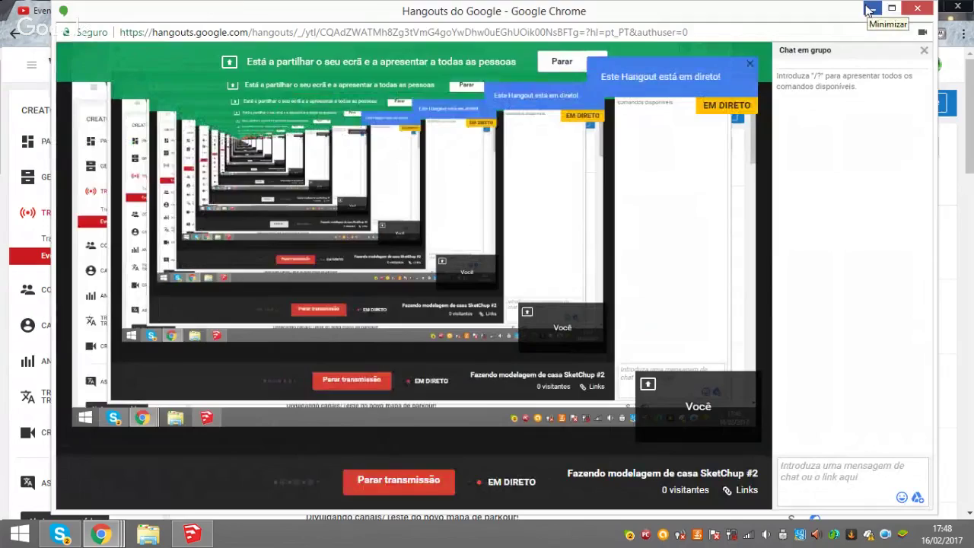
# Minimize the Hangouts broadcast and Chrome windows, then restore SketchUp from the taskbar
pyautogui.click(871, 8)
pyautogui.click(183, 9)
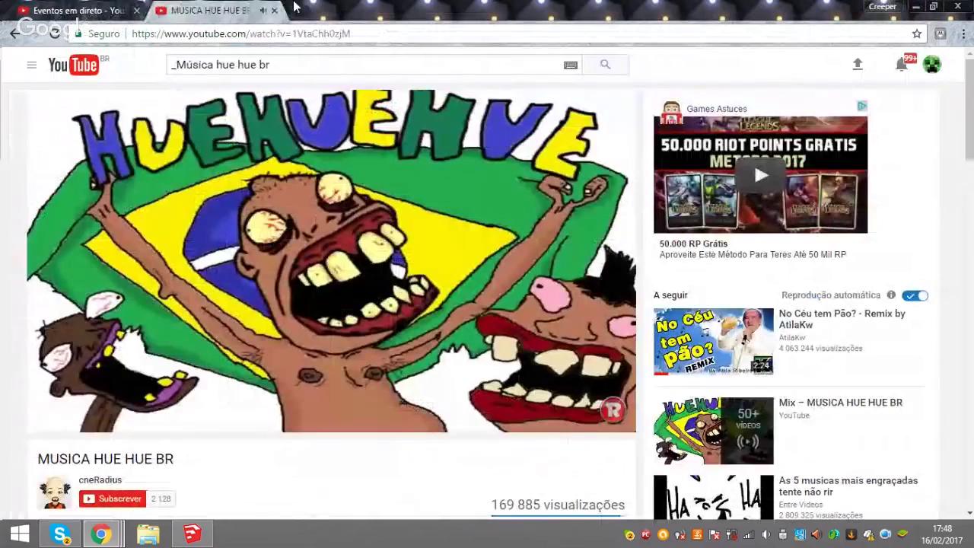
pyautogui.click(915, 6)
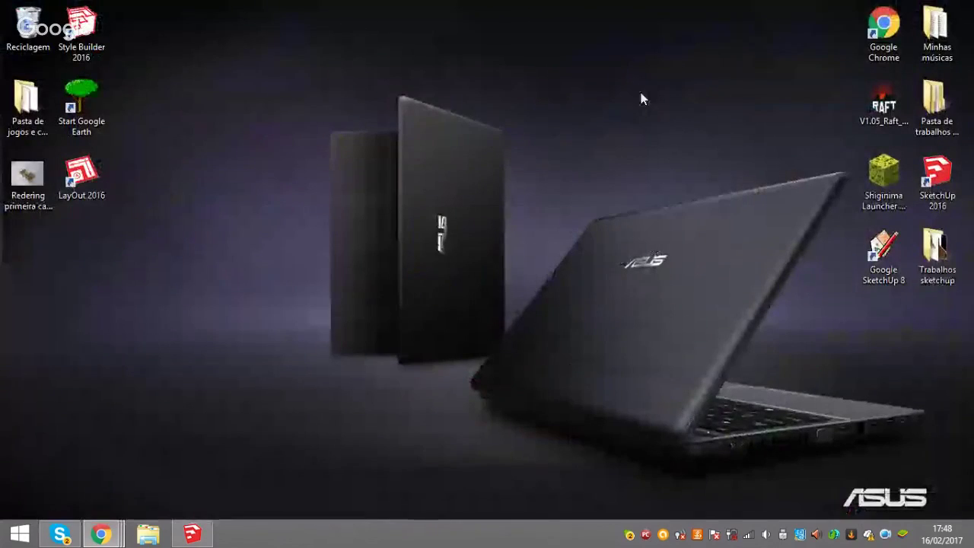
pyautogui.click(191, 534)
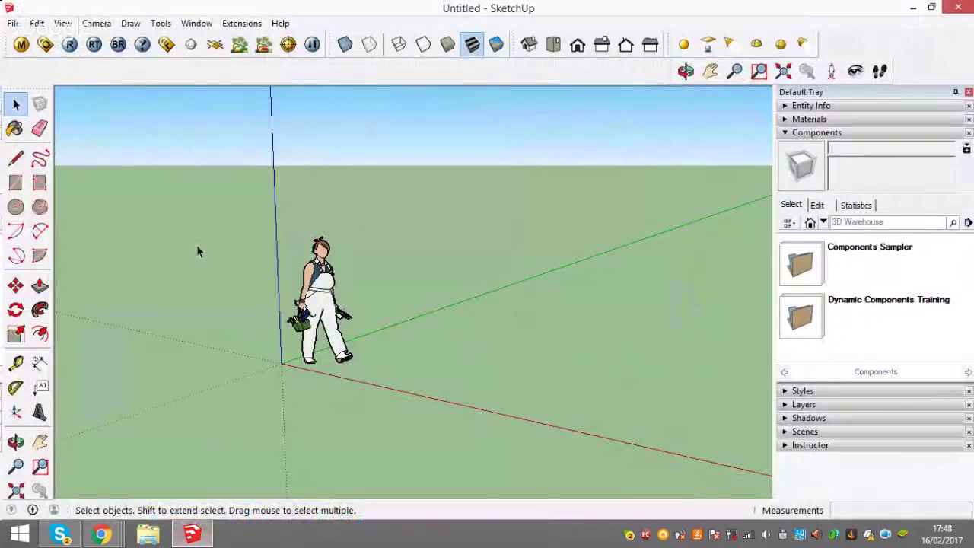
# Open 'Trabalho para a galerinha do YT' from Desktop > Trabalhos sketchup without saving the untitled scene
pyautogui.click(13, 23)
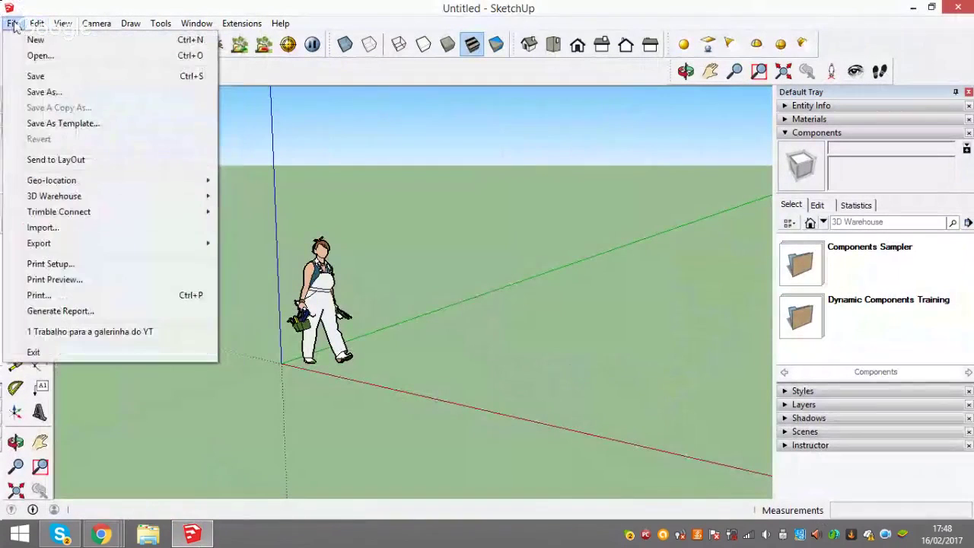
pyautogui.click(258, 185)
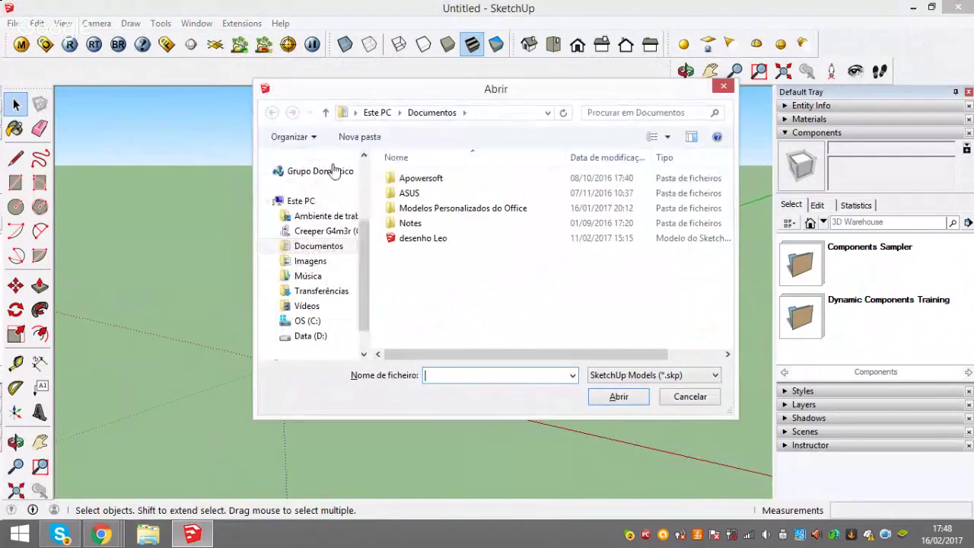
pyautogui.click(319, 216)
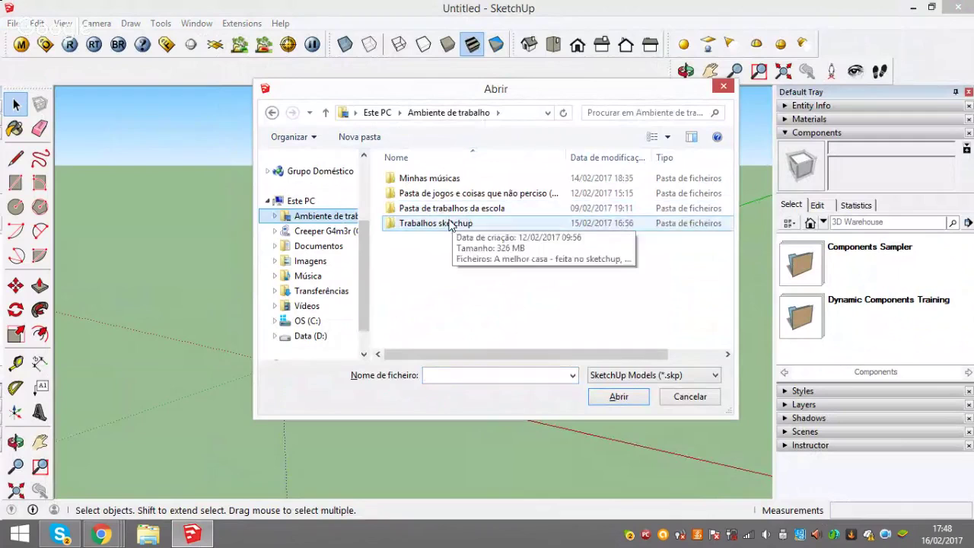
pyautogui.doubleClick(447, 223)
pyautogui.click(471, 255)
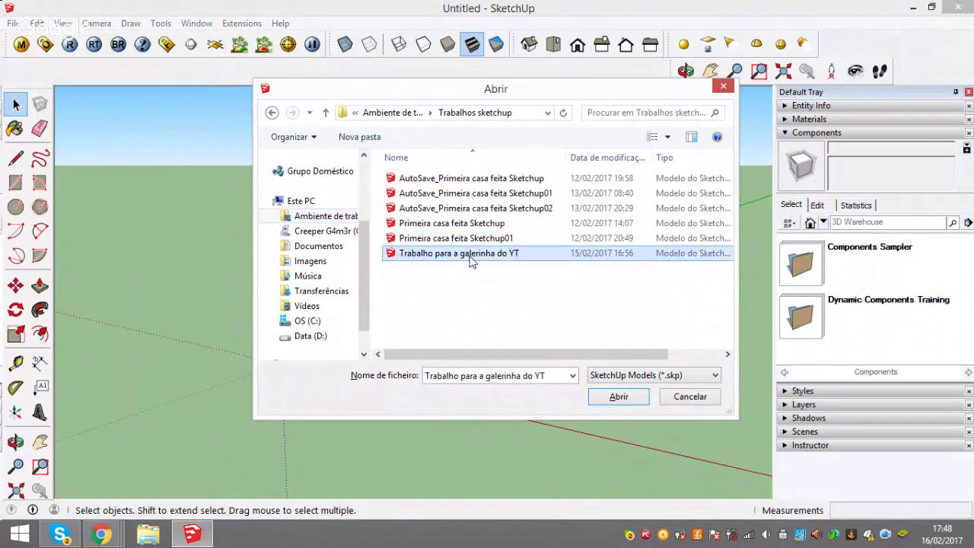
pyautogui.click(619, 396)
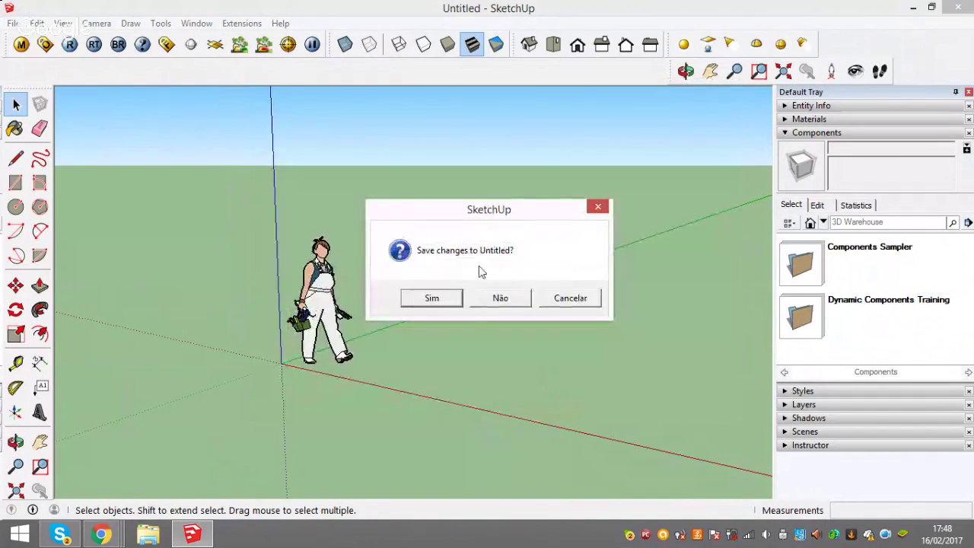
pyautogui.click(500, 304)
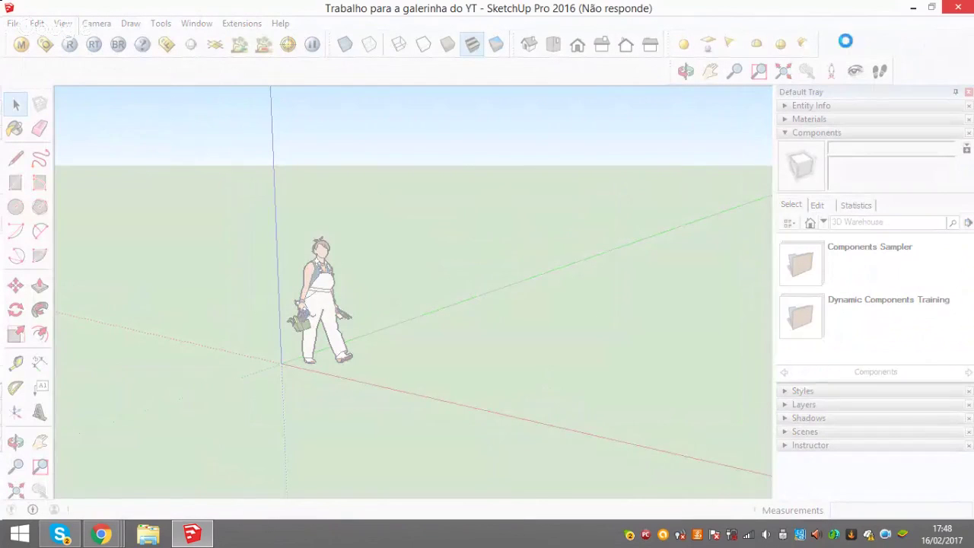
# Force-close the unresponsive SketchUp and relaunch it from the taskbar
pyautogui.click(941, 7)
pyautogui.click(515, 276)
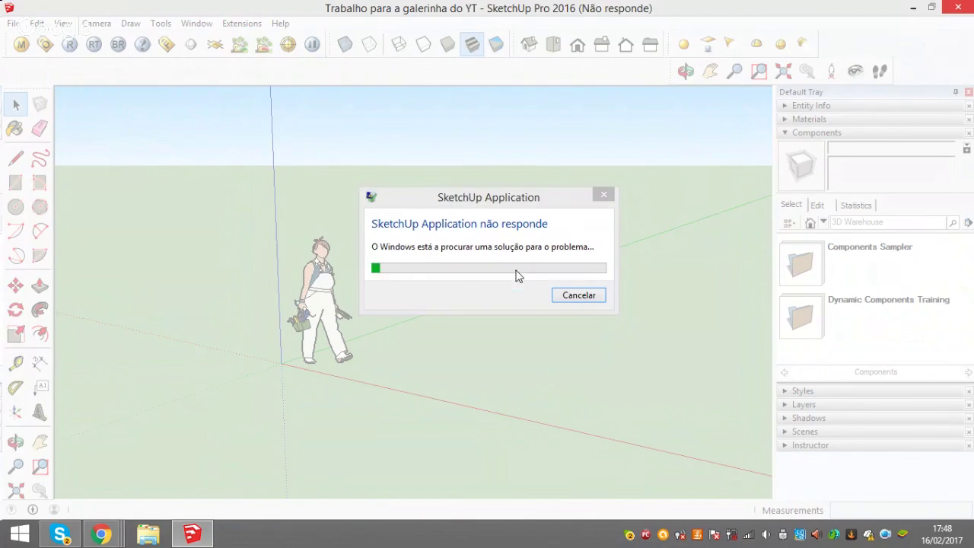
pyautogui.click(600, 295)
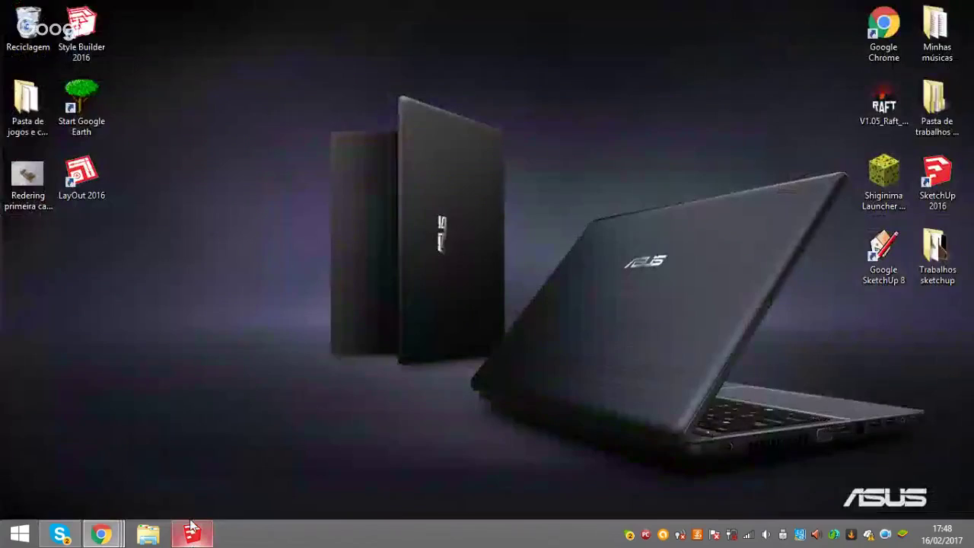
pyautogui.click(192, 535)
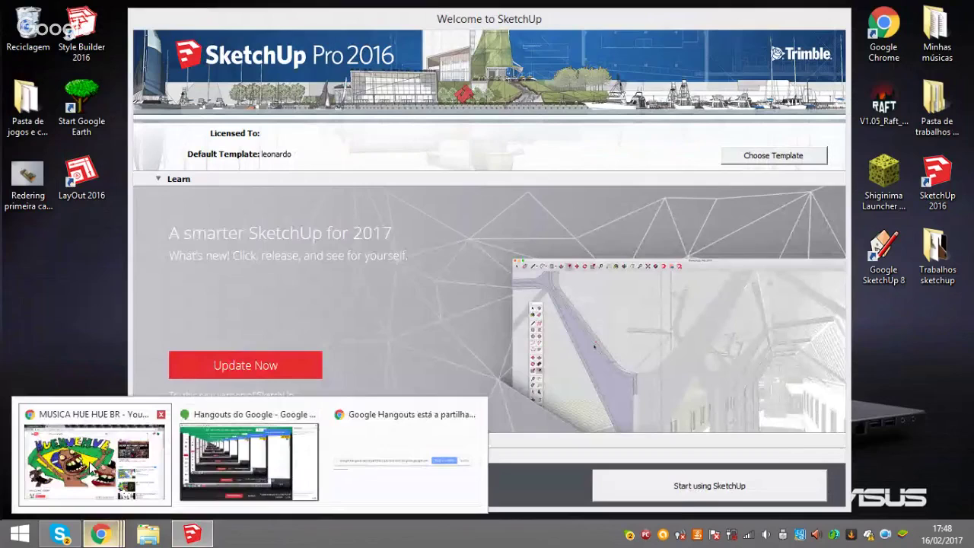
# Return Chrome to the YouTube new-event form, then close SketchUp's welcome window
pyautogui.click(90, 466)
pyautogui.click(73, 10)
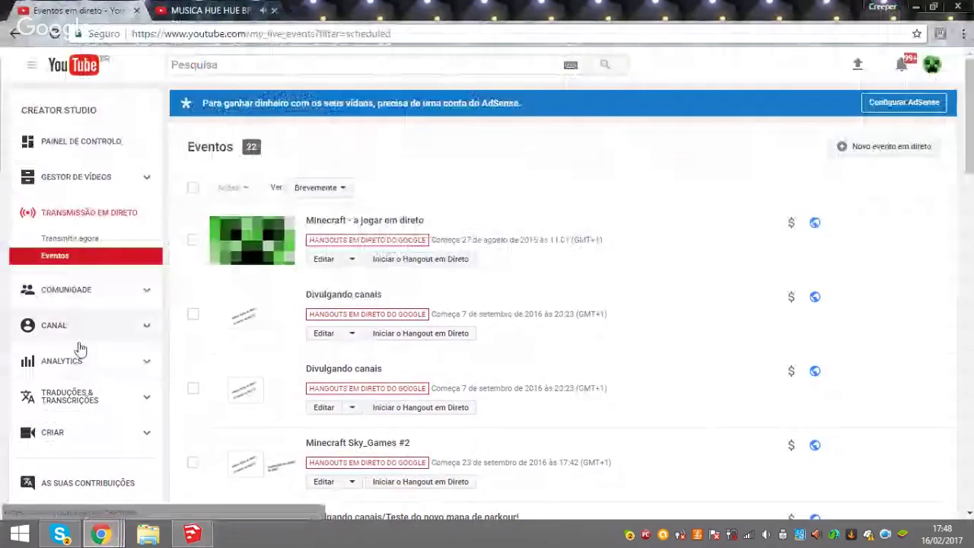
pyautogui.click(13, 33)
pyautogui.click(191, 534)
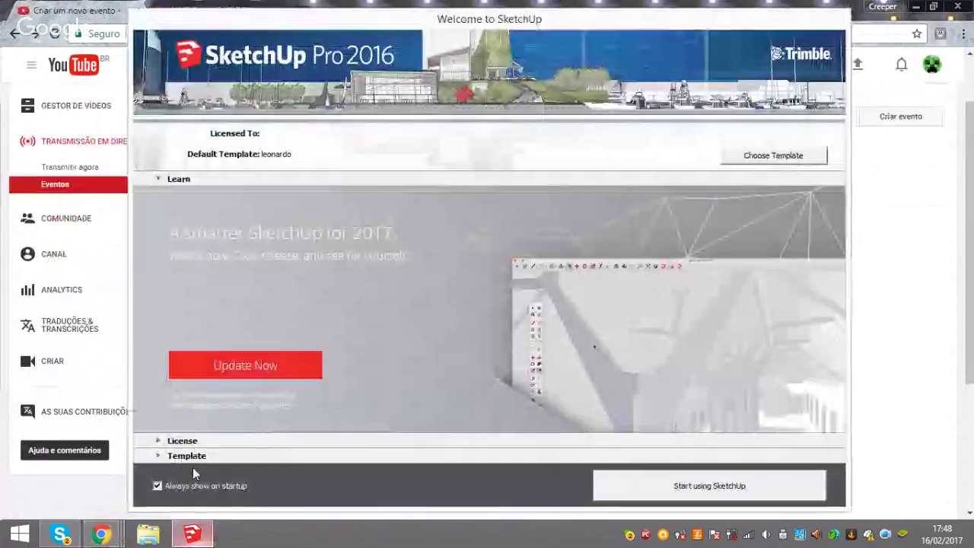
pyautogui.click(613, 493)
# Go back to the live events list, open 'O meu canal', and clear the search box
pyautogui.click(15, 35)
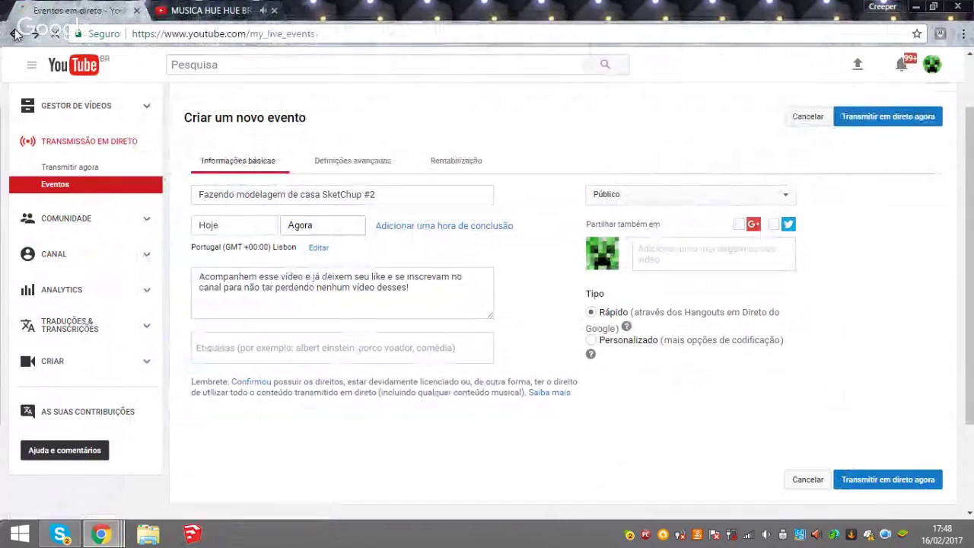
pyautogui.click(14, 35)
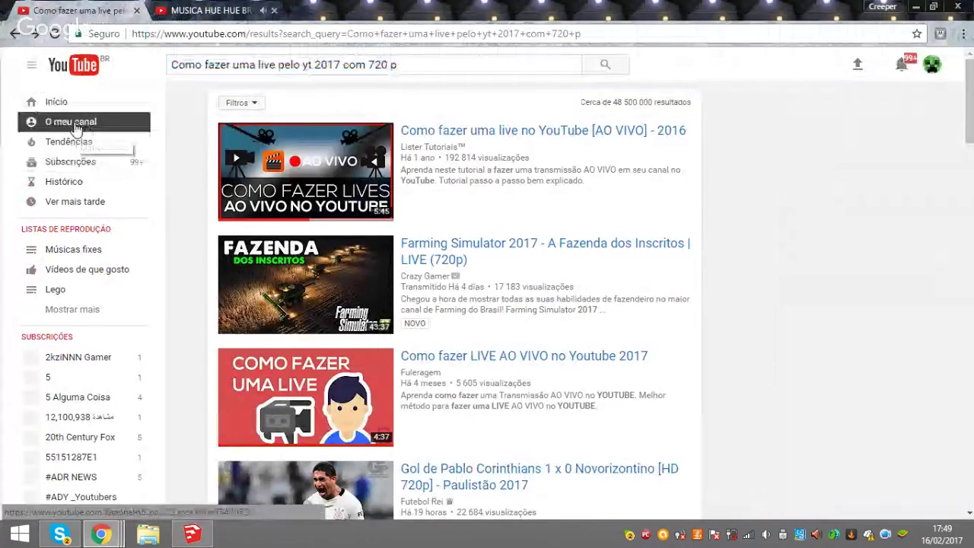
pyautogui.click(76, 126)
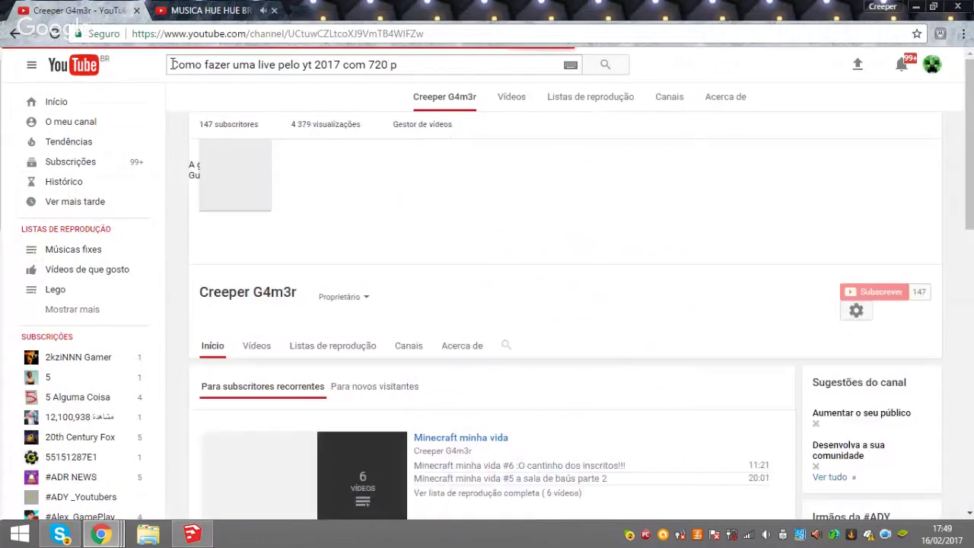
pyautogui.tripleClick(174, 64)
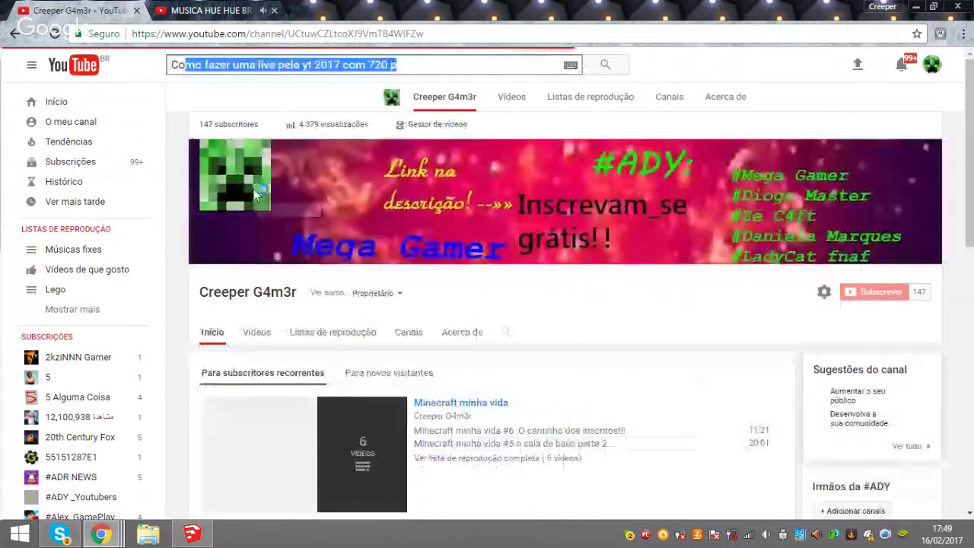
pyautogui.press('BackSpace')
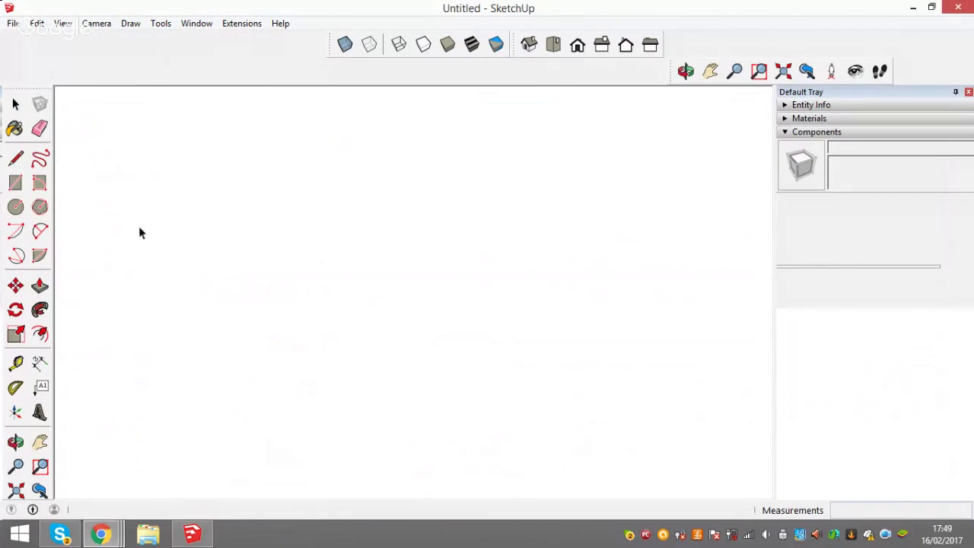
# In Chrome, open the local file 'Trabalho para a galerinha do YT' from Ambiente de trabalho > Trabalhos sketchup
pyautogui.hotkey('ctrl', 'o')
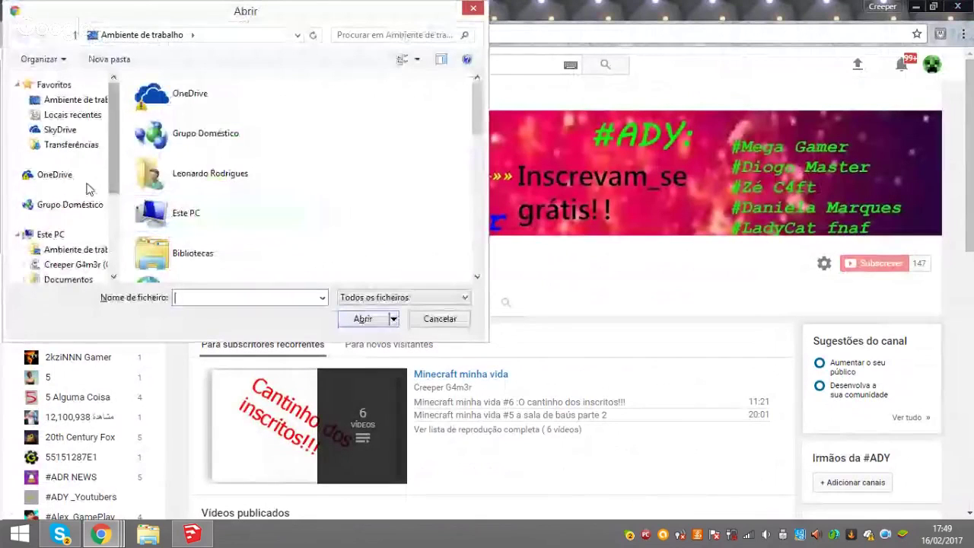
pyautogui.click(68, 251)
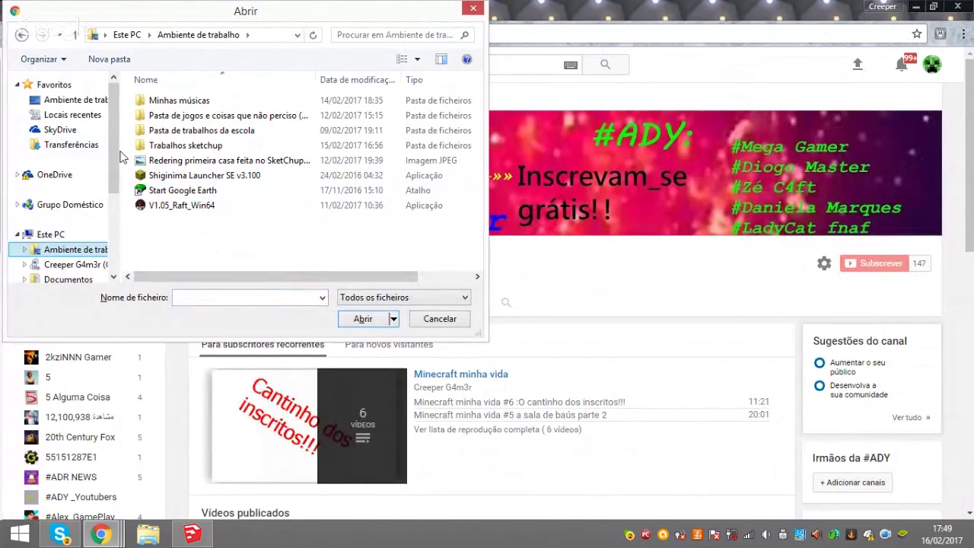
pyautogui.click(141, 161)
pyautogui.doubleClick(183, 146)
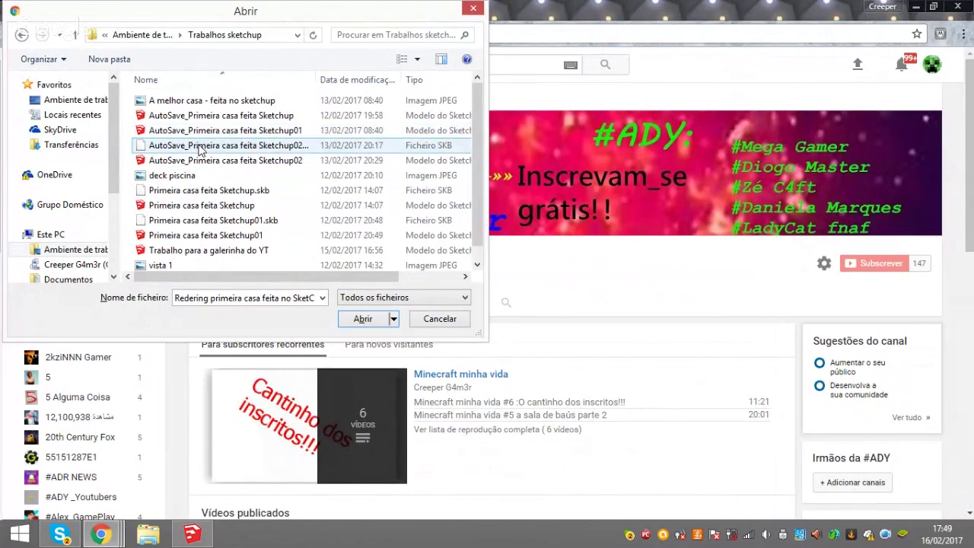
pyautogui.scroll(-1, 200, 149)
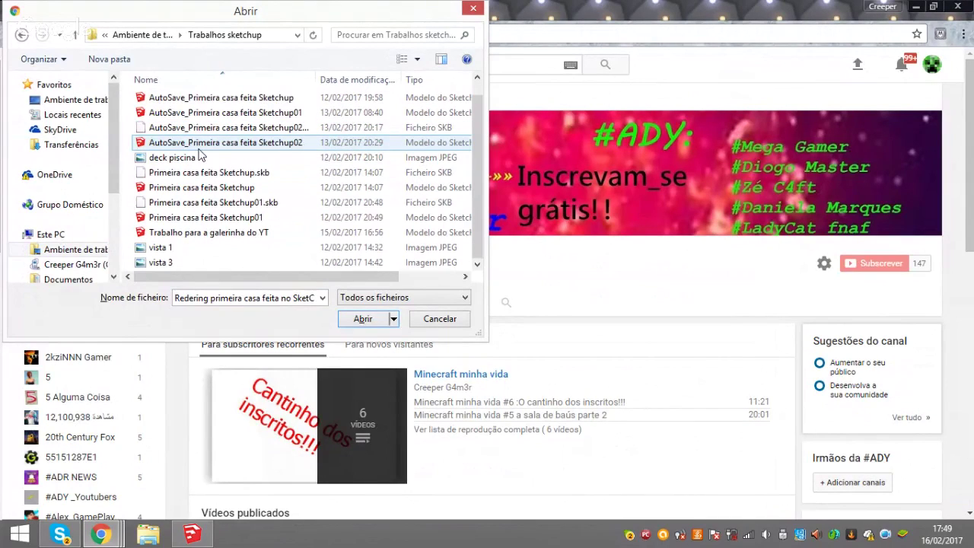
pyautogui.click(192, 236)
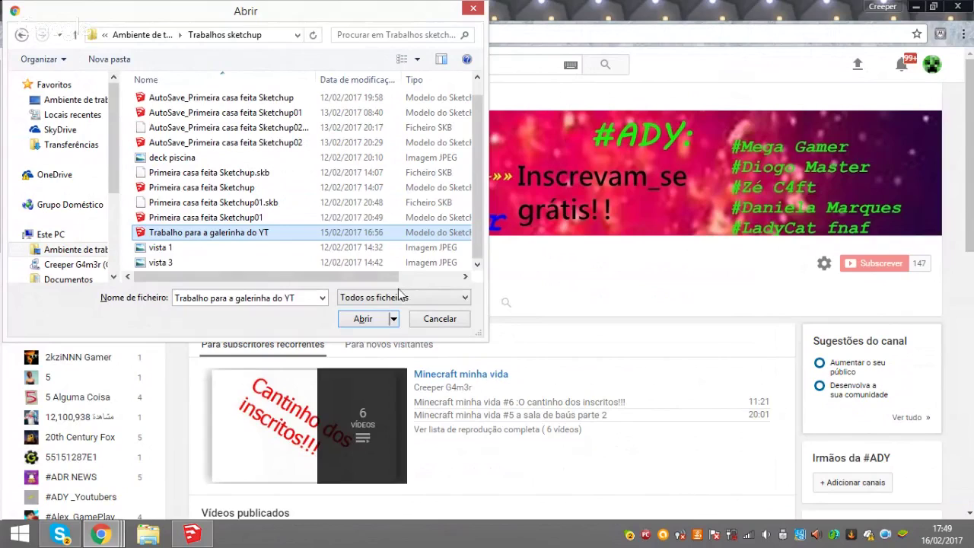
pyautogui.click(364, 319)
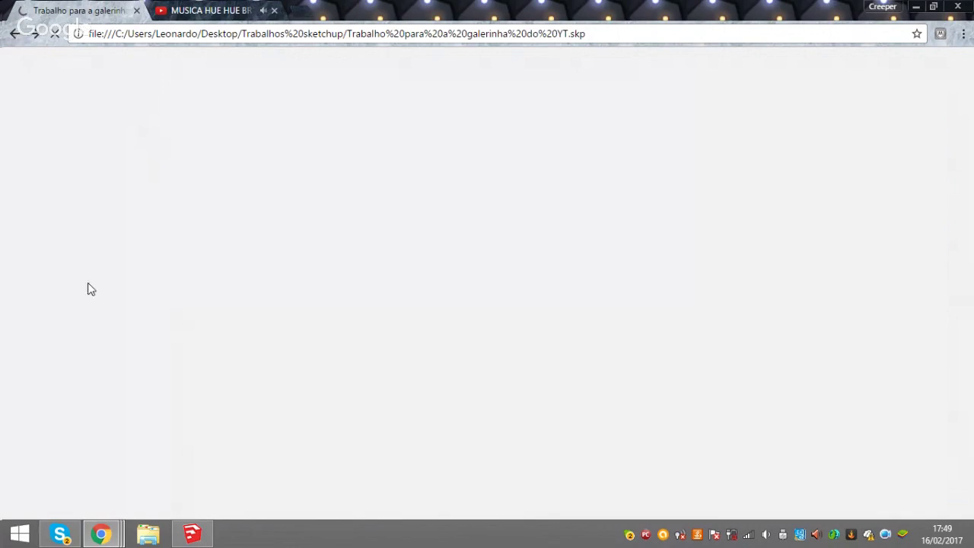
# In SketchUp, open 'Trabalho para a galerinha do YT' from Ambiente de trabalho > Trabalhos sketchup
pyautogui.click(192, 534)
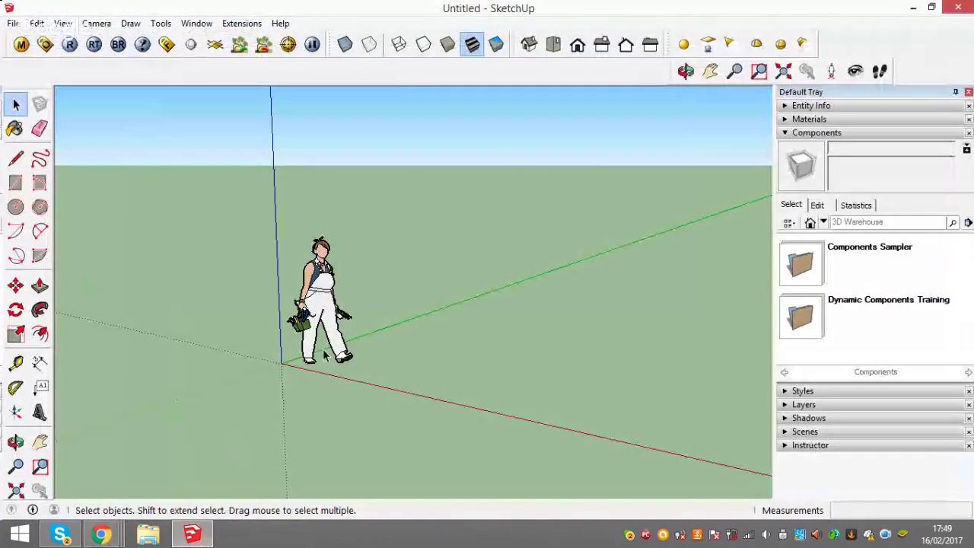
pyautogui.hotkey('ctrl', 'o')
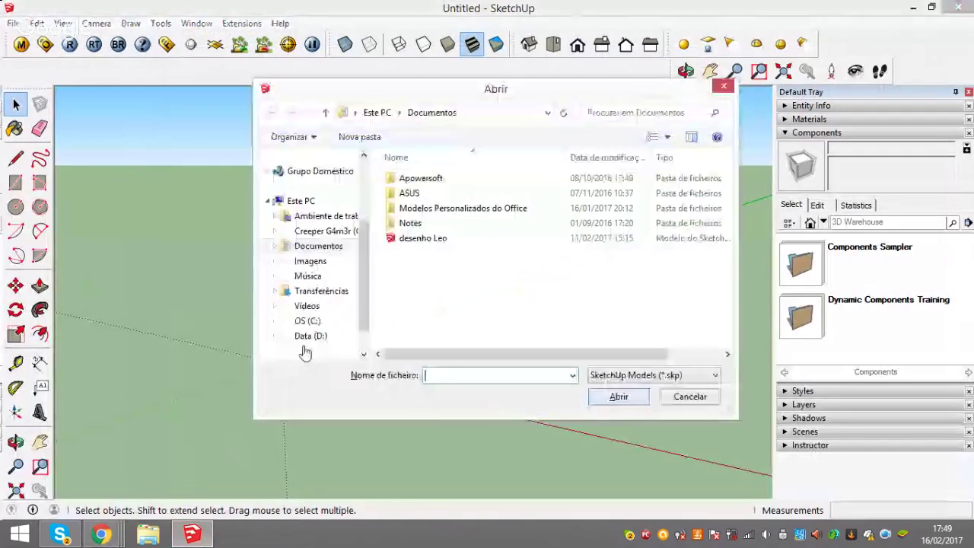
pyautogui.click(309, 217)
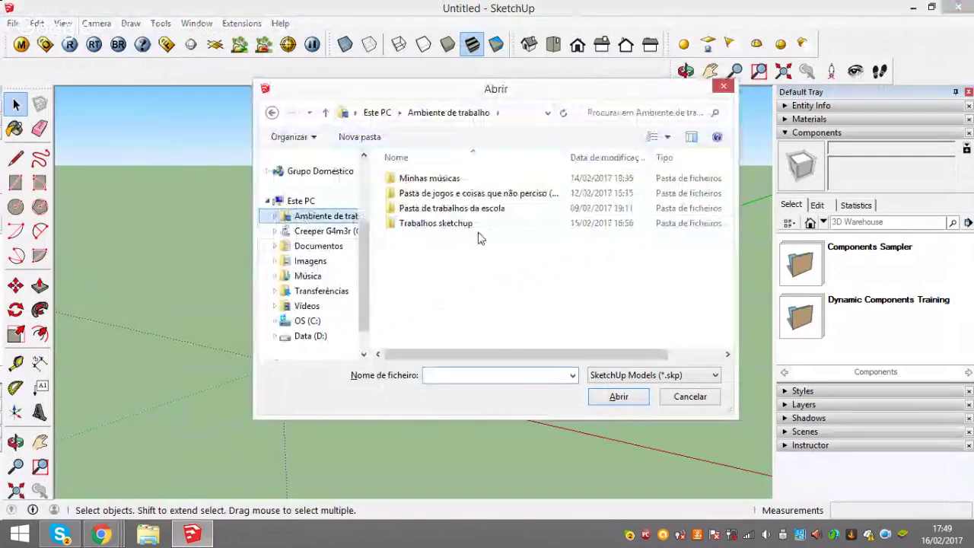
pyautogui.doubleClick(467, 229)
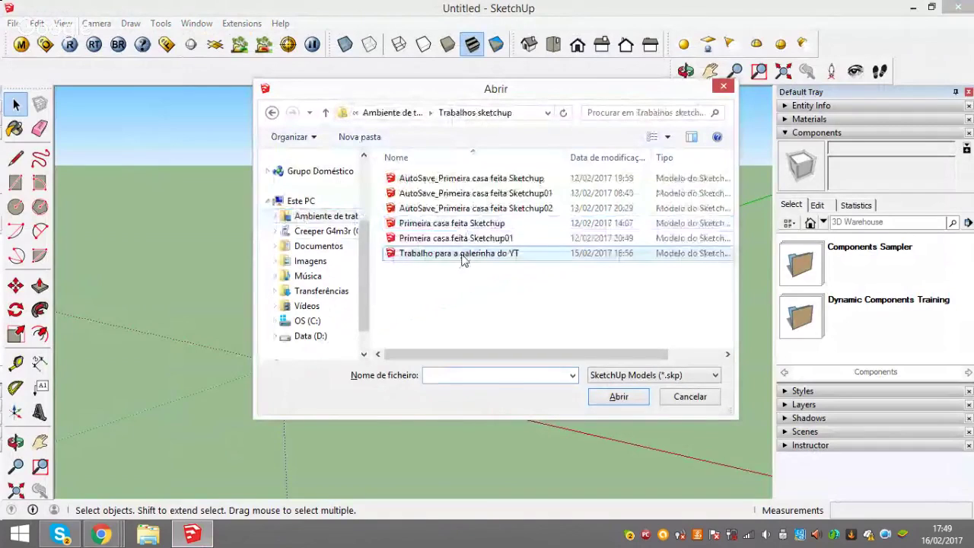
pyautogui.doubleClick(463, 254)
pyautogui.moveTo(100, 534)
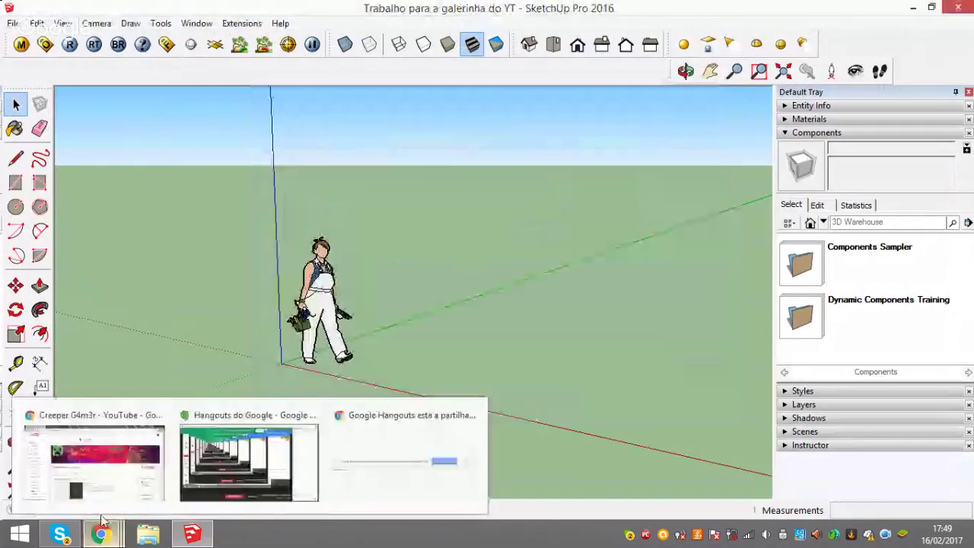
pyautogui.click(118, 468)
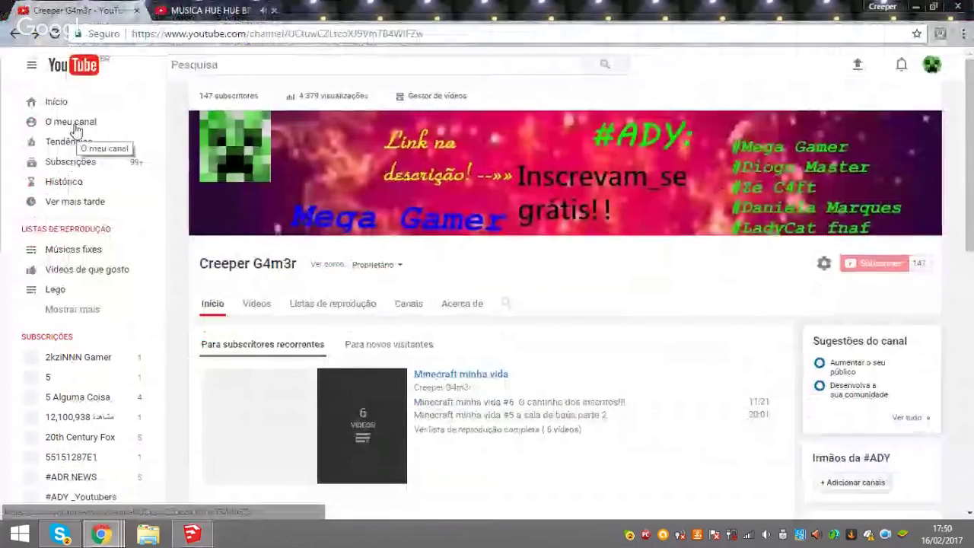
# Filter your channel's videos to live streams and open 'Fazendo modelagem de casa SketchUp #2'
pyautogui.click(75, 131)
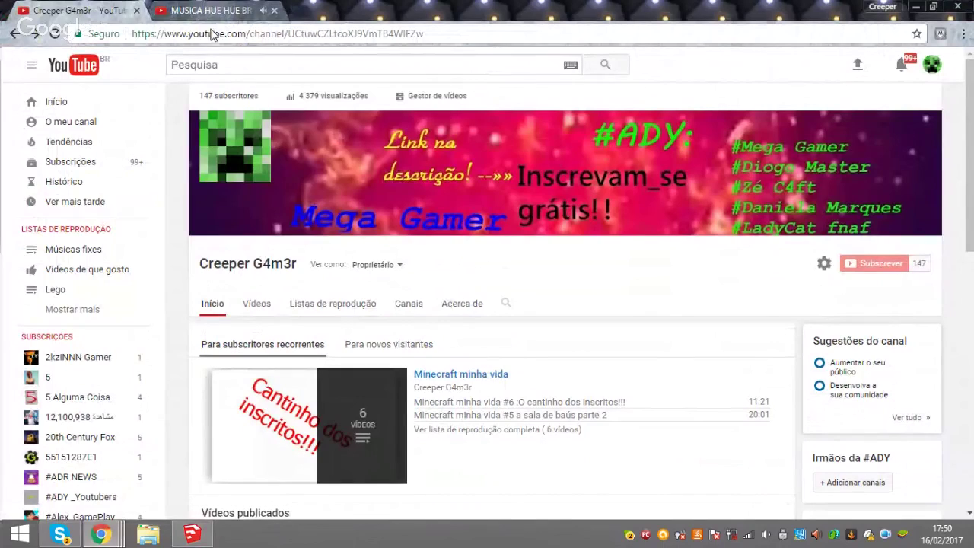
pyautogui.click(91, 123)
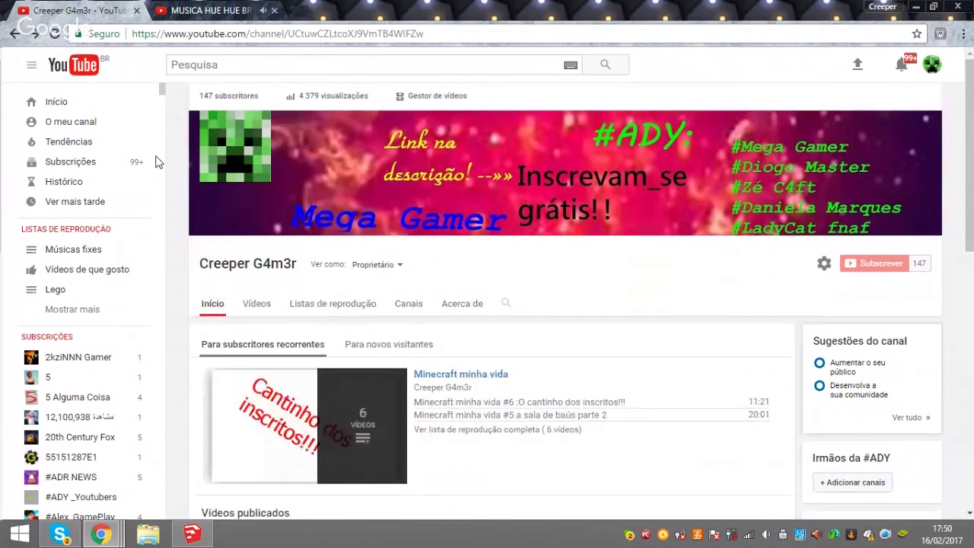
pyautogui.click(68, 121)
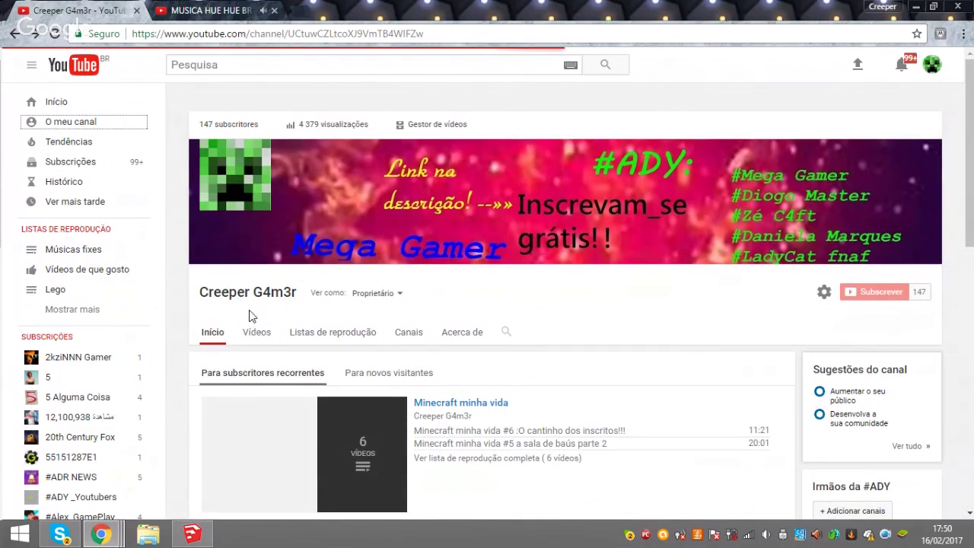
pyautogui.click(255, 316)
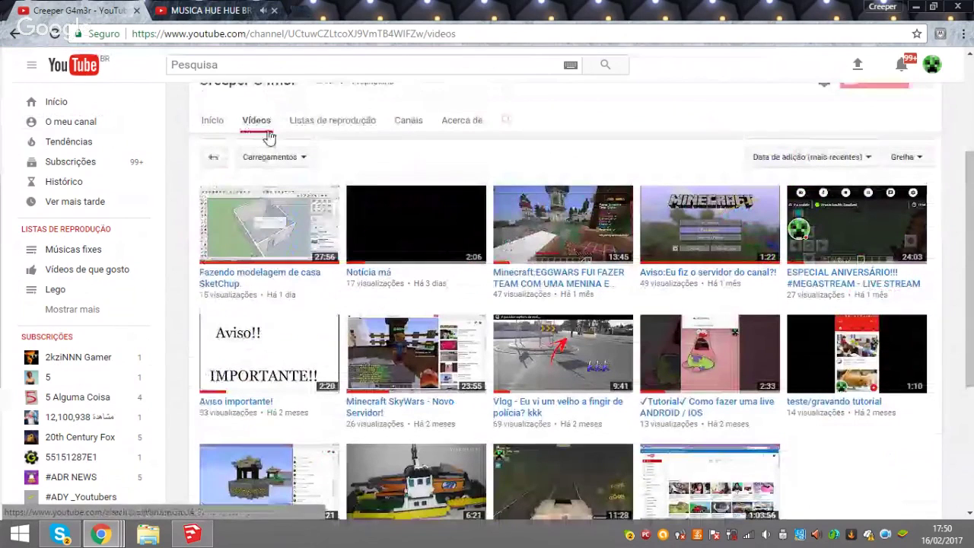
pyautogui.click(266, 163)
pyautogui.click(280, 198)
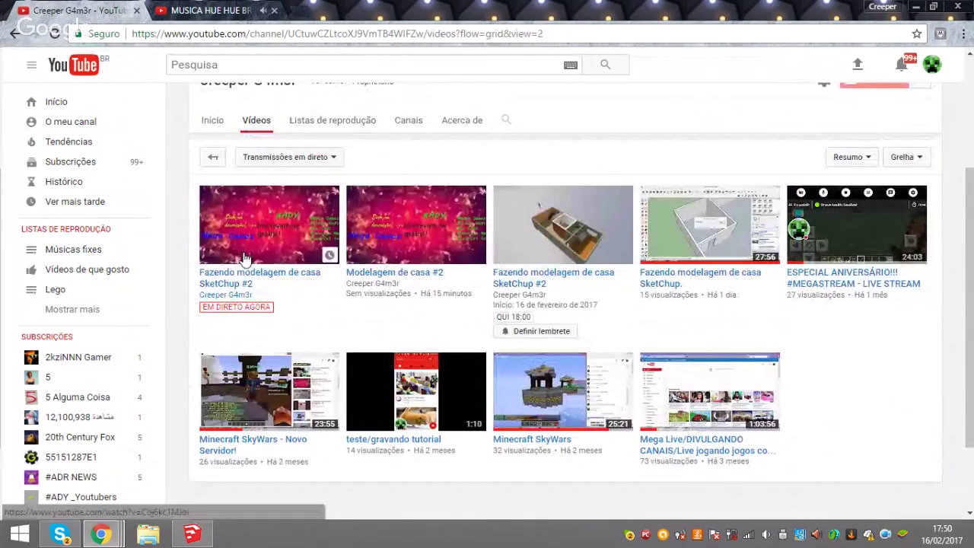
pyautogui.click(245, 260)
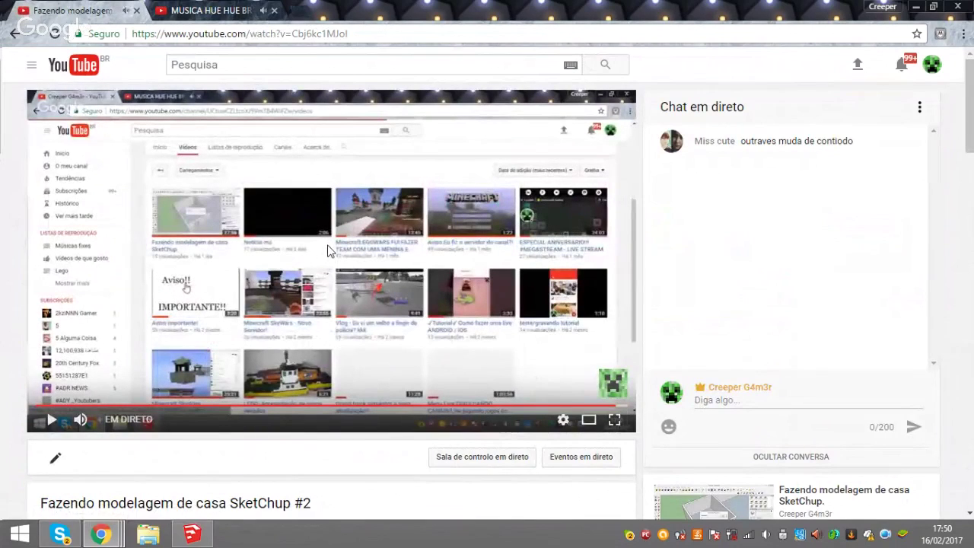
# Like the live stream, then briefly play and pause it
pyautogui.scroll(-1, 329, 251)
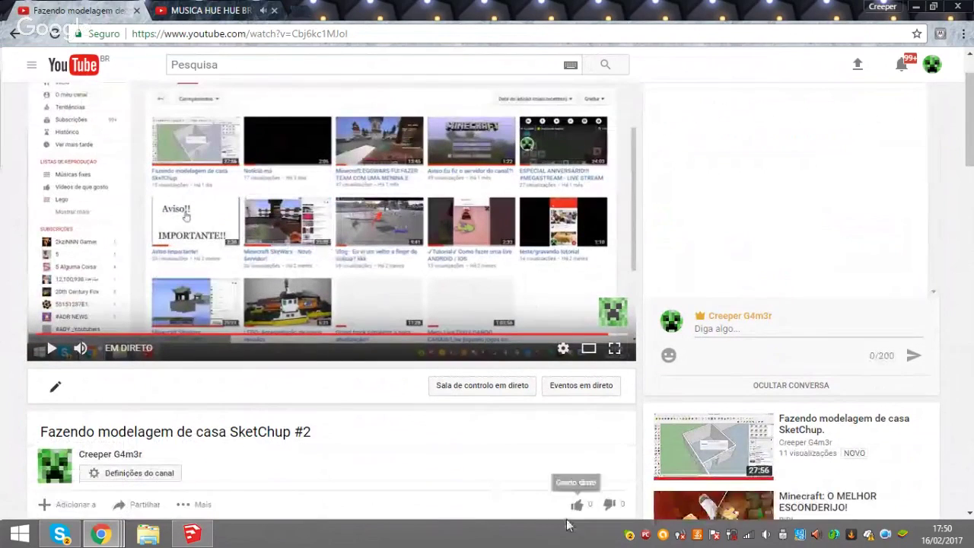
pyautogui.click(575, 509)
pyautogui.scroll(-1, 462, 288)
pyautogui.scroll(-1, 462, 288)
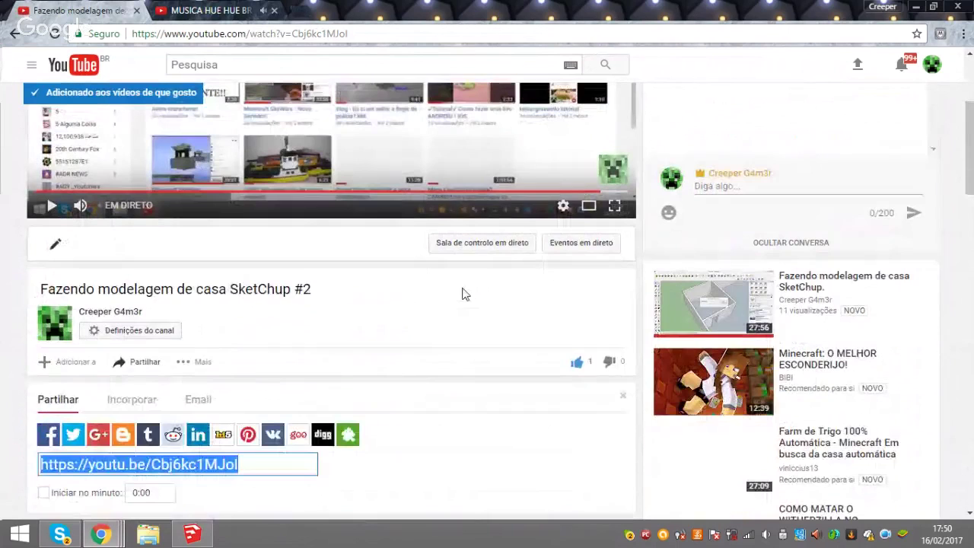
pyautogui.scroll(3, 462, 294)
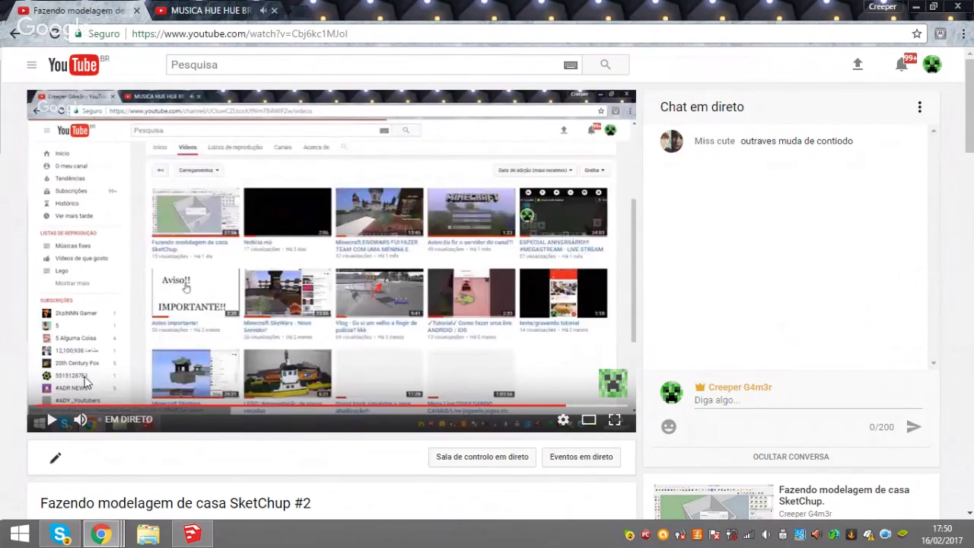
pyautogui.click(169, 9)
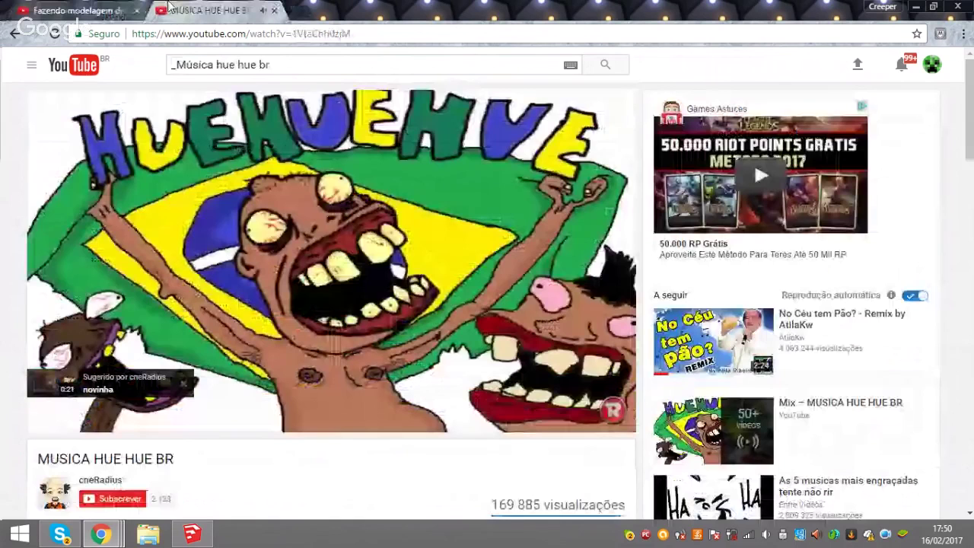
pyautogui.click(109, 8)
pyautogui.click(531, 328)
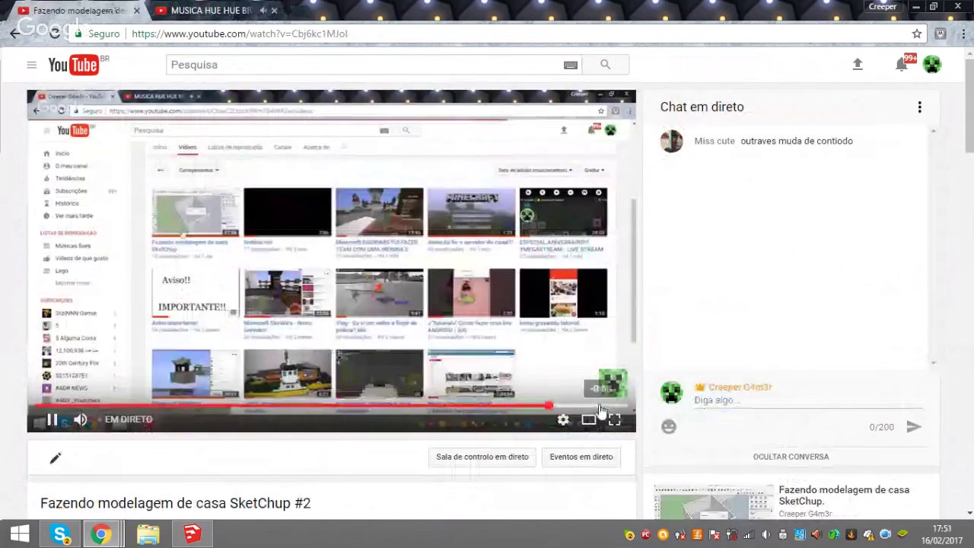
pyautogui.click(510, 319)
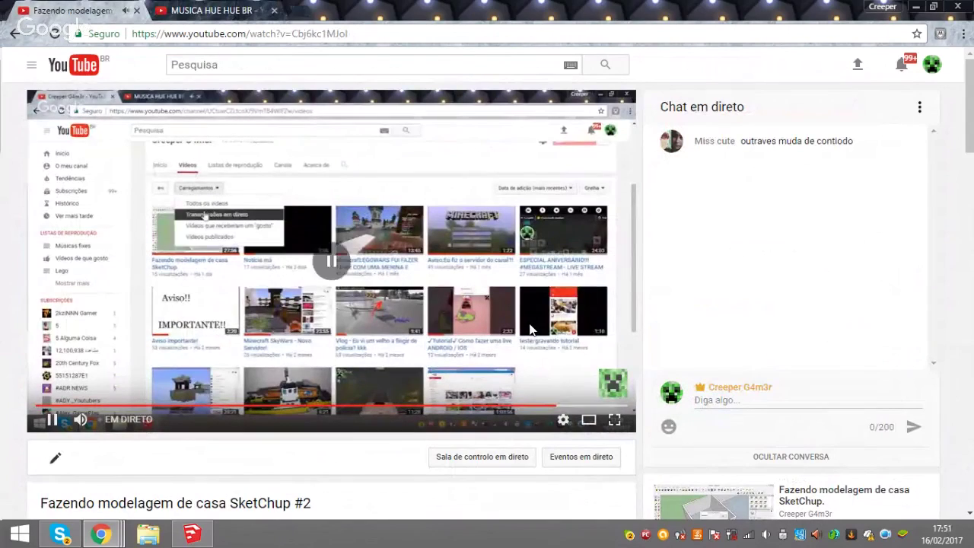
# Close the MUSICA HUE HUE BR music tab and return to SketchUp
pyautogui.click(284, 8)
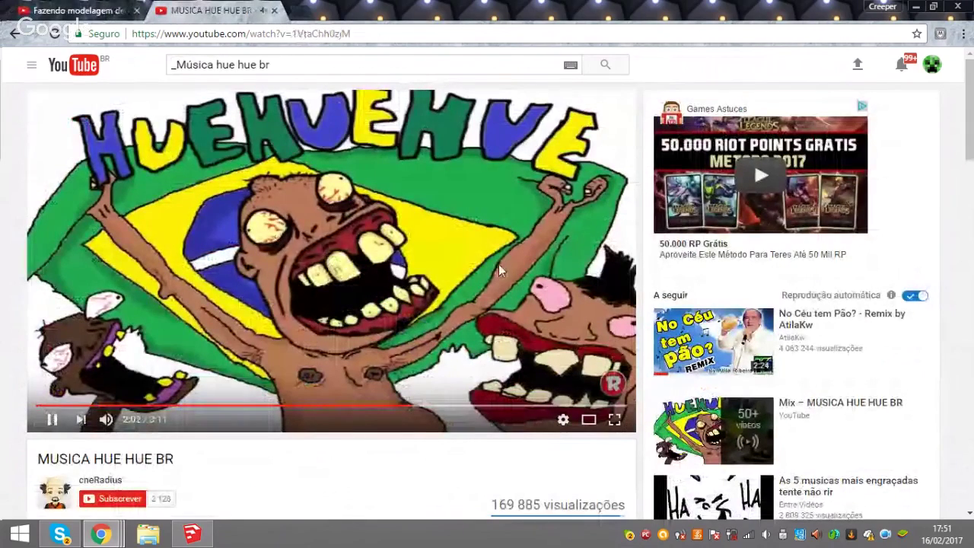
pyautogui.click(274, 12)
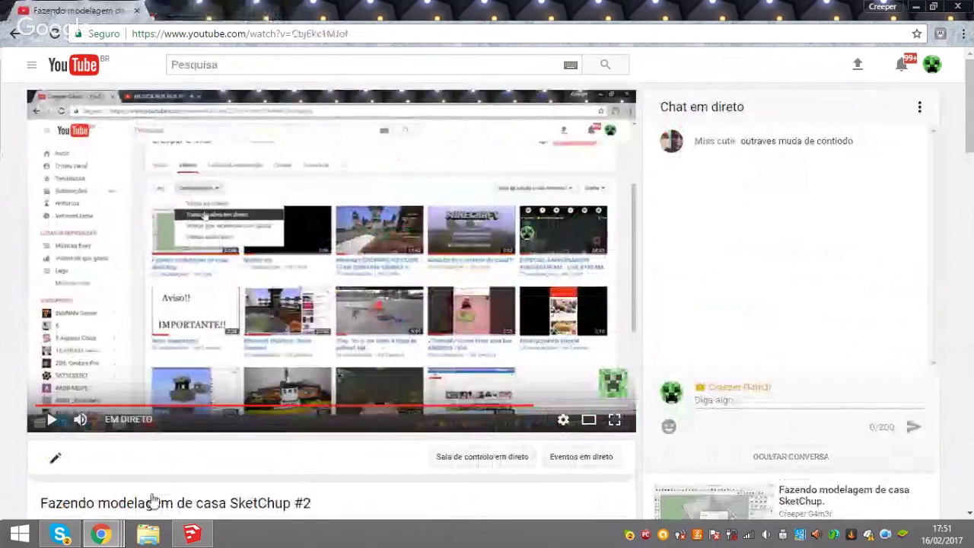
pyautogui.click(200, 539)
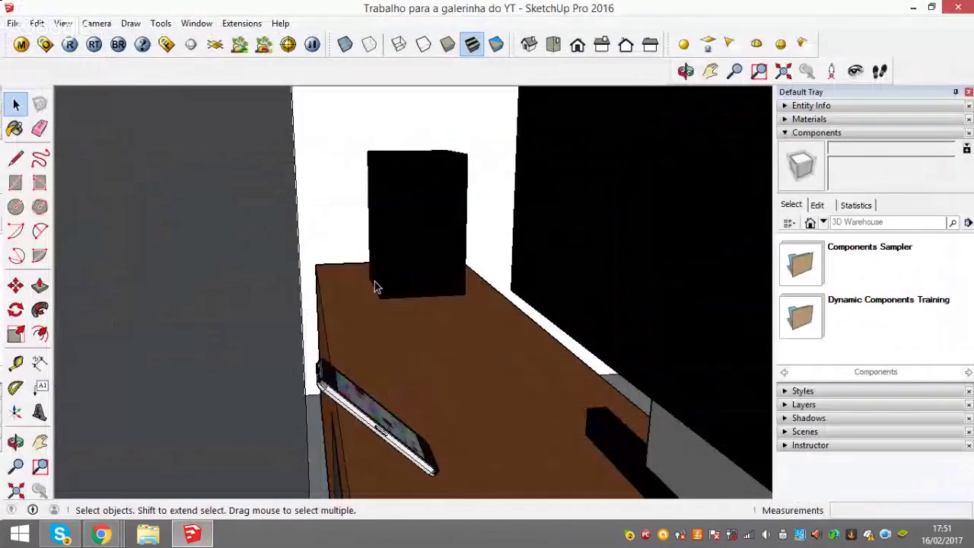
# Orbit and zoom to survey the whole house from above and in perspective
pyautogui.moveTo(374, 282); pyautogui.dragTo(498, 360, button='middle')
pyautogui.scroll(-4, 498, 356)
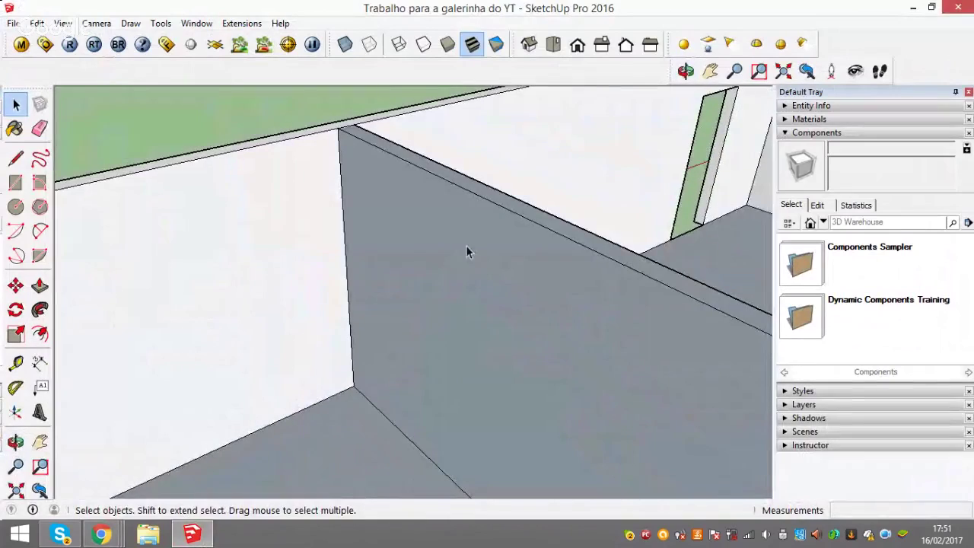
pyautogui.moveTo(466, 251)
pyautogui.mouseDown(button='middle')
pyautogui.moveTo(328, 390)
pyautogui.moveTo(436, 306)
pyautogui.mouseUp(button='middle')
pyautogui.scroll(-2, 445, 296)
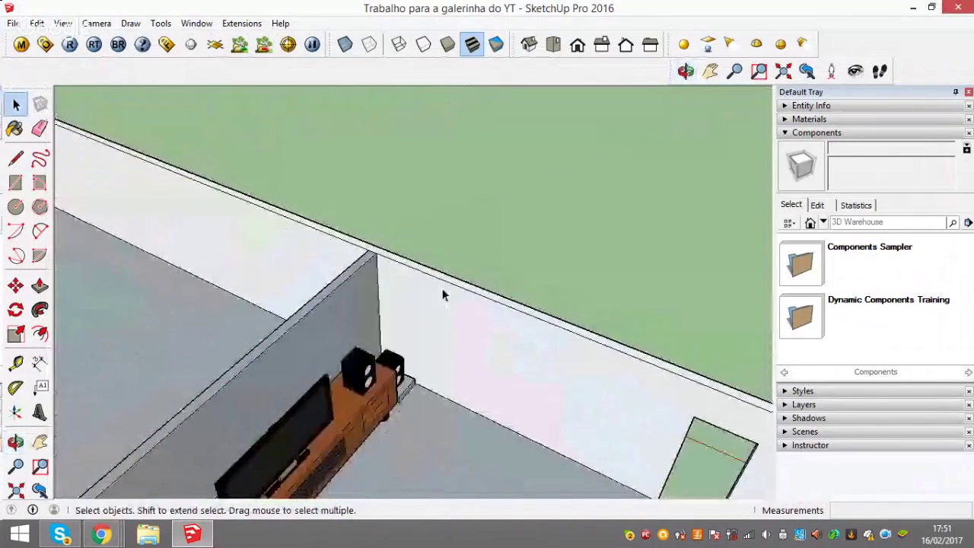
pyautogui.scroll(-2, 446, 296)
pyautogui.scroll(-2, 445, 295)
pyautogui.scroll(-3, 446, 296)
pyautogui.scroll(-2, 444, 370)
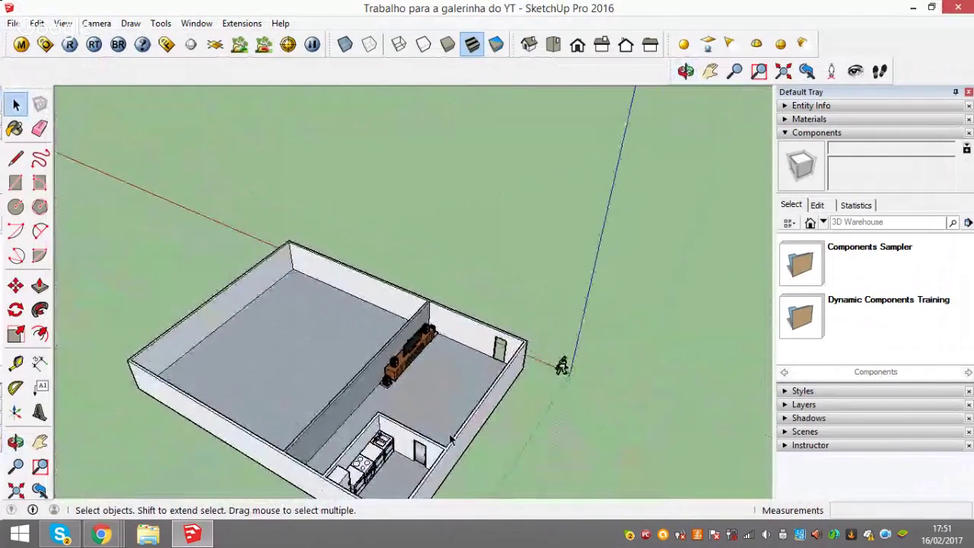
pyautogui.moveTo(444, 370); pyautogui.dragTo(485, 455, button='middle')
pyautogui.moveTo(219, 410); pyautogui.dragTo(340, 428, button='middle')
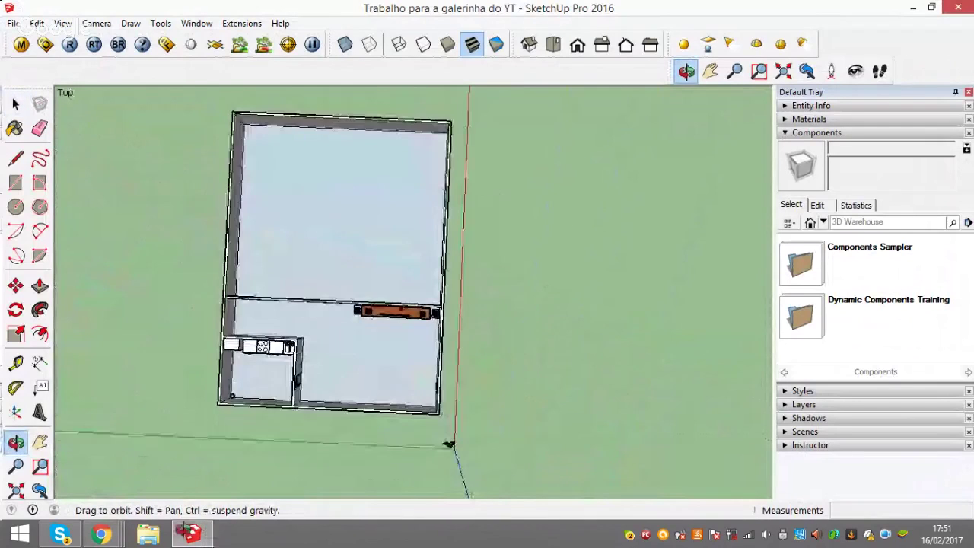
pyautogui.moveTo(362, 432); pyautogui.dragTo(355, 487)
pyautogui.press('space')
pyautogui.moveTo(358, 306)
pyautogui.mouseDown(button='middle')
pyautogui.moveTo(365, 279)
pyautogui.moveTo(365, 363)
pyautogui.moveTo(363, 183)
pyautogui.moveTo(381, 343)
pyautogui.mouseUp(button='middle')
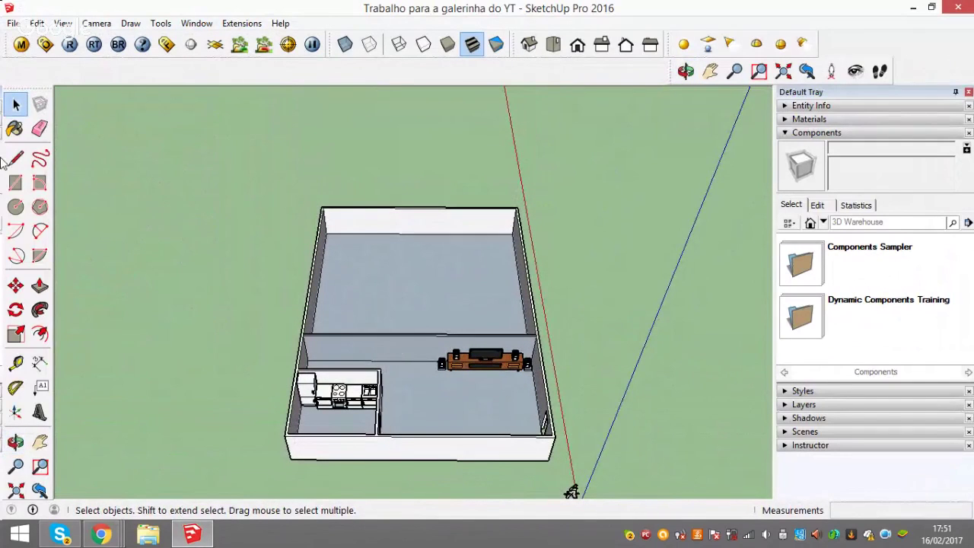
pyautogui.scroll(2, 249, 428)
pyautogui.scroll(2, 320, 389)
pyautogui.scroll(4, 384, 356)
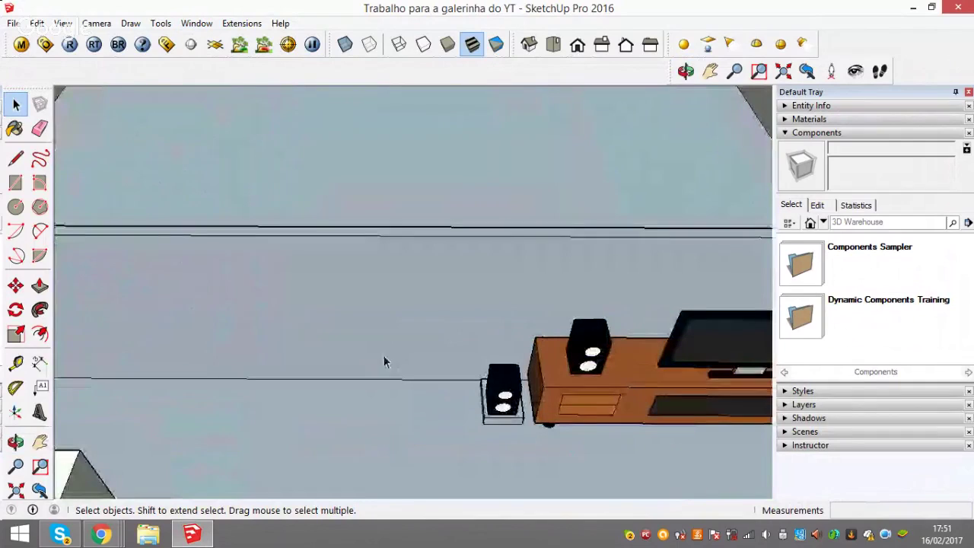
# Start a floor rectangle, cancel it, and orbit out to a wide view of the room walls
pyautogui.click(15, 182)
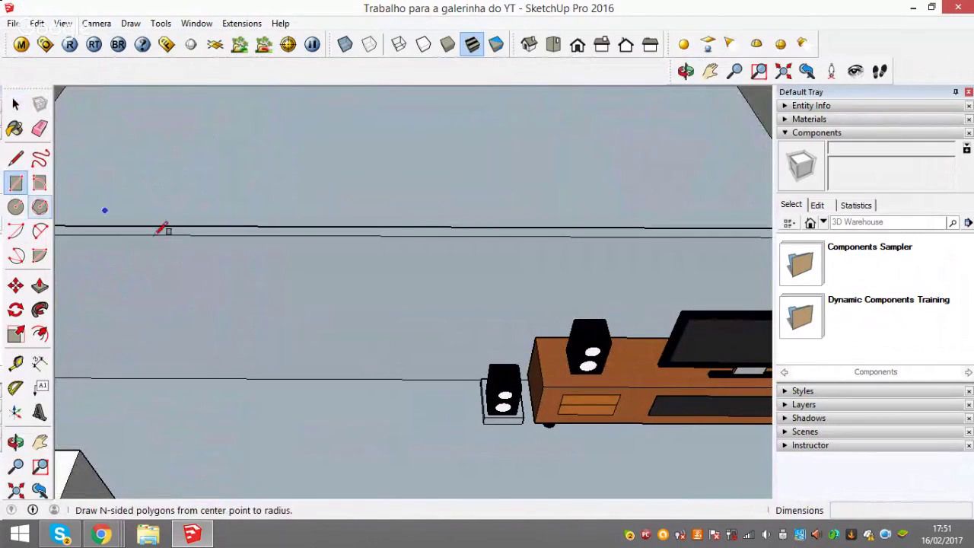
pyautogui.click(258, 379)
pyautogui.write('4,00m; 3,87m')
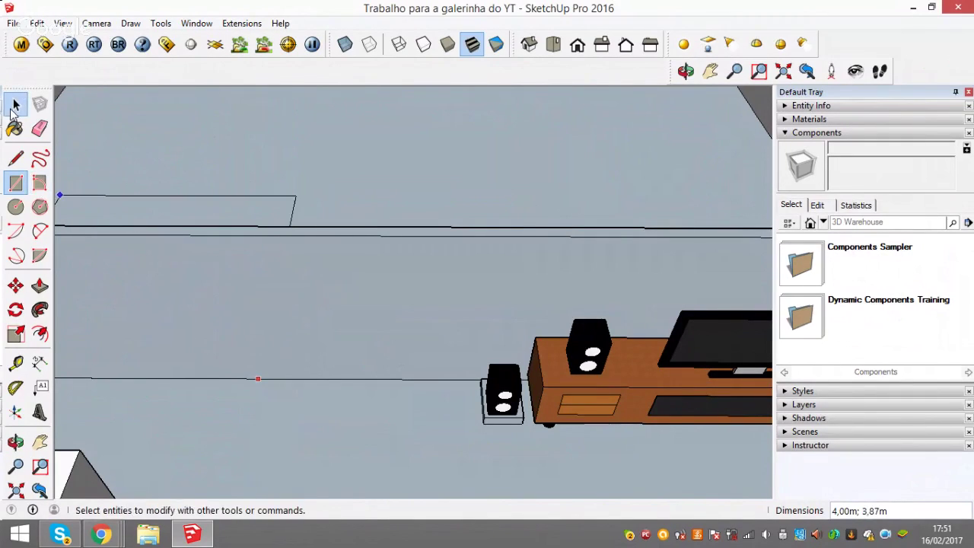
pyautogui.click(16, 104)
pyautogui.moveTo(524, 361); pyautogui.dragTo(76, 282, button='middle')
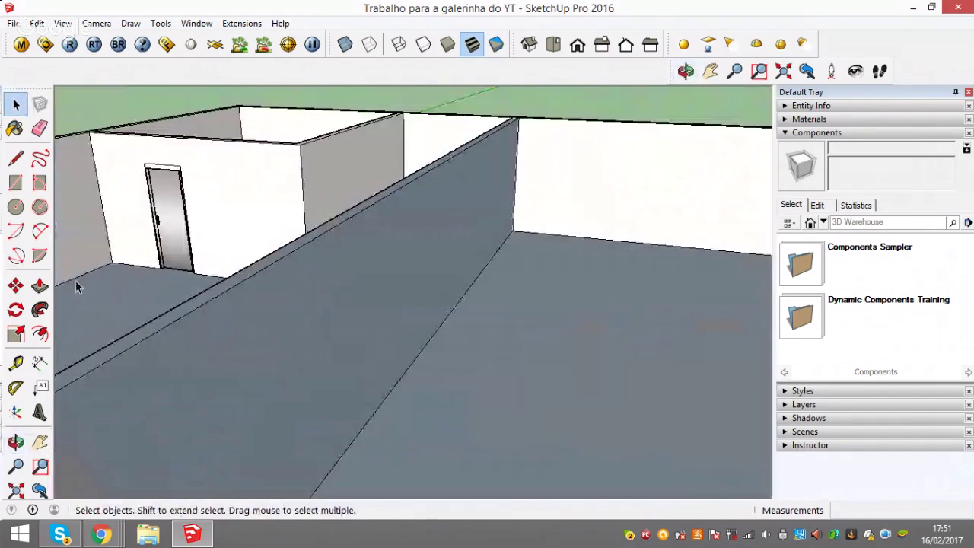
# Tape-measure the door's bottom corner, undoing the stray dashed guide
pyautogui.click(16, 363)
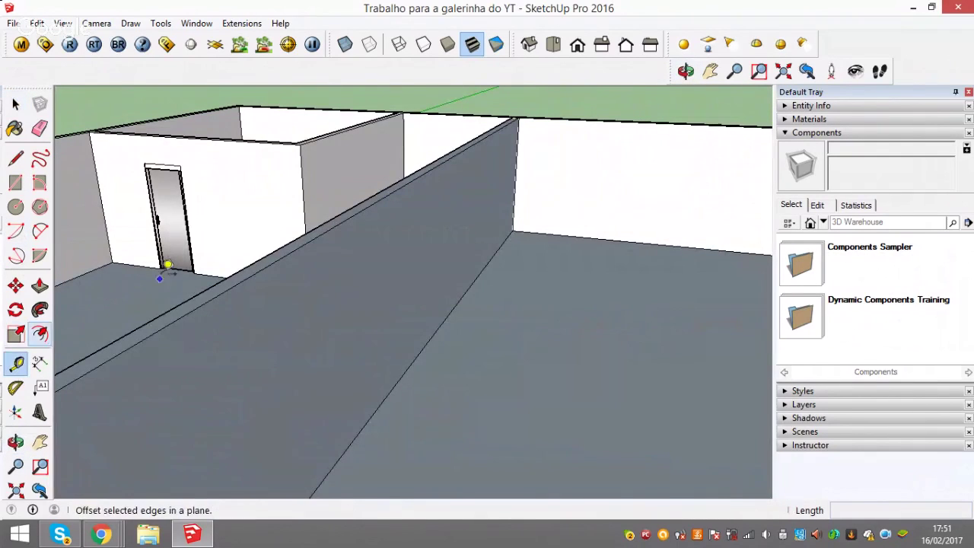
pyautogui.click(161, 267)
pyautogui.click(166, 256)
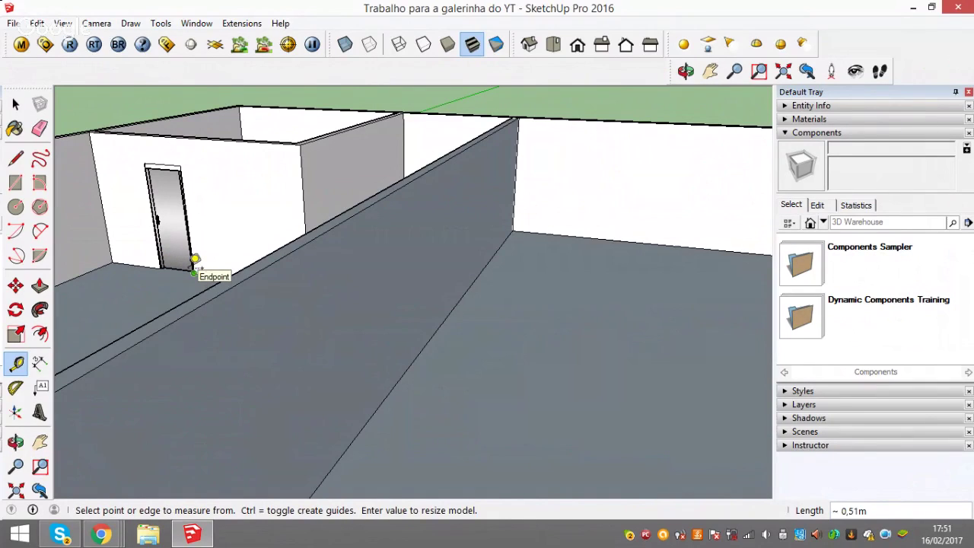
pyautogui.click(194, 271)
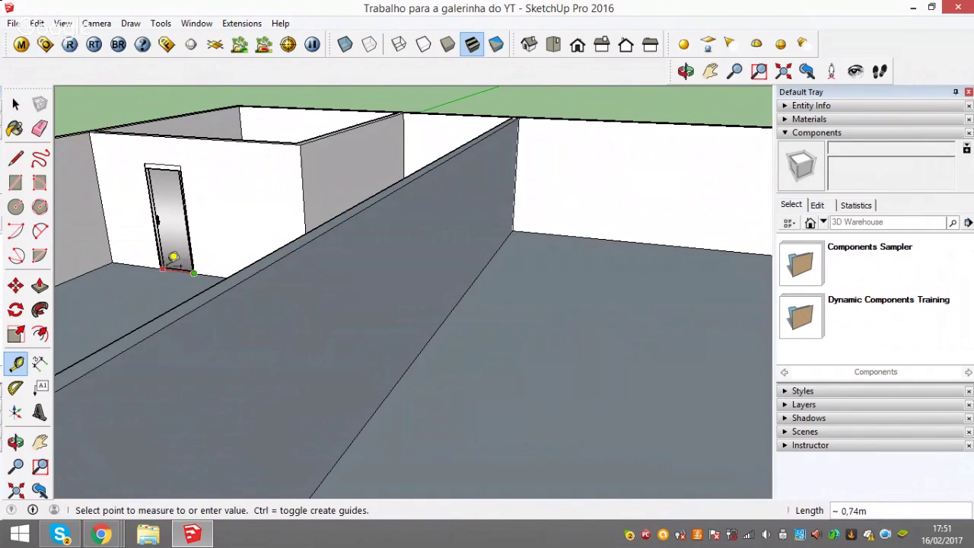
pyautogui.click(166, 258)
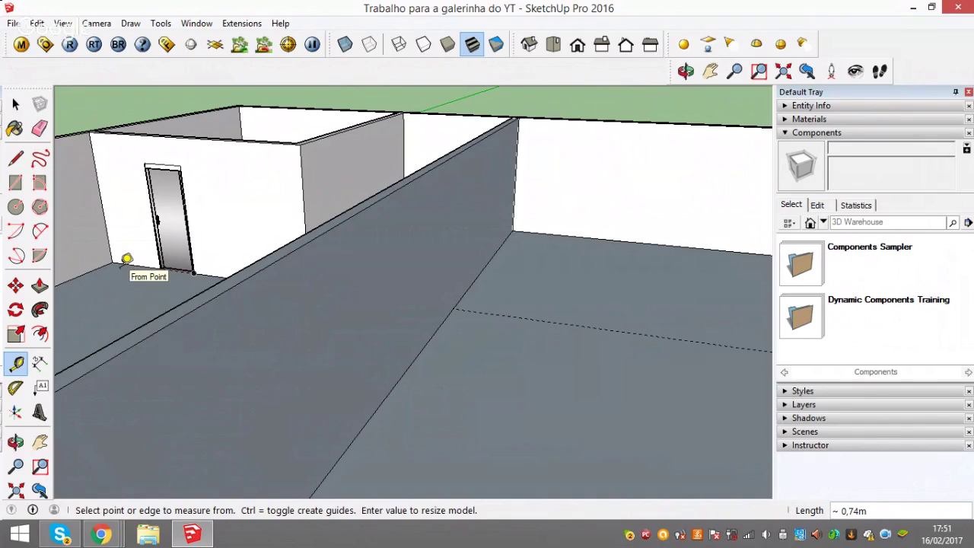
pyautogui.hotkey('ctrl', 'z')
# Measure from the bottom of the door down to the floor, orbiting to see the wall
pyautogui.moveTo(133, 265)
pyautogui.mouseDown(button='middle')
pyautogui.moveTo(346, 382)
pyautogui.moveTo(187, 407)
pyautogui.mouseUp(button='middle')
pyautogui.scroll(2, 183, 424)
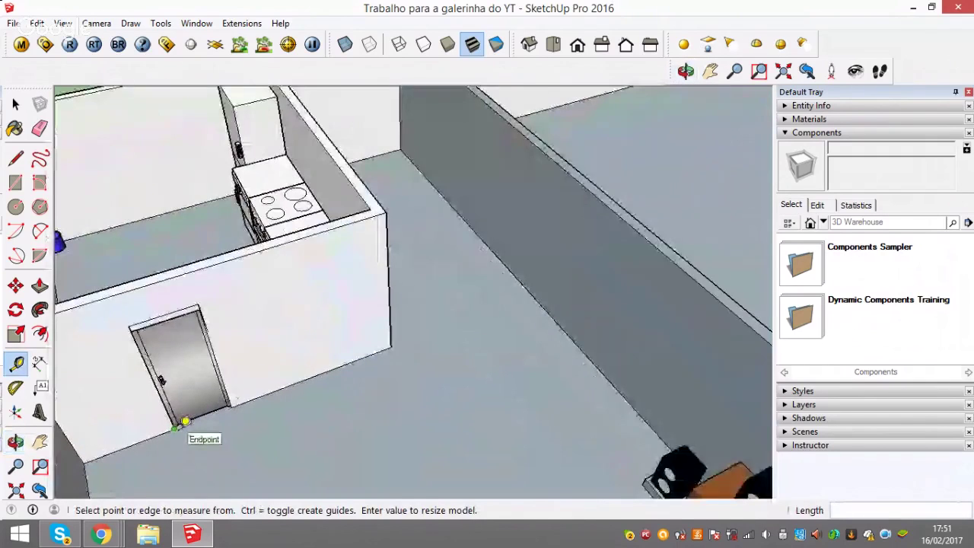
pyautogui.scroll(5, 185, 421)
pyautogui.click(164, 415)
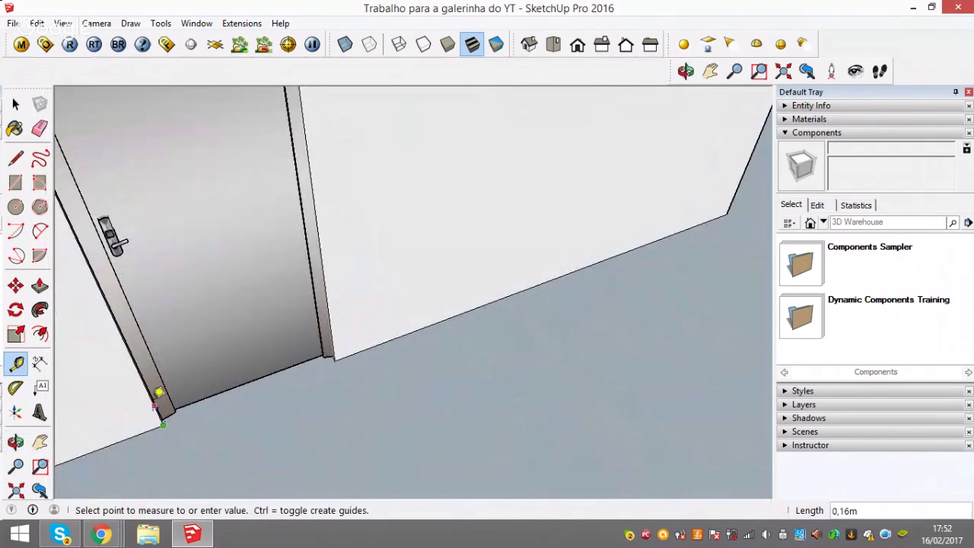
pyautogui.scroll(-2, 130, 324)
pyautogui.scroll(-2, 130, 326)
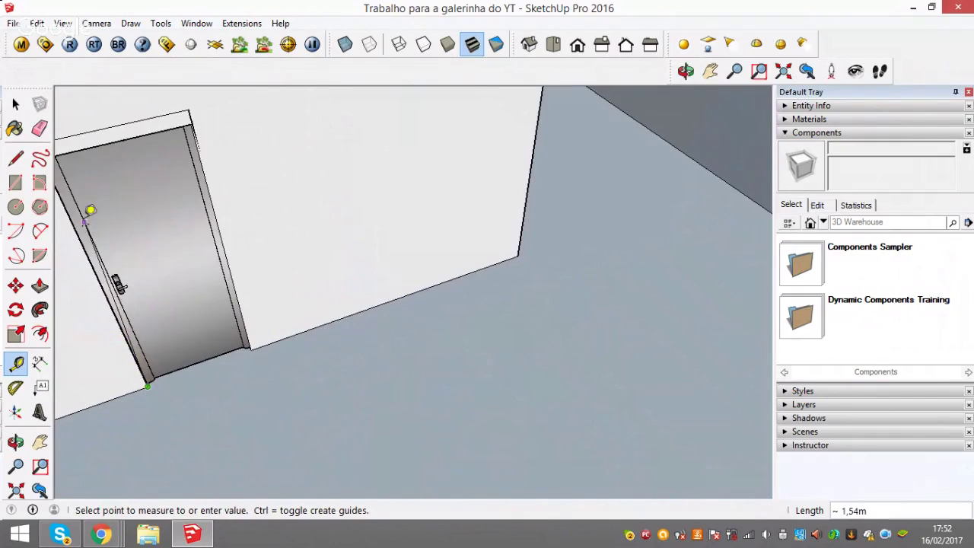
pyautogui.scroll(-1, 61, 164)
pyautogui.scroll(-1, 61, 164)
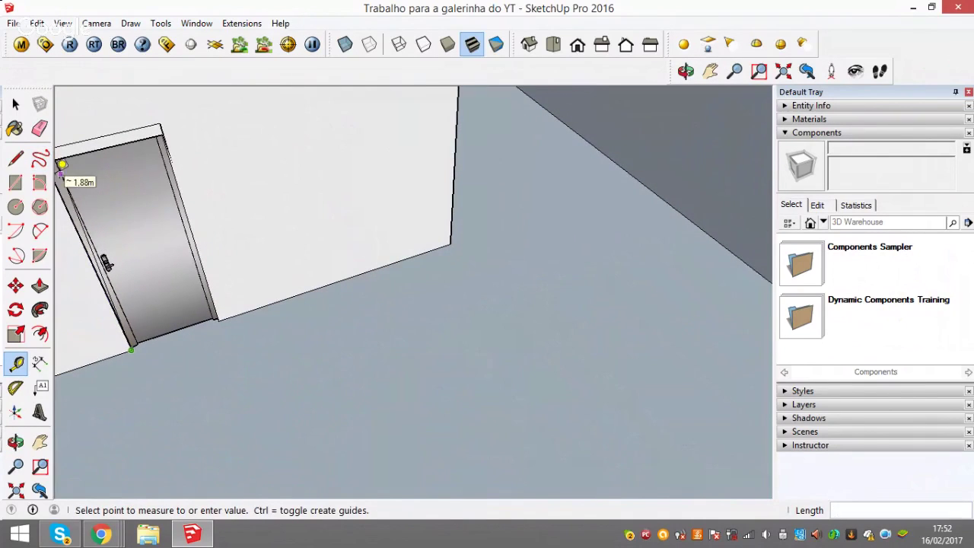
pyautogui.scroll(-1, 61, 164)
pyautogui.scroll(-2, 61, 163)
pyautogui.press('o')
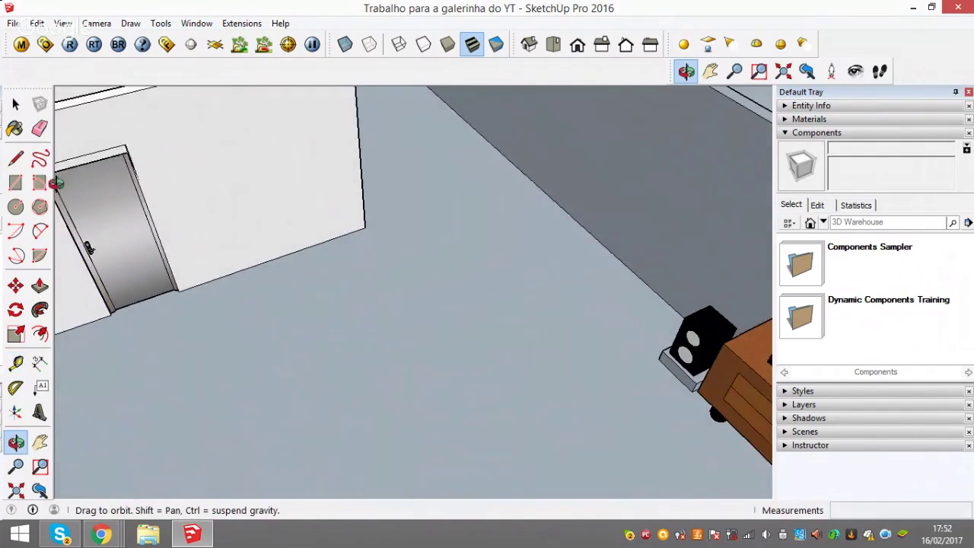
pyautogui.moveTo(89, 248); pyautogui.dragTo(178, 246, button='middle')
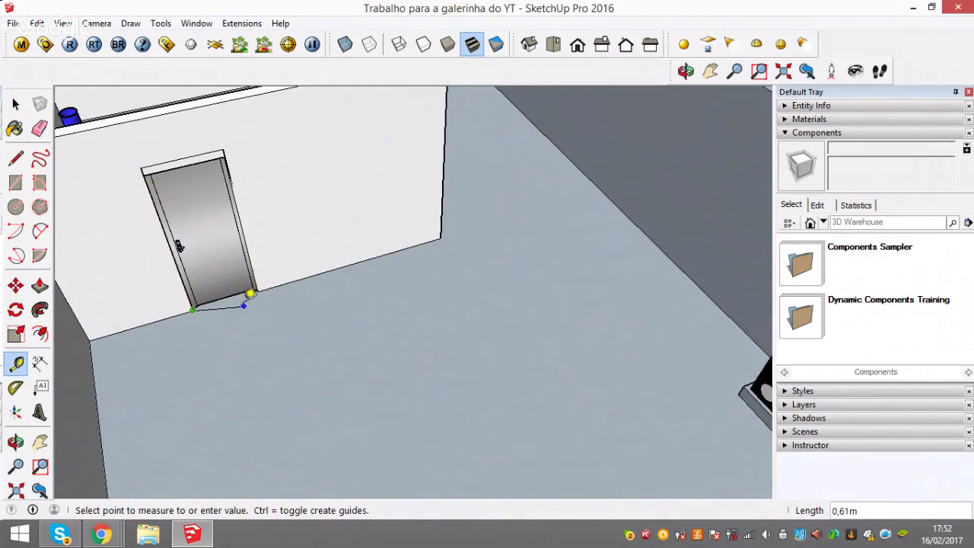
pyautogui.click(241, 349)
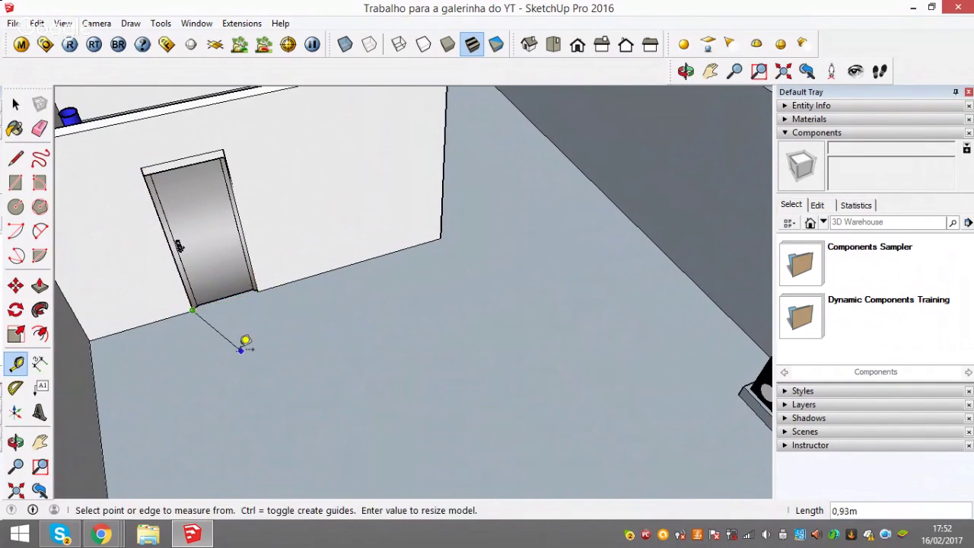
# Measure from the speaker's base edge to set a guide point 1,00 m along the wall's floor edge
pyautogui.moveTo(769, 290)
pyautogui.mouseDown(button='middle')
pyautogui.moveTo(717, 233)
pyautogui.moveTo(638, 303)
pyautogui.mouseUp(button='middle')
pyautogui.click(631, 203)
pyautogui.write('1')
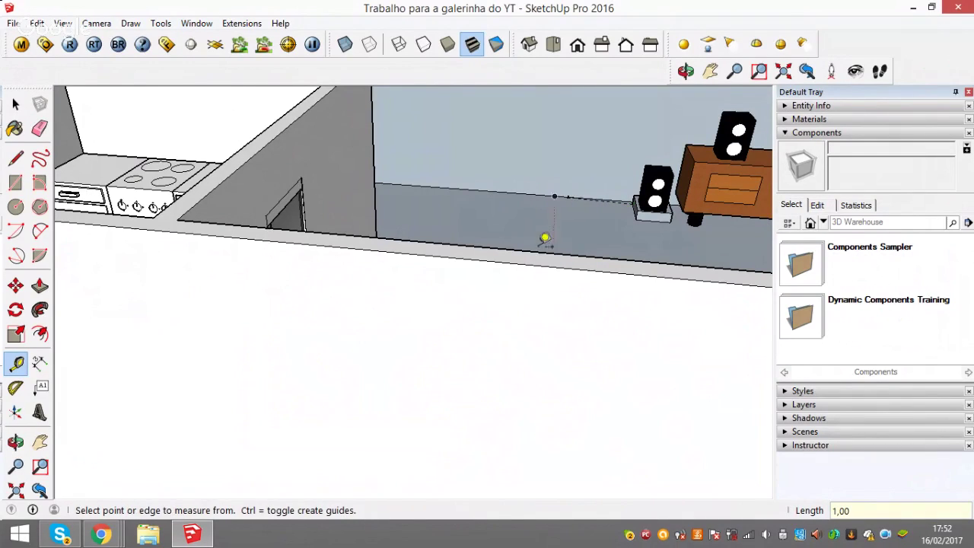
pyautogui.press('o')
pyautogui.moveTo(611, 226); pyautogui.dragTo(642, 282, button='middle')
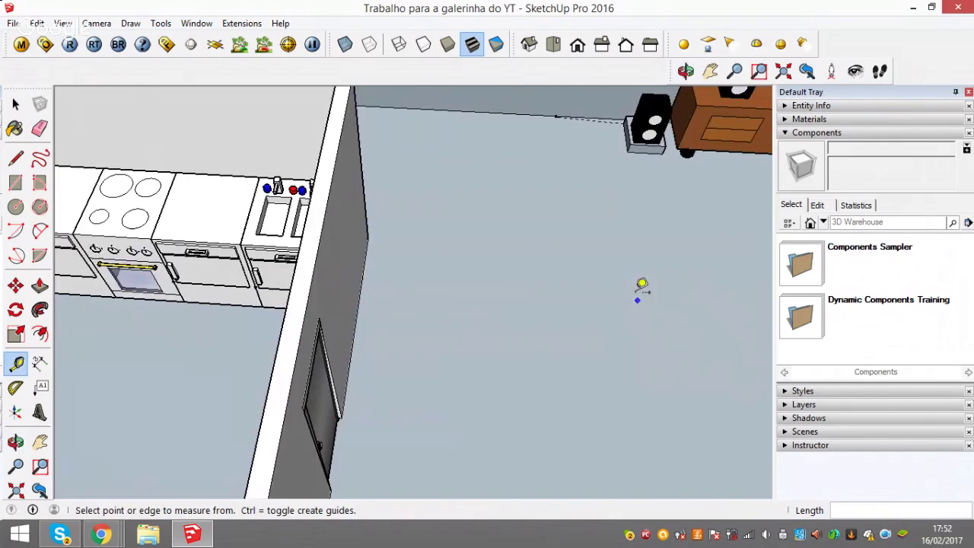
pyautogui.scroll(3, 617, 179)
pyautogui.moveTo(614, 167); pyautogui.dragTo(593, 155, button='middle')
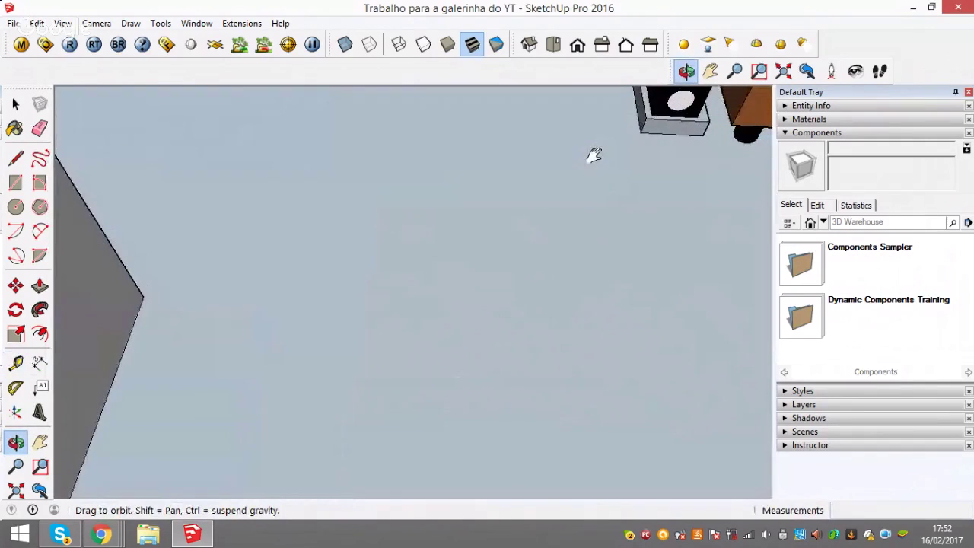
pyautogui.moveTo(594, 155); pyautogui.dragTo(635, 327)
# Draw a 0,80 by 2 m doorway rectangle starting from the guide point on the wall edge
pyautogui.press('t')
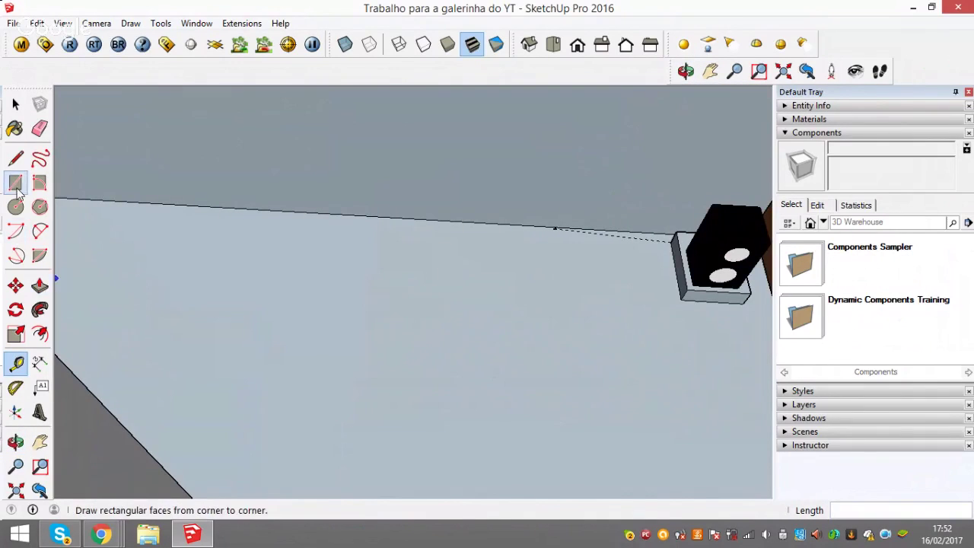
pyautogui.click(16, 185)
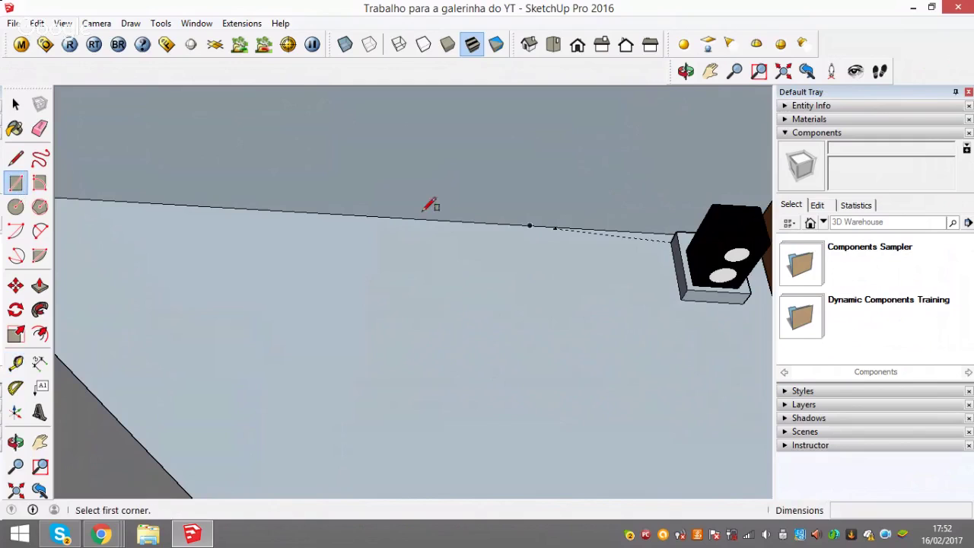
pyautogui.click(554, 227)
pyautogui.write('0,80;2')
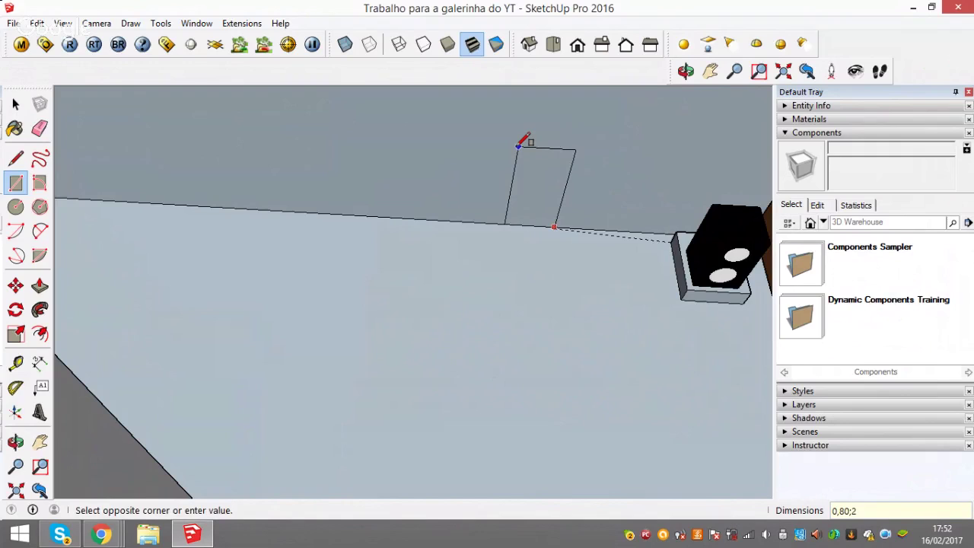
pyautogui.press('Return')
# Abandon a second rectangle at the wall base and orbit to view the doorway outline
pyautogui.scroll(-2, 525, 141)
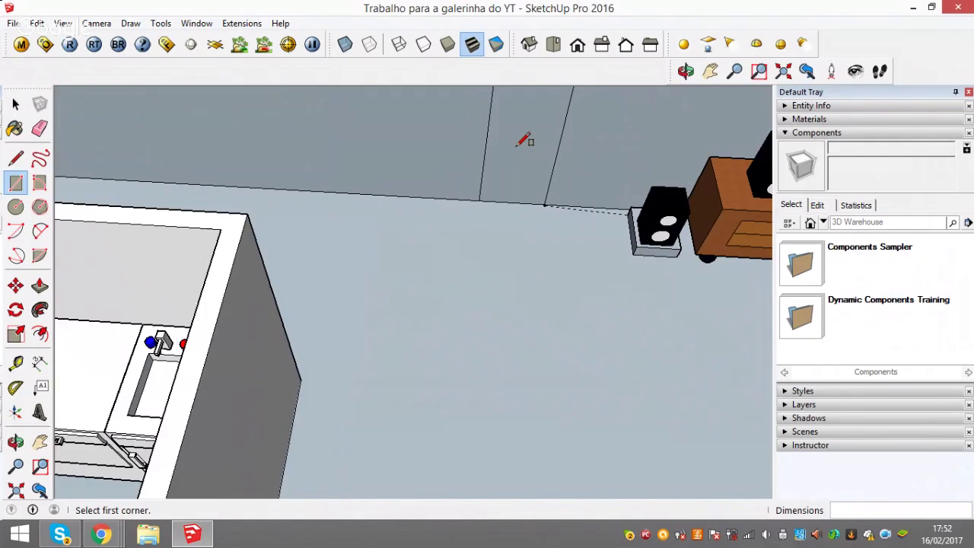
pyautogui.scroll(-1, 593, 203)
pyautogui.click(593, 203)
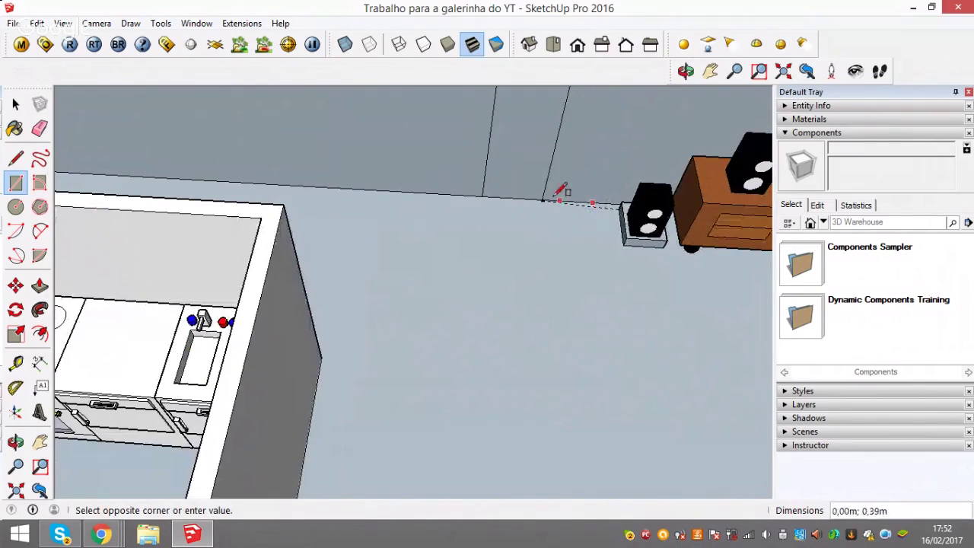
pyautogui.click(25, 103)
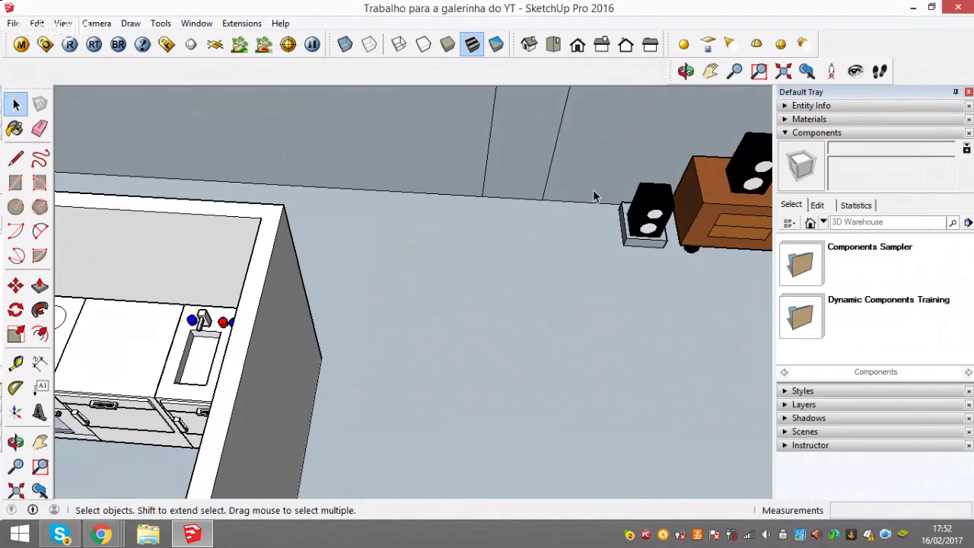
pyautogui.moveTo(595, 192)
pyautogui.mouseDown(button='middle')
pyautogui.moveTo(621, 135)
pyautogui.moveTo(587, 119)
pyautogui.moveTo(620, 218)
pyautogui.mouseUp(button='middle')
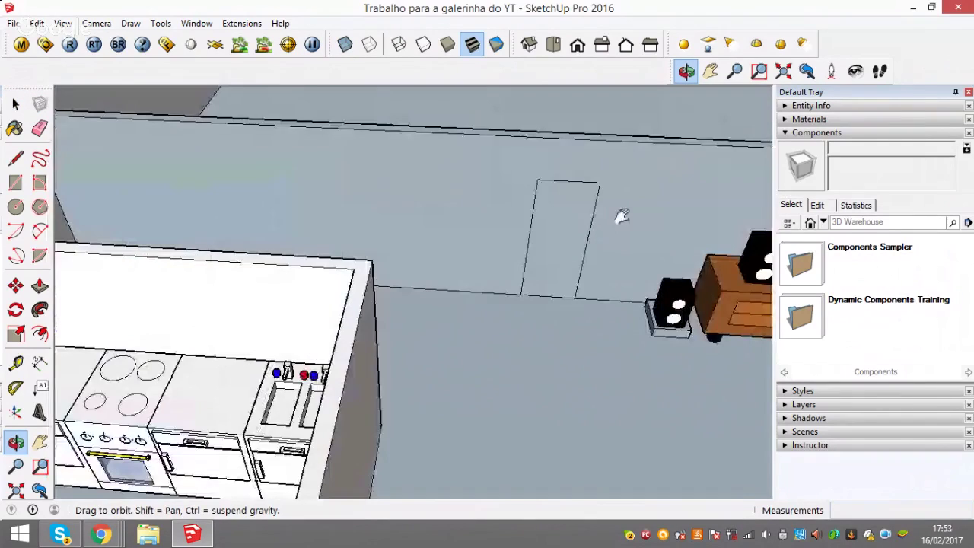
# Push the doorway rectangle 0,15 m into the wall with Push/Pull
pyautogui.click(15, 207)
pyautogui.click(40, 285)
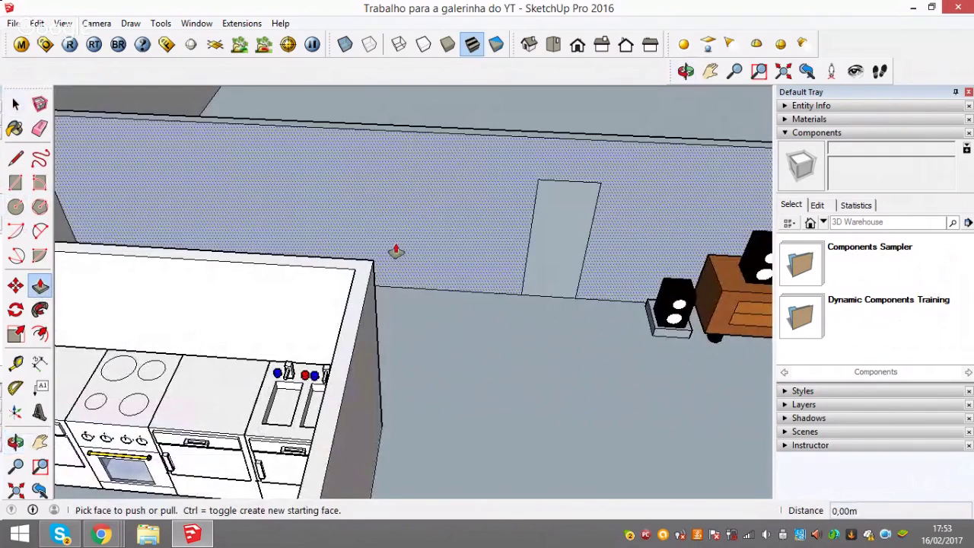
pyautogui.click(571, 220)
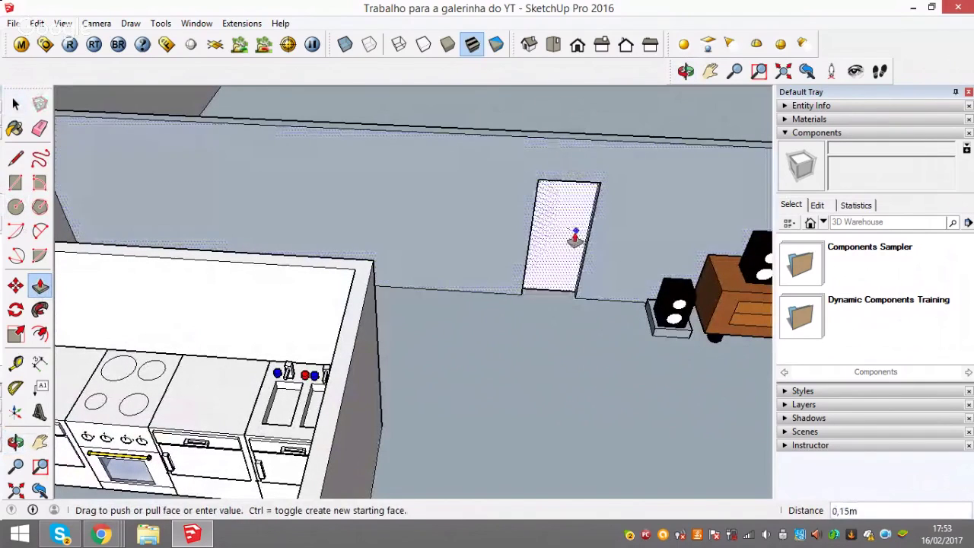
pyautogui.click(574, 208)
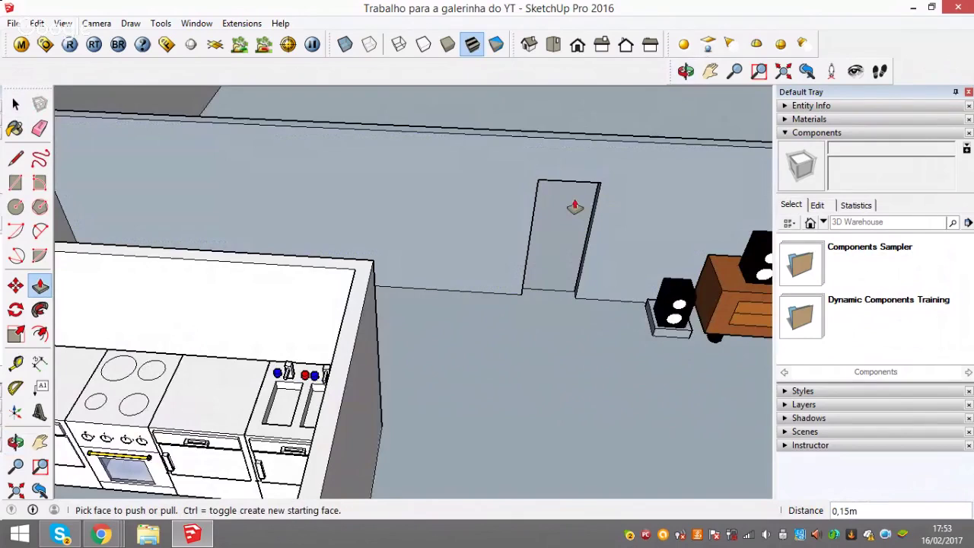
pyautogui.click(15, 101)
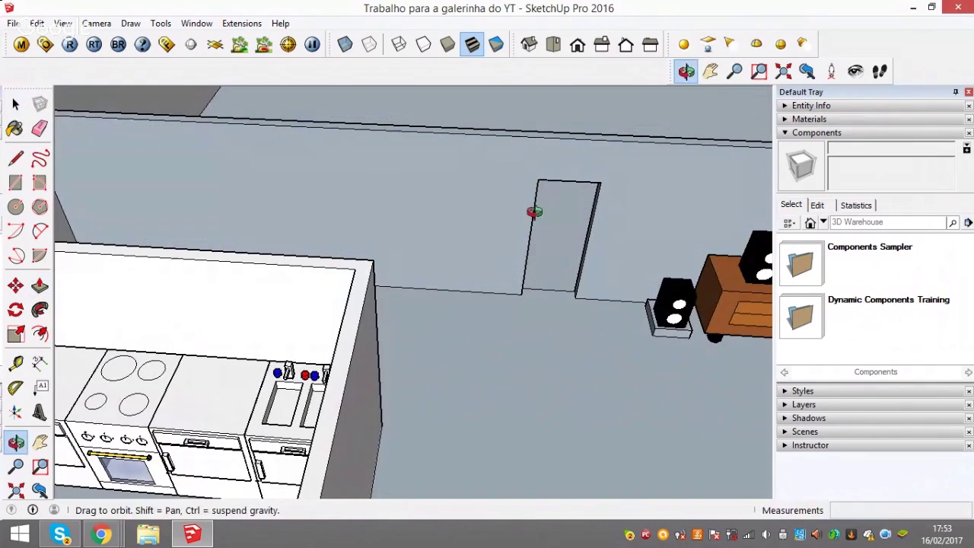
# Check the opening from Top view, then search the 3D Warehouse components for 'Aquário'
pyautogui.moveTo(533, 217); pyautogui.dragTo(543, 297, button='middle')
pyautogui.press('F2')
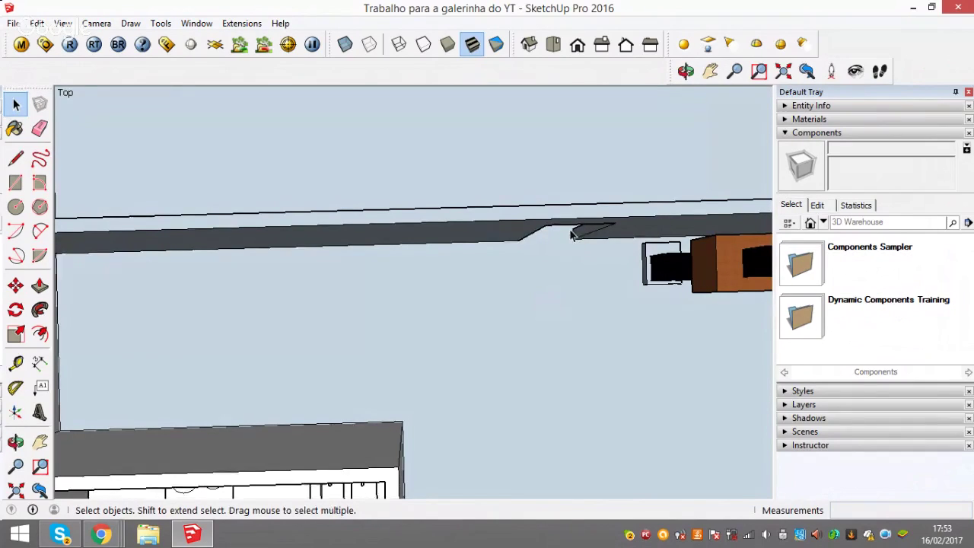
pyautogui.moveTo(572, 235)
pyautogui.mouseDown(button='middle')
pyautogui.moveTo(696, 250)
pyautogui.moveTo(183, 203)
pyautogui.moveTo(361, 213)
pyautogui.moveTo(530, 206)
pyautogui.moveTo(609, 190)
pyautogui.moveTo(713, 130)
pyautogui.moveTo(363, 233)
pyautogui.moveTo(472, 134)
pyautogui.moveTo(276, 133)
pyautogui.mouseUp(button='middle')
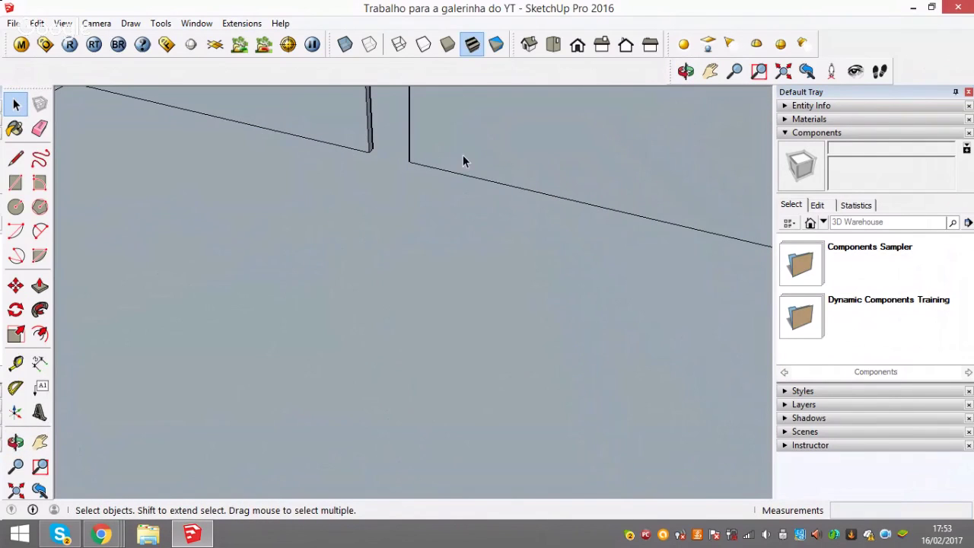
pyautogui.moveTo(375, 169); pyautogui.dragTo(414, 300, button='middle')
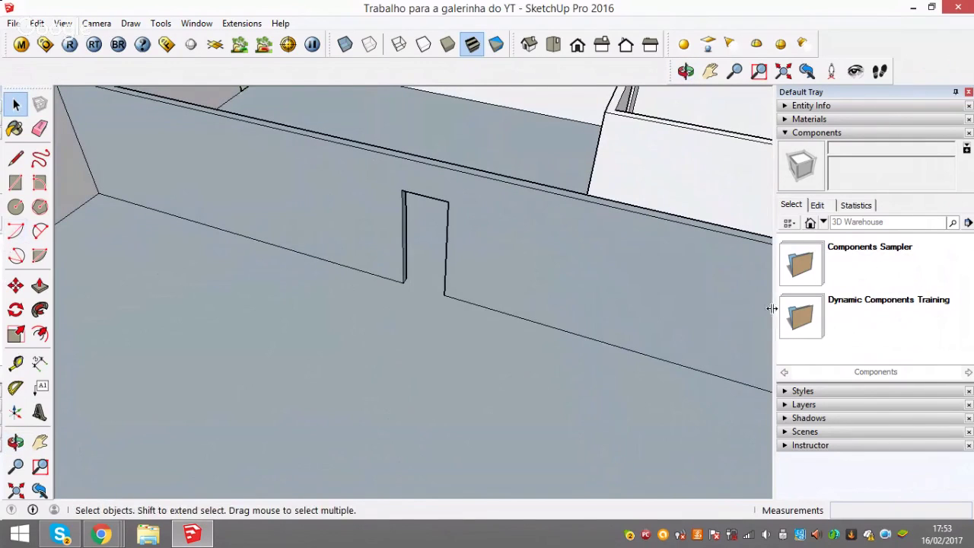
pyautogui.moveTo(363, 196)
pyautogui.mouseDown(button='middle')
pyautogui.moveTo(561, 475)
pyautogui.moveTo(429, 230)
pyautogui.moveTo(771, 292)
pyautogui.moveTo(577, 265)
pyautogui.moveTo(383, 256)
pyautogui.moveTo(393, 251)
pyautogui.moveTo(472, 315)
pyautogui.moveTo(637, 278)
pyautogui.moveTo(619, 392)
pyautogui.moveTo(327, 319)
pyautogui.moveTo(340, 334)
pyautogui.moveTo(654, 381)
pyautogui.mouseUp(button='middle')
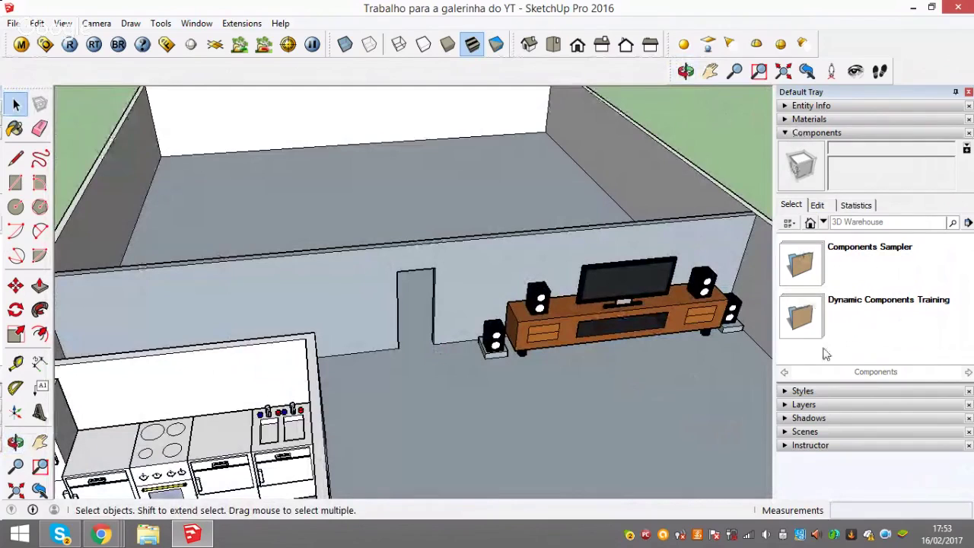
pyautogui.click(847, 223)
pyautogui.write('Aquário')
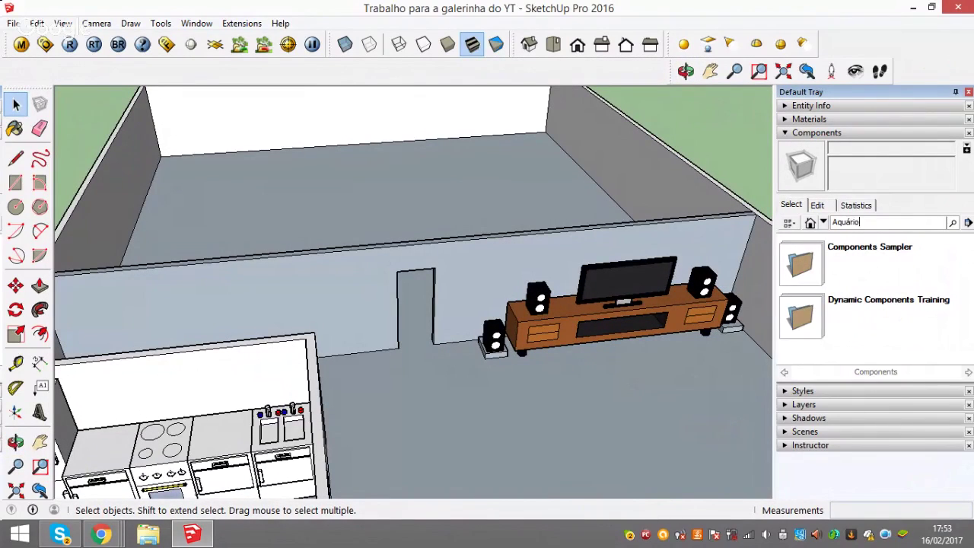
pyautogui.press('Return')
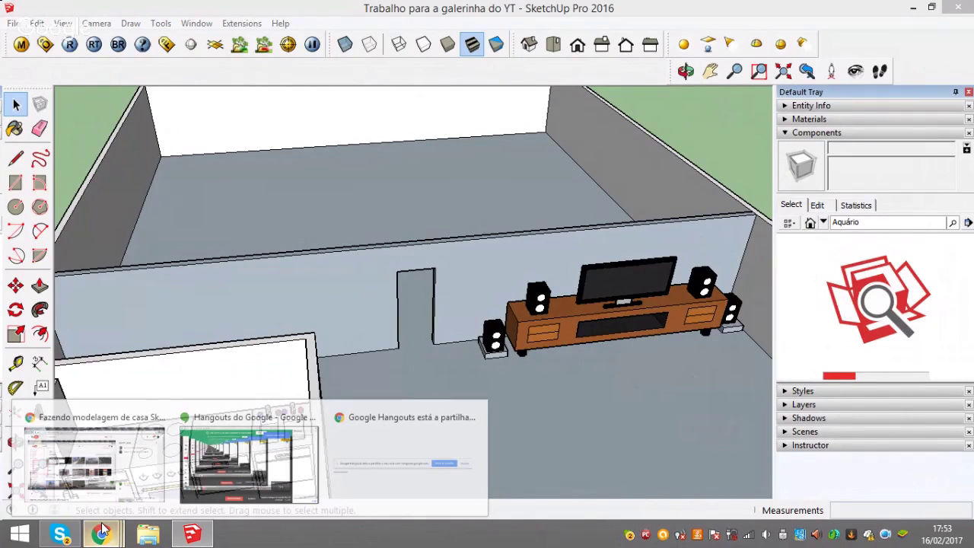
pyautogui.click(104, 531)
pyautogui.scroll(-4, 742, 229)
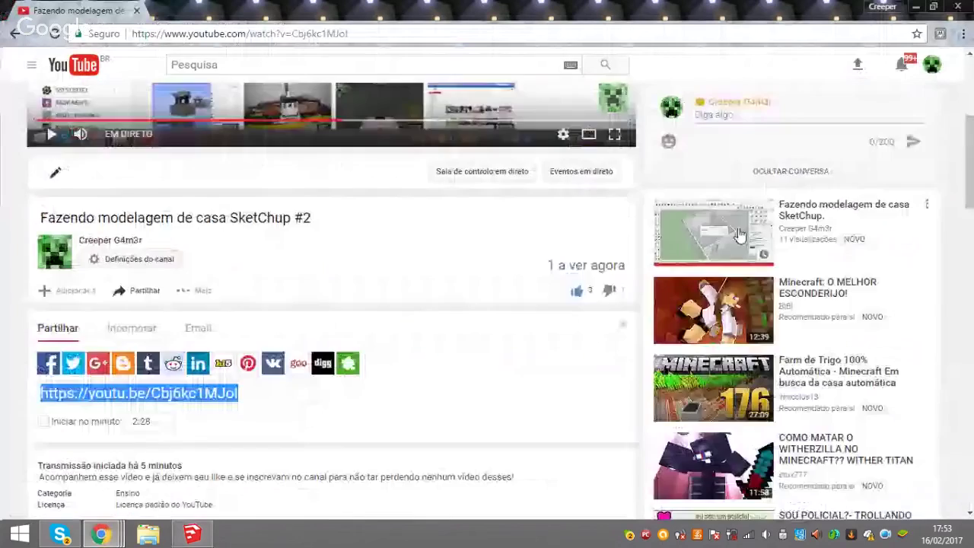
pyautogui.scroll(2, 739, 232)
pyautogui.scroll(2, 743, 235)
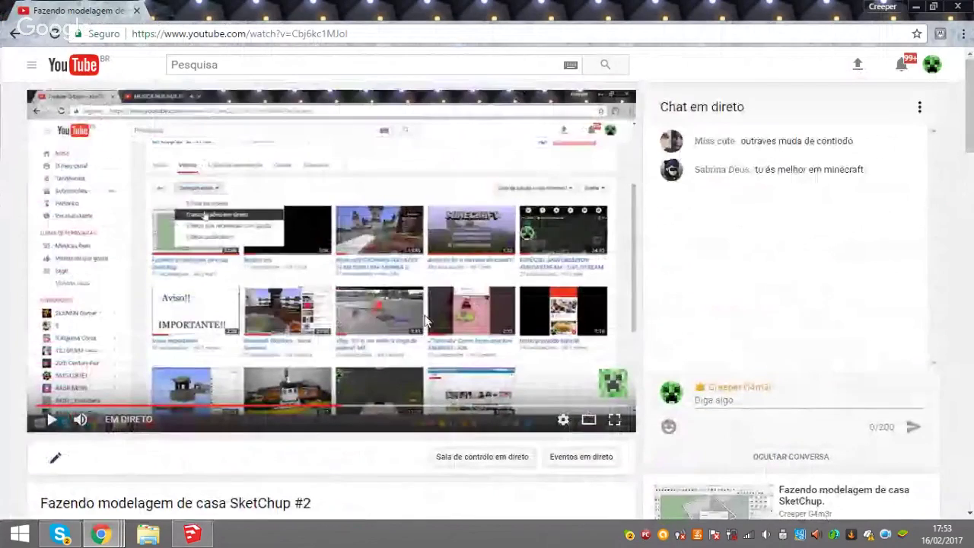
pyautogui.scroll(-3, 425, 321)
pyautogui.scroll(-4, 425, 322)
pyautogui.scroll(2, 425, 321)
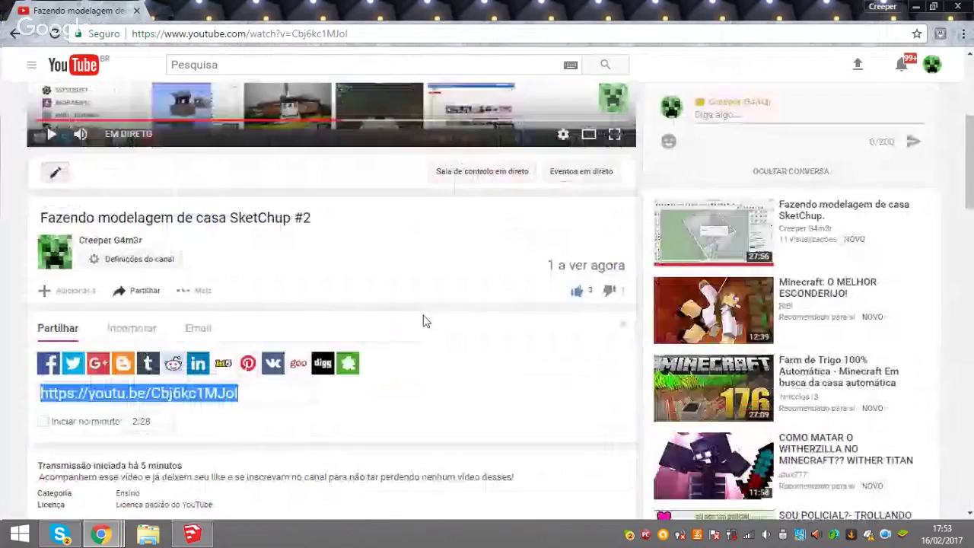
pyautogui.scroll(3, 425, 321)
pyautogui.scroll(1, 425, 321)
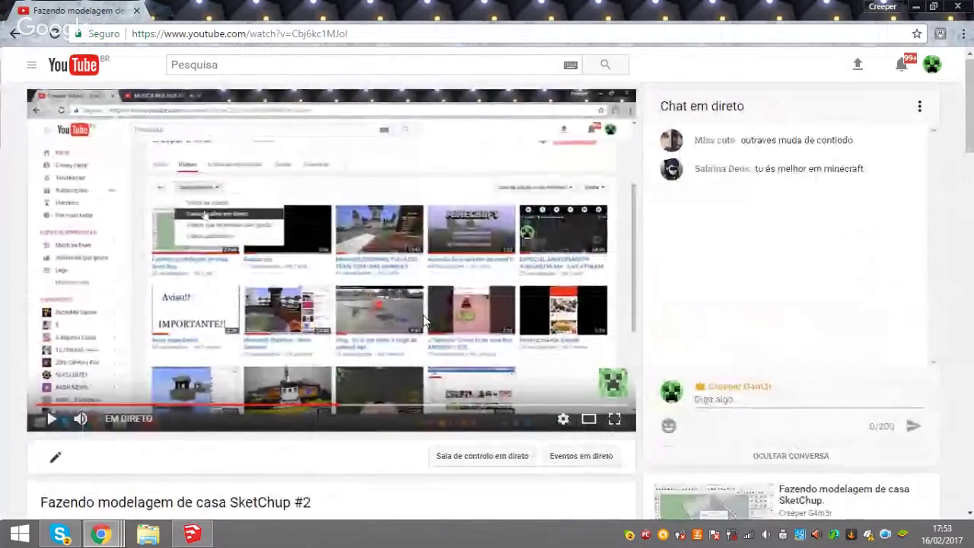
pyautogui.scroll(-5, 425, 321)
pyautogui.scroll(3, 425, 321)
pyautogui.scroll(2, 425, 321)
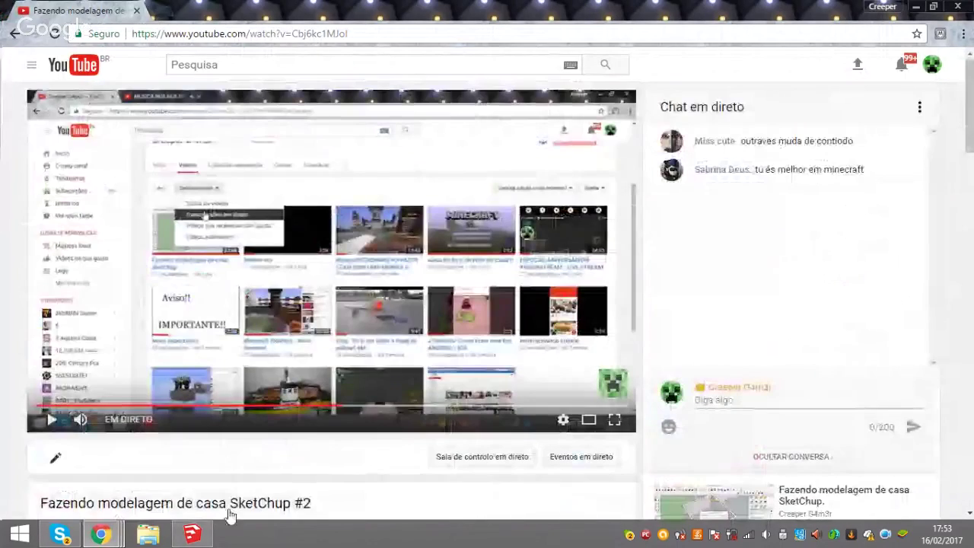
pyautogui.click(192, 534)
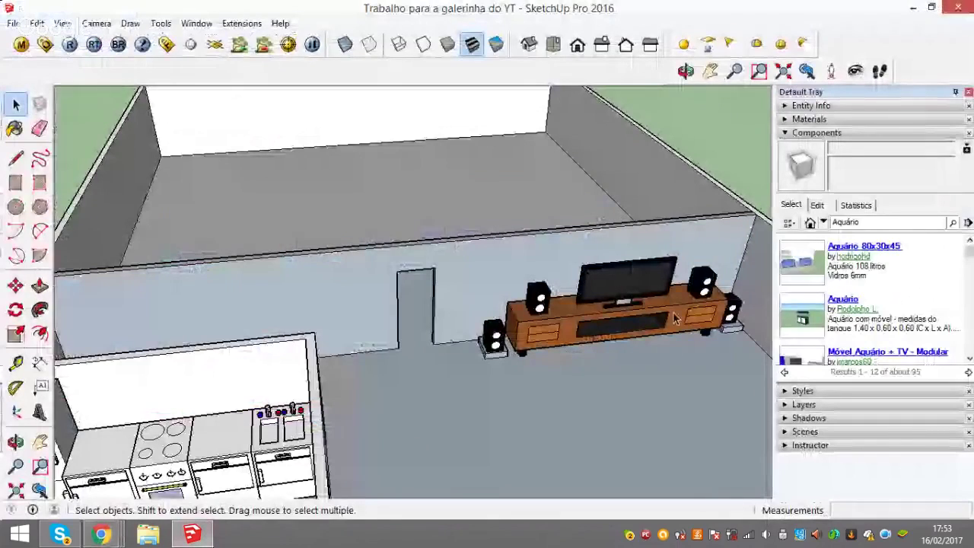
# Pick the Meu aquário component from the Aquário search results
pyautogui.scroll(-2, 846, 297)
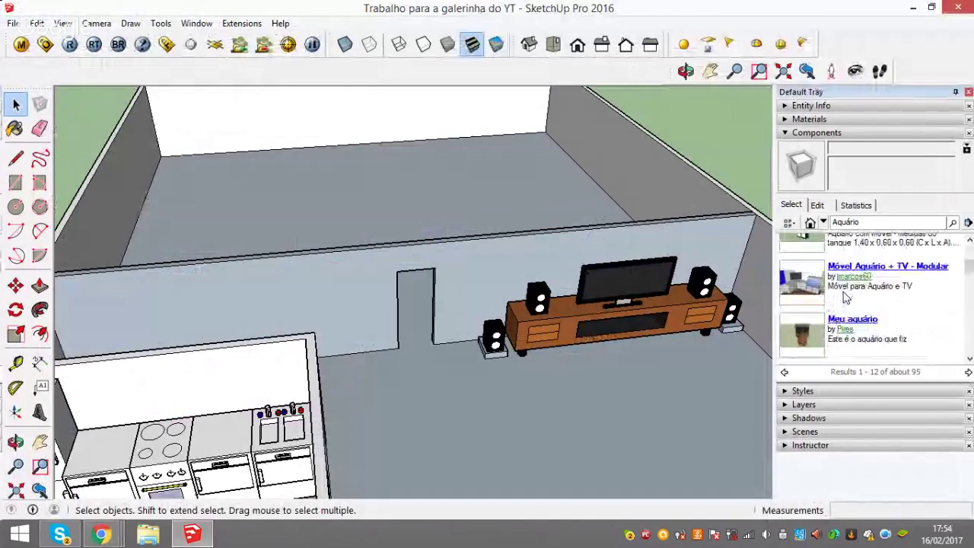
pyautogui.scroll(-3, 798, 291)
pyautogui.scroll(2, 799, 292)
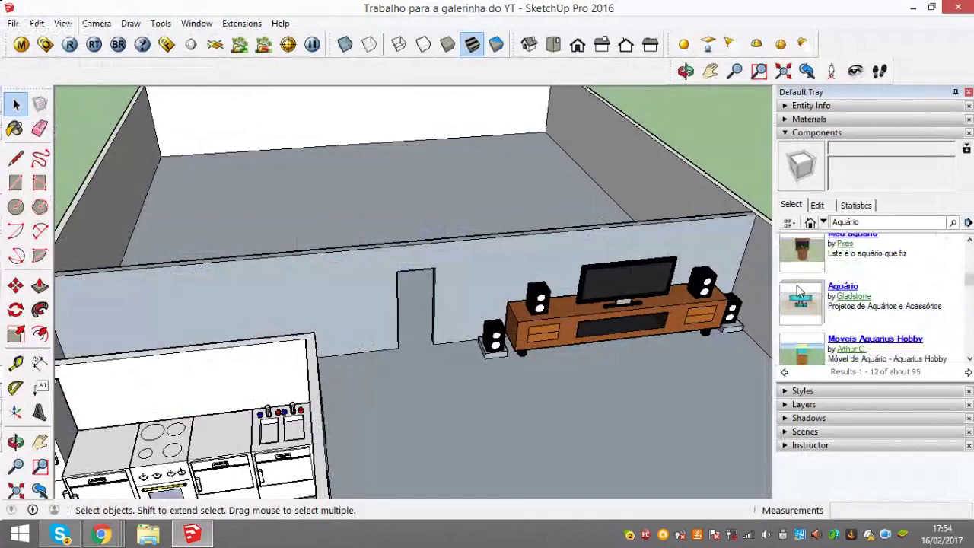
pyautogui.click(799, 268)
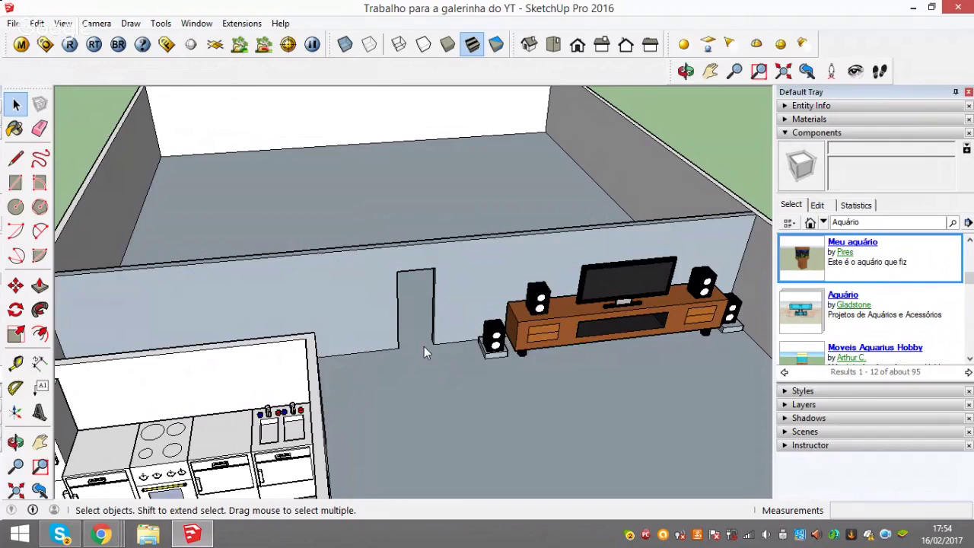
pyautogui.click(381, 348)
# Place the aquarium against the kitchen wall in Top view, then minimize SketchUp and Chrome
pyautogui.middleClick(381, 348)
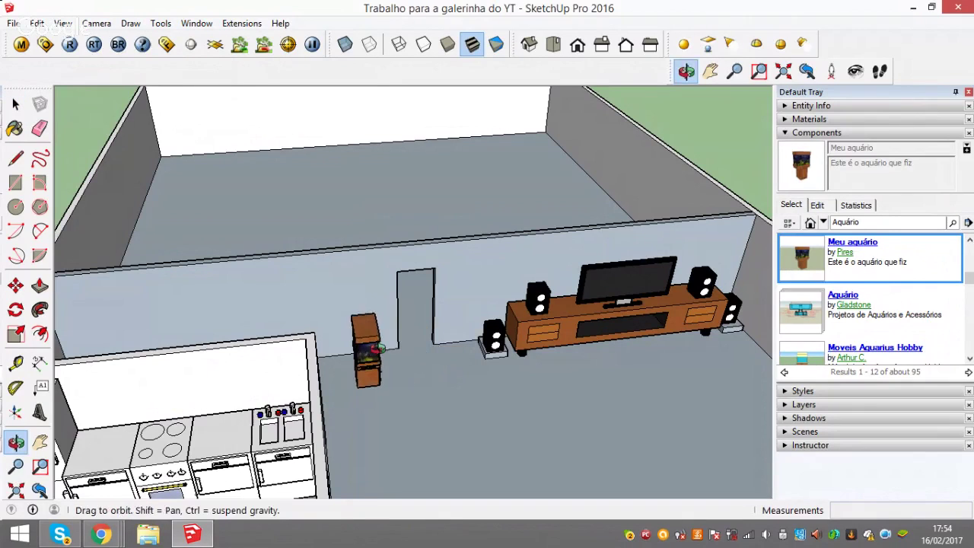
pyautogui.moveTo(378, 349)
pyautogui.mouseDown(button='middle')
pyautogui.moveTo(274, 333)
pyautogui.moveTo(136, 336)
pyautogui.moveTo(141, 370)
pyautogui.mouseUp(button='middle')
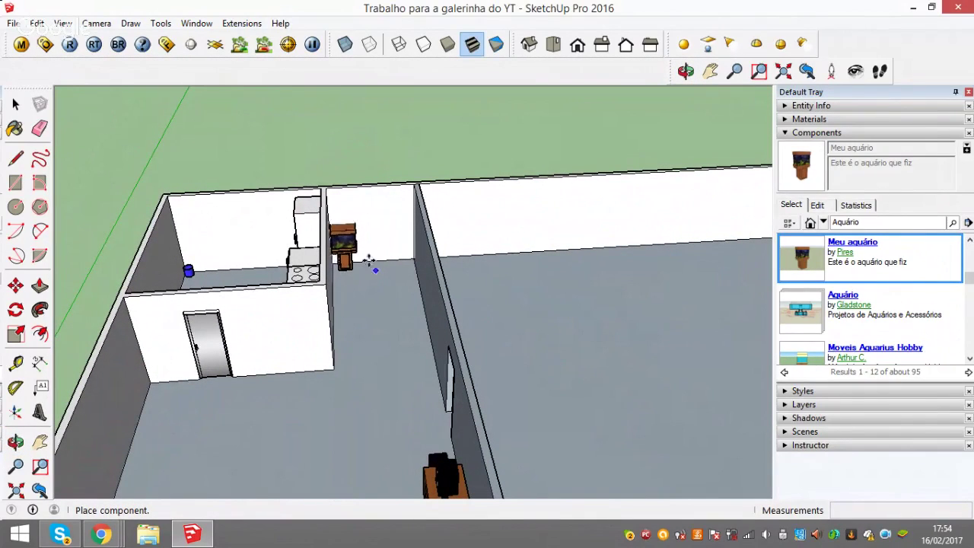
pyautogui.moveTo(375, 267); pyautogui.dragTo(377, 262, button='middle')
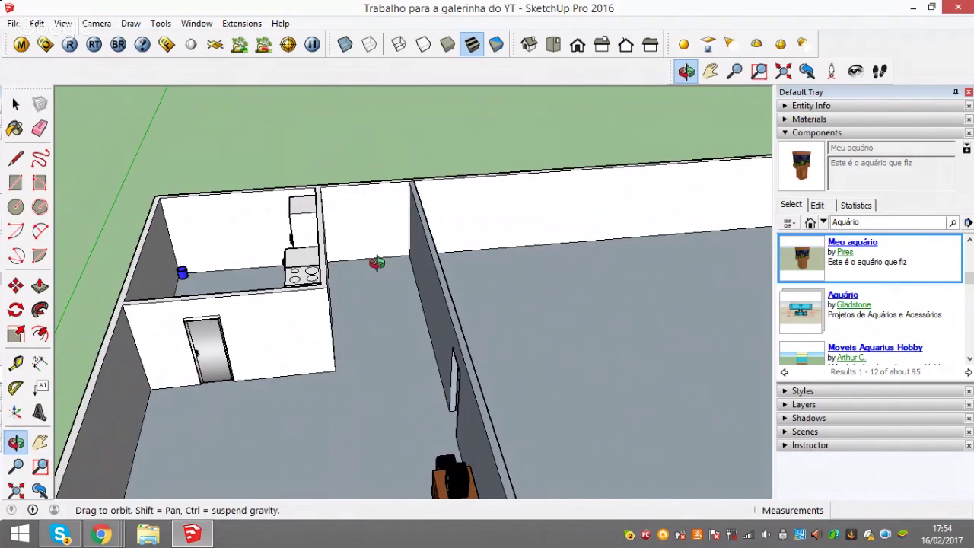
pyautogui.press('F2')
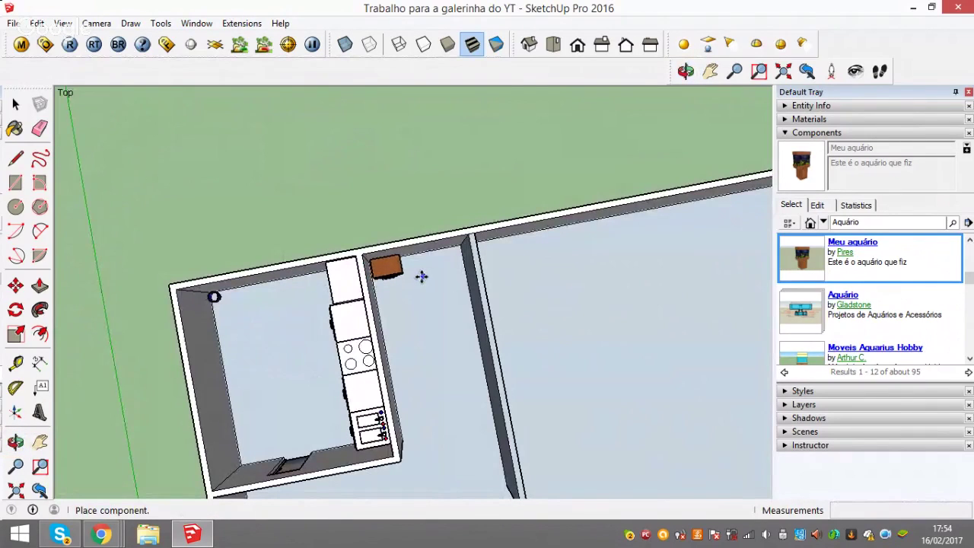
pyautogui.click(419, 277)
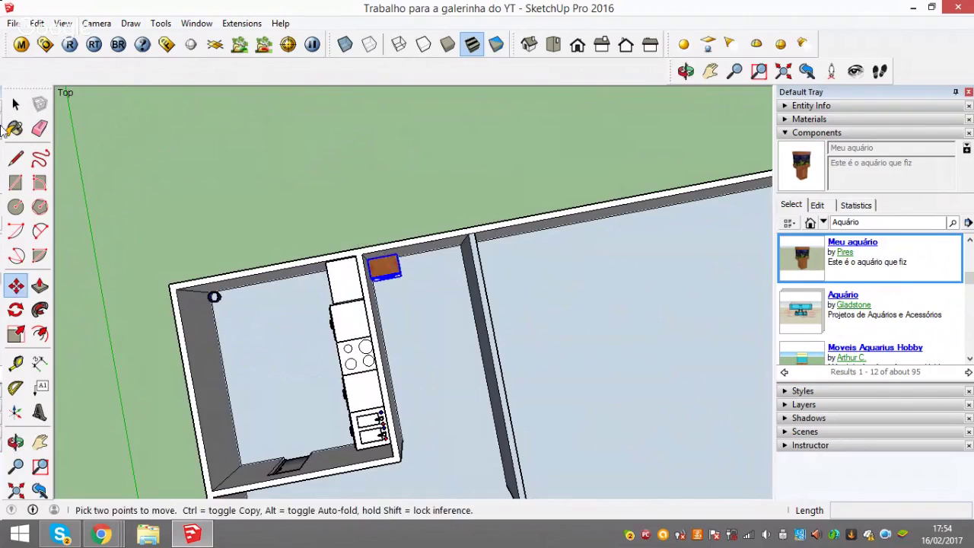
pyautogui.press('space')
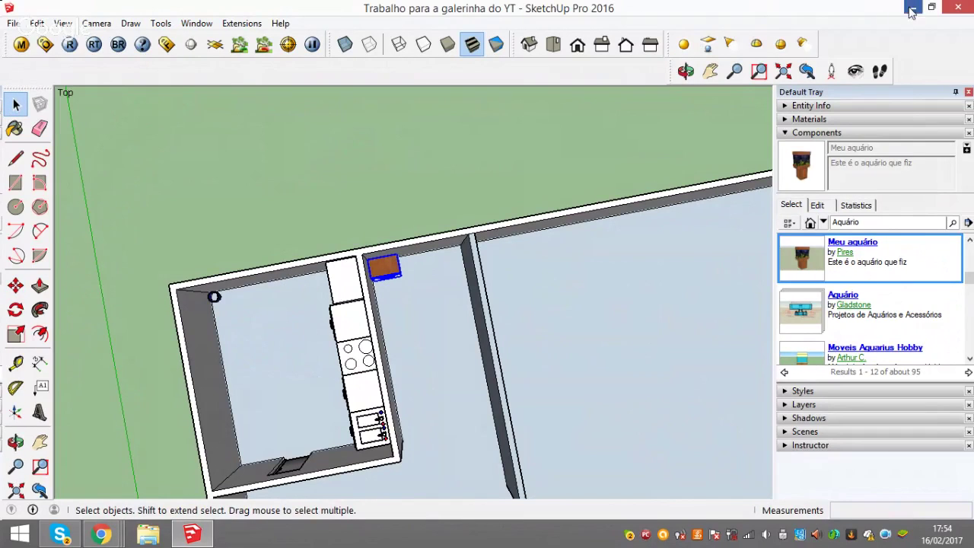
pyautogui.click(913, 6)
pyautogui.click(914, 8)
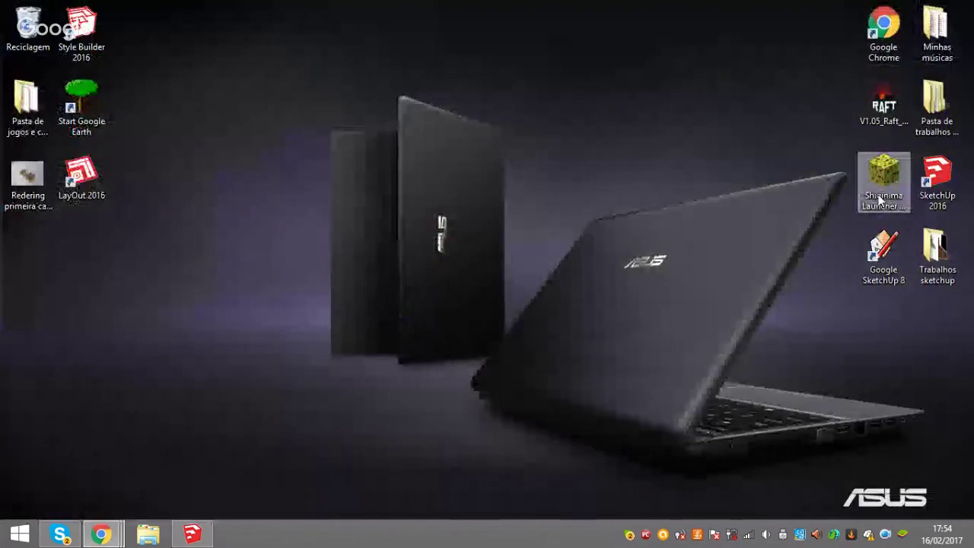
# Launch Shiginima Launcher SE from its desktop icon
pyautogui.moveTo(879, 190); pyautogui.dragTo(575, 169)
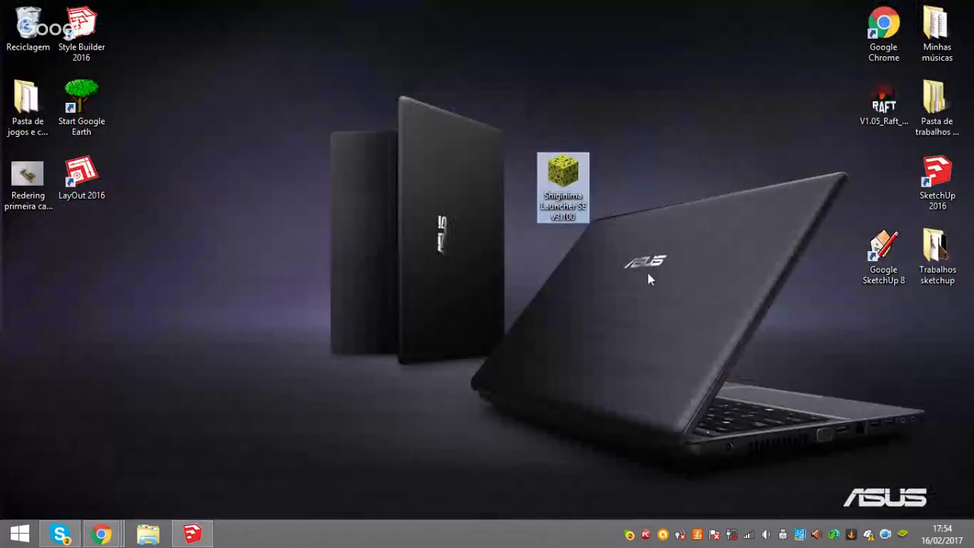
pyautogui.moveTo(466, 114); pyautogui.dragTo(641, 278)
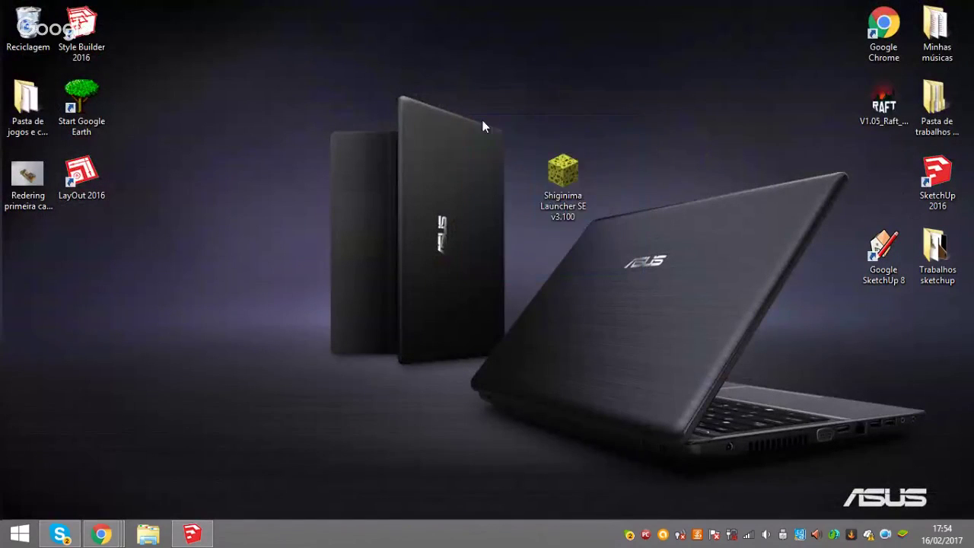
pyautogui.moveTo(483, 120); pyautogui.dragTo(624, 248)
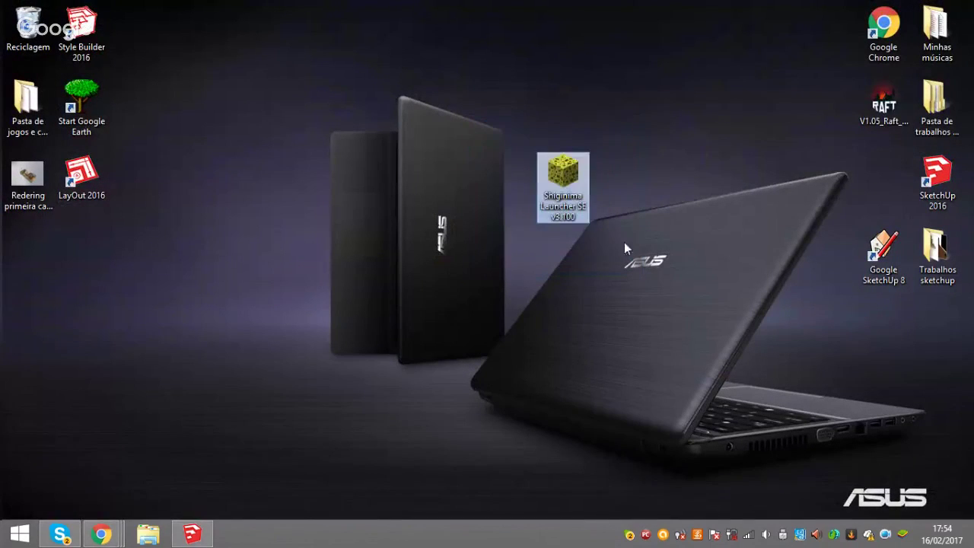
pyautogui.doubleClick(588, 196)
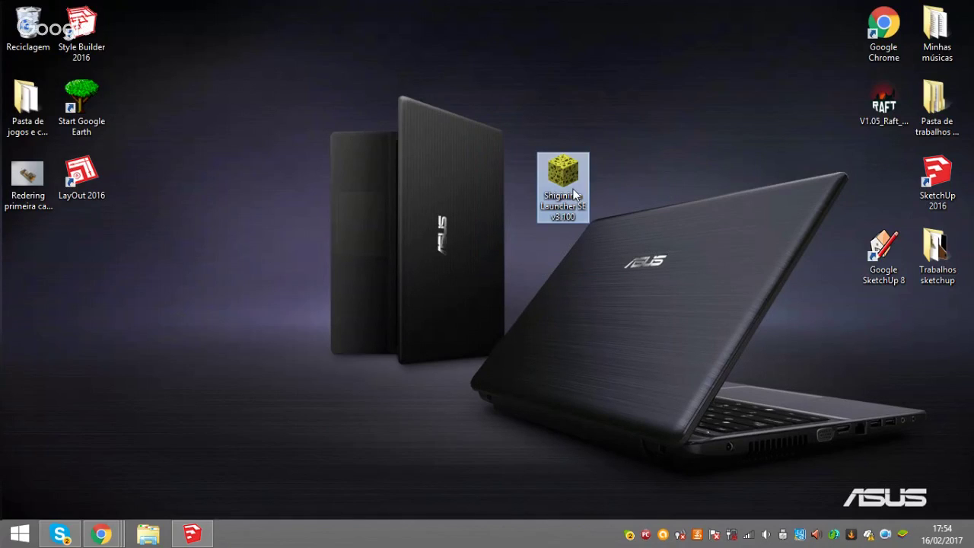
# Move the launcher icon back beside SketchUp 2016 and restore the SketchUp window
pyautogui.moveTo(542, 190); pyautogui.dragTo(864, 192)
pyautogui.click(803, 192)
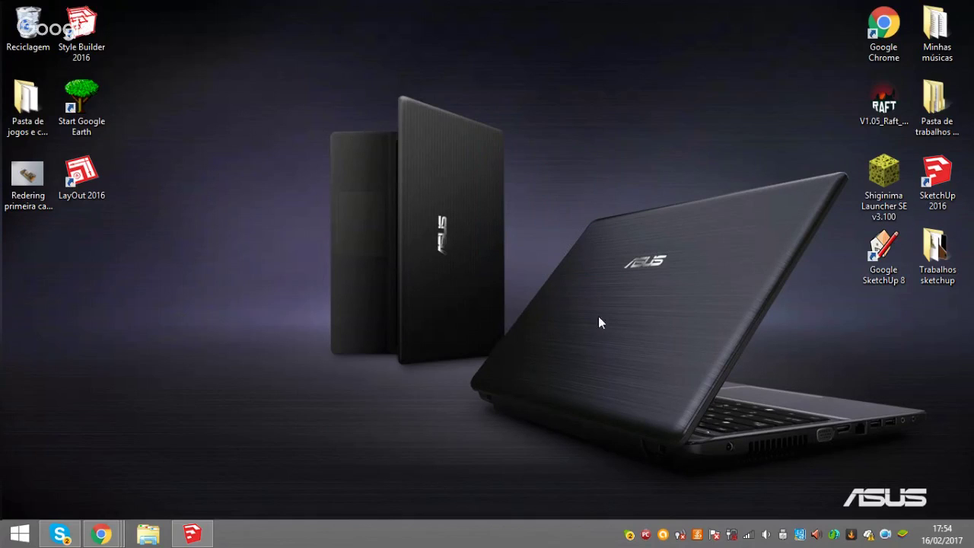
pyautogui.click(192, 533)
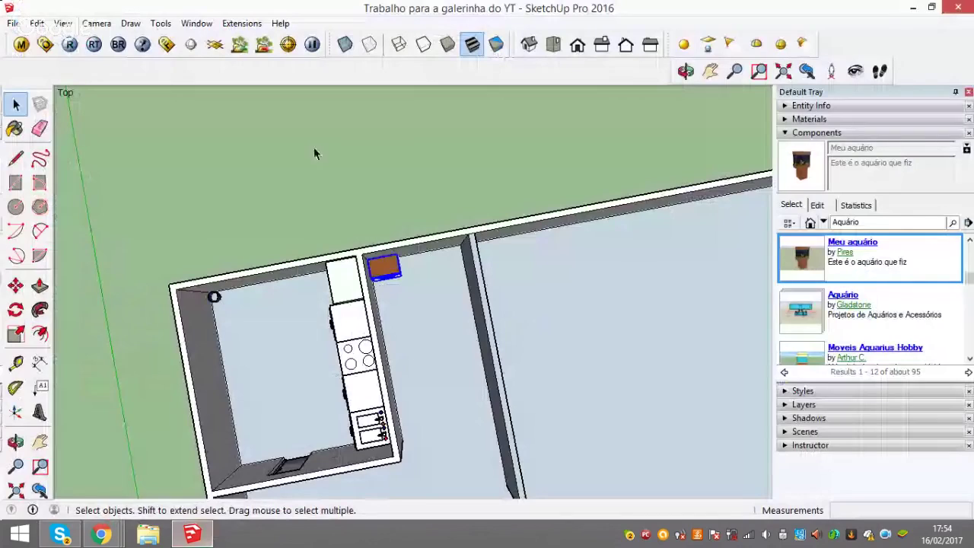
# Orbit from Top view down into the room to see the aquarium side-on
pyautogui.click(317, 152)
pyautogui.moveTo(318, 152)
pyautogui.mouseDown(button='middle')
pyautogui.moveTo(389, 174)
pyautogui.moveTo(378, 93)
pyautogui.moveTo(380, 233)
pyautogui.mouseUp(button='middle')
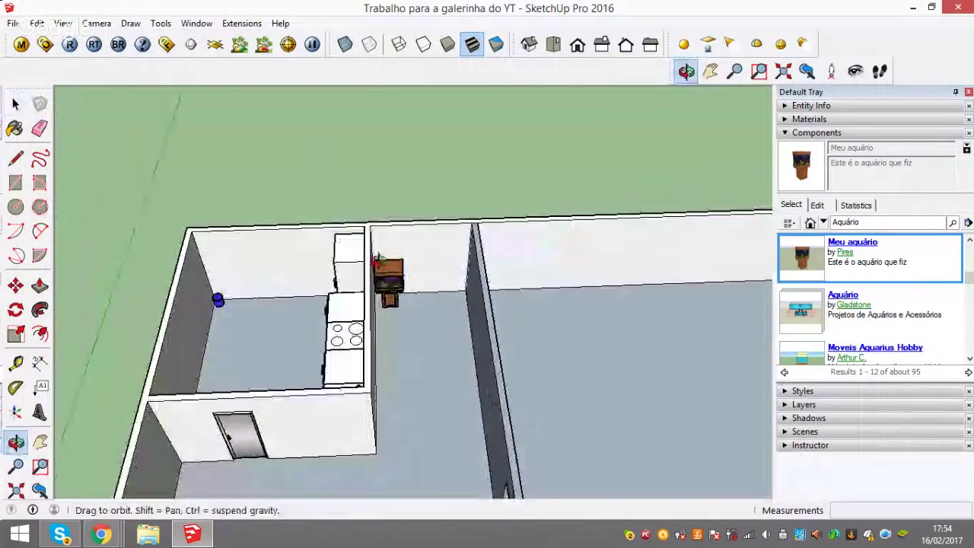
pyautogui.moveTo(406, 310); pyautogui.dragTo(402, 163, button='middle')
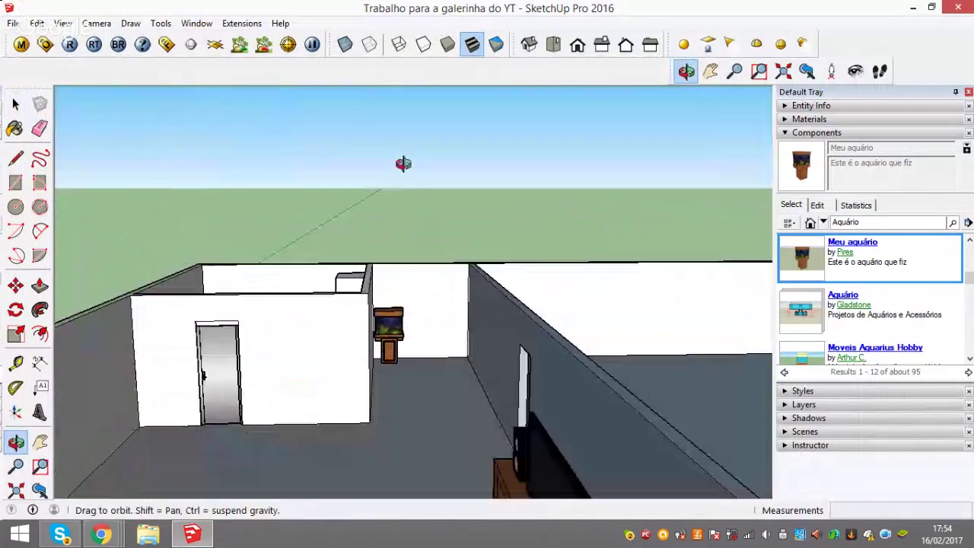
# Bring the YouTube live stream in Chrome to the front
pyautogui.click(84, 487)
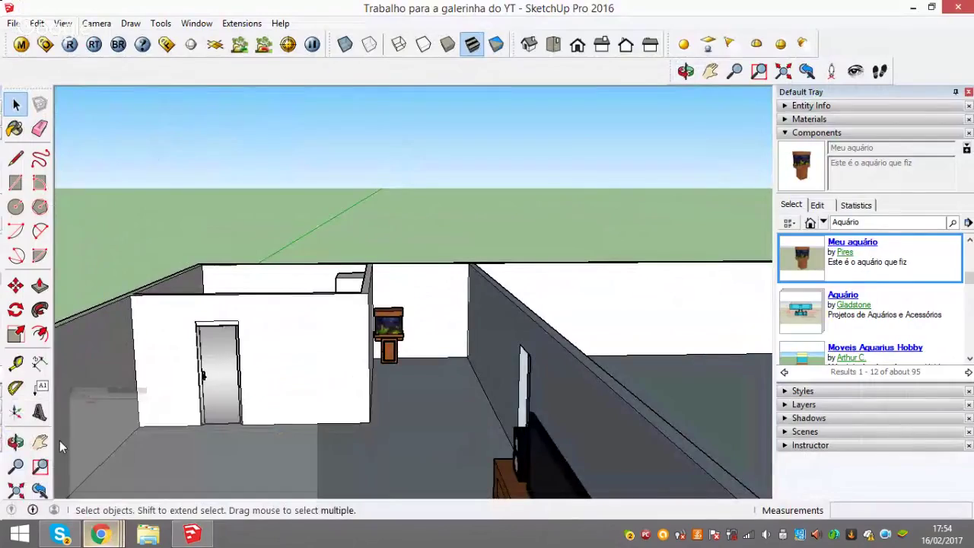
pyautogui.scroll(-3, 733, 273)
pyautogui.scroll(4, 733, 272)
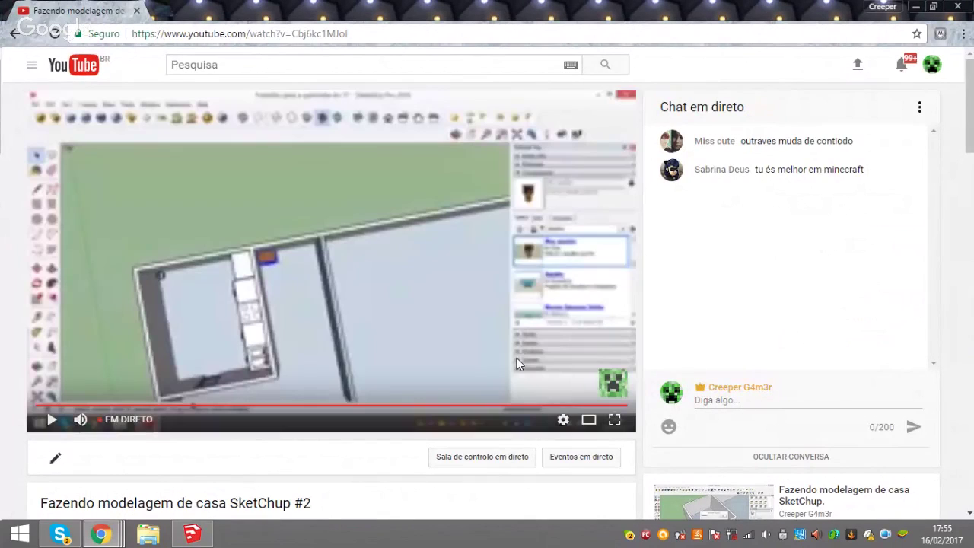
# Play and pause the live stream preview, then return to the SketchUp model
pyautogui.click(377, 309)
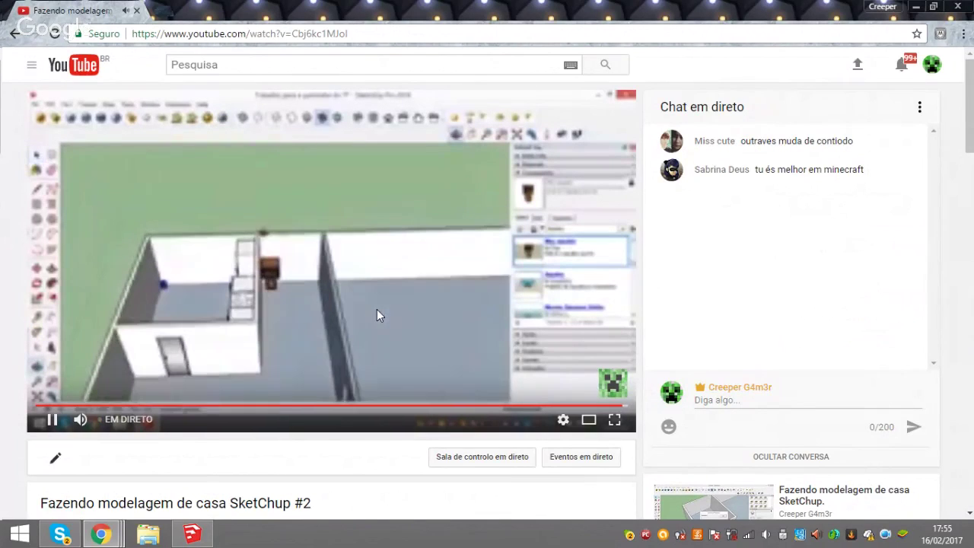
pyautogui.click(377, 309)
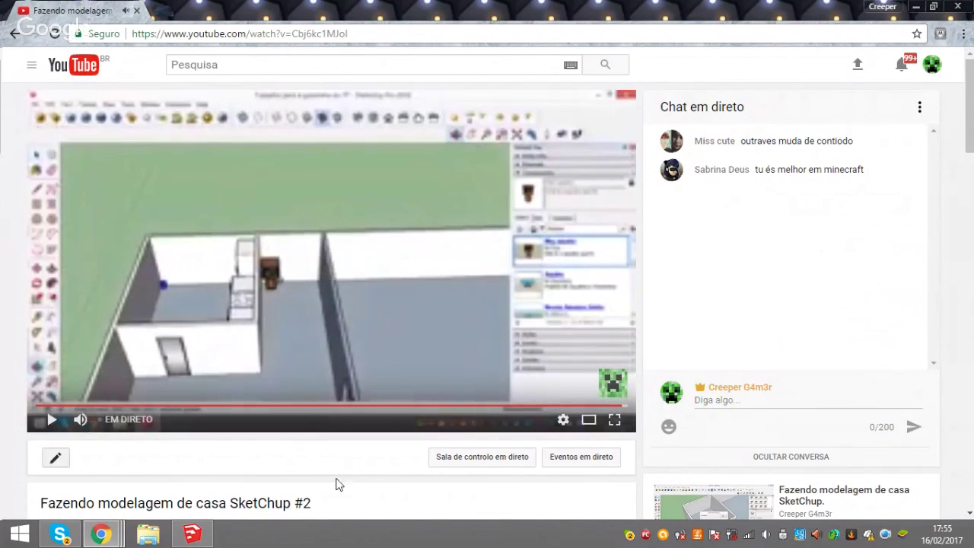
pyautogui.click(190, 537)
pyautogui.moveTo(322, 337)
pyautogui.mouseDown(button='middle')
pyautogui.moveTo(332, 428)
pyautogui.moveTo(440, 306)
pyautogui.moveTo(380, 374)
pyautogui.mouseUp(button='middle')
# In Top view, select the kitchen counter, then the floor faces, then clear the selection
pyautogui.press('F2')
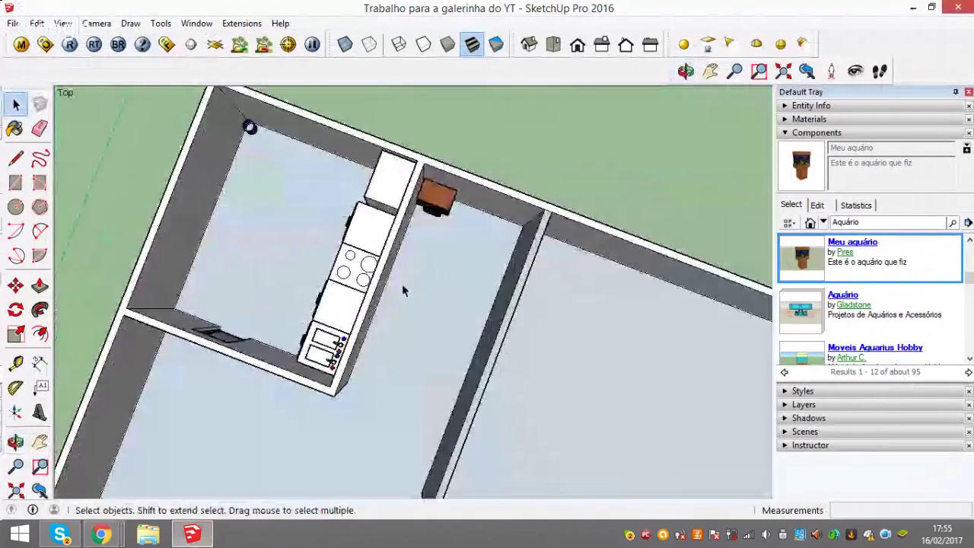
pyautogui.click(364, 287)
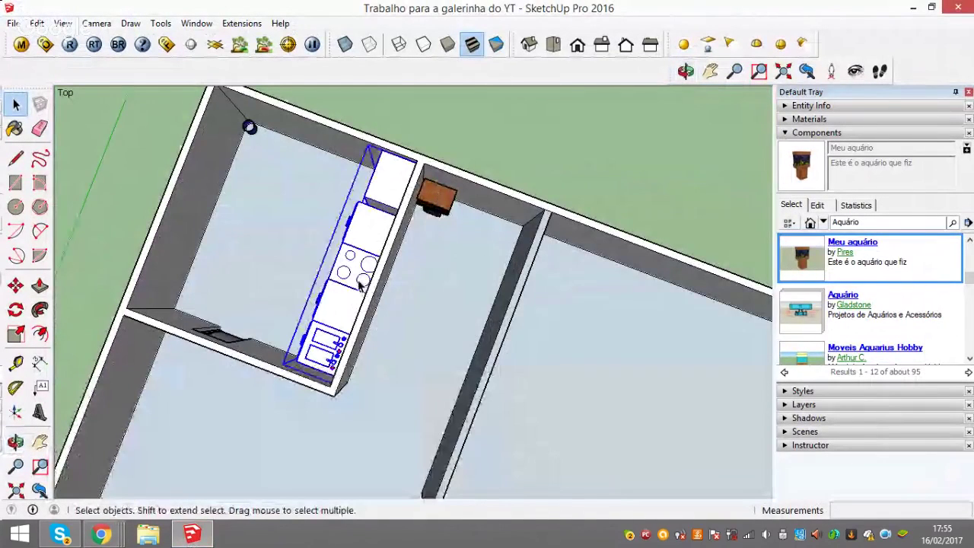
pyautogui.click(421, 291)
pyautogui.click(478, 109)
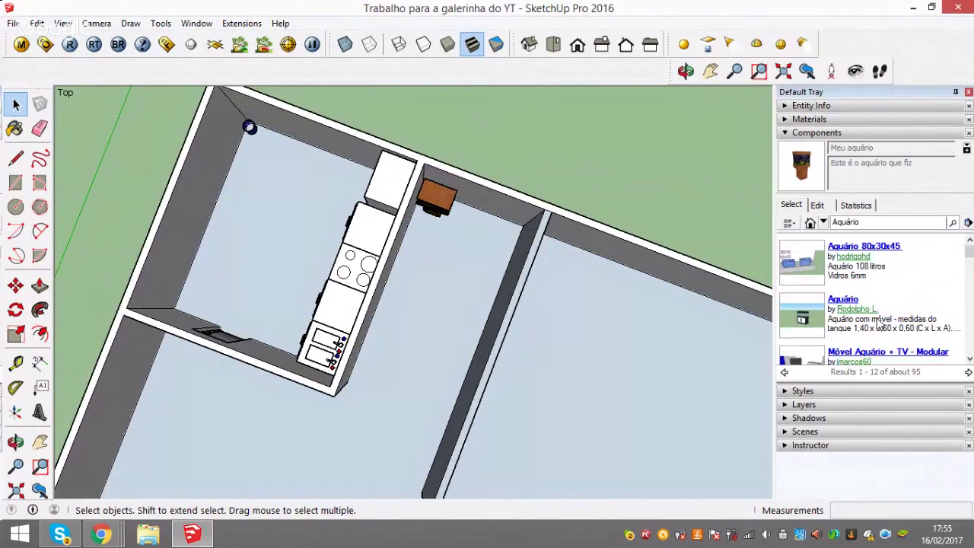
# Orbit around the rooms to a steep overhead view of the layout
pyautogui.scroll(-2, 879, 325)
pyautogui.scroll(2, 879, 325)
pyautogui.moveTo(556, 131)
pyautogui.mouseDown(button='middle')
pyautogui.moveTo(594, 102)
pyautogui.moveTo(616, 185)
pyautogui.mouseUp(button='middle')
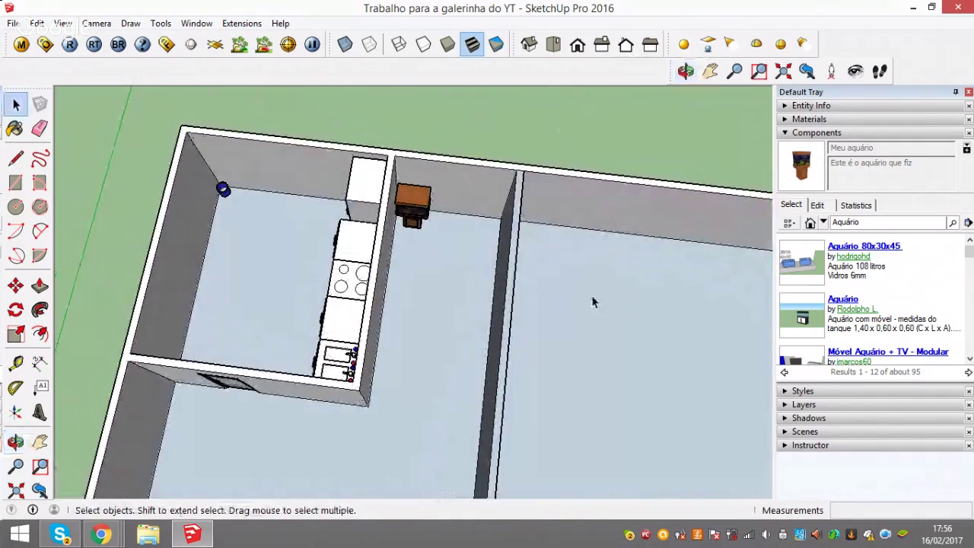
pyautogui.moveTo(594, 302); pyautogui.dragTo(635, 114, button='middle')
pyautogui.moveTo(469, 387); pyautogui.dragTo(435, 412, button='middle')
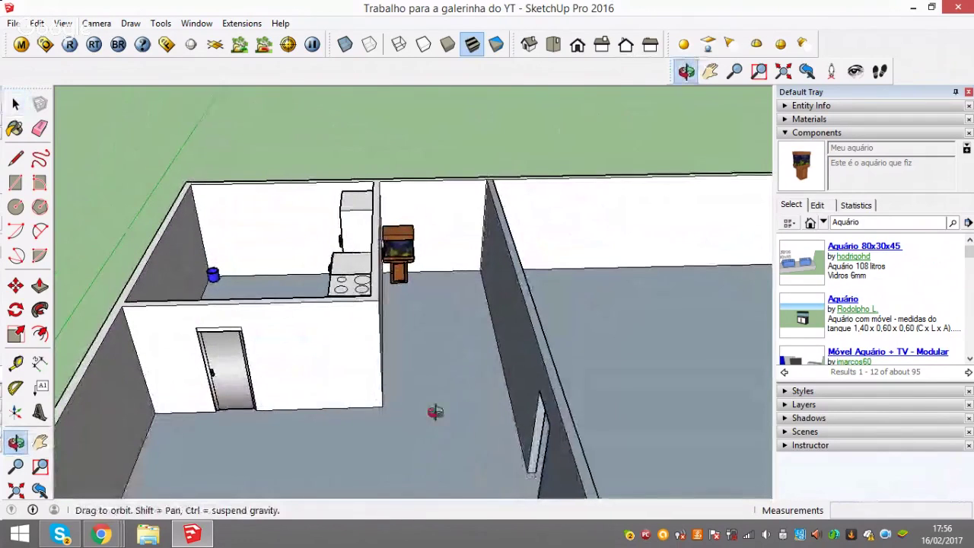
pyautogui.moveTo(436, 411); pyautogui.dragTo(579, 382)
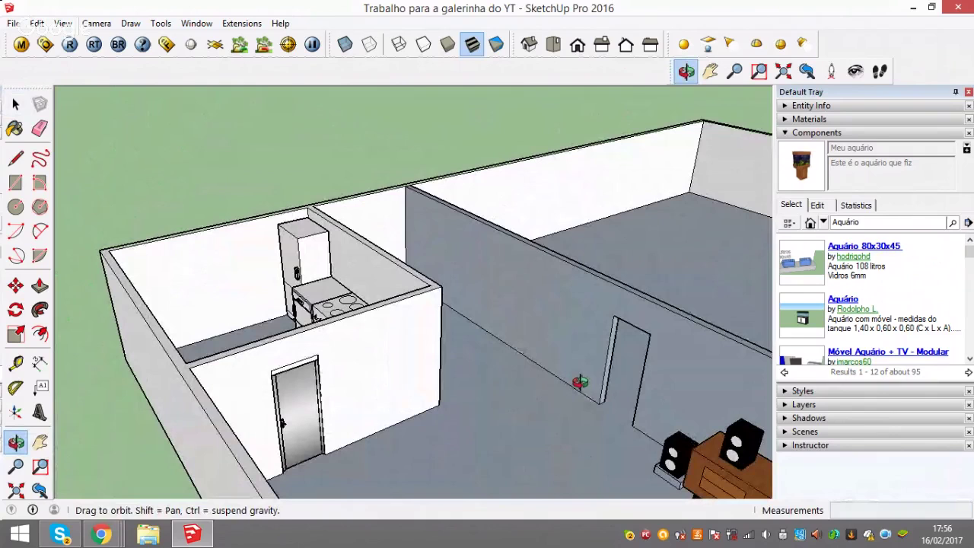
pyautogui.moveTo(580, 383); pyautogui.dragTo(462, 516)
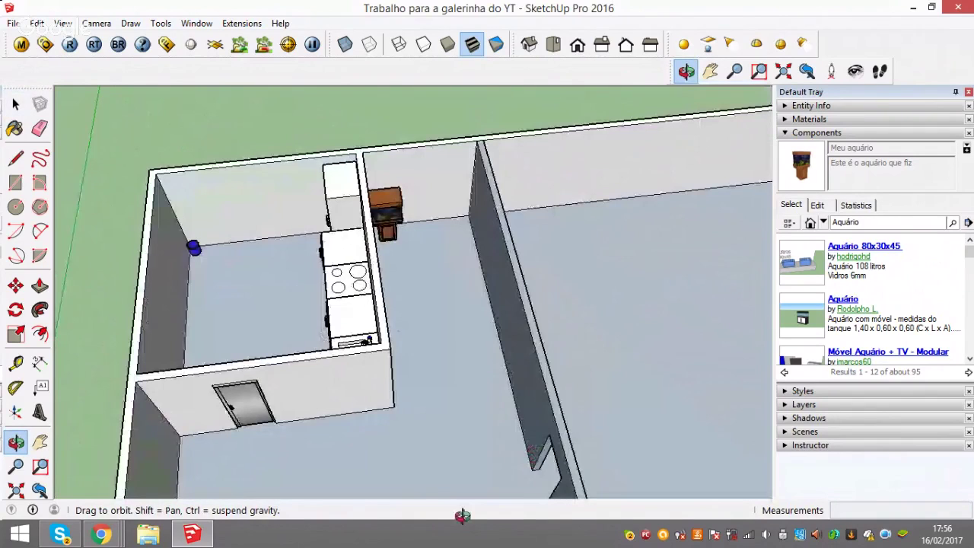
pyautogui.press('space')
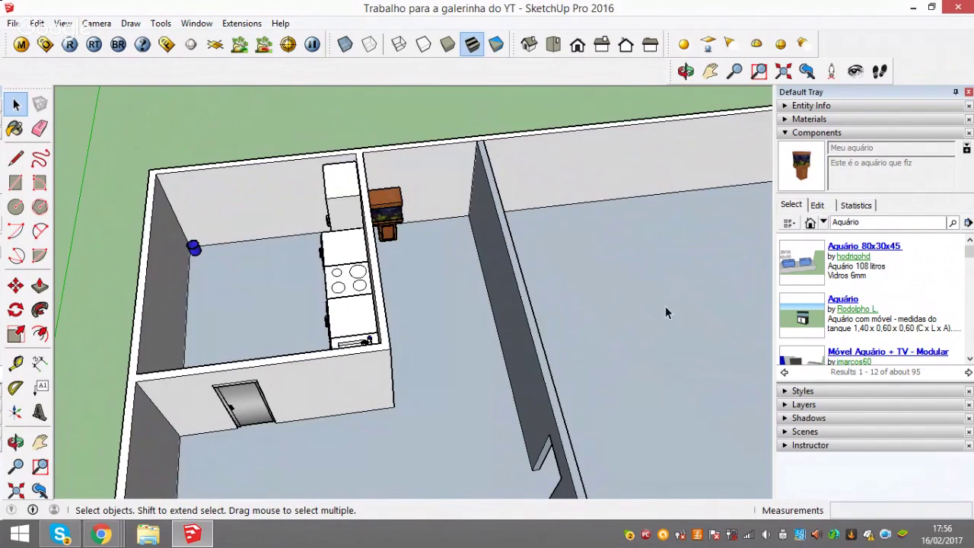
# Scroll through the Aquário component results, then bring up the YouTube live page
pyautogui.scroll(-2, 892, 305)
pyautogui.scroll(-2, 891, 305)
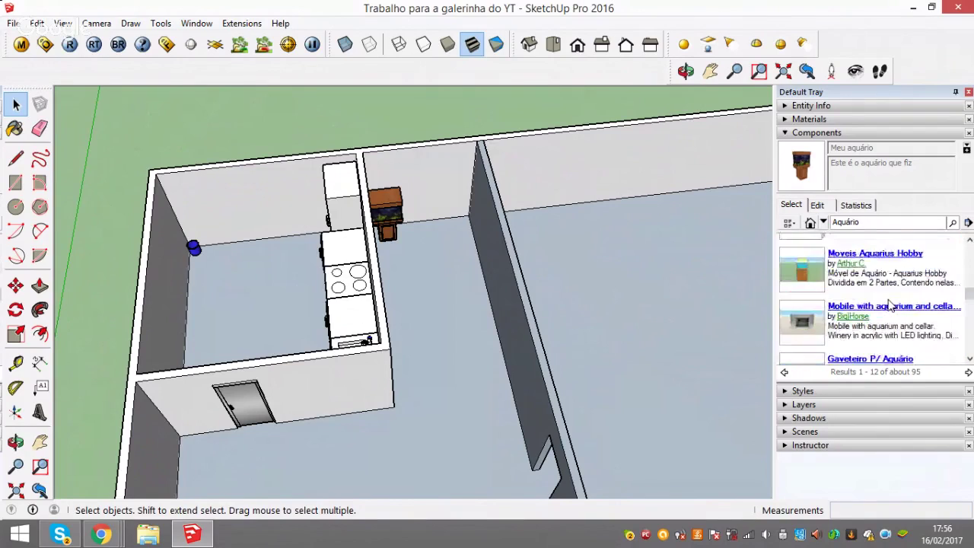
pyautogui.scroll(-2, 891, 305)
pyautogui.scroll(-2, 891, 307)
pyautogui.scroll(-2, 891, 309)
pyautogui.scroll(-2, 891, 308)
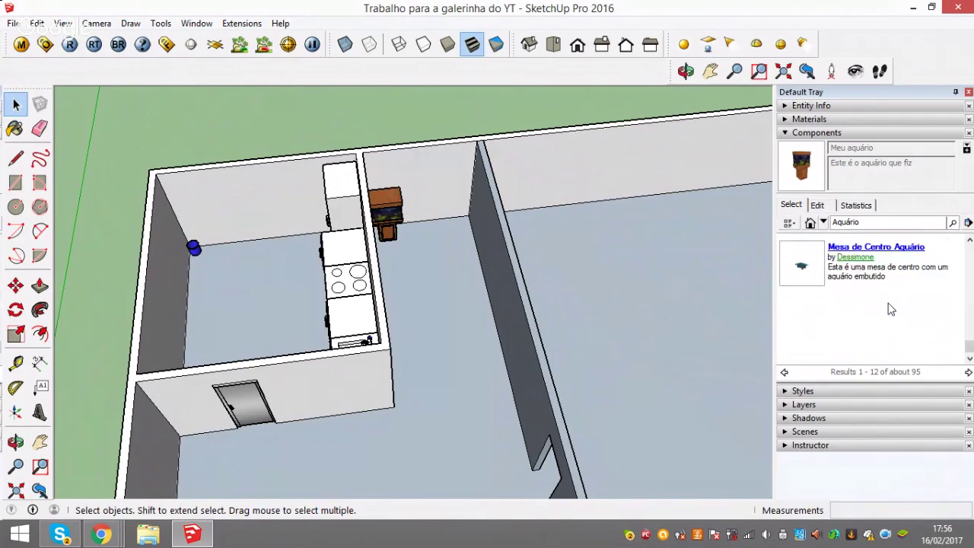
pyautogui.scroll(3, 892, 308)
pyautogui.scroll(3, 891, 308)
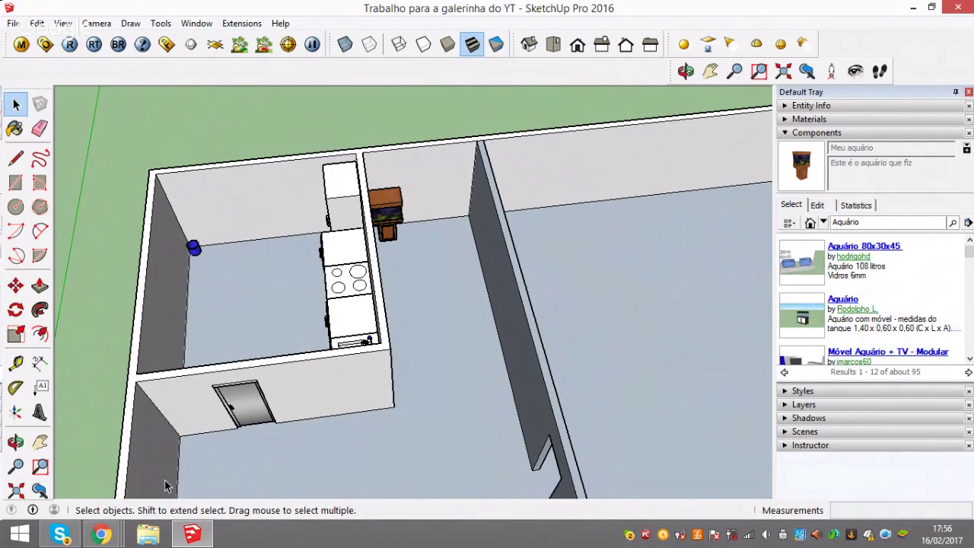
pyautogui.moveTo(101, 534)
pyautogui.click(60, 449)
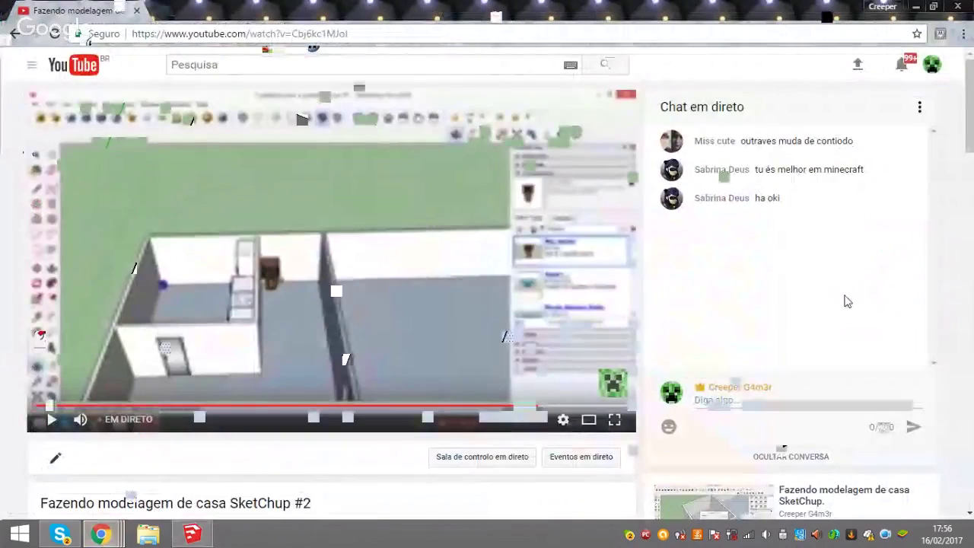
# Scroll the YouTube live page, then return to SketchUp looking down on the kitchen
pyautogui.scroll(-2, 828, 295)
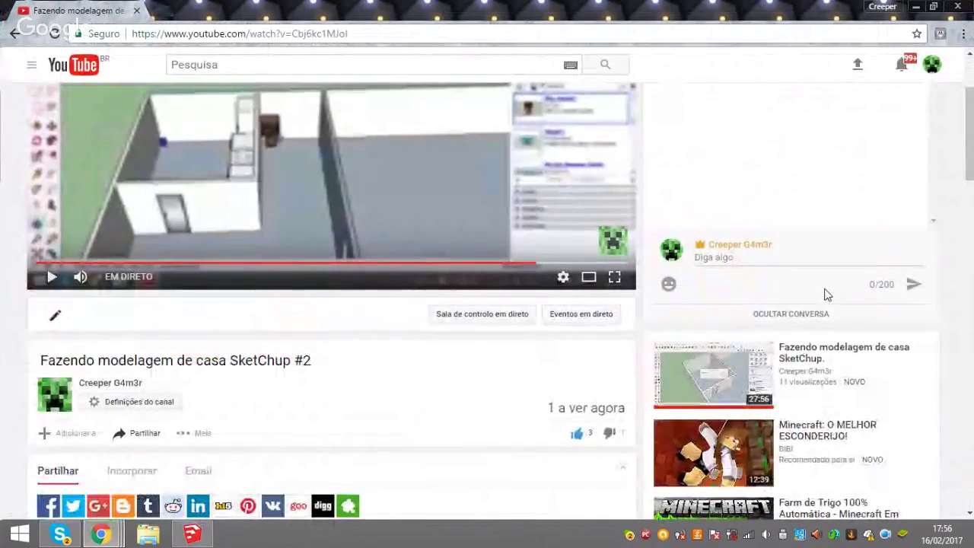
pyautogui.scroll(2, 828, 296)
pyautogui.click(191, 535)
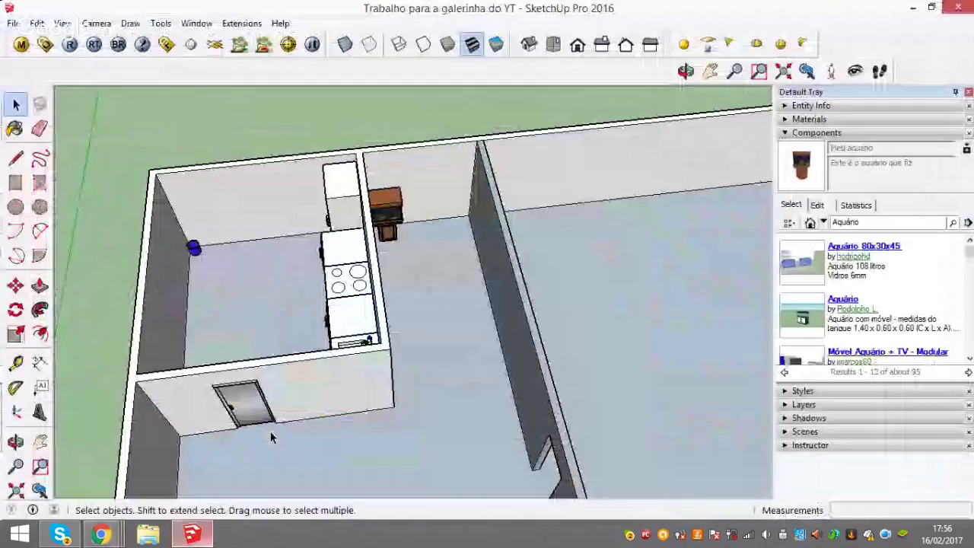
pyautogui.moveTo(530, 271)
pyautogui.mouseDown(button='middle')
pyautogui.moveTo(526, 305)
pyautogui.moveTo(543, 303)
pyautogui.mouseUp(button='middle')
pyautogui.click(15, 103)
# Check the YouTube stream once more and come back to the SketchUp house
pyautogui.click(101, 535)
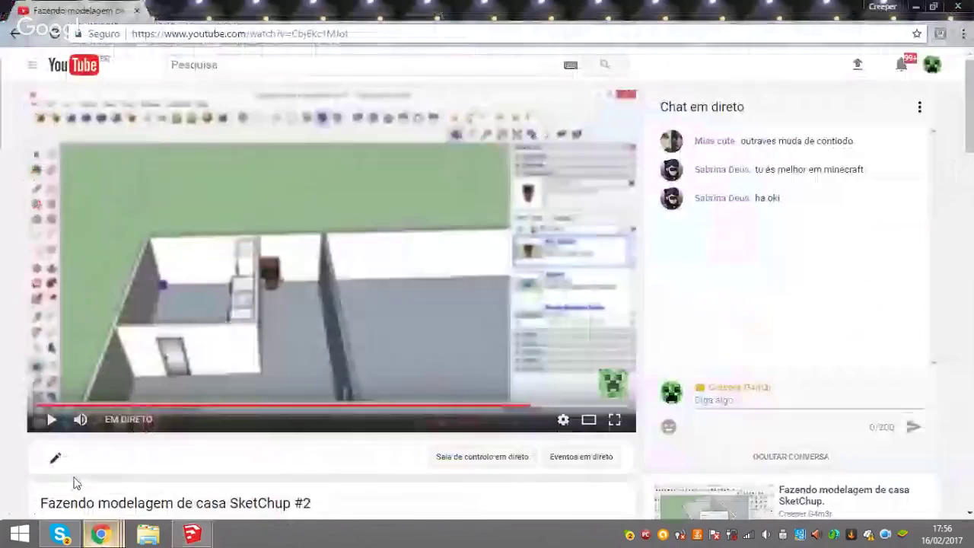
pyautogui.scroll(-1, 316, 359)
pyautogui.scroll(-2, 376, 392)
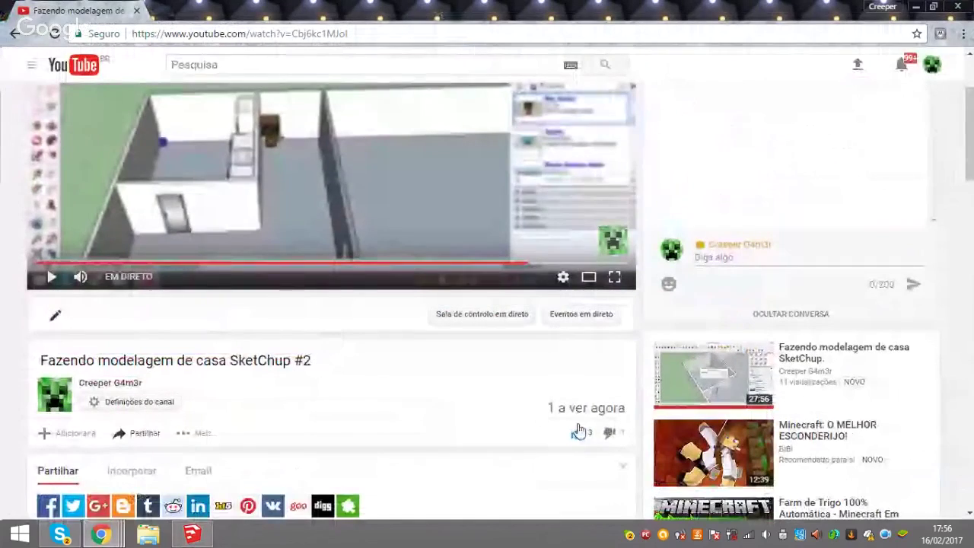
pyautogui.scroll(3, 415, 346)
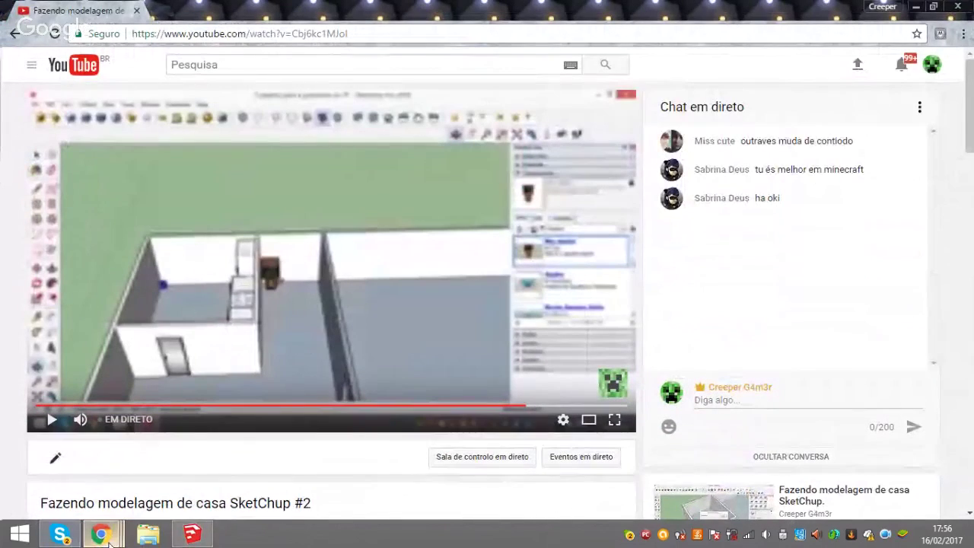
pyautogui.click(192, 536)
# Zoom in on the living-room TV stand, box-select the phone and delete it
pyautogui.moveTo(516, 385)
pyautogui.mouseDown(button='middle')
pyautogui.moveTo(672, 303)
pyautogui.moveTo(558, 337)
pyautogui.moveTo(377, 328)
pyautogui.moveTo(371, 348)
pyautogui.moveTo(429, 380)
pyautogui.mouseUp(button='middle')
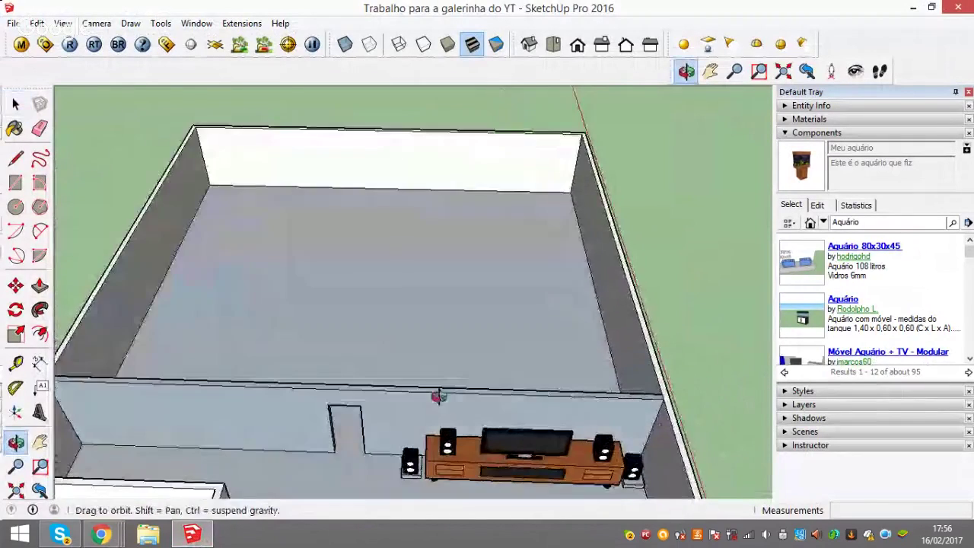
pyautogui.moveTo(429, 448)
pyautogui.mouseDown(button='middle')
pyautogui.moveTo(412, 516)
pyautogui.moveTo(435, 298)
pyautogui.moveTo(303, 309)
pyautogui.mouseUp(button='middle')
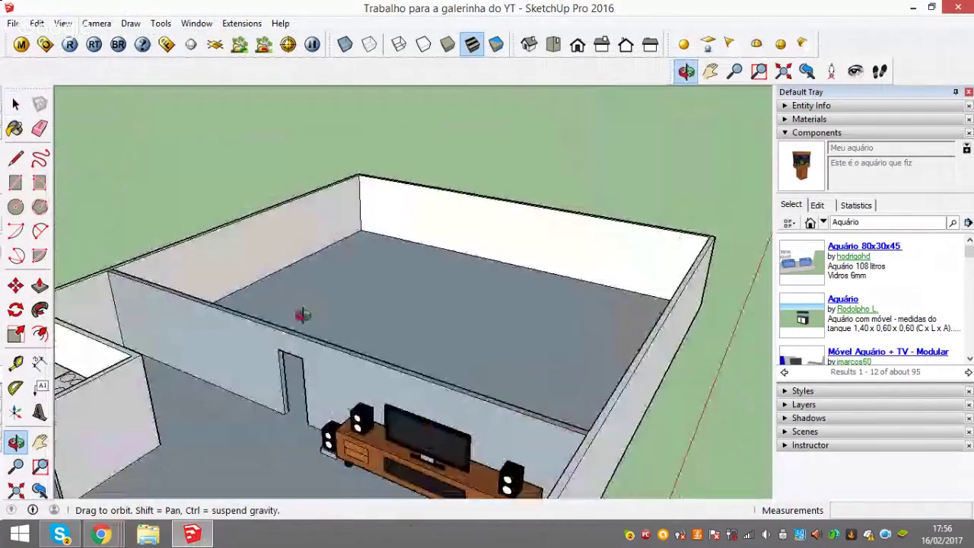
pyautogui.moveTo(411, 434)
pyautogui.mouseDown(button='middle')
pyautogui.moveTo(182, 434)
pyautogui.moveTo(213, 452)
pyautogui.mouseUp(button='middle')
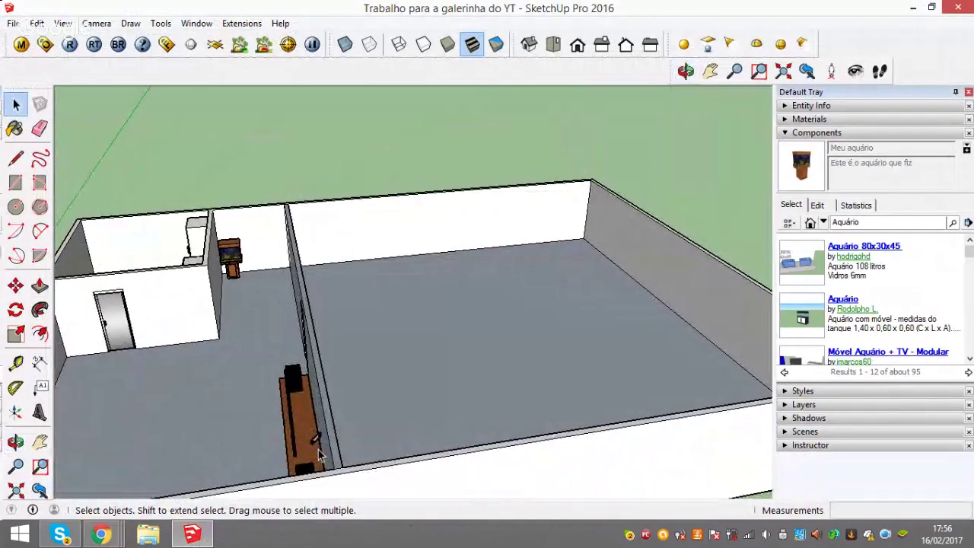
pyautogui.scroll(3, 312, 438)
pyautogui.scroll(2, 304, 415)
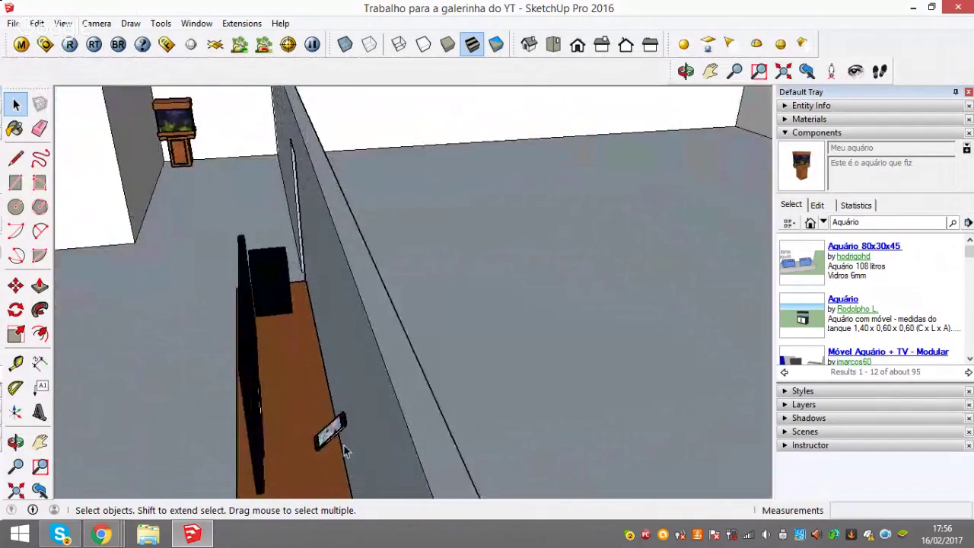
pyautogui.scroll(4, 293, 388)
pyautogui.moveTo(292, 377); pyautogui.dragTo(333, 460)
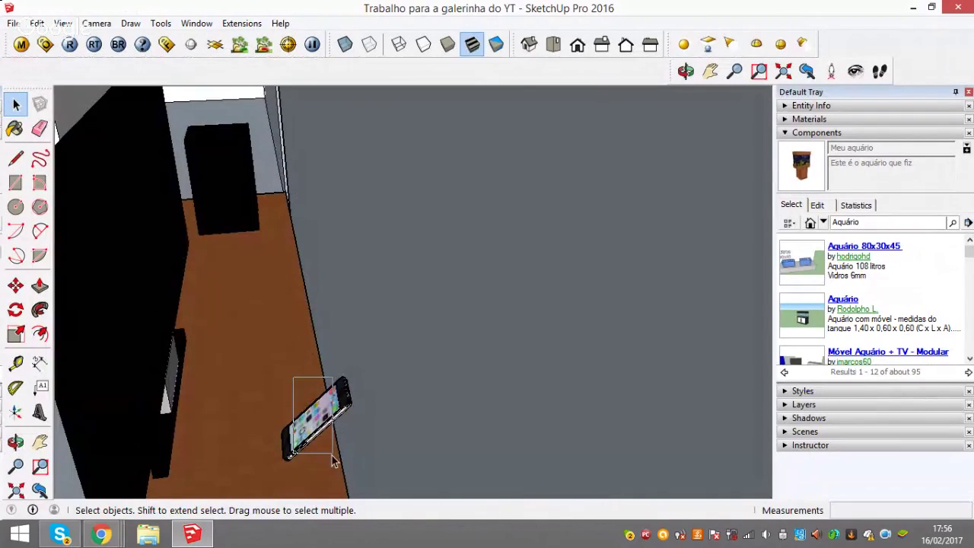
pyautogui.scroll(1, 312, 423)
pyautogui.press('Delete')
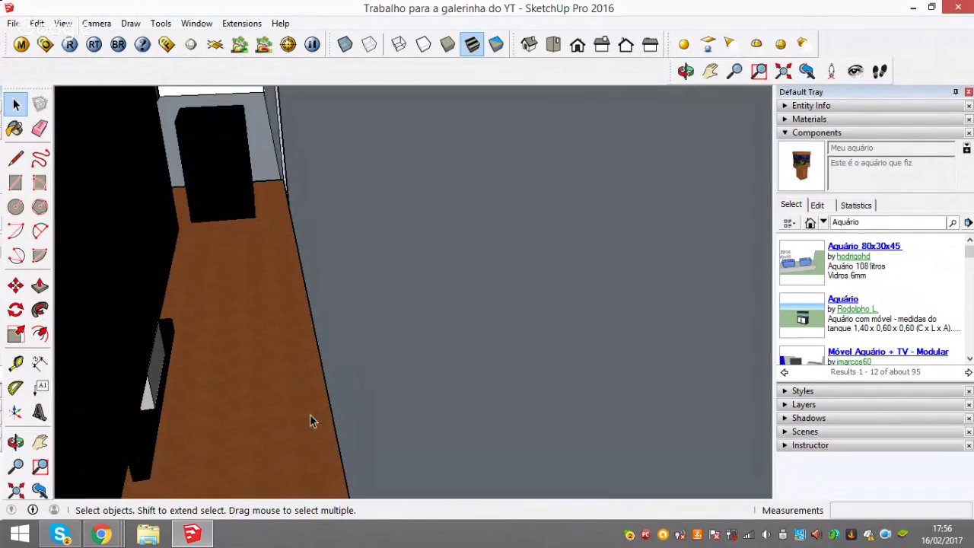
pyautogui.scroll(-3, 310, 416)
pyautogui.scroll(-2, 311, 411)
pyautogui.moveTo(298, 402)
pyautogui.mouseDown(button='middle')
pyautogui.moveTo(526, 440)
pyautogui.moveTo(495, 315)
pyautogui.moveTo(483, 366)
pyautogui.moveTo(251, 317)
pyautogui.mouseUp(button='middle')
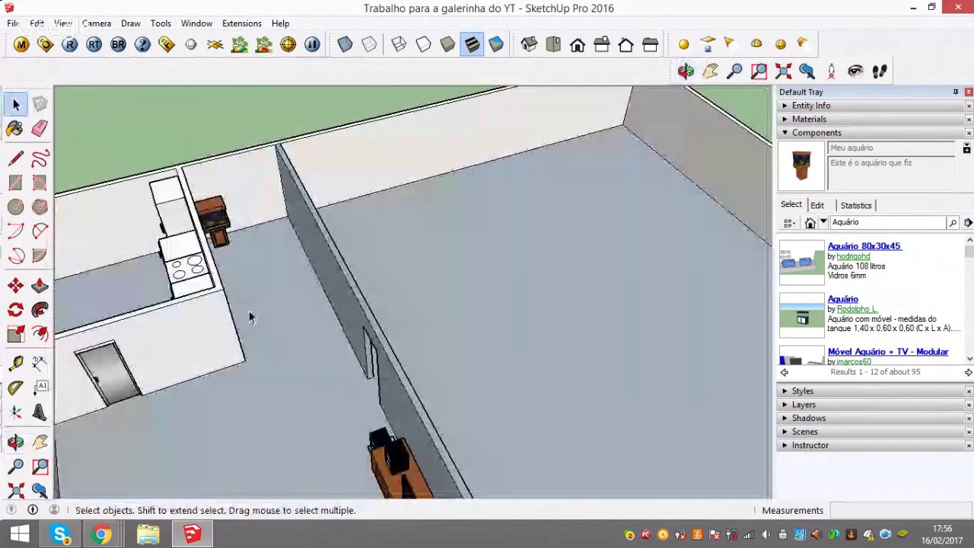
# Replace the Aquário search with 'bola de futebol' and run it
pyautogui.click(876, 223)
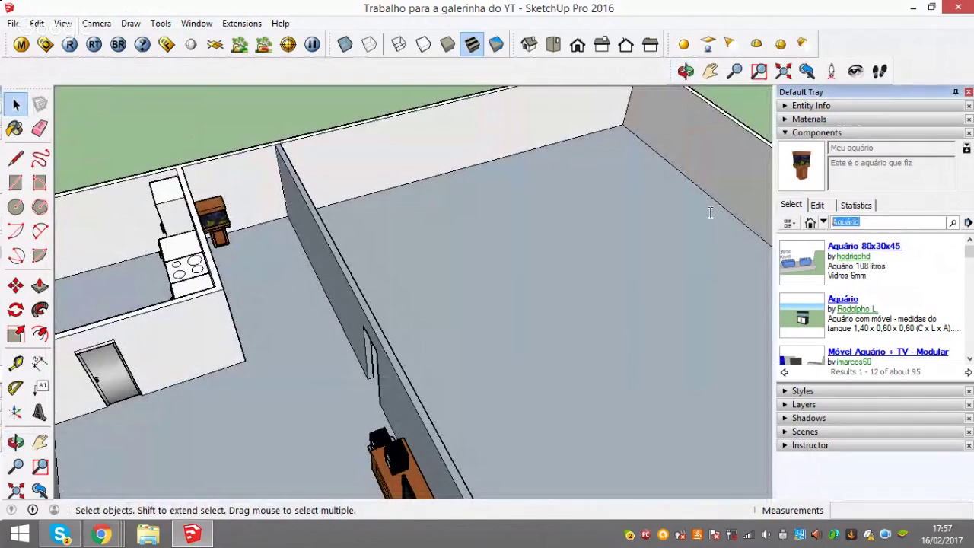
pyautogui.press('BackSpace')
pyautogui.write('bola de')
pyautogui.write(' futr')
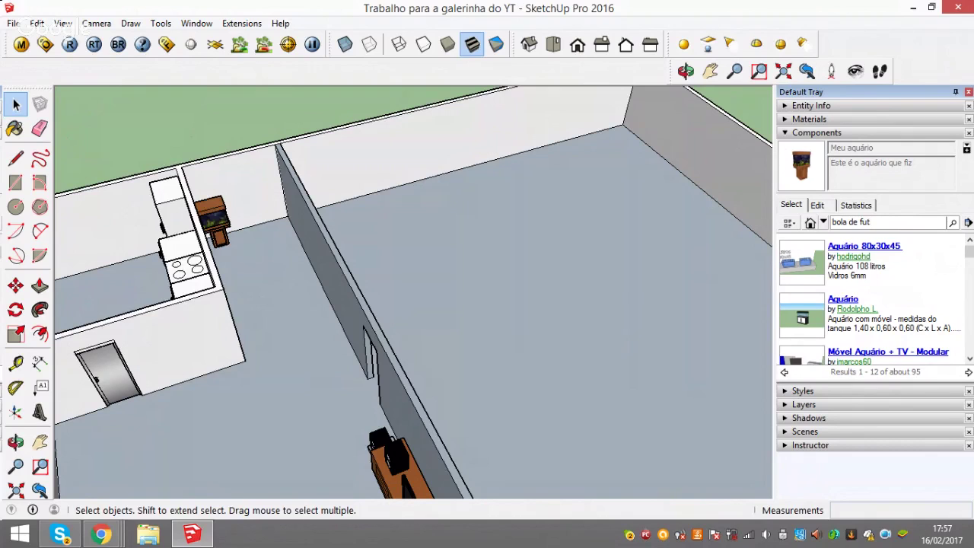
pyautogui.write('ebol')
pyautogui.press('Return')
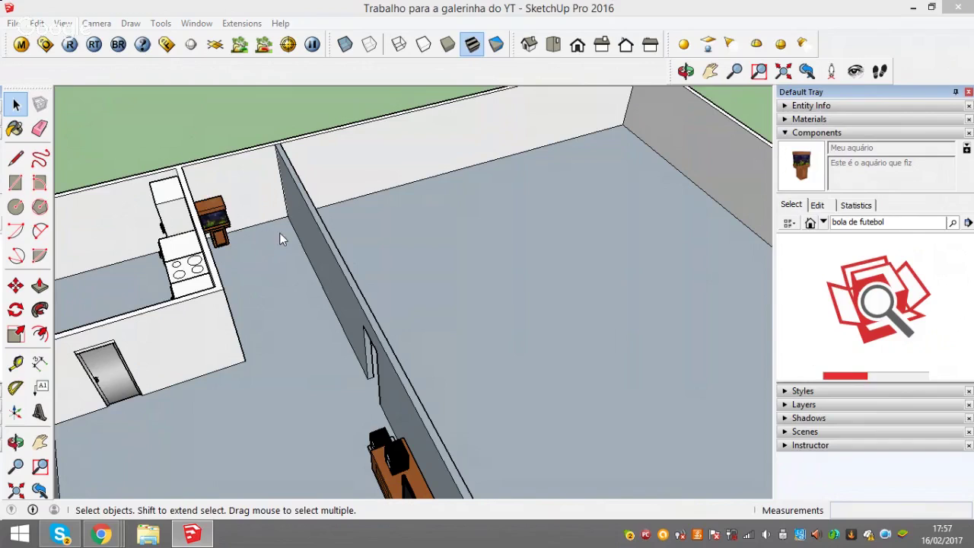
# Lower the system volume and scroll through the football model results
pyautogui.press('XF86AudioLowerVolume')
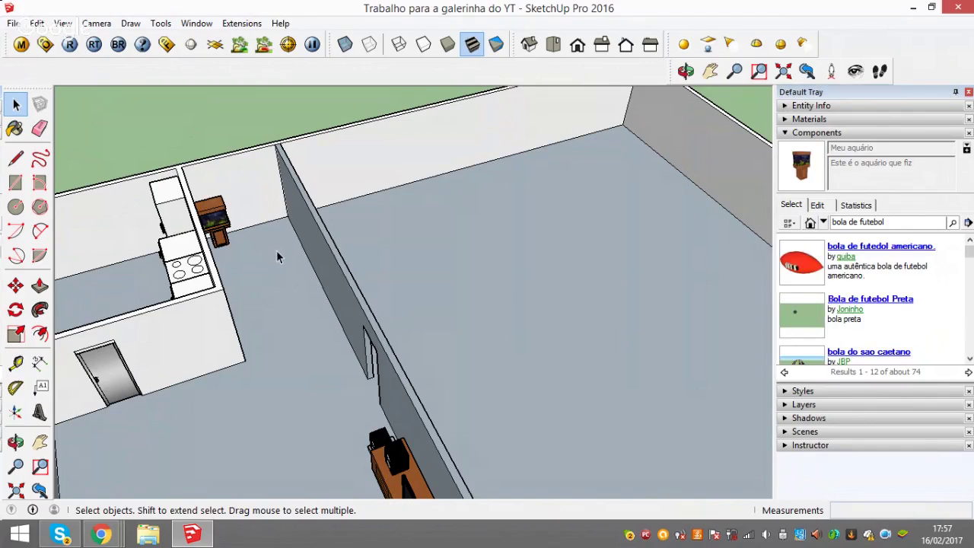
pyautogui.scroll(-2, 818, 299)
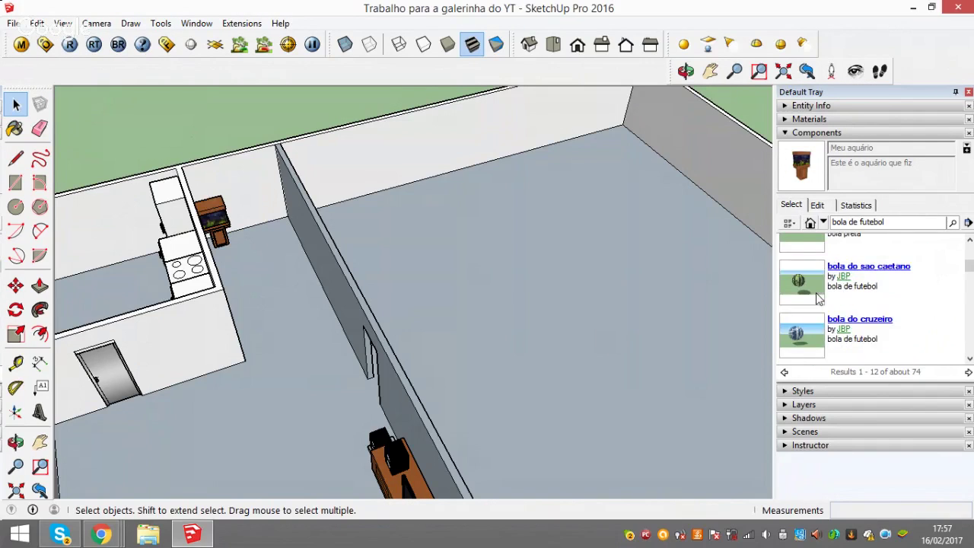
pyautogui.scroll(-2, 819, 299)
pyautogui.scroll(-2, 819, 299)
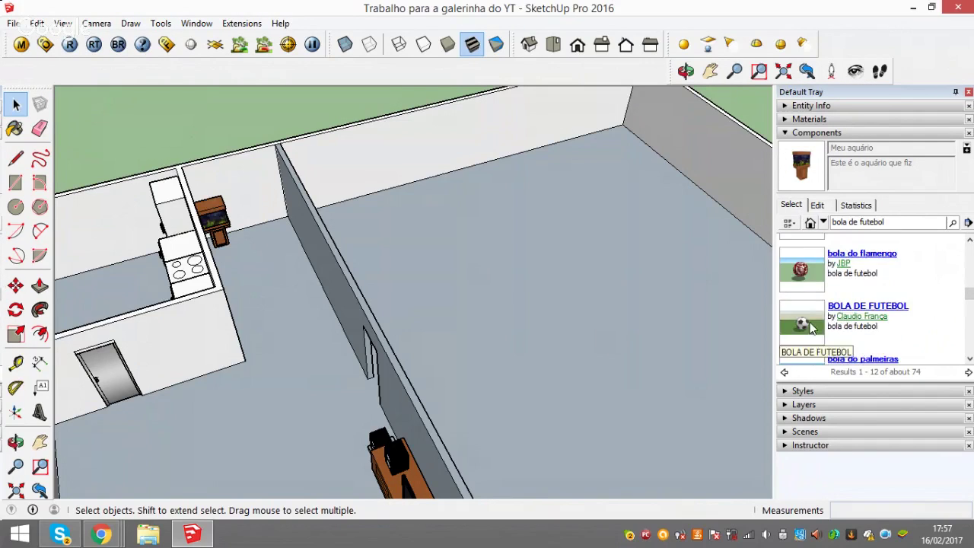
pyautogui.scroll(-2, 813, 305)
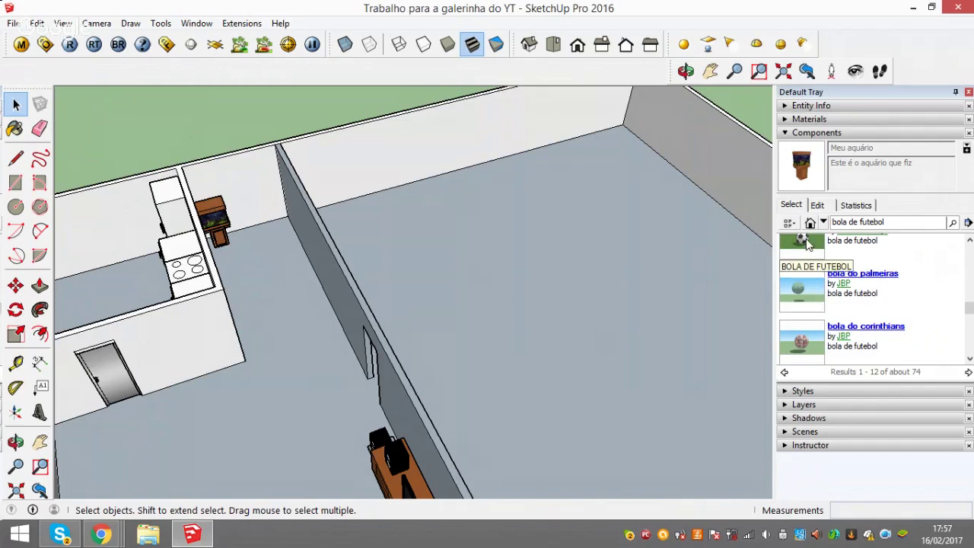
# Download the BOLA DE FUTEBOL component and cancel its placement
pyautogui.click(803, 247)
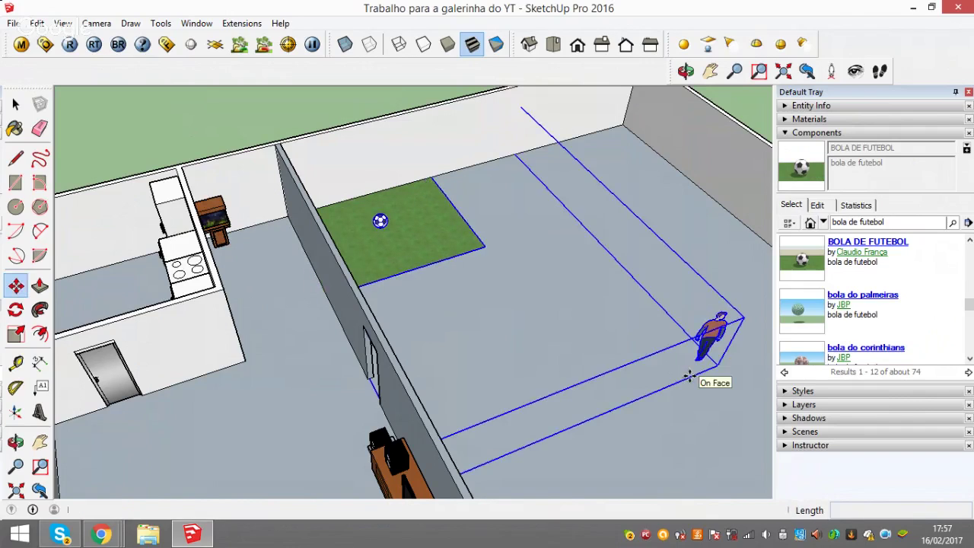
pyautogui.press('Escape')
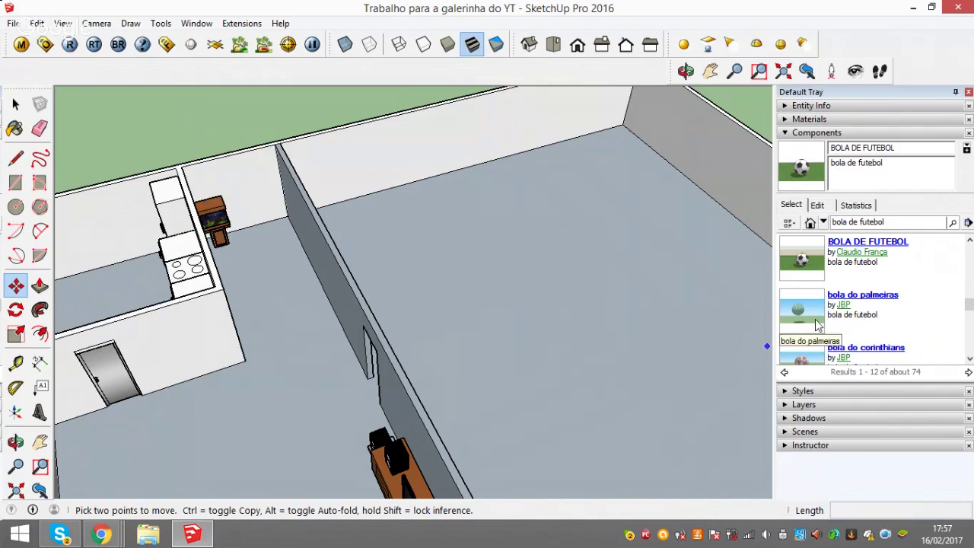
pyautogui.scroll(-2, 870, 294)
pyautogui.scroll(-3, 866, 294)
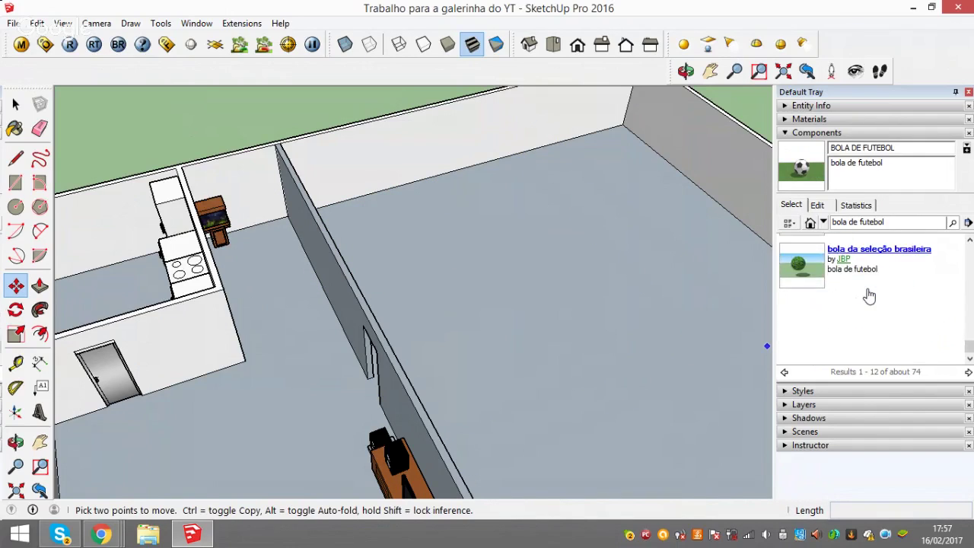
pyautogui.scroll(1, 815, 272)
pyautogui.scroll(2, 814, 273)
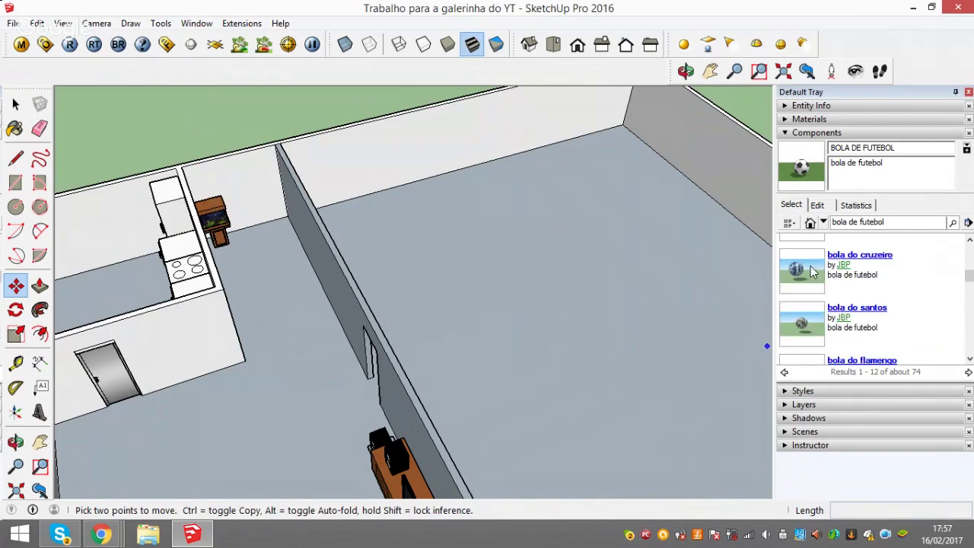
pyautogui.scroll(2, 813, 270)
pyautogui.scroll(-3, 813, 270)
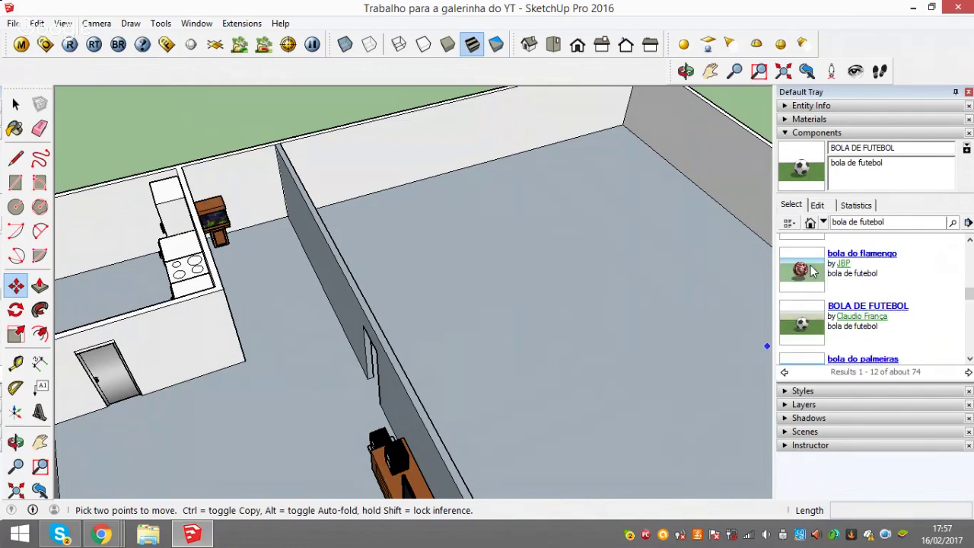
pyautogui.scroll(-2, 813, 271)
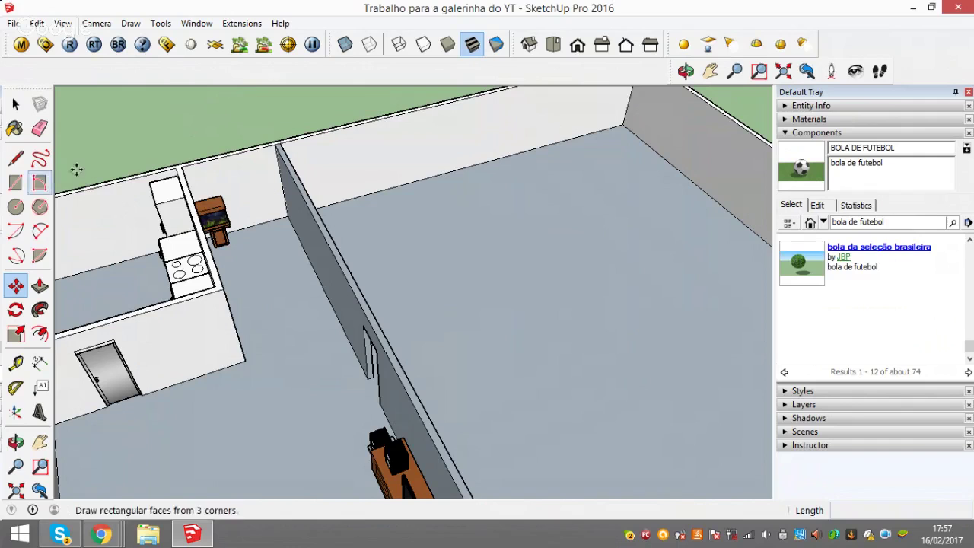
# Return to the Select tool and orbit to a low side view of the house
pyautogui.click(16, 105)
pyautogui.scroll(-1, 163, 245)
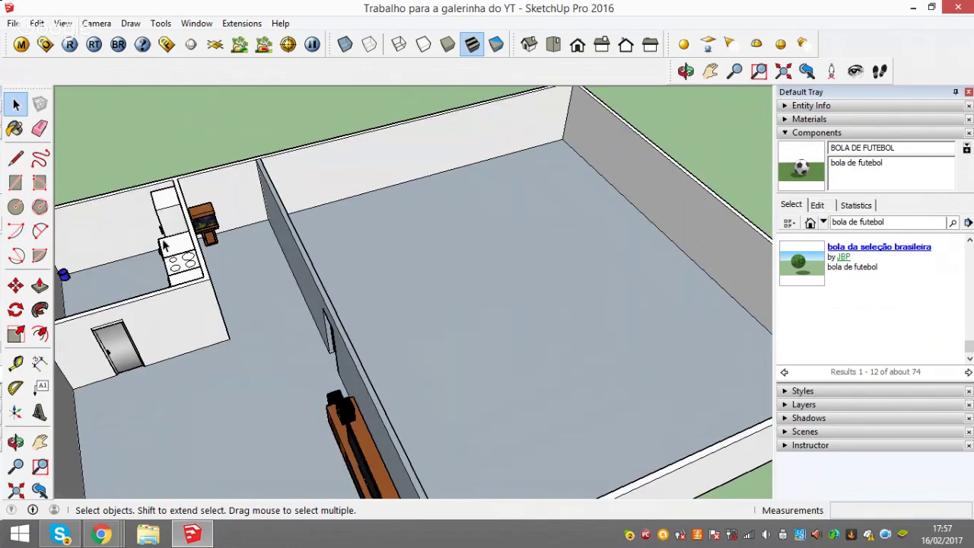
pyautogui.scroll(-3, 164, 245)
pyautogui.moveTo(164, 245); pyautogui.dragTo(408, 234, button='middle')
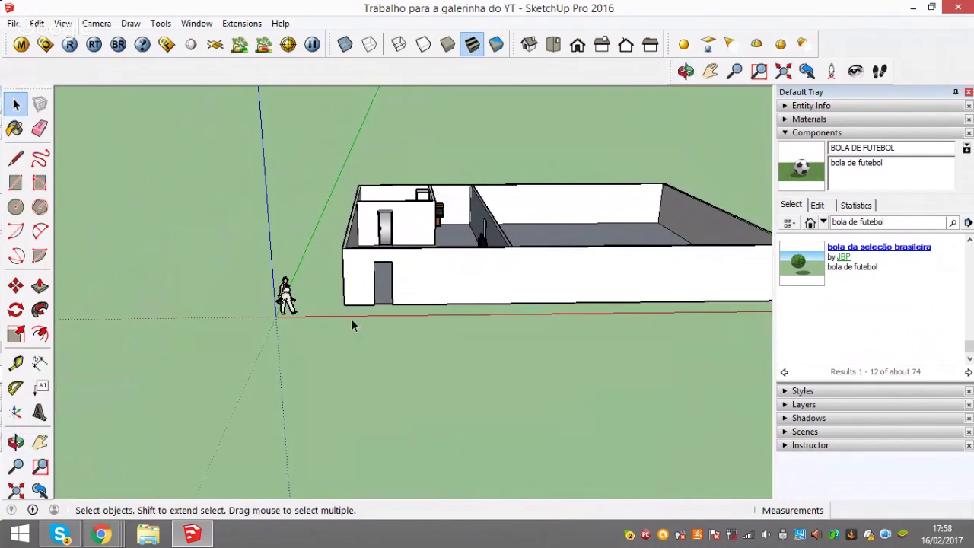
pyautogui.moveTo(371, 383); pyautogui.dragTo(447, 475)
pyautogui.moveTo(355, 326); pyautogui.dragTo(382, 455)
pyautogui.moveTo(101, 534)
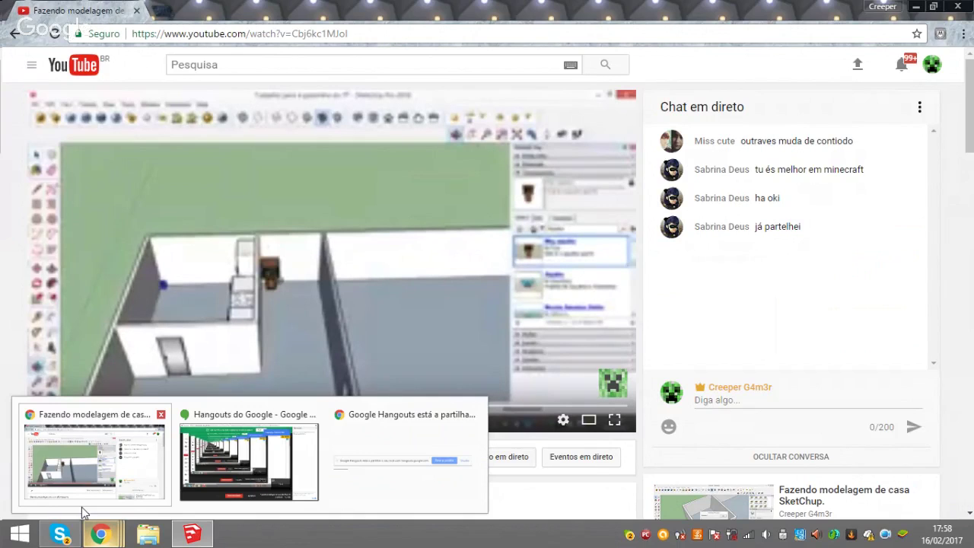
# Check the YouTube live stream and its chat in Chrome, then return to SketchUp
pyautogui.click(86, 497)
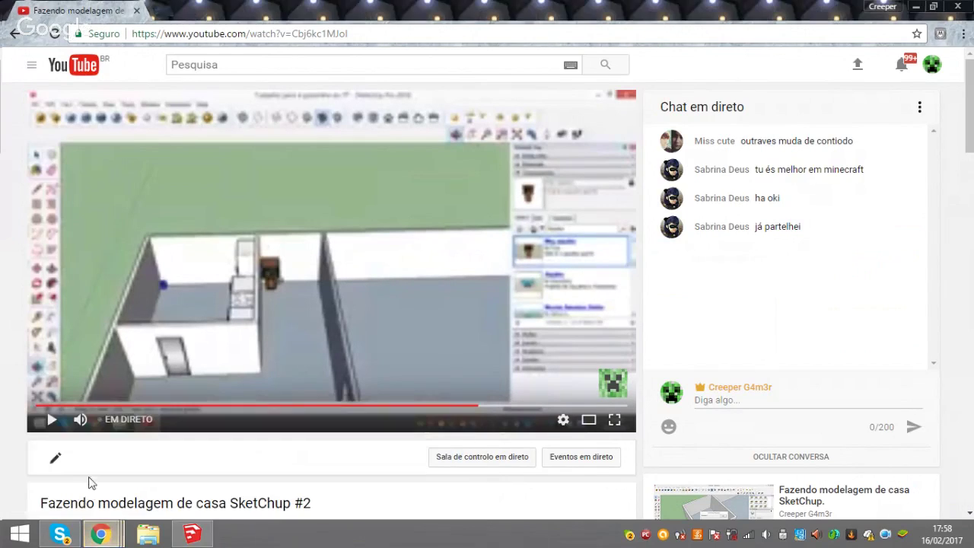
pyautogui.scroll(-1, 482, 178)
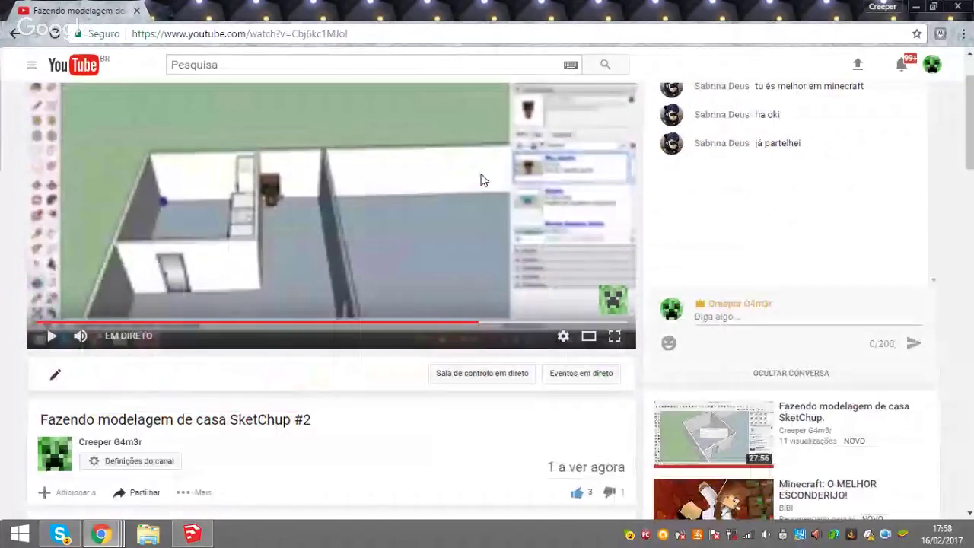
pyautogui.scroll(1, 481, 173)
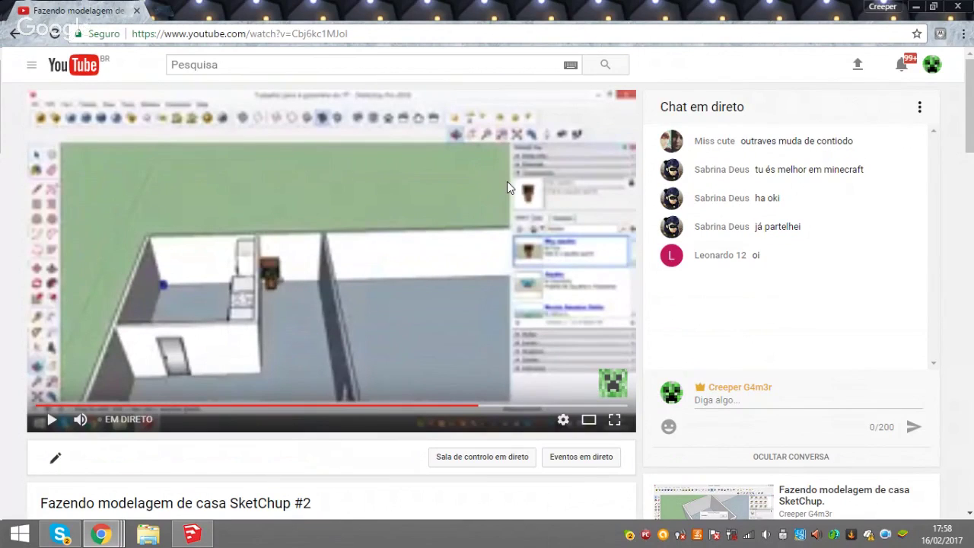
pyautogui.moveTo(785, 256)
pyautogui.click(192, 533)
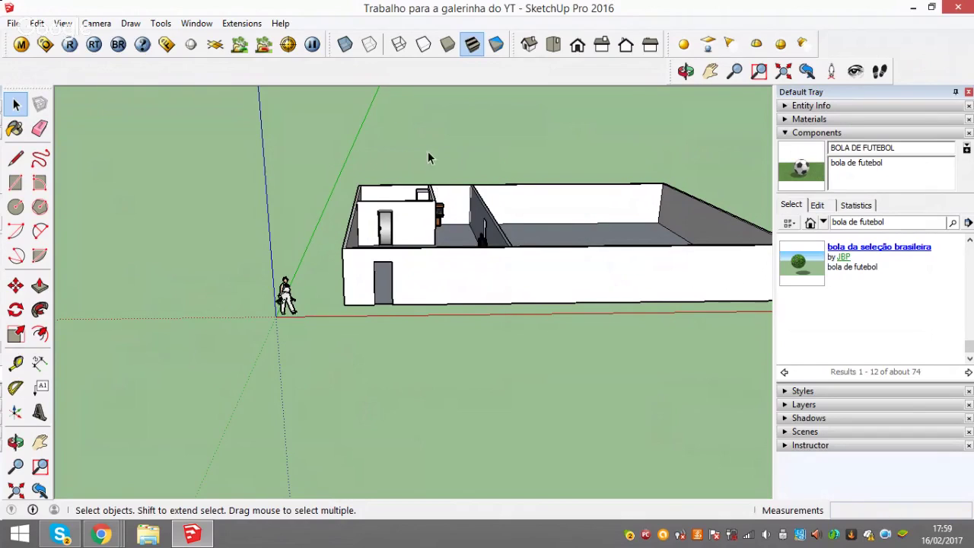
# Orbit and zoom to a lower, rotated view of the house model
pyautogui.moveTo(429, 157); pyautogui.dragTo(408, 290, button='middle')
pyautogui.scroll(-2, 408, 290)
pyautogui.scroll(-2, 879, 308)
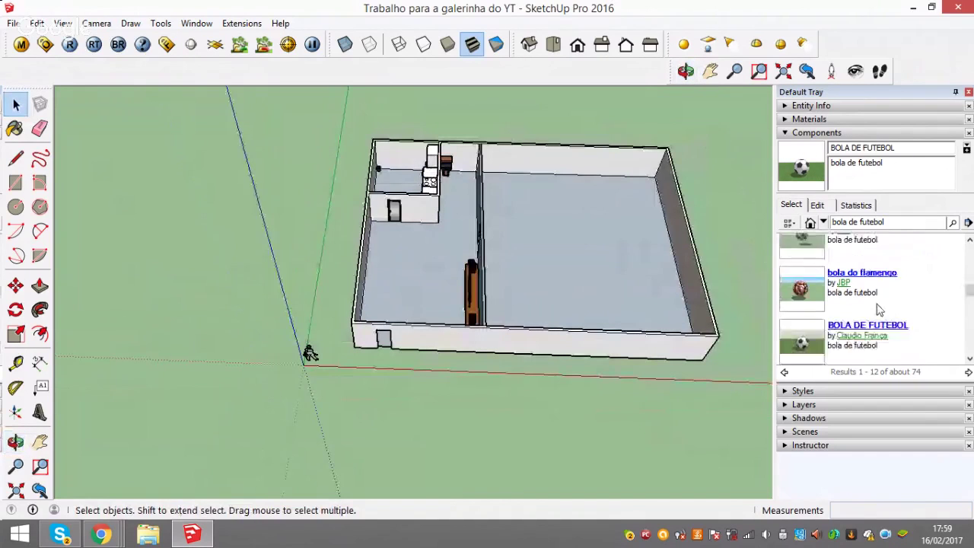
pyautogui.scroll(3, 879, 309)
pyautogui.scroll(2, 880, 309)
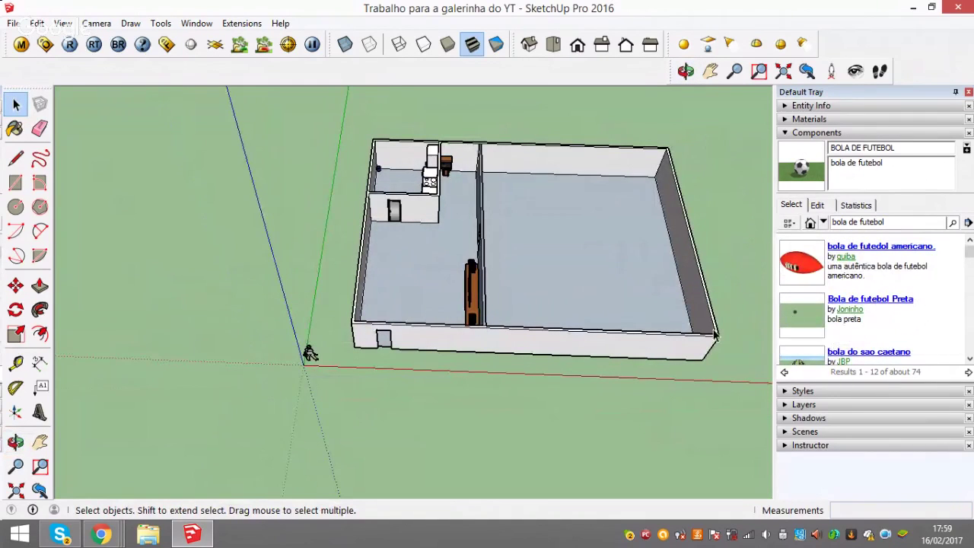
pyautogui.scroll(1, 458, 209)
pyautogui.scroll(1, 458, 209)
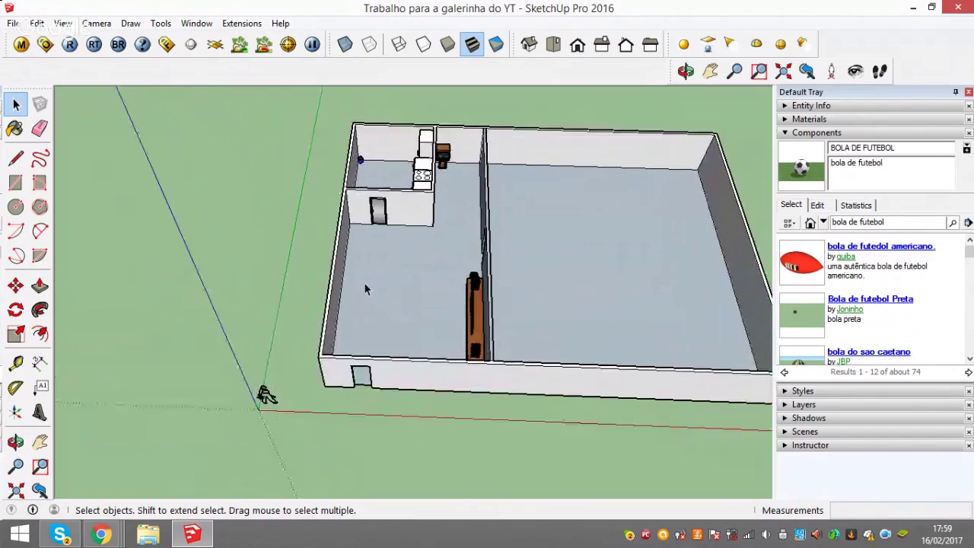
pyautogui.scroll(-2, 365, 289)
pyautogui.moveTo(398, 378); pyautogui.dragTo(426, 358, button='middle')
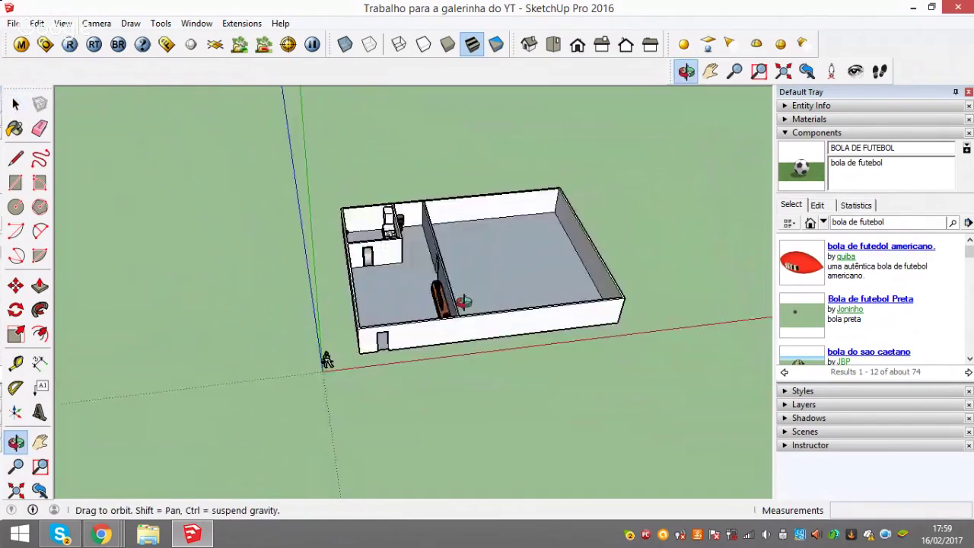
# Replace the component search text with 'Chão de relva' and run the search
pyautogui.tripleClick(903, 221)
pyautogui.press('BackSpace')
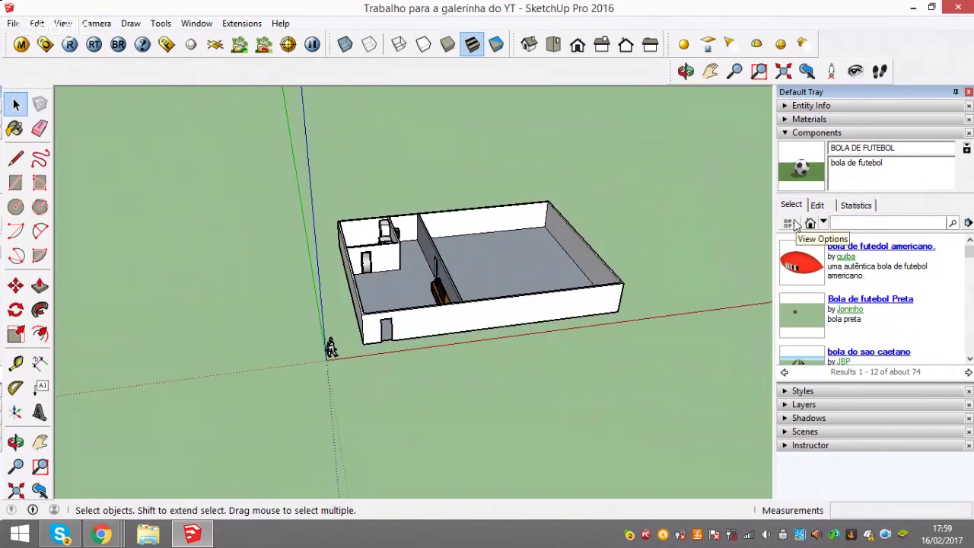
pyautogui.write('Chão d')
pyautogui.write('e relva')
pyautogui.press('Return')
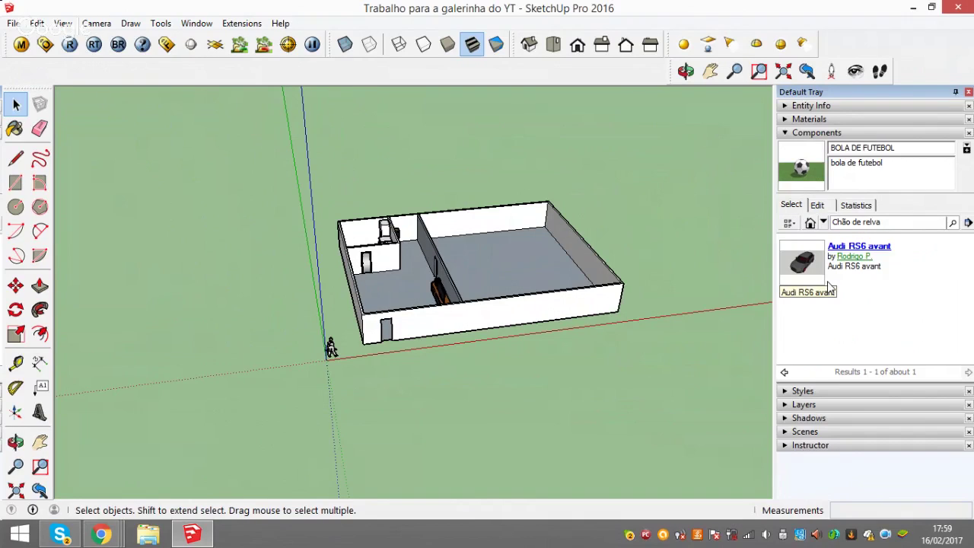
# Download the 'Audi RS6 avant' car component from the search results
pyautogui.click(799, 262)
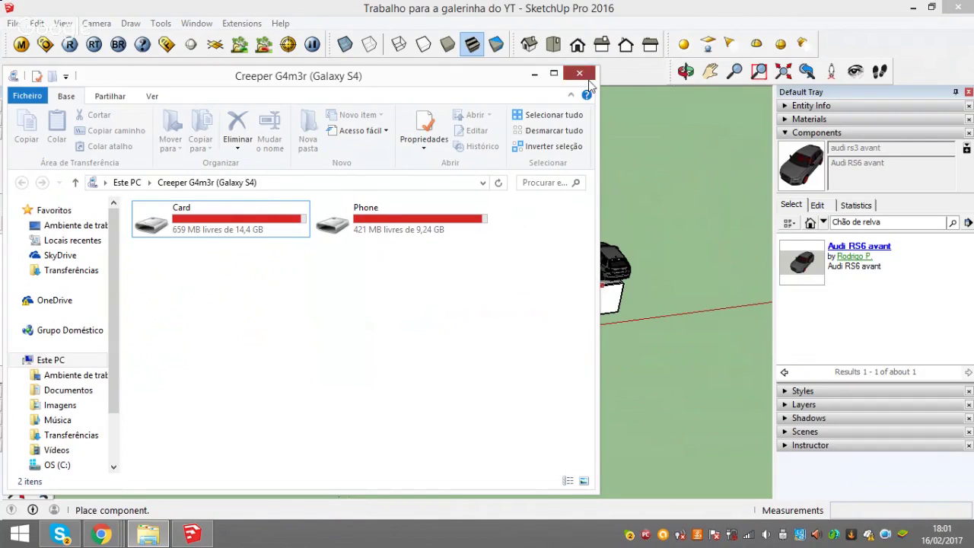
# Close the phone's file window, abandon placing the Audi car, and select the search text
pyautogui.click(580, 74)
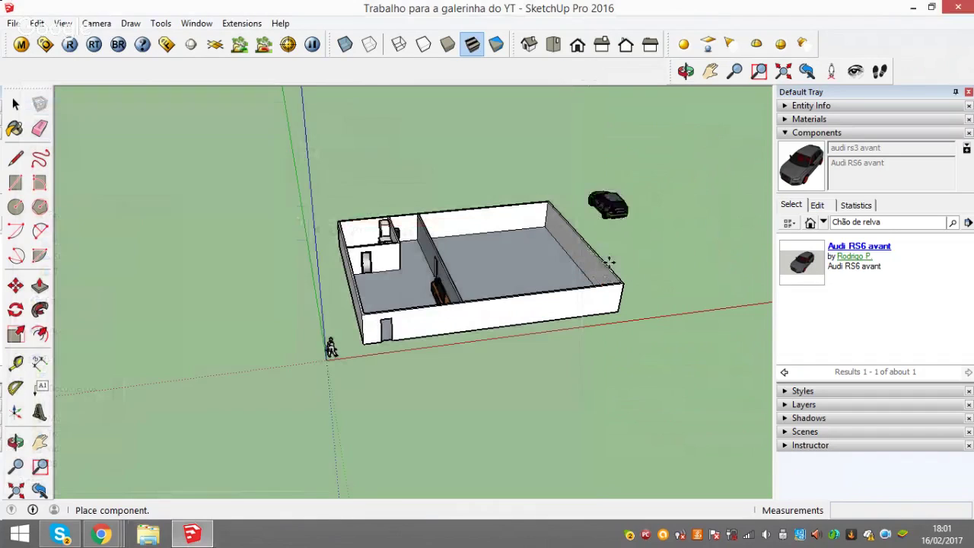
pyautogui.click(609, 260)
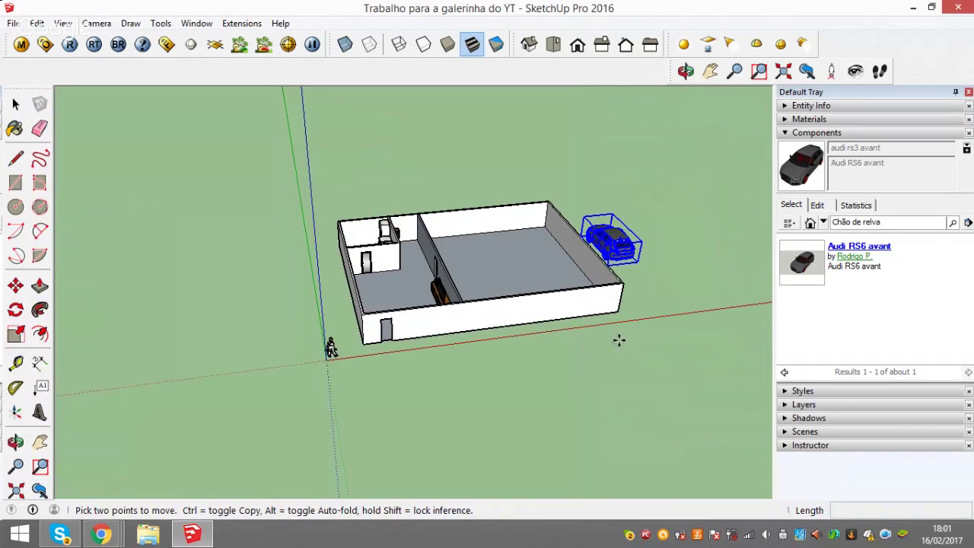
pyautogui.press('m')
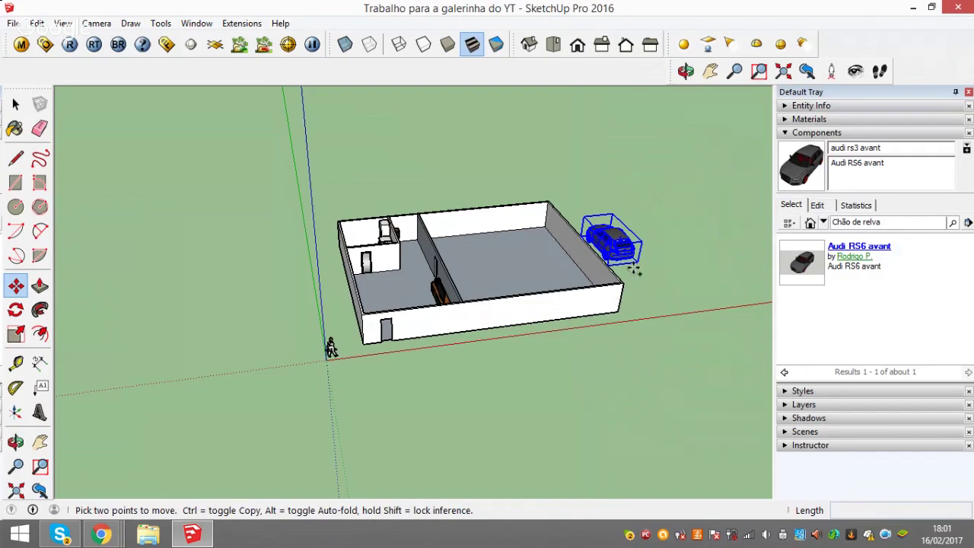
pyautogui.press('Escape')
pyautogui.click(891, 227)
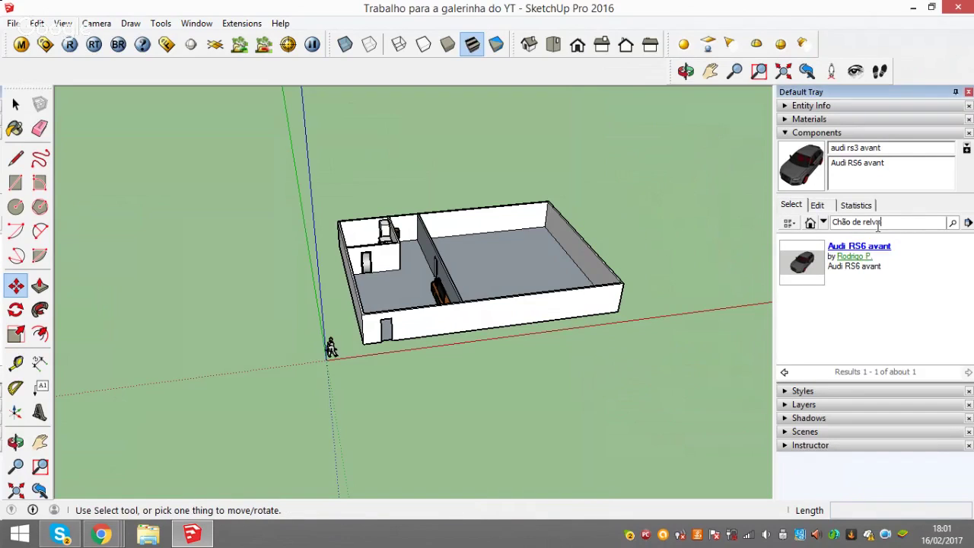
pyautogui.moveTo(877, 226); pyautogui.dragTo(830, 223)
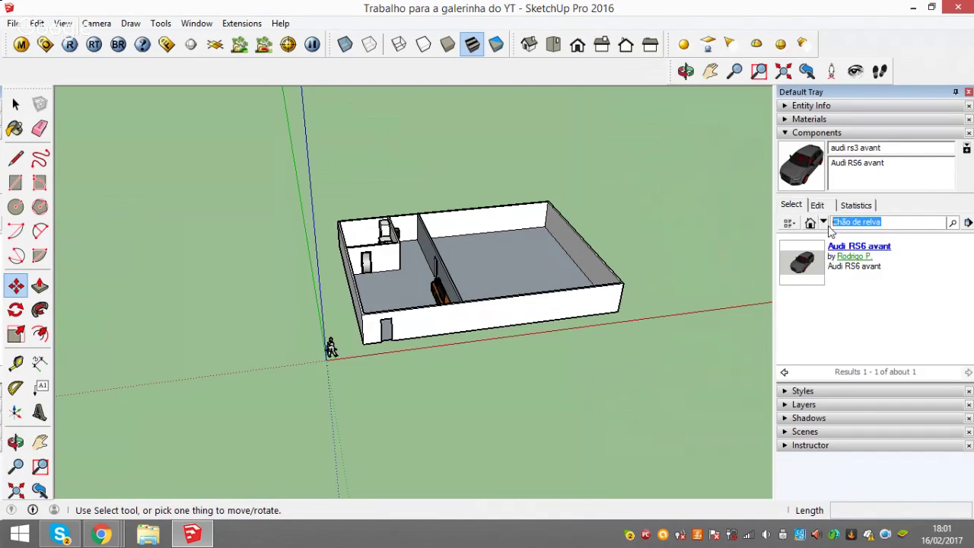
# Search components for 'relva', browse the returned house models, then clear the search text
pyautogui.click(865, 226)
pyautogui.press('BackSpace')
pyautogui.press('BackSpace')
pyautogui.press('BackSpace')
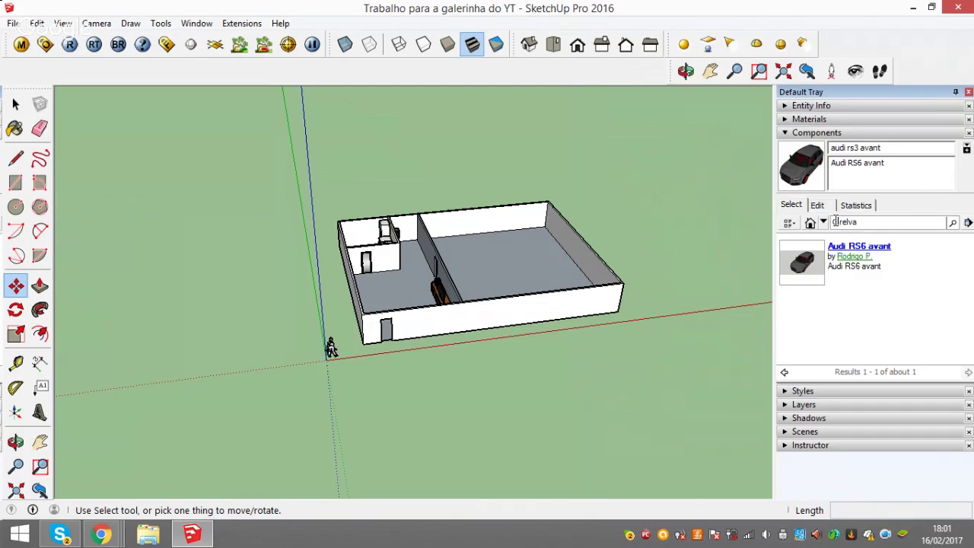
pyautogui.write('C')
pyautogui.press('BackSpace')
pyautogui.press('BackSpace')
pyautogui.press('Return')
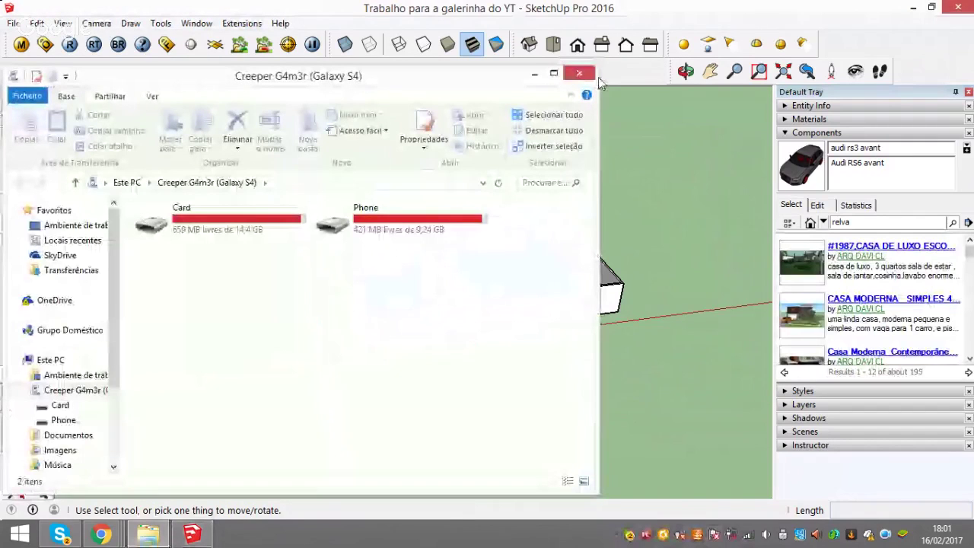
pyautogui.click(594, 75)
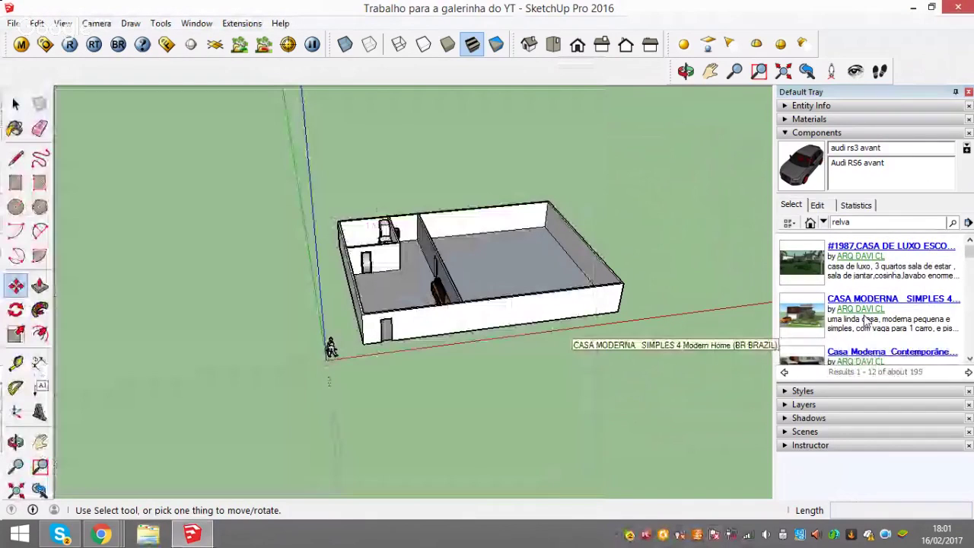
pyautogui.scroll(-3, 866, 320)
pyautogui.scroll(3, 866, 321)
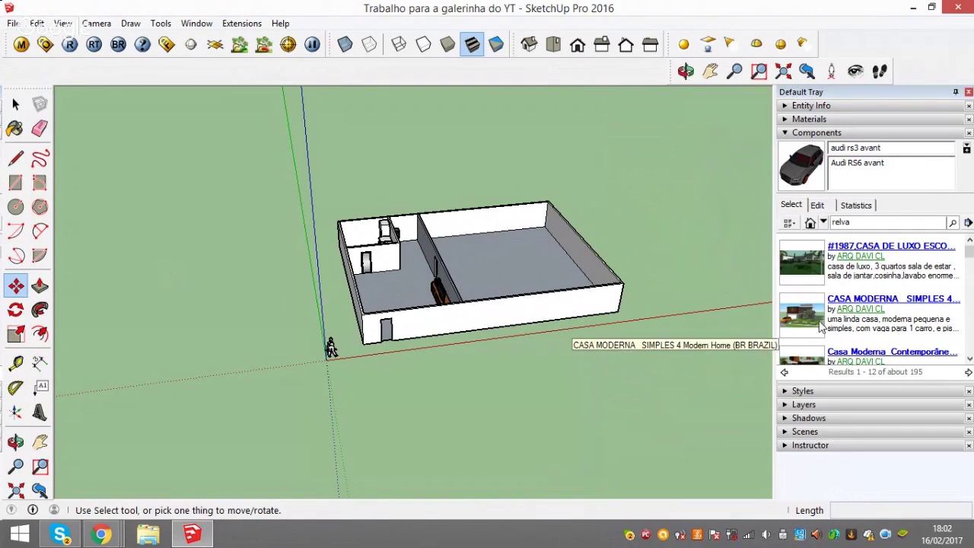
pyautogui.scroll(-2, 822, 326)
pyautogui.scroll(2, 822, 326)
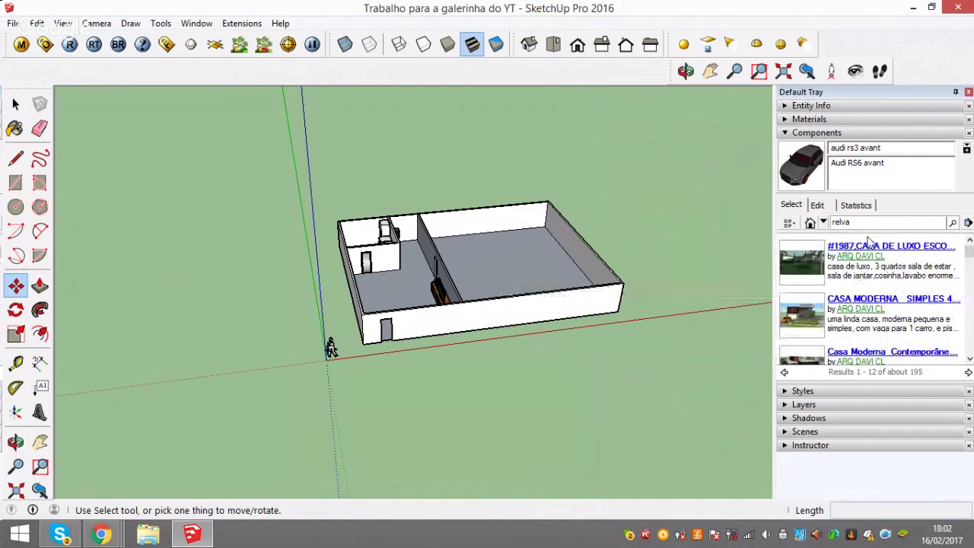
pyautogui.press('BackSpace')
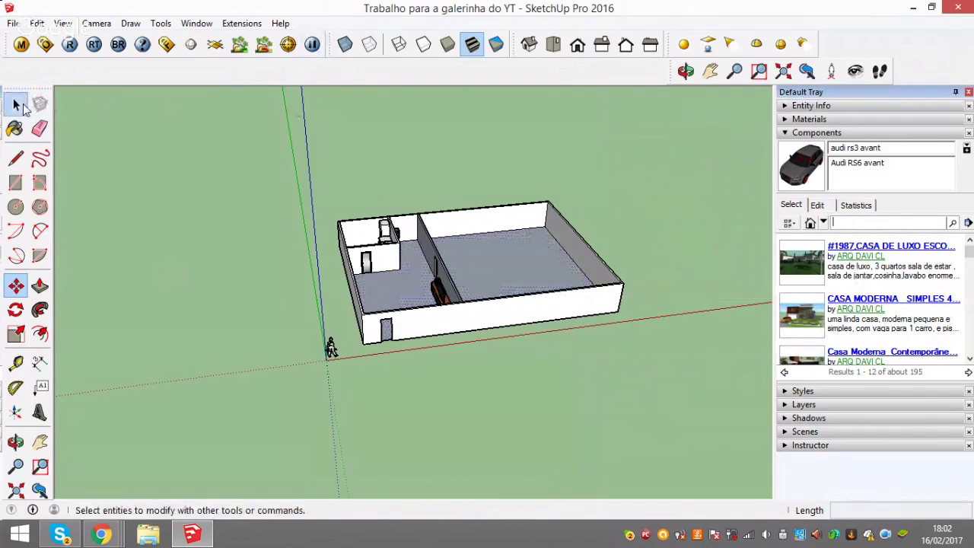
# Orbit and zoom in on the front of the house, ready for measuring
pyautogui.click(16, 105)
pyautogui.moveTo(465, 222)
pyautogui.mouseDown(button='middle')
pyautogui.moveTo(401, 329)
pyautogui.moveTo(440, 262)
pyautogui.mouseUp(button='middle')
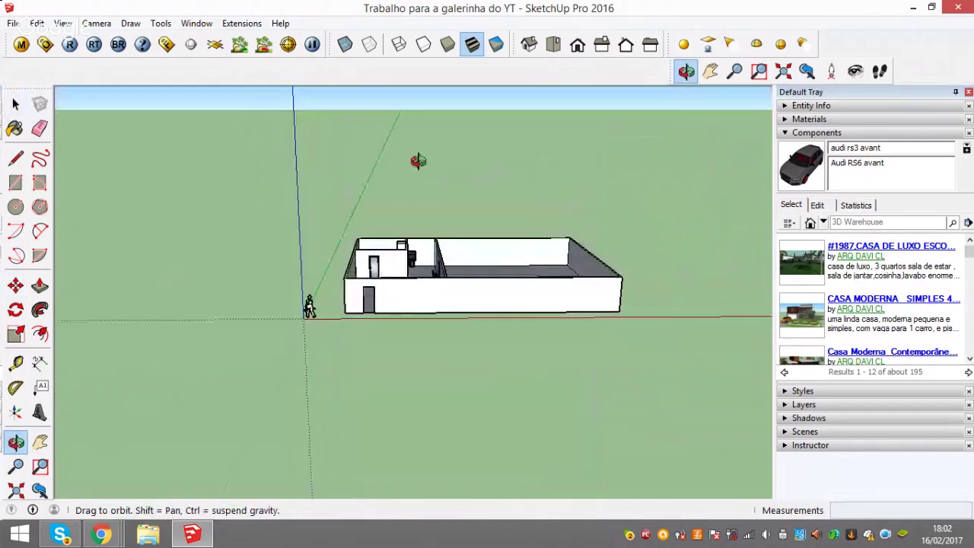
pyautogui.scroll(3, 438, 264)
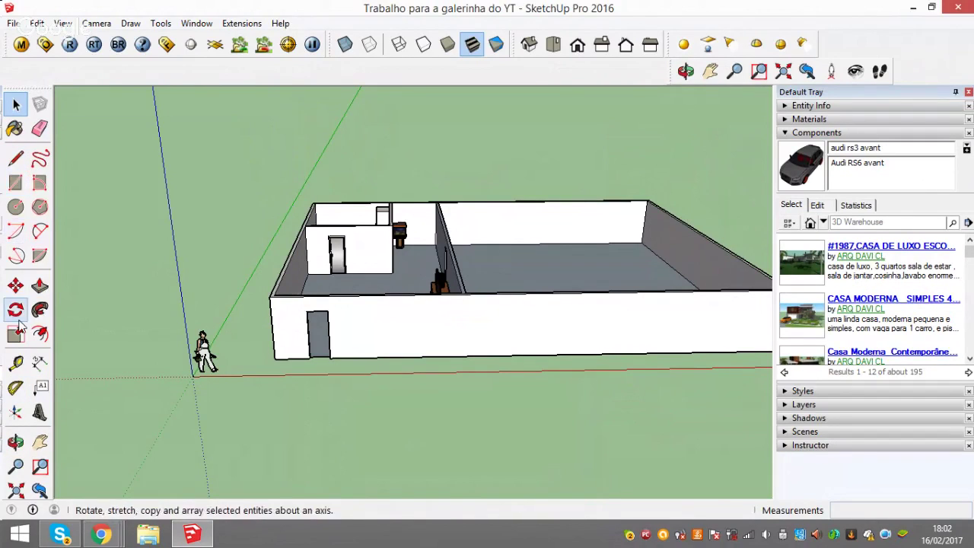
pyautogui.click(16, 363)
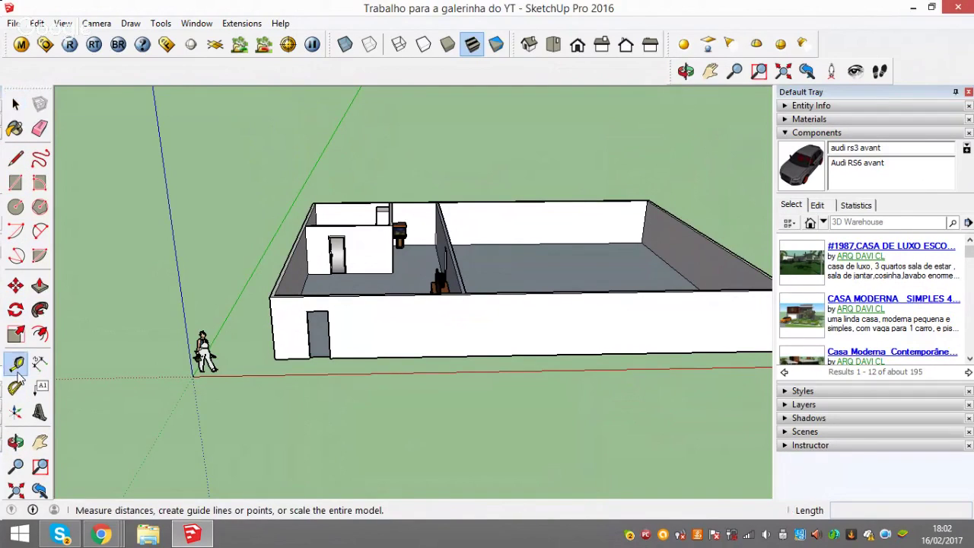
# Place a guide 8 m out from the red axis, correcting an invalid first entry
pyautogui.click(397, 372)
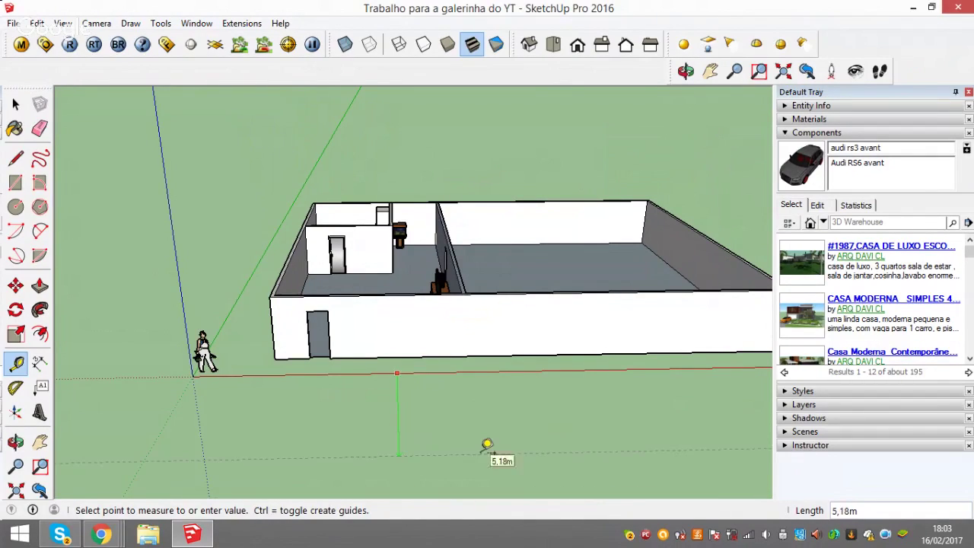
pyautogui.write('8;1')
pyautogui.write('0')
pyautogui.press('Return')
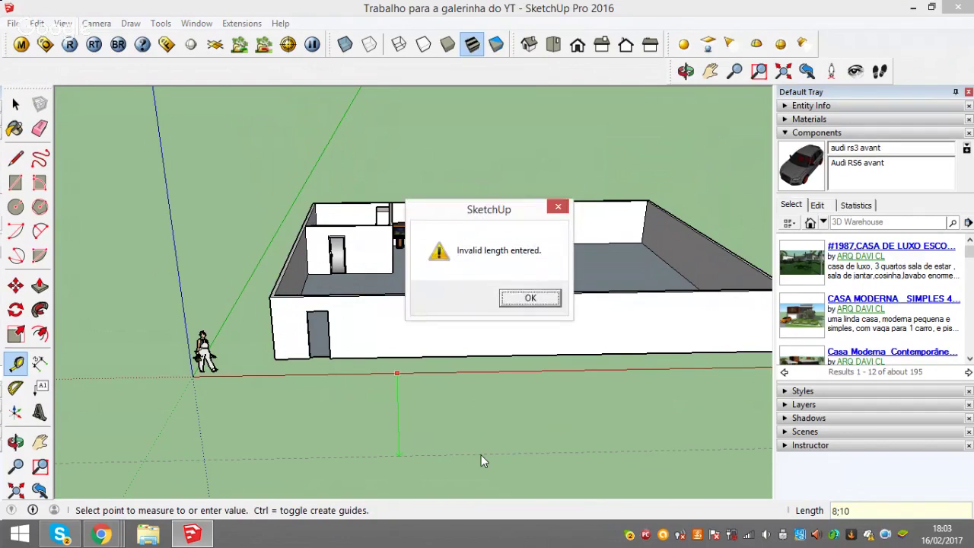
pyautogui.click(535, 300)
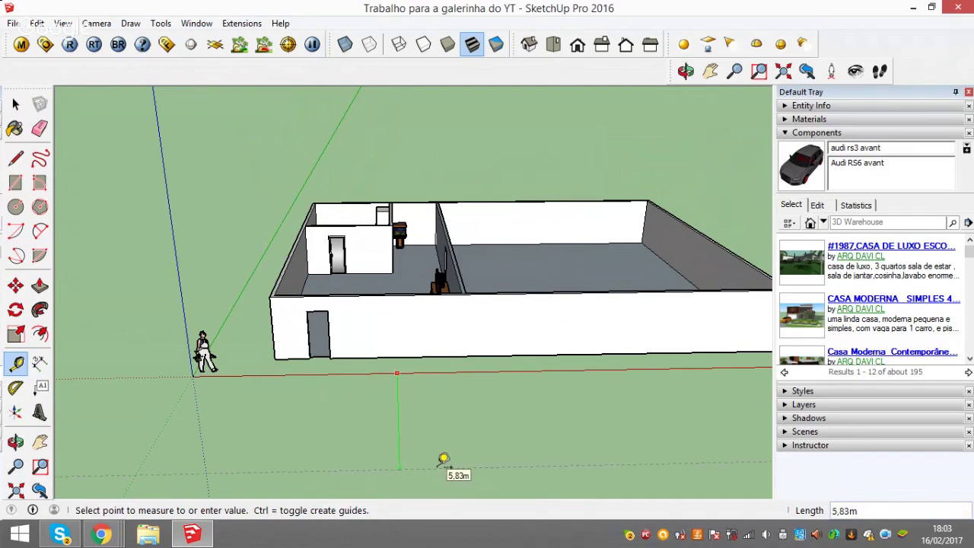
pyautogui.write('8')
pyautogui.press('Return')
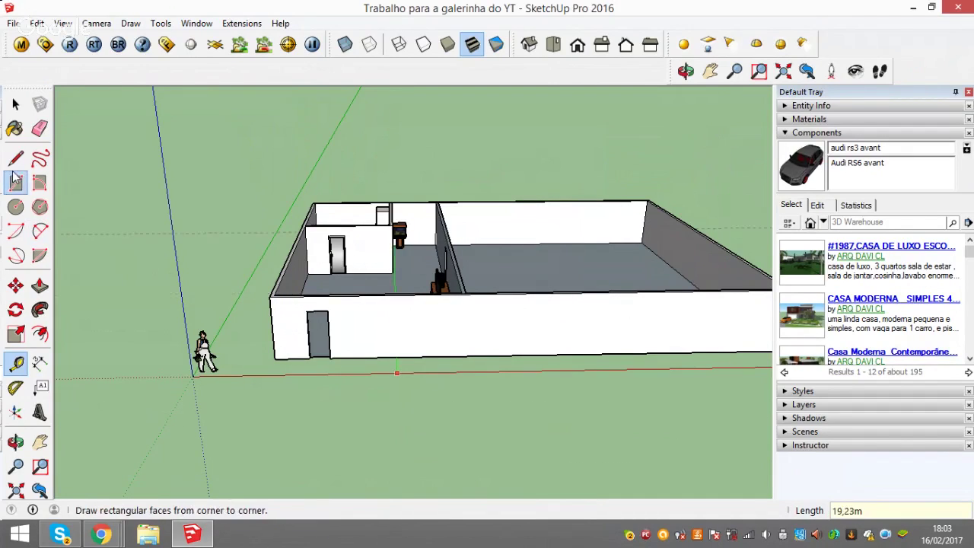
# Draw an 8 by 10 rectangle in front of the house from the guide point
pyautogui.click(15, 181)
pyautogui.click(399, 375)
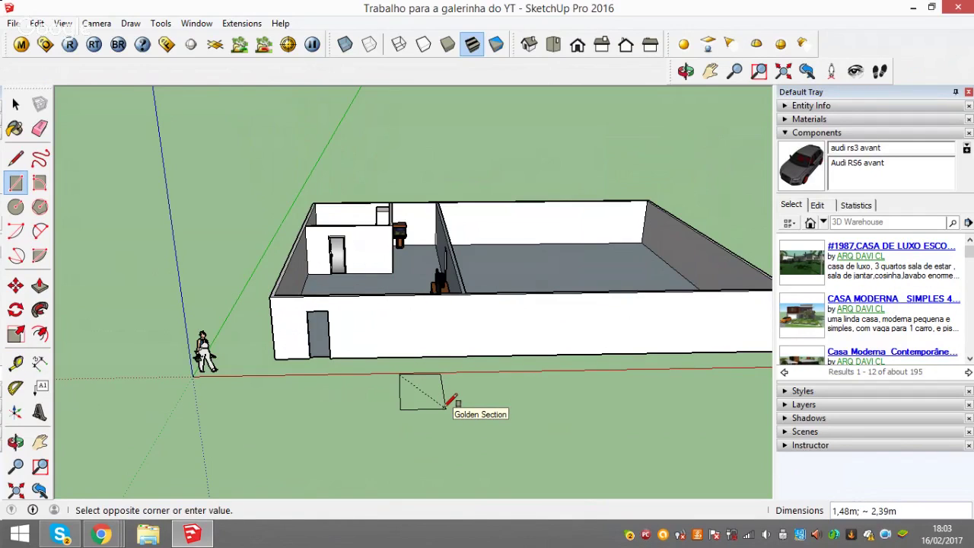
pyautogui.write('8;1')
pyautogui.write('0')
pyautogui.press('Return')
pyautogui.scroll(-2, 451, 403)
pyautogui.moveTo(452, 404)
pyautogui.mouseDown(button='middle')
pyautogui.moveTo(803, 408)
pyautogui.moveTo(579, 411)
pyautogui.mouseUp(button='middle')
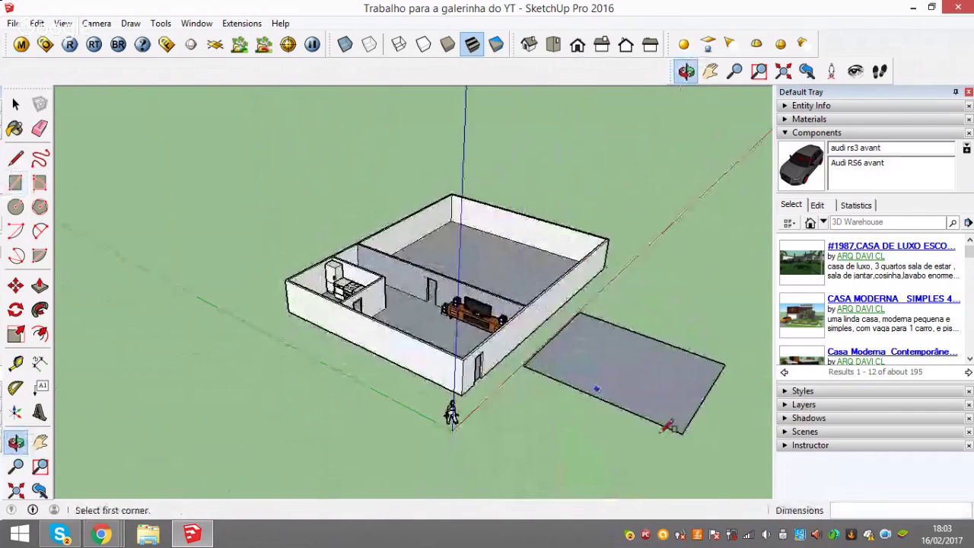
# Offset the rectangle's outline 0,2 m inward and view it from above
pyautogui.click(40, 335)
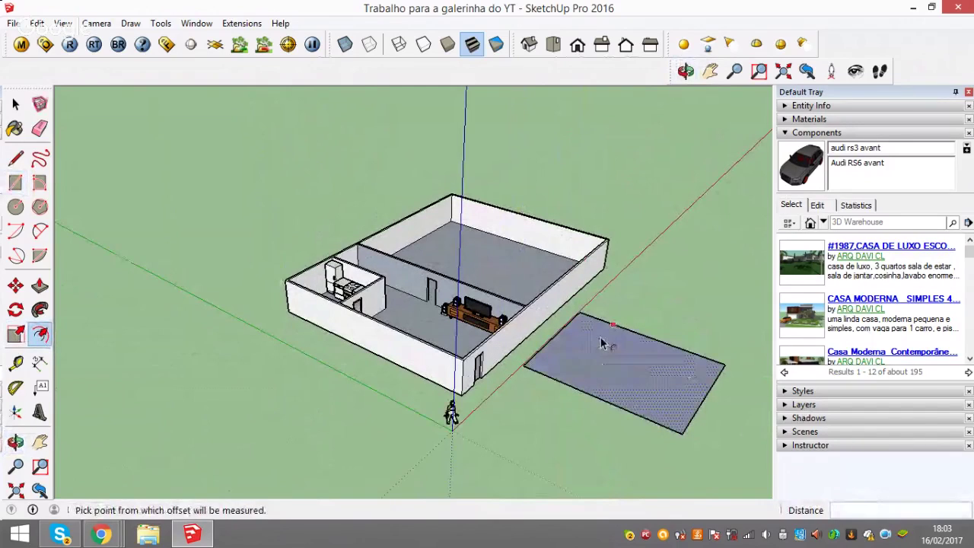
pyautogui.click(685, 374)
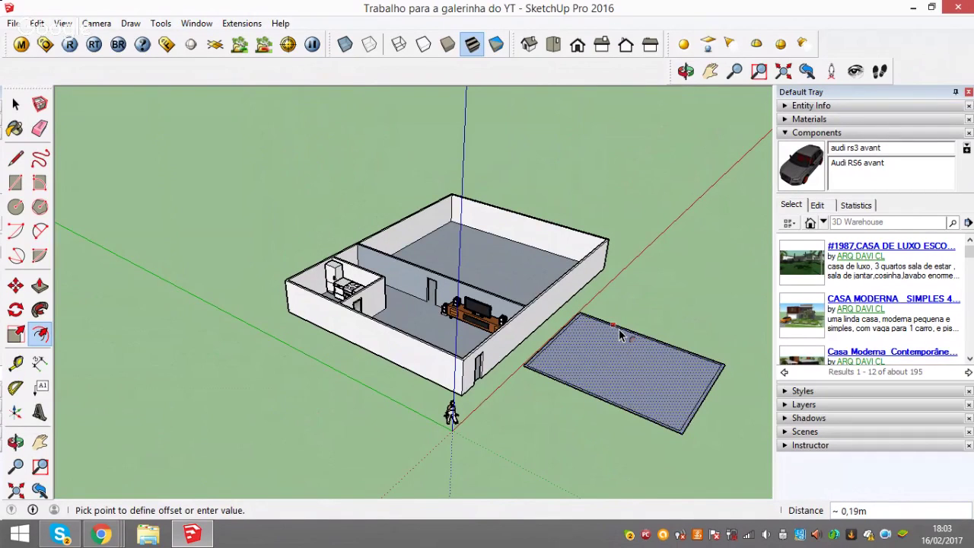
pyautogui.write('0,2')
pyautogui.press('Return')
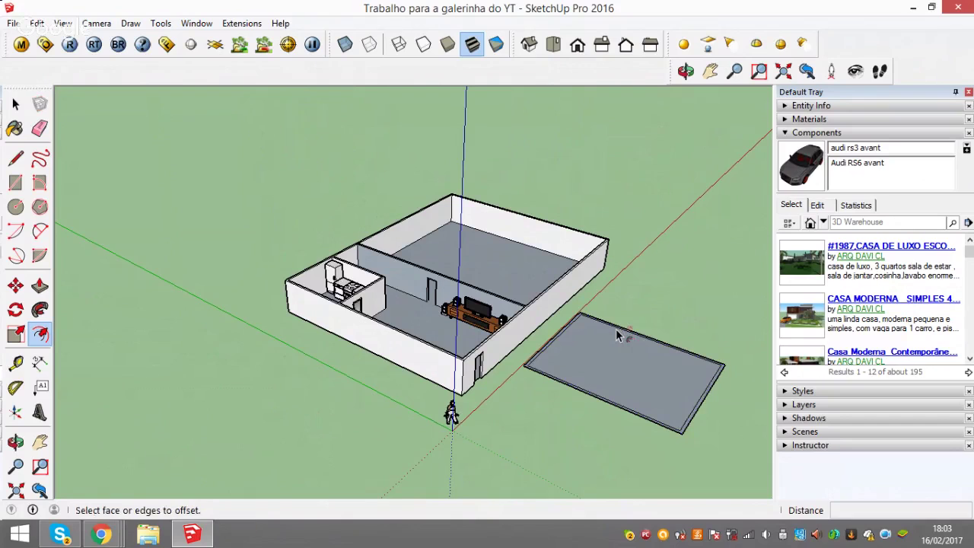
pyautogui.moveTo(617, 336); pyautogui.dragTo(648, 461, button='middle')
pyautogui.scroll(3, 647, 449)
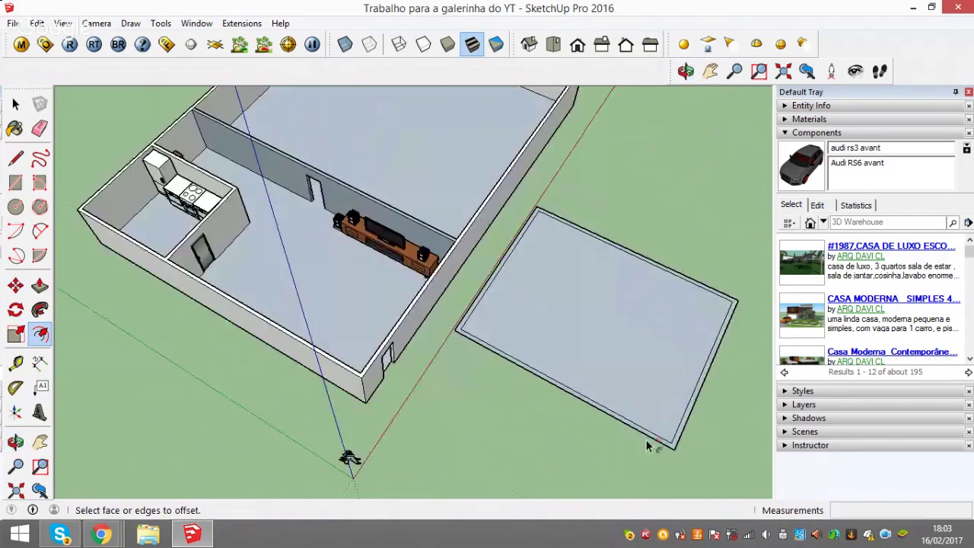
pyautogui.scroll(3, 594, 419)
pyautogui.scroll(3, 590, 418)
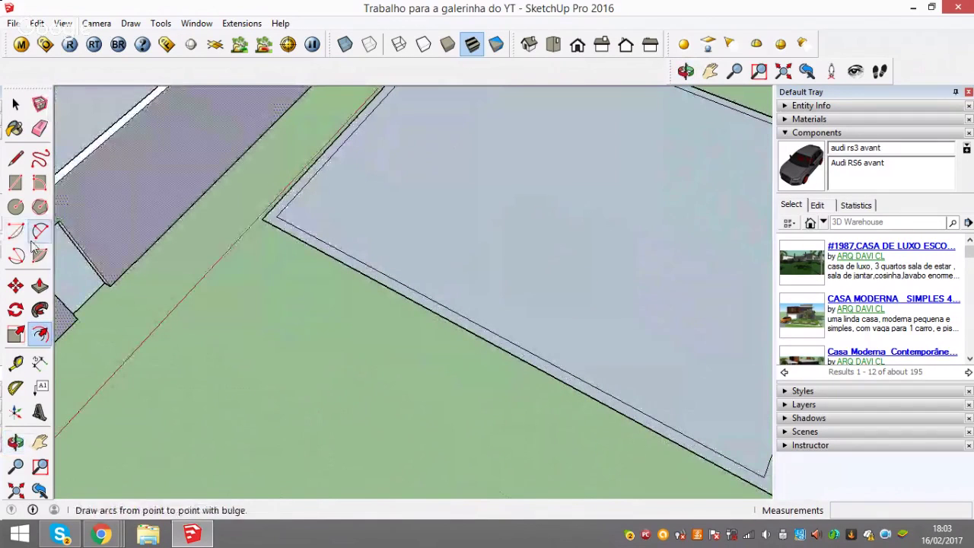
# Pull the outer border strip up 2 m into walls
pyautogui.click(40, 286)
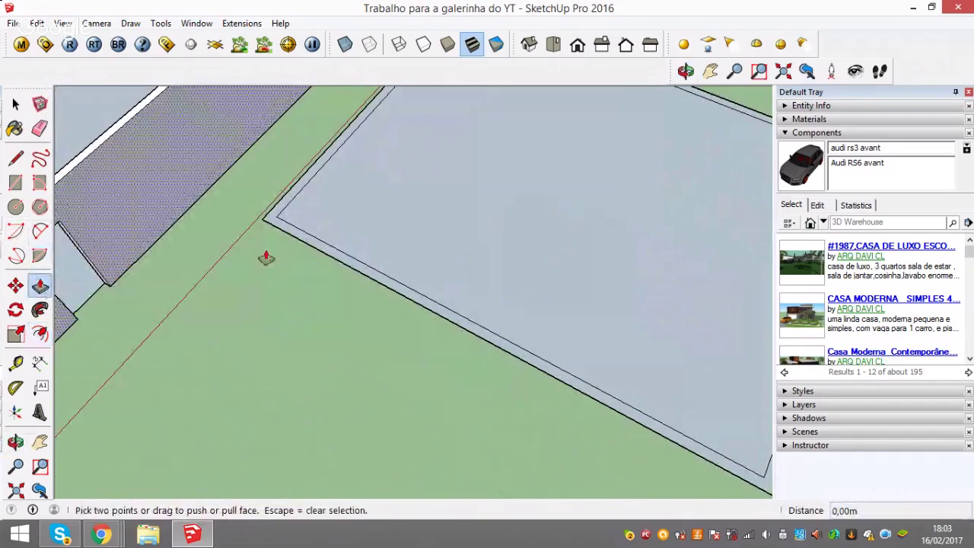
pyautogui.click(322, 257)
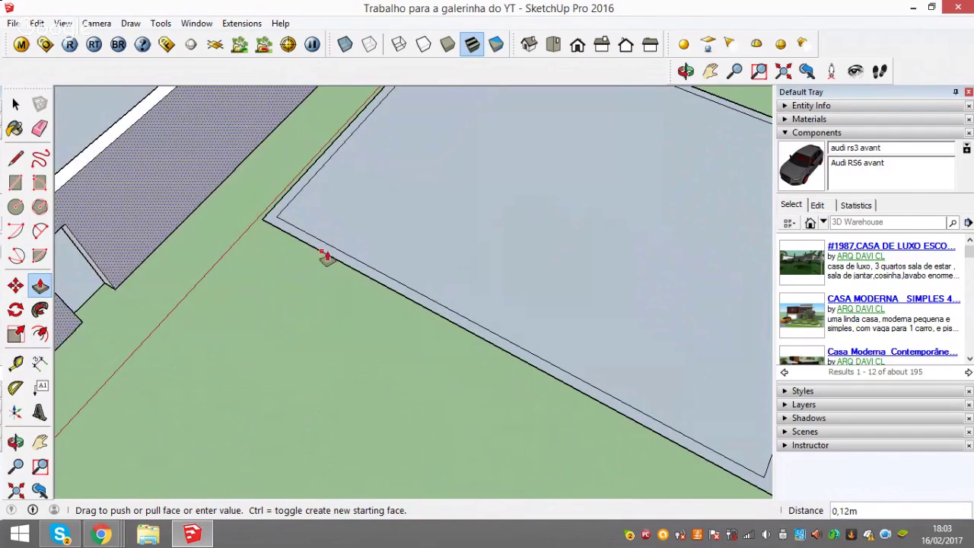
pyautogui.press('Escape')
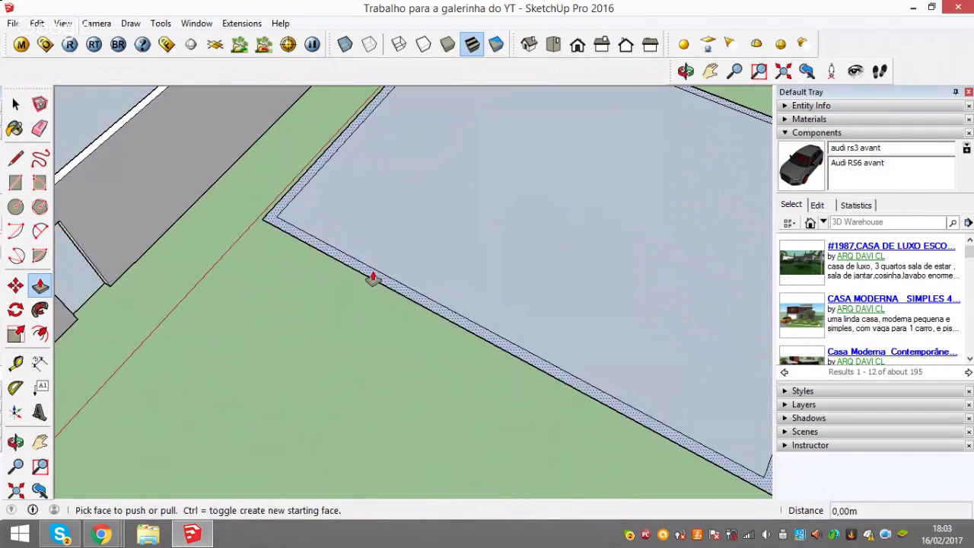
pyautogui.click(373, 279)
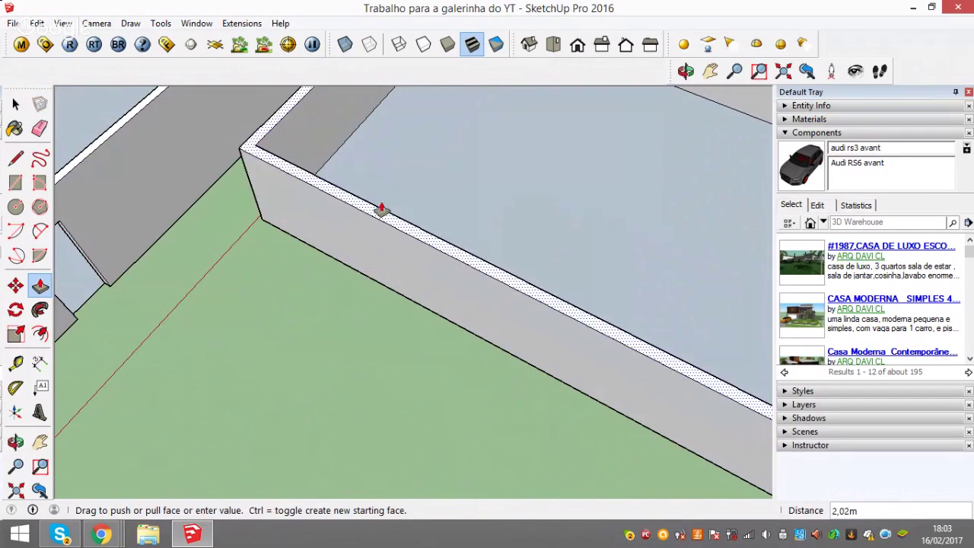
pyautogui.write('2')
pyautogui.press('Return')
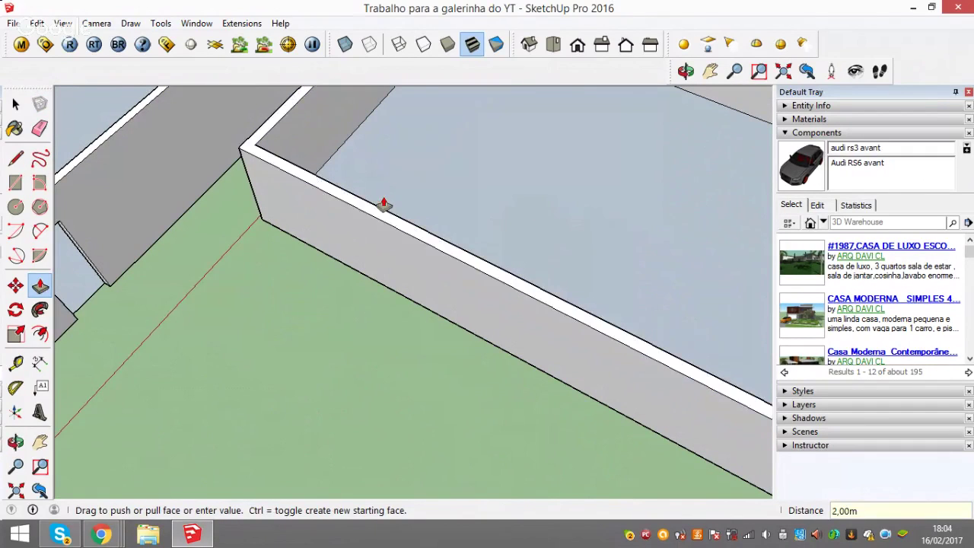
# Push the box's inner floor face downward to form an open box
pyautogui.moveTo(370, 191)
pyautogui.mouseDown(button='middle')
pyautogui.moveTo(483, 241)
pyautogui.moveTo(544, 115)
pyautogui.mouseUp(button='middle')
pyautogui.scroll(-3, 537, 118)
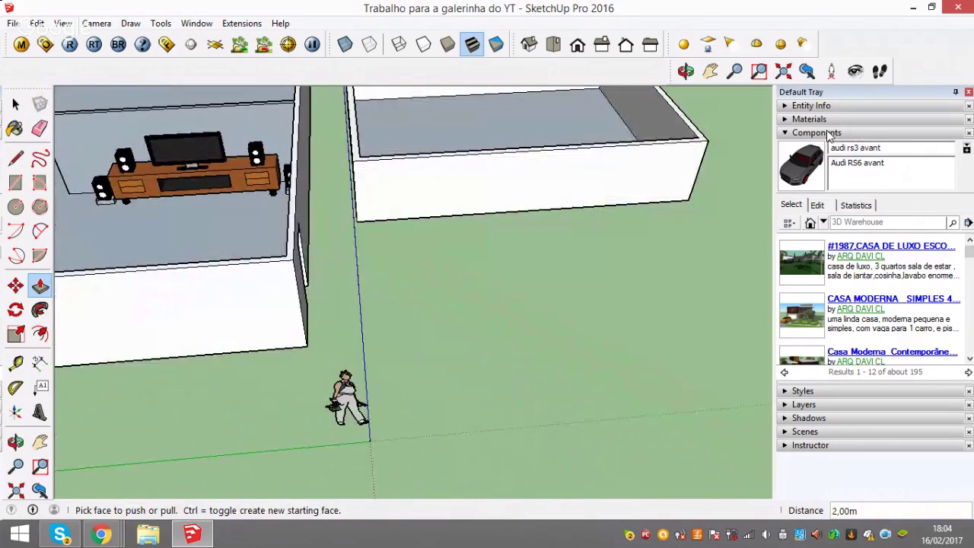
pyautogui.moveTo(540, 125)
pyautogui.mouseDown(button='middle')
pyautogui.moveTo(539, 301)
pyautogui.moveTo(495, 233)
pyautogui.mouseUp(button='middle')
pyautogui.moveTo(495, 233); pyautogui.dragTo(496, 204)
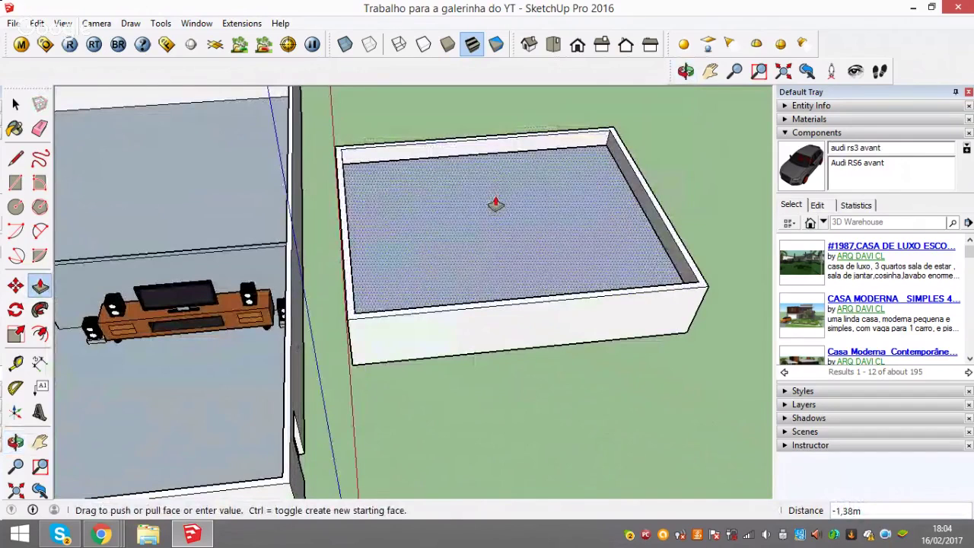
pyautogui.press('space')
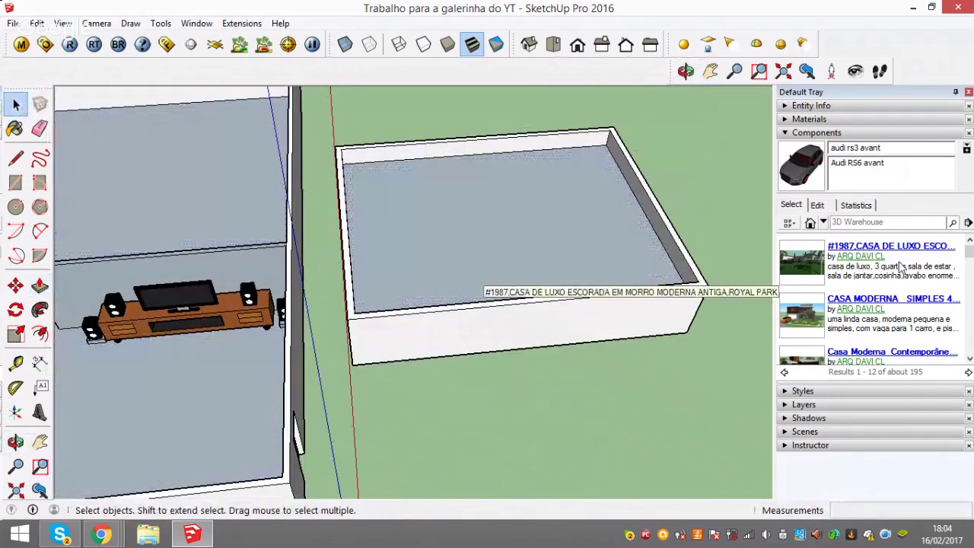
# Search 3D Warehouse for 'Escadas', scroll the staircase results, then clear the search box
pyautogui.click(898, 222)
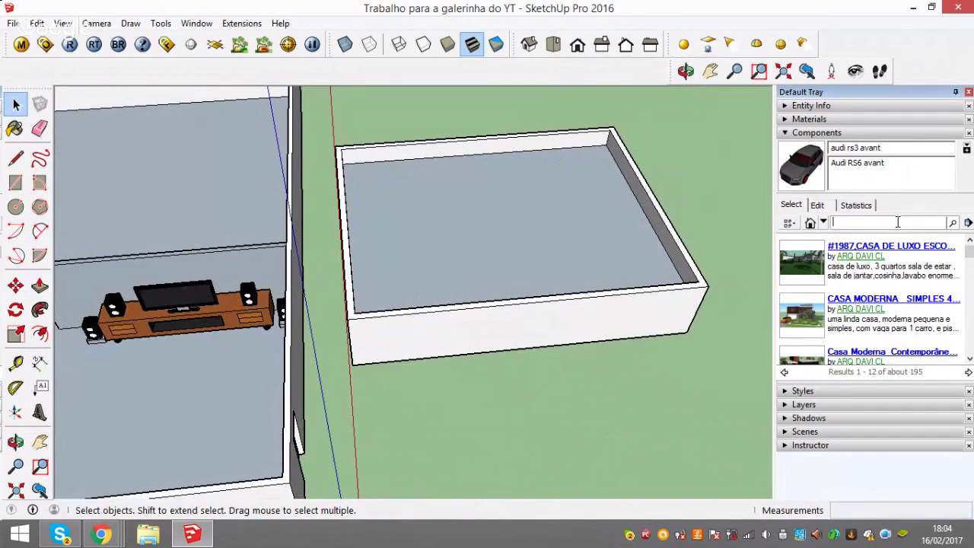
pyautogui.write('E')
pyautogui.write('scadas')
pyautogui.press('Return')
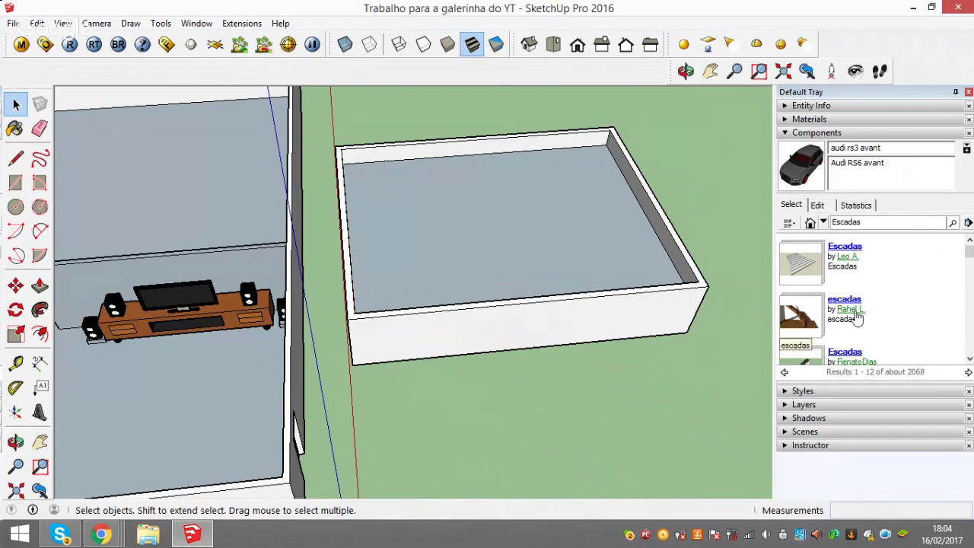
pyautogui.scroll(-1, 858, 318)
pyautogui.scroll(-2, 858, 317)
pyautogui.scroll(-2, 857, 317)
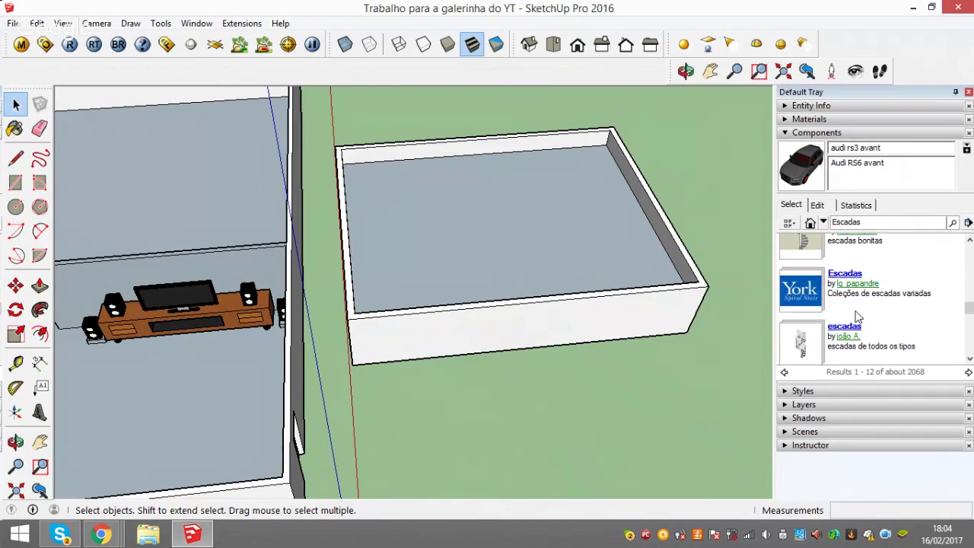
pyautogui.scroll(-2, 858, 317)
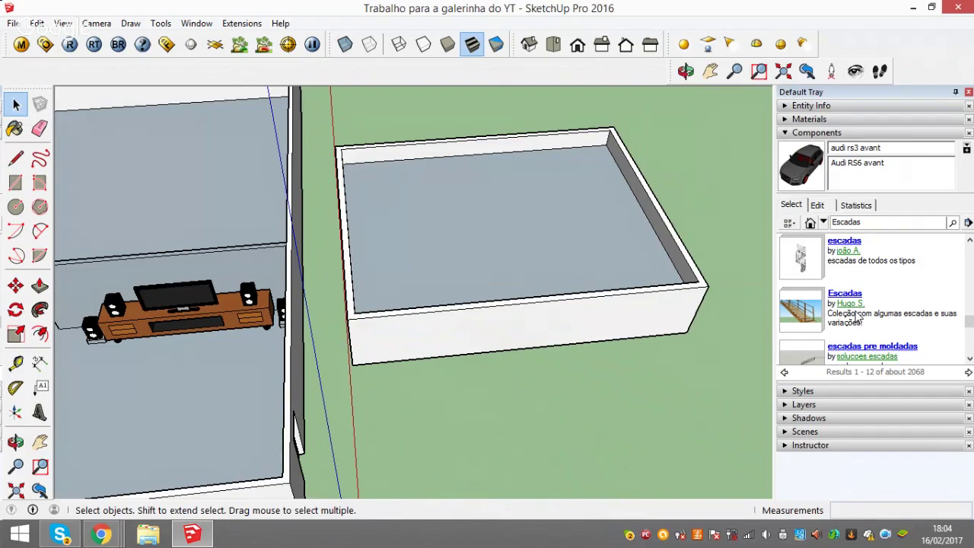
pyautogui.scroll(-2, 858, 318)
pyautogui.scroll(-2, 858, 317)
pyautogui.scroll(-2, 858, 318)
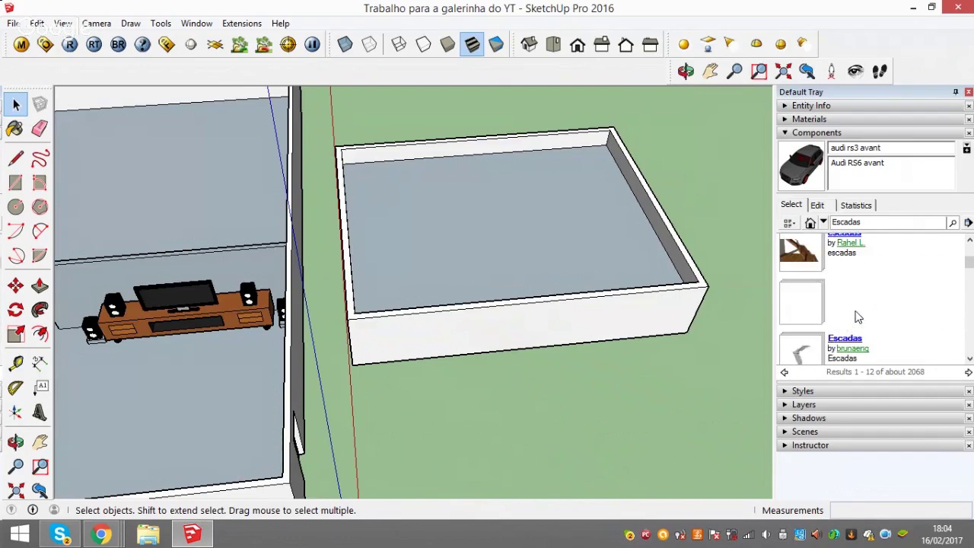
pyautogui.doubleClick(875, 221)
pyautogui.press('BackSpace')
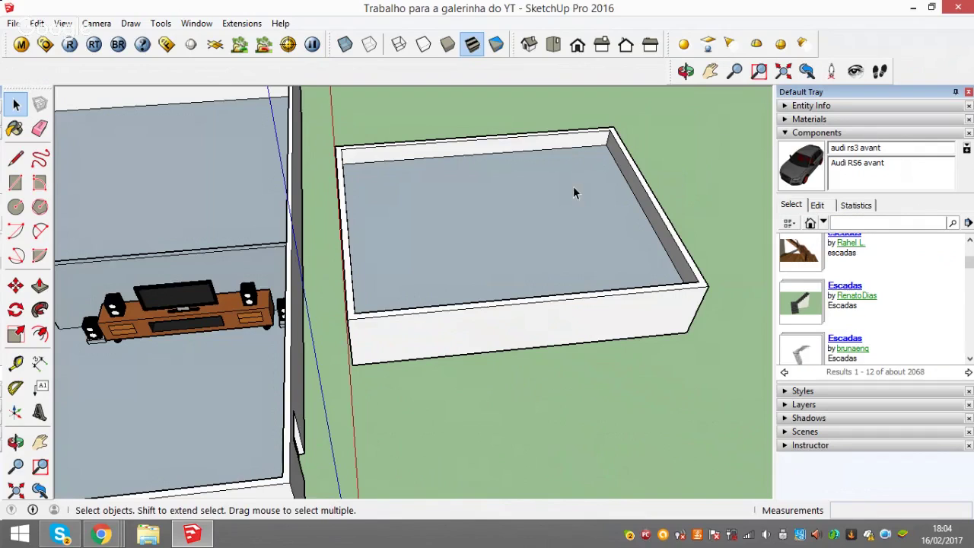
# Paint the open box's floor with Water Light Blue from the Water materials collection
pyautogui.click(845, 119)
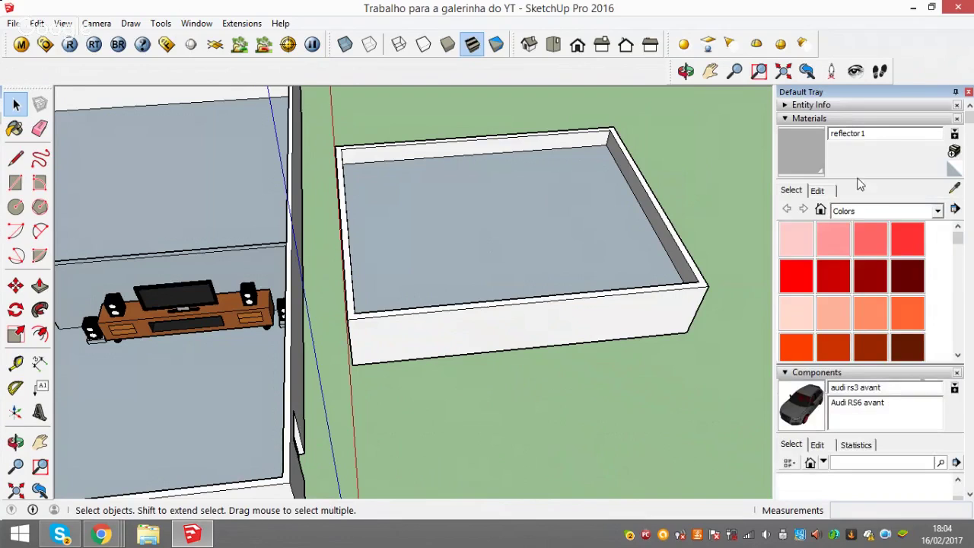
pyautogui.click(858, 211)
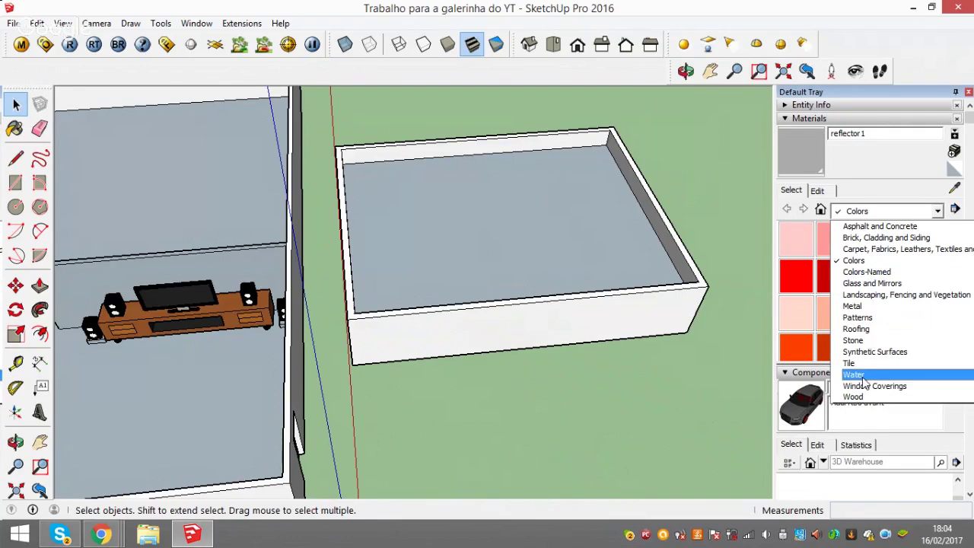
pyautogui.click(860, 374)
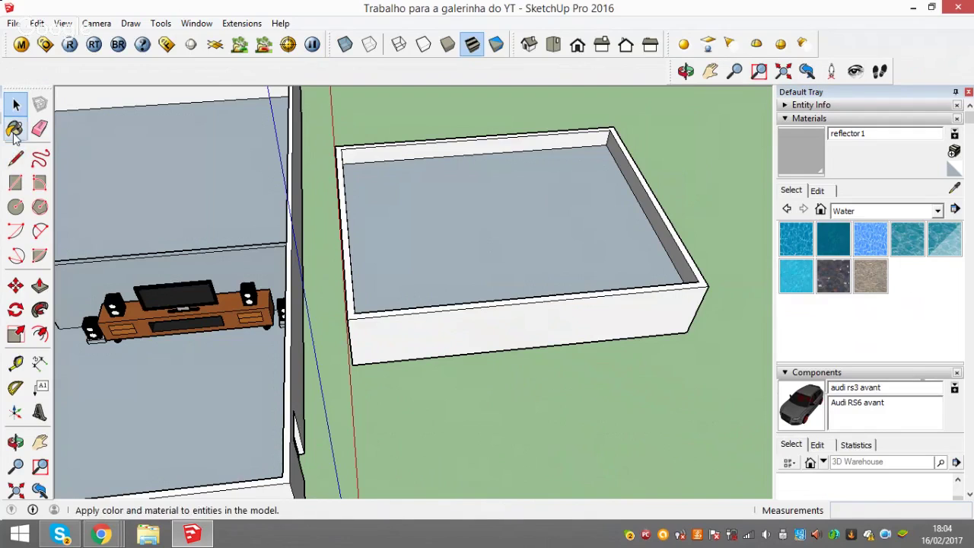
pyautogui.click(14, 129)
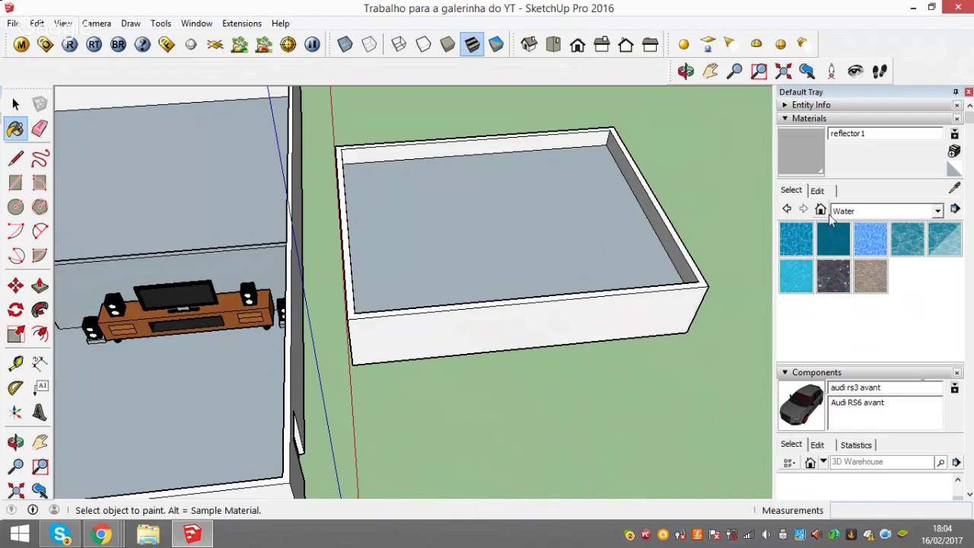
pyautogui.click(873, 244)
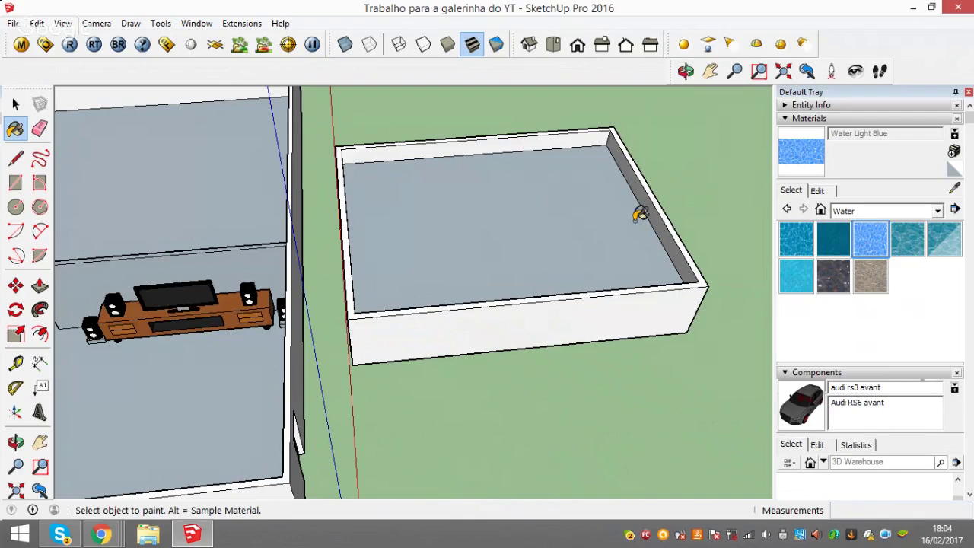
pyautogui.click(508, 210)
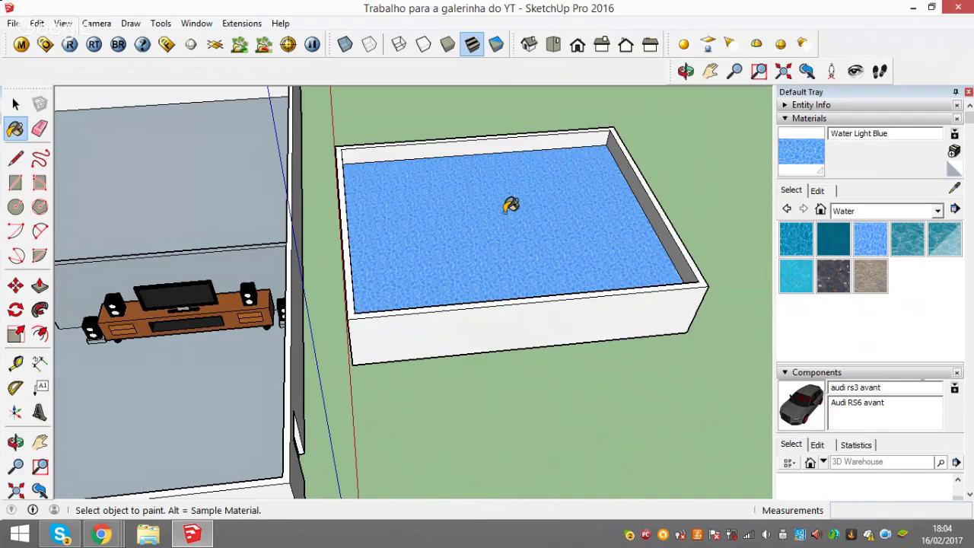
pyautogui.press('space')
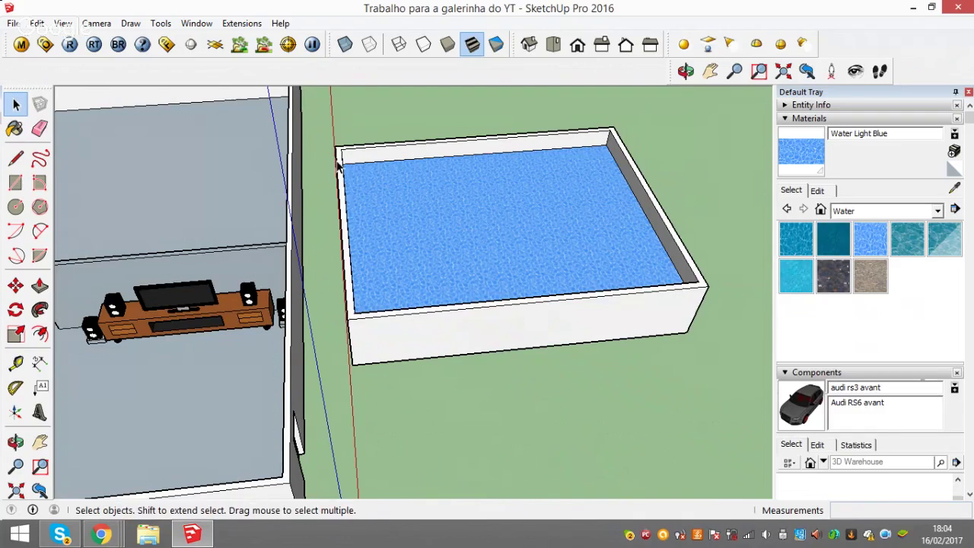
pyautogui.scroll(1, 448, 166)
pyautogui.moveTo(447, 164)
pyautogui.mouseDown(button='middle')
pyautogui.moveTo(515, 148)
pyautogui.moveTo(344, 174)
pyautogui.mouseUp(button='middle')
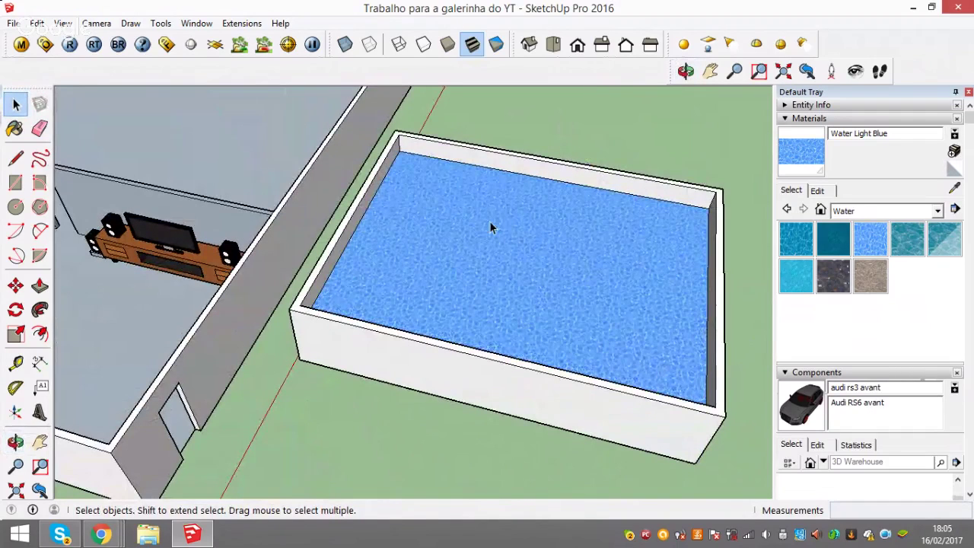
pyautogui.click(455, 227)
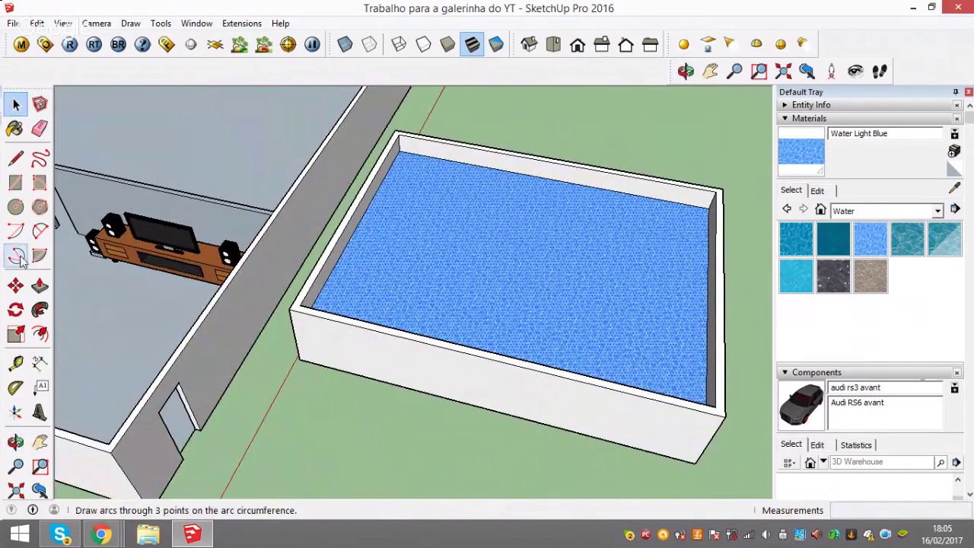
pyautogui.click(40, 284)
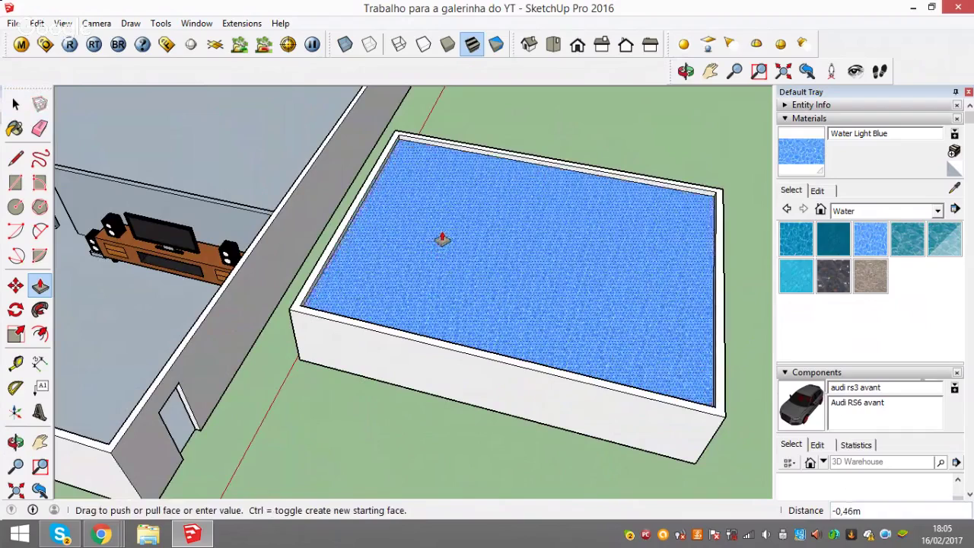
pyautogui.moveTo(440, 250)
pyautogui.mouseDown()
pyautogui.moveTo(453, 291)
pyautogui.moveTo(455, 250)
pyautogui.mouseUp()
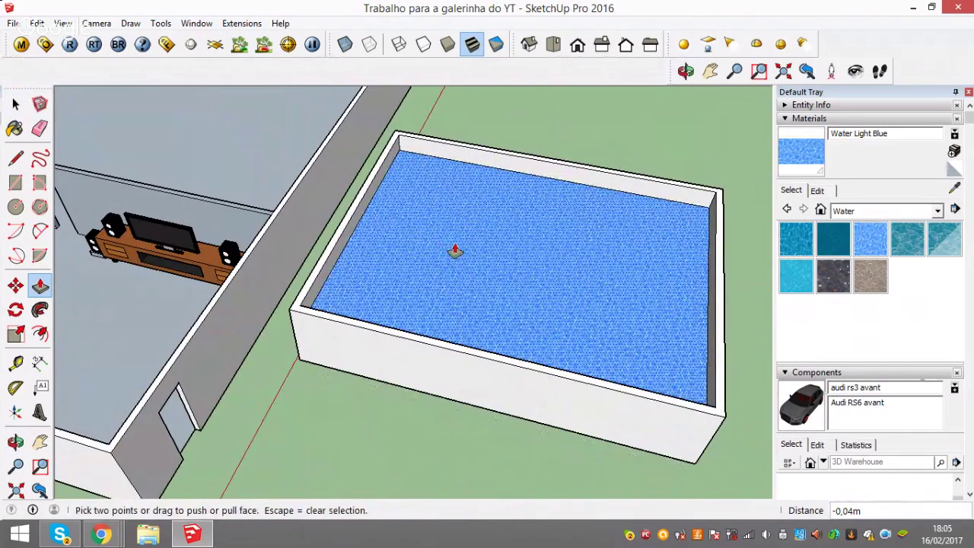
pyautogui.press('space')
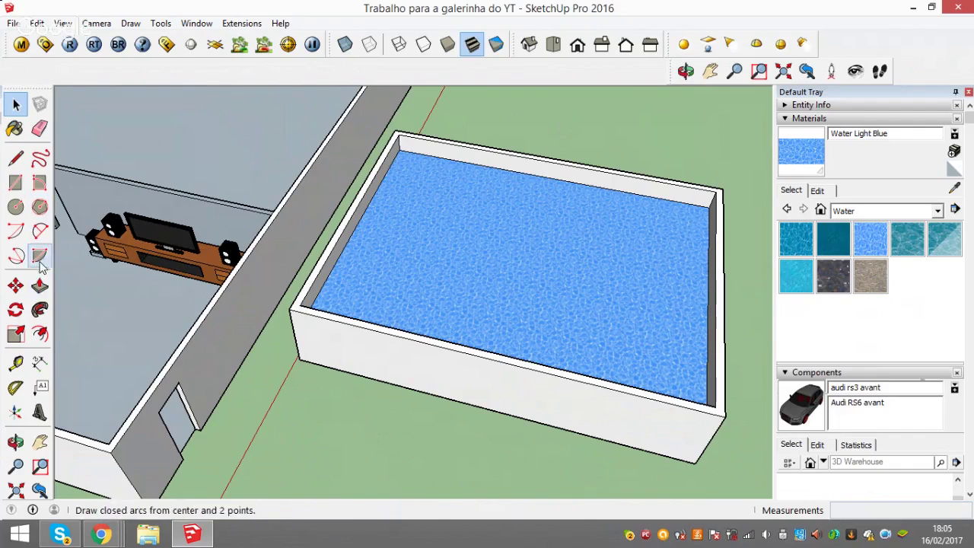
# Draw a first walkway rectangle from the base of the pool's front wall
pyautogui.click(15, 183)
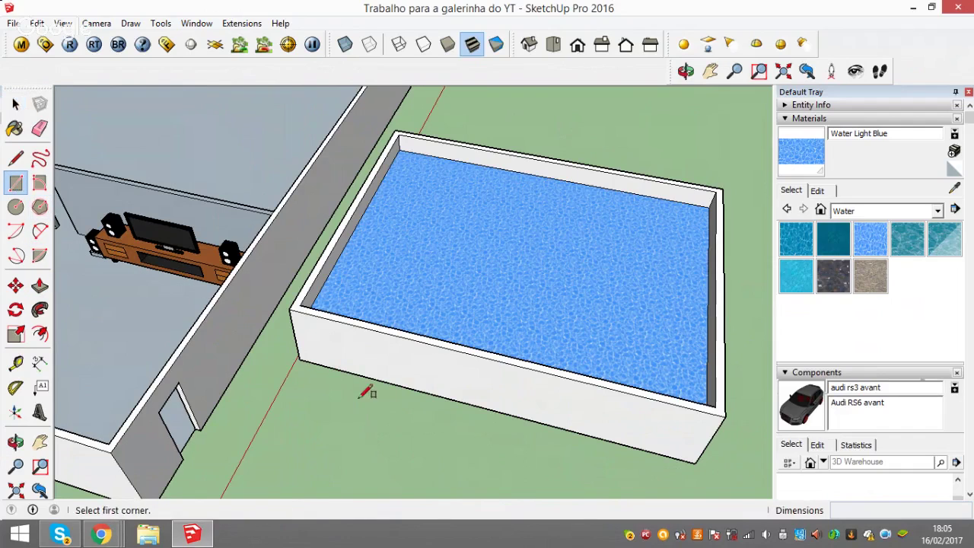
pyautogui.click(404, 389)
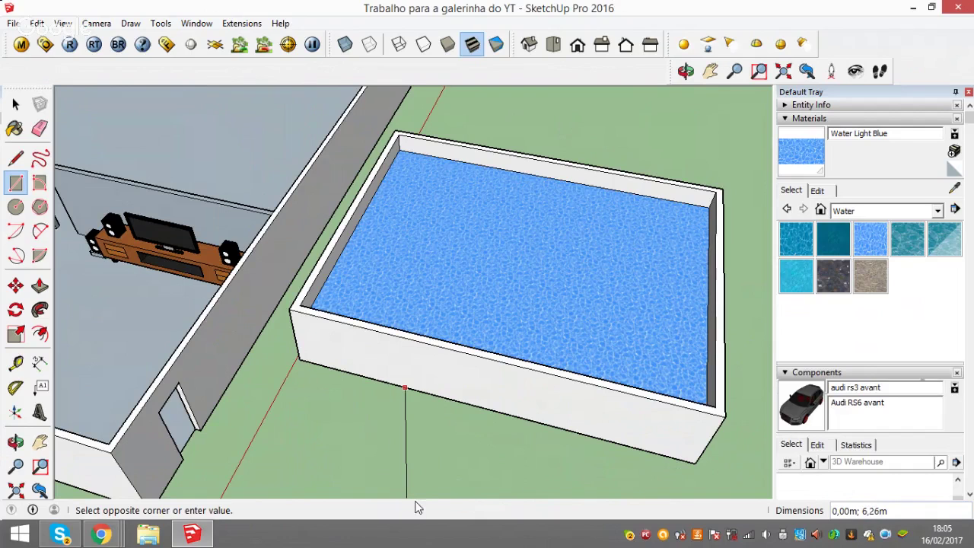
pyautogui.scroll(-1, 420, 488)
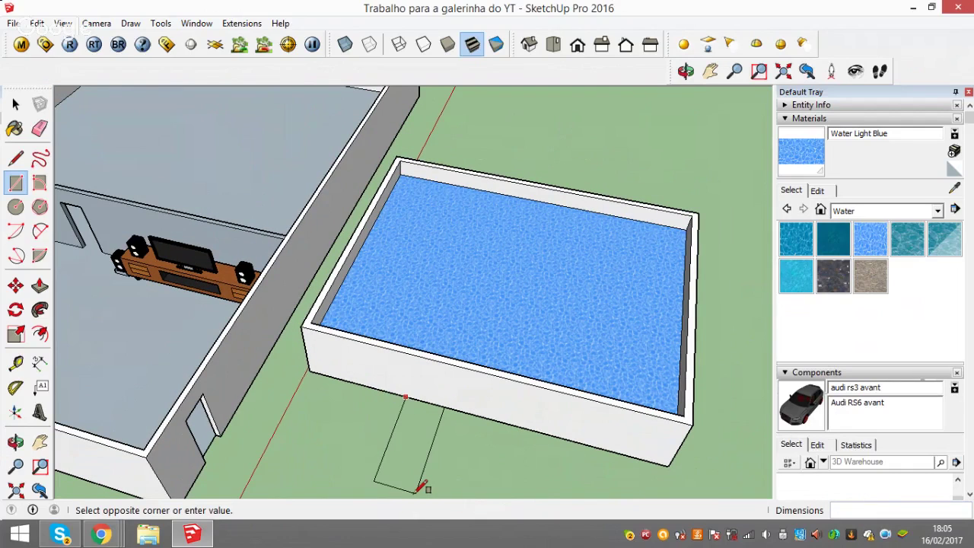
pyautogui.moveTo(417, 491); pyautogui.dragTo(499, 369, button='middle')
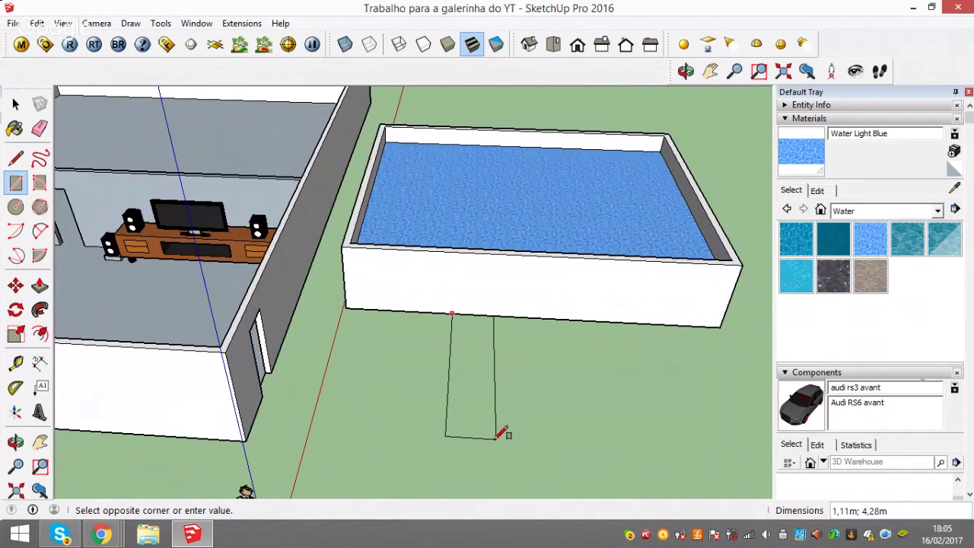
pyautogui.click(503, 371)
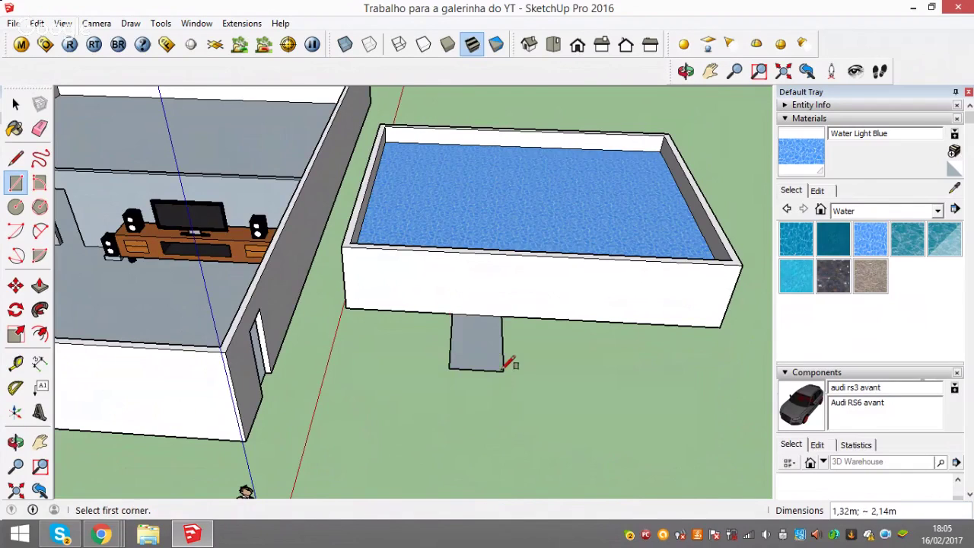
# Draw a 0,7 by 2,5 m walkway rectangle below the pool wall, then check it
pyautogui.moveTo(566, 352)
pyautogui.mouseDown(button='middle')
pyautogui.moveTo(643, 411)
pyautogui.moveTo(404, 413)
pyautogui.mouseUp(button='middle')
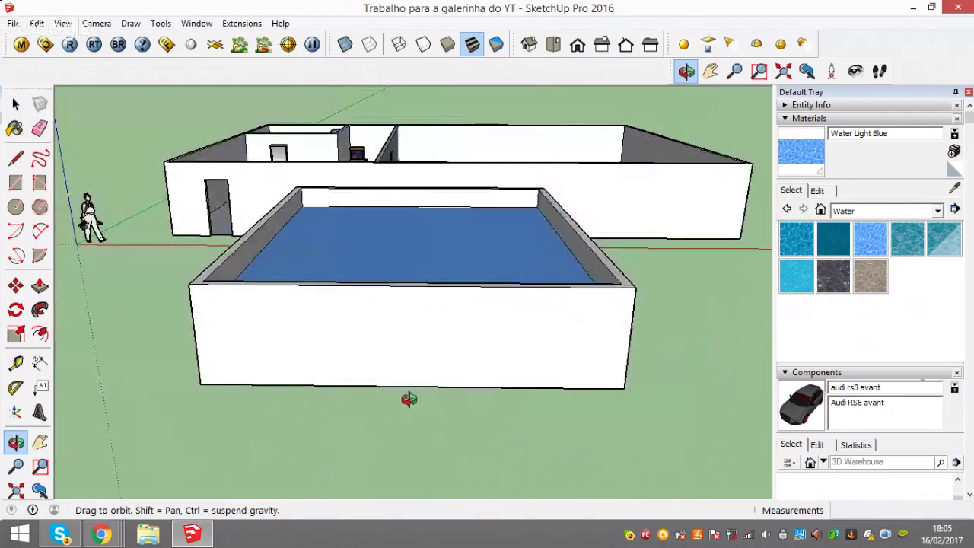
pyautogui.moveTo(404, 413); pyautogui.dragTo(425, 379, button='middle')
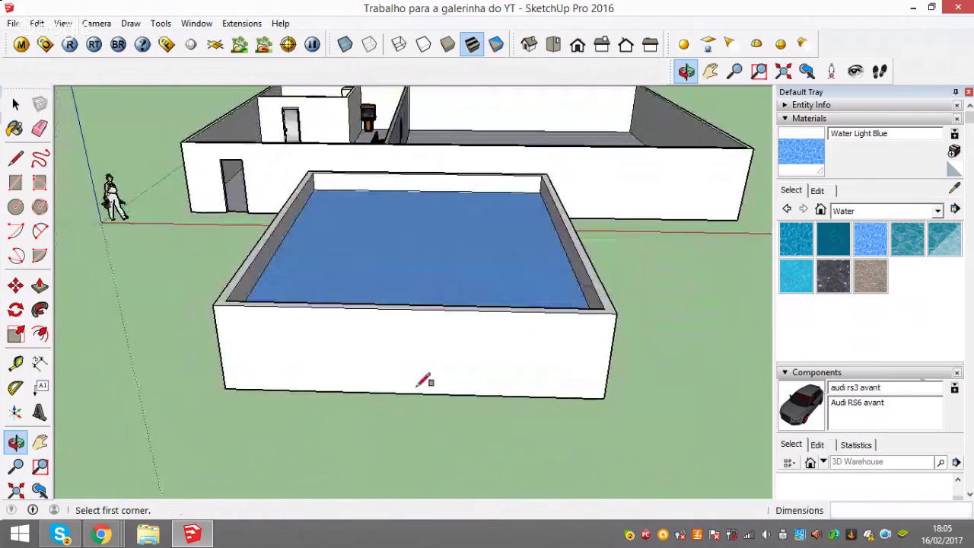
pyautogui.click(384, 394)
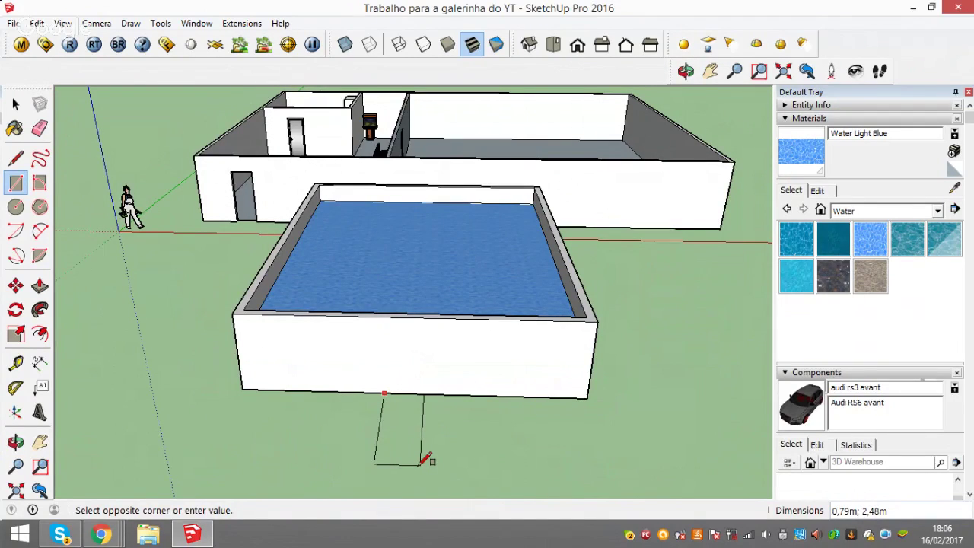
pyautogui.write('0')
pyautogui.press('Return')
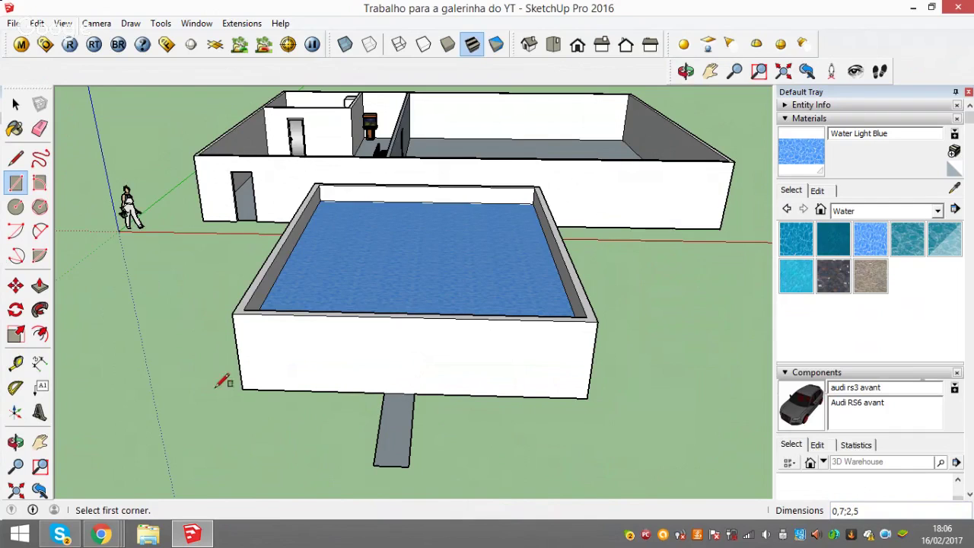
pyautogui.moveTo(221, 379)
pyautogui.mouseDown(button='middle')
pyautogui.moveTo(236, 504)
pyautogui.moveTo(467, 370)
pyautogui.moveTo(467, 185)
pyautogui.mouseUp(button='middle')
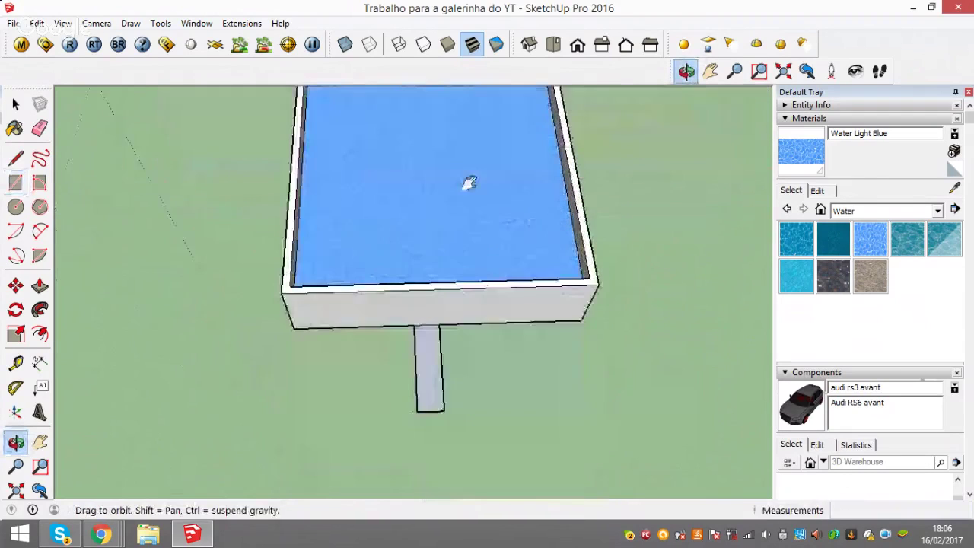
# Delete all guide lines from the model via Edit > Delete Guides
pyautogui.click(15, 23)
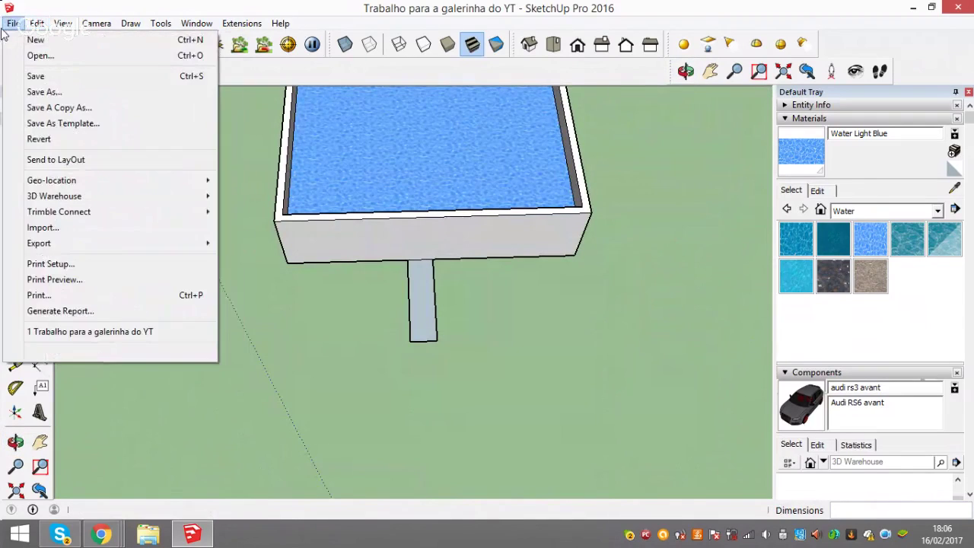
pyautogui.moveTo(36, 23)
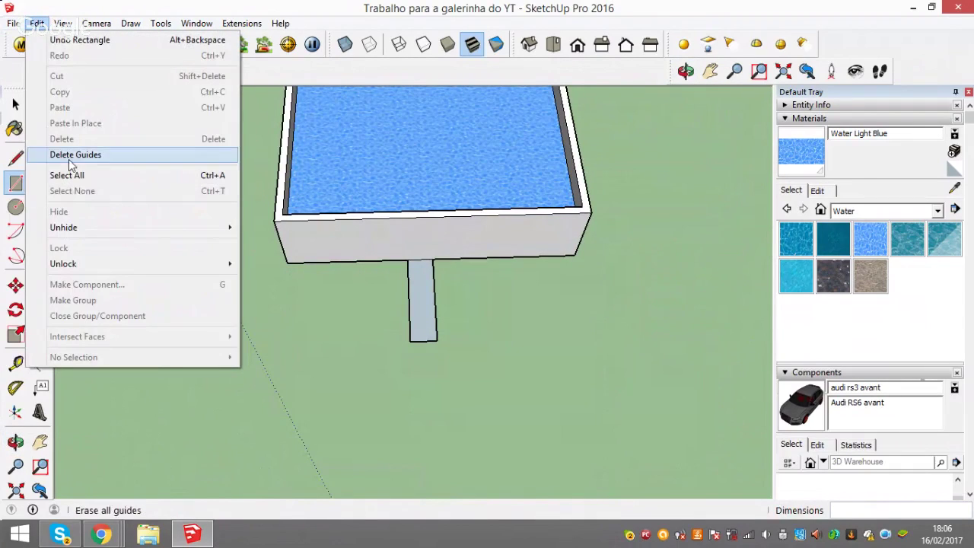
pyautogui.click(76, 154)
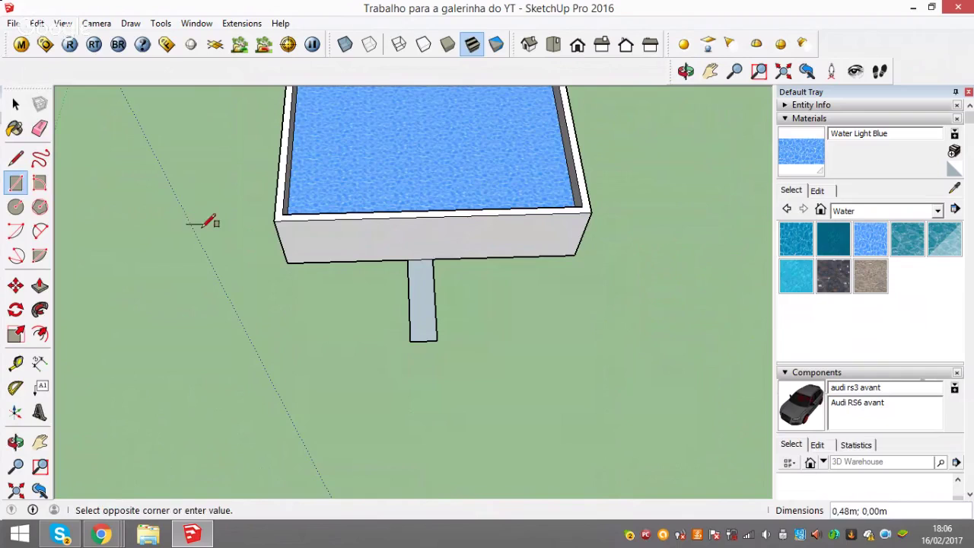
pyautogui.click(186, 225)
pyautogui.click(15, 104)
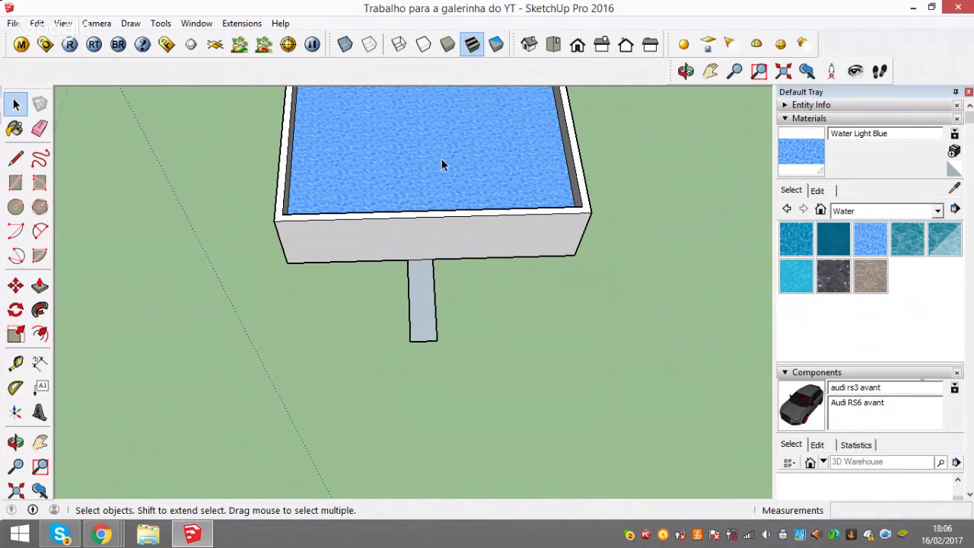
# Measure the walkway with the Tape Measure to confirm its 2,50 m length
pyautogui.click(15, 364)
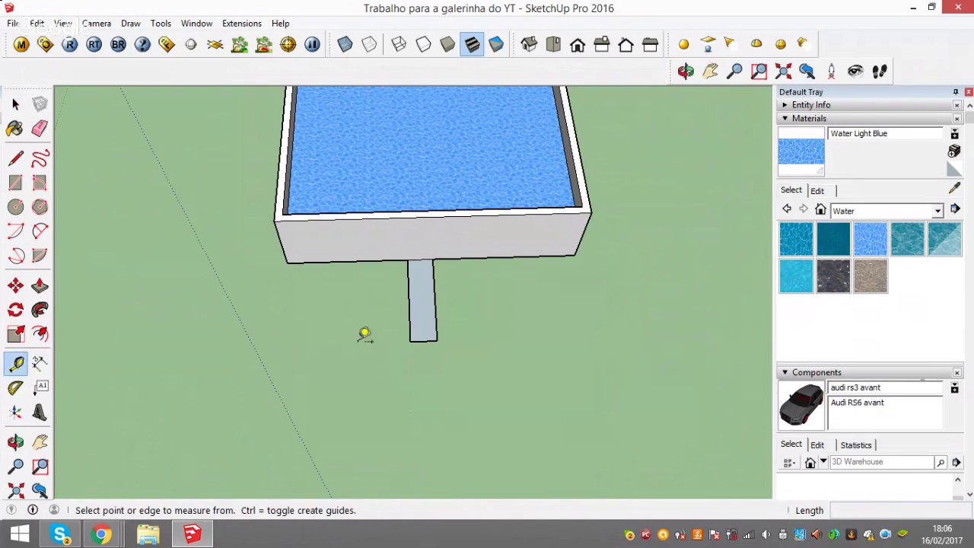
pyautogui.click(420, 261)
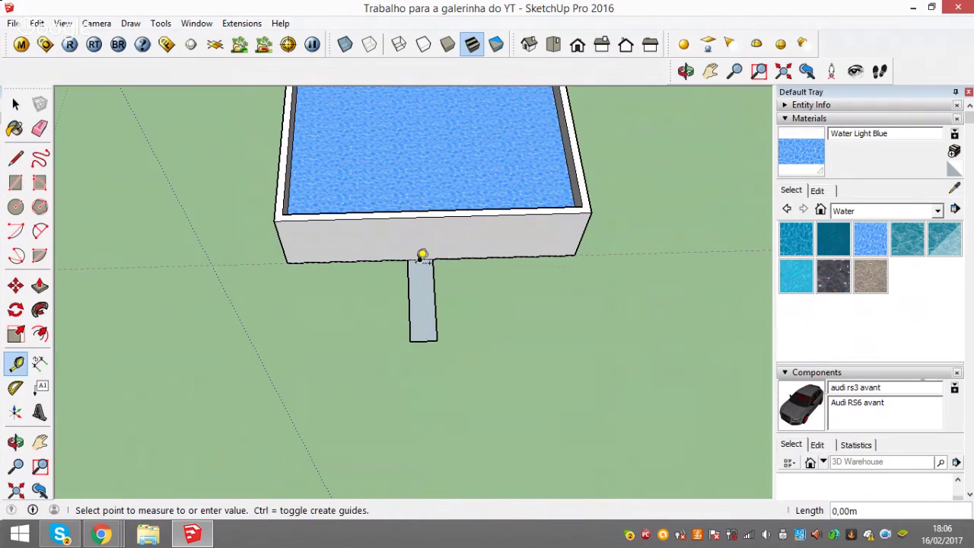
pyautogui.click(423, 260)
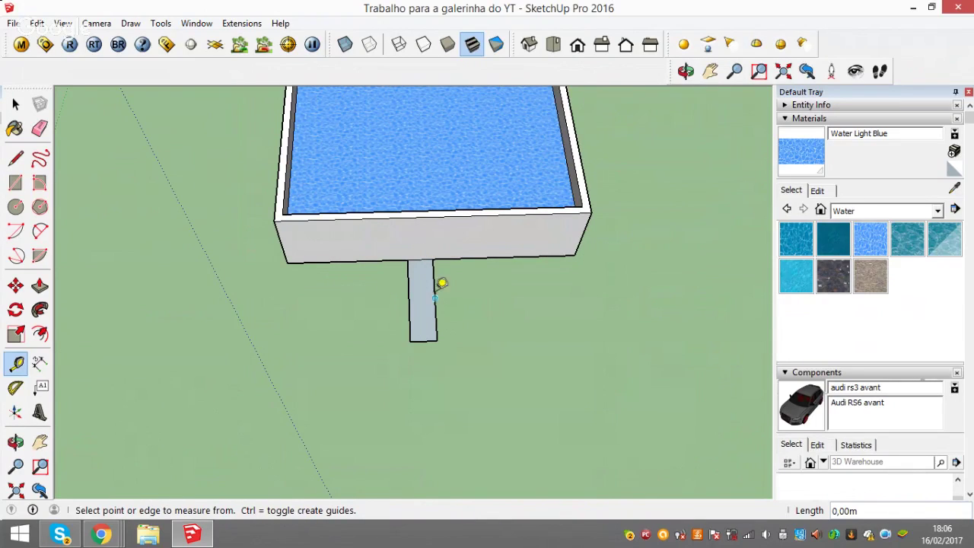
pyautogui.moveTo(421, 279)
pyautogui.mouseDown(button='middle')
pyautogui.moveTo(409, 231)
pyautogui.moveTo(409, 247)
pyautogui.mouseUp(button='middle')
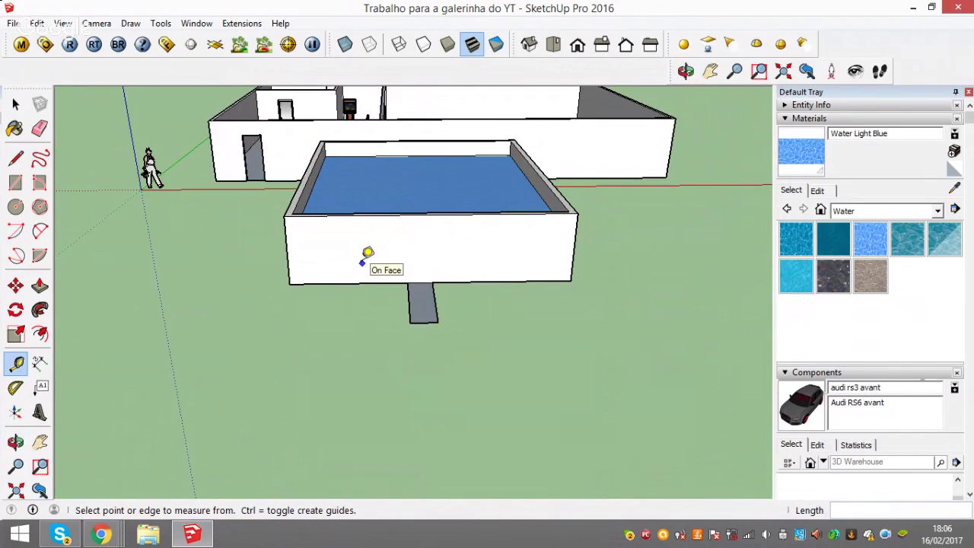
# Collapse the Materials and Components panels and take a quick measurement at the pool wall's base
pyautogui.click(836, 120)
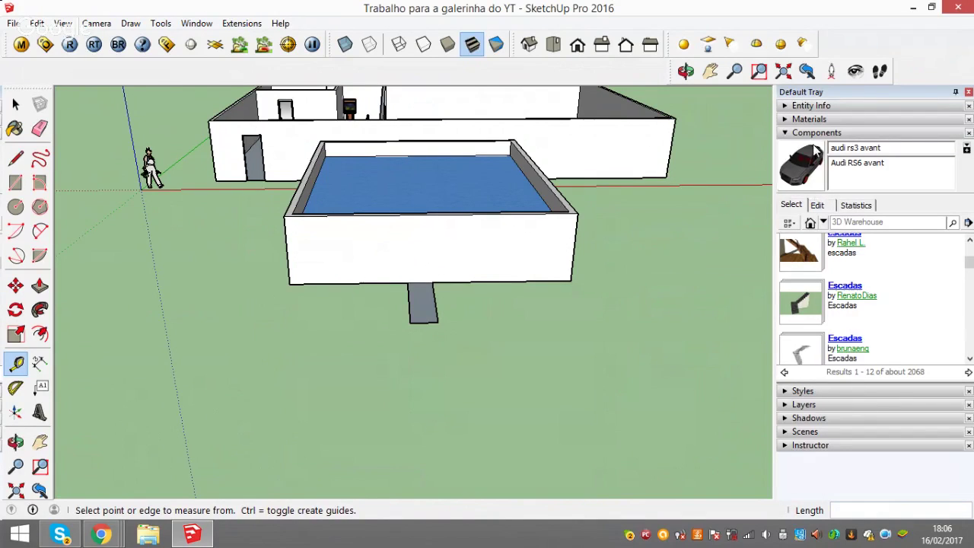
pyautogui.click(816, 134)
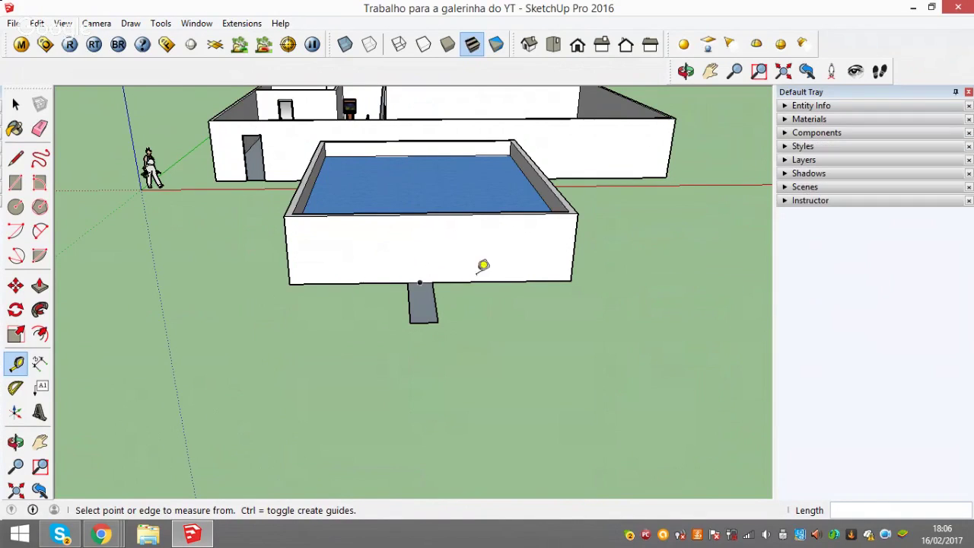
pyautogui.click(420, 281)
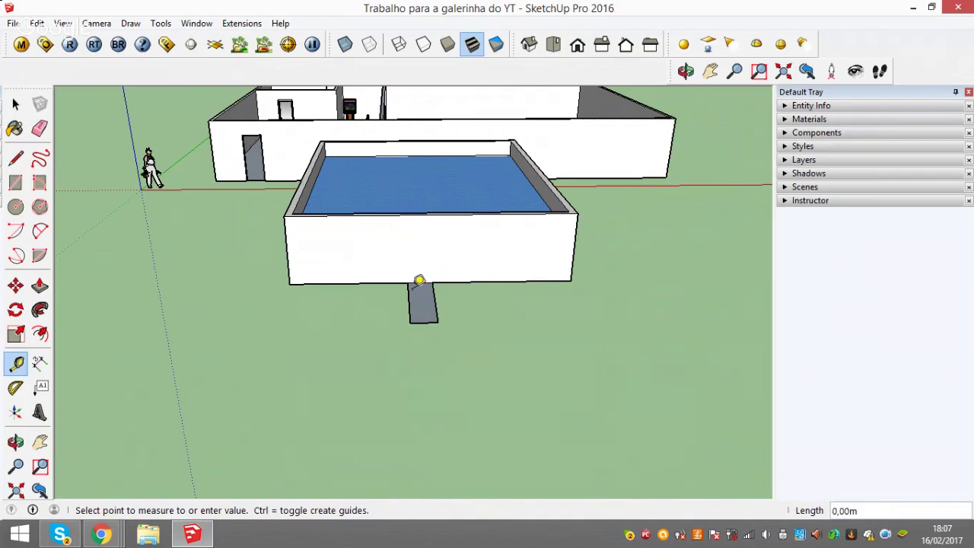
pyautogui.click(419, 281)
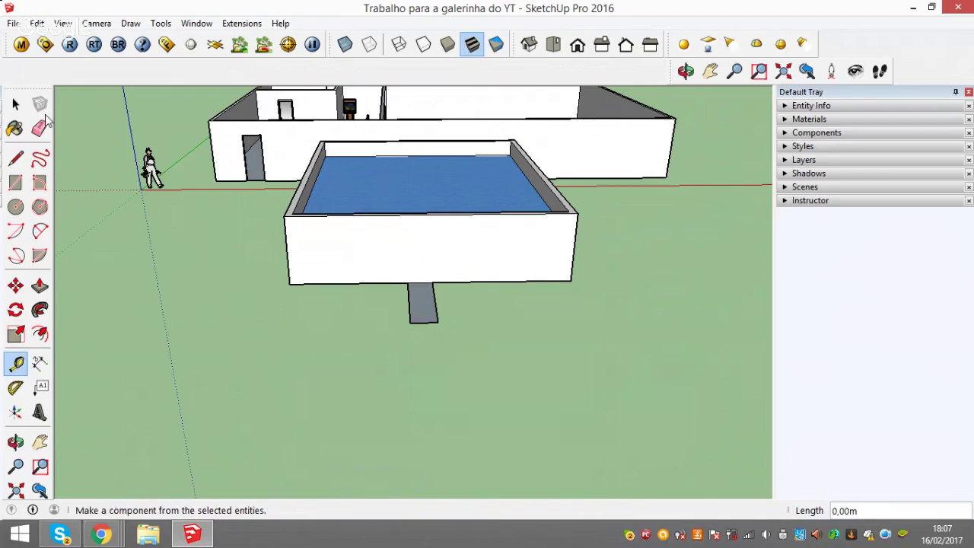
# Zoom to the walkway and anchor a new rectangle at its corner against the pool wall
pyautogui.click(18, 113)
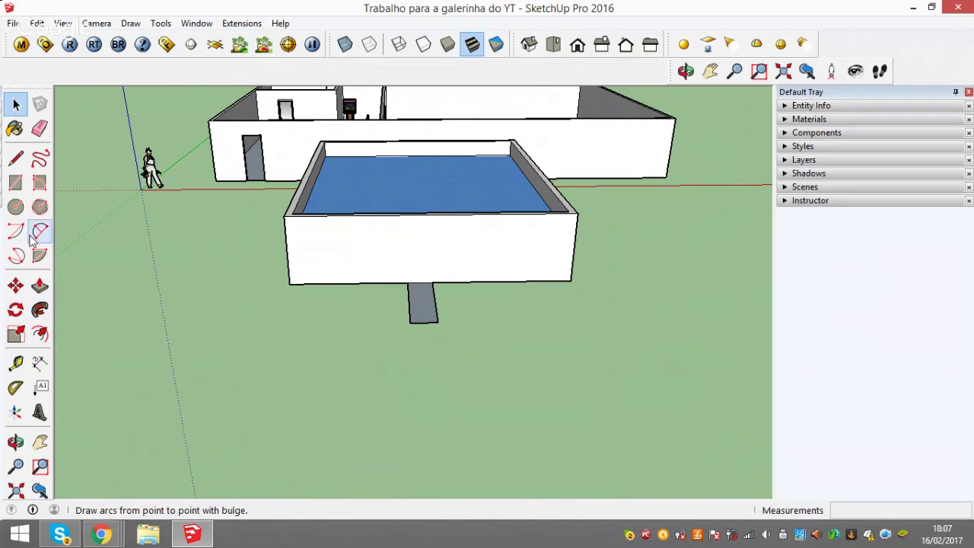
pyautogui.moveTo(400, 346)
pyautogui.mouseDown(button='middle')
pyautogui.moveTo(402, 424)
pyautogui.moveTo(413, 279)
pyautogui.mouseUp(button='middle')
pyautogui.scroll(2, 418, 279)
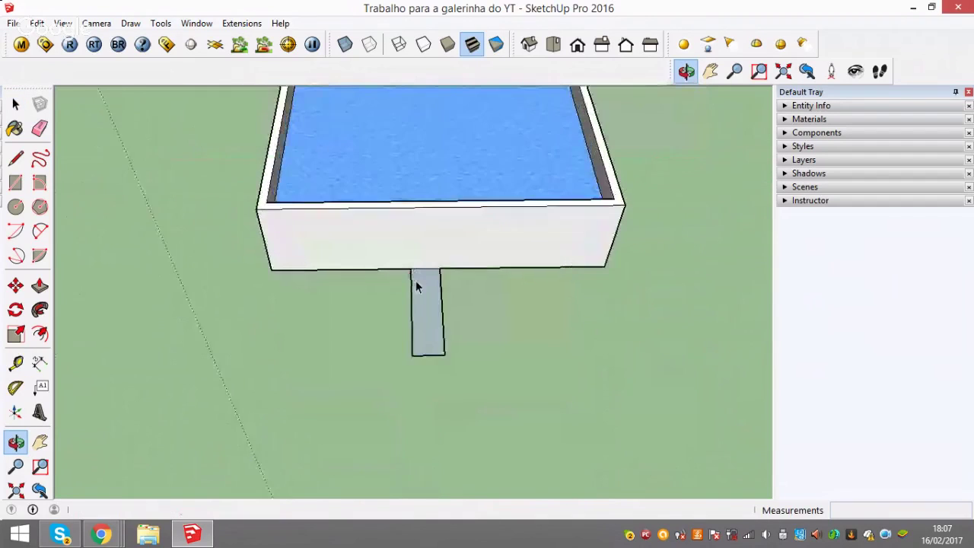
pyautogui.scroll(2, 416, 274)
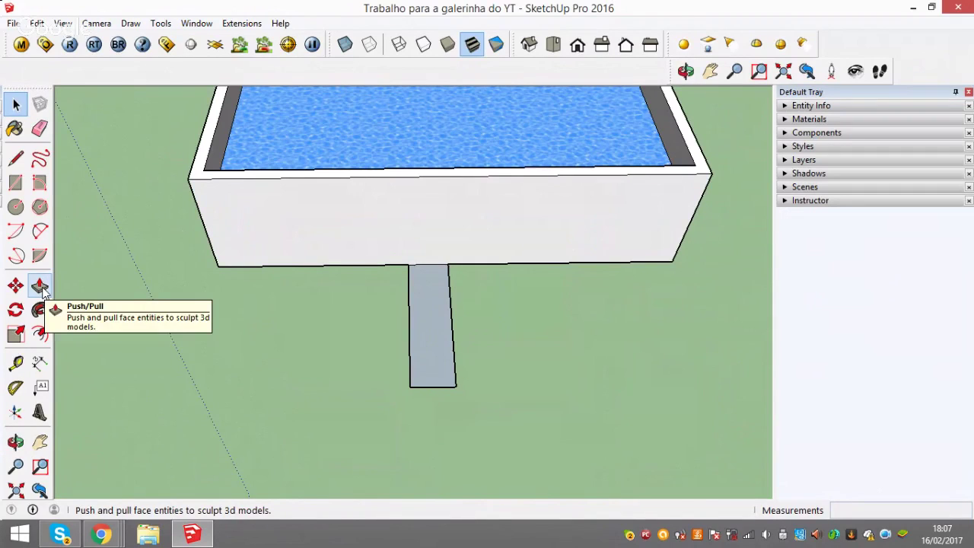
pyautogui.click(15, 183)
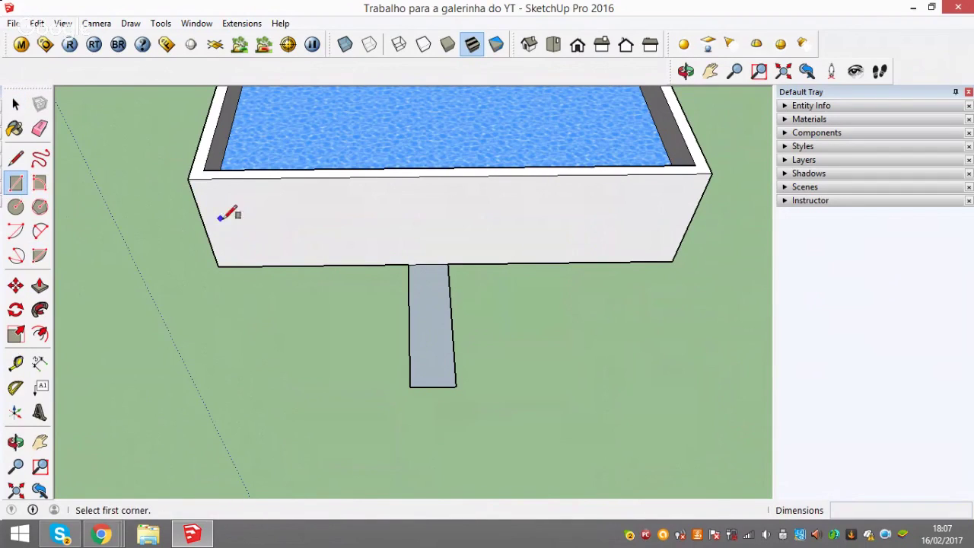
pyautogui.click(408, 265)
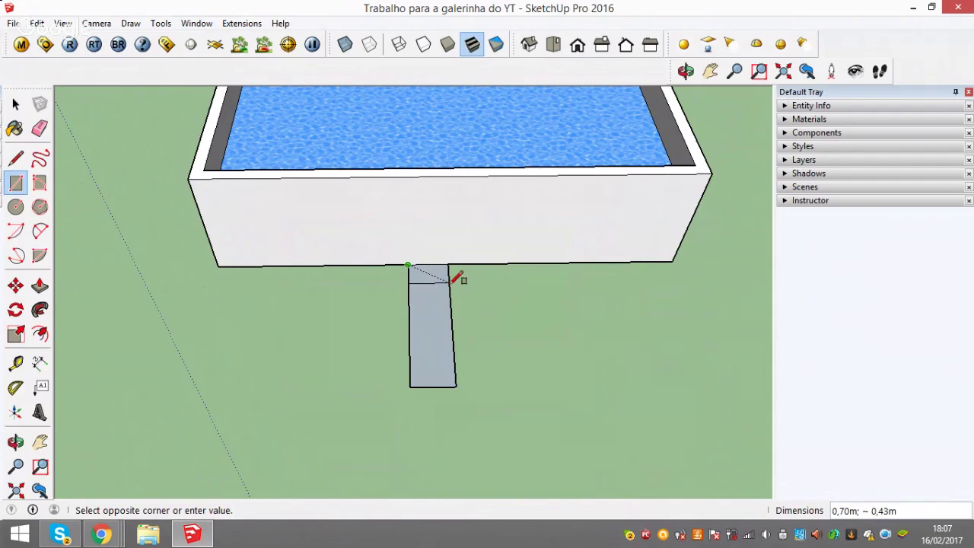
# Finish the 0,70 m × 0,50 m rectangle splitting the grey path beside the pool box
pyautogui.scroll(3, 449, 281)
pyautogui.scroll(1, 435, 273)
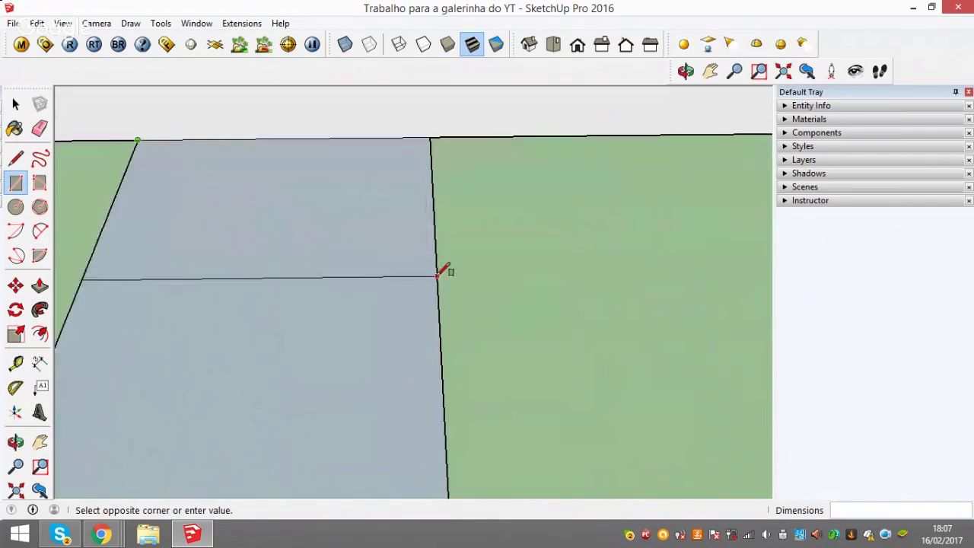
pyautogui.scroll(1, 437, 275)
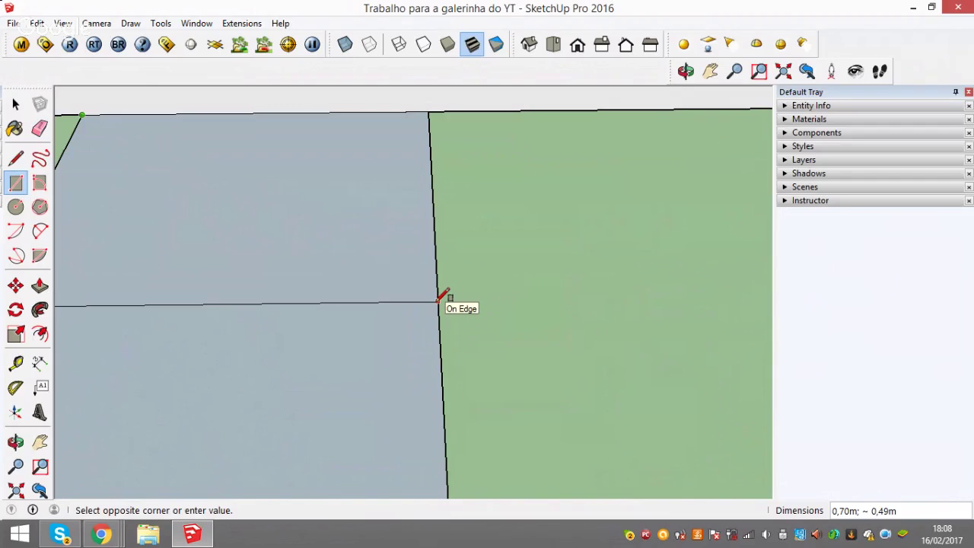
pyautogui.click(439, 306)
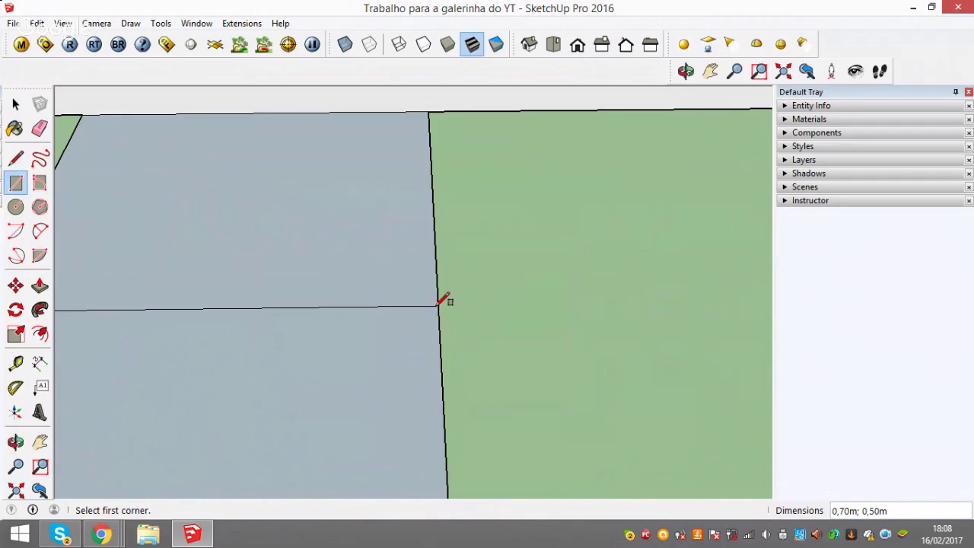
pyautogui.click(14, 105)
pyautogui.scroll(-2, 144, 236)
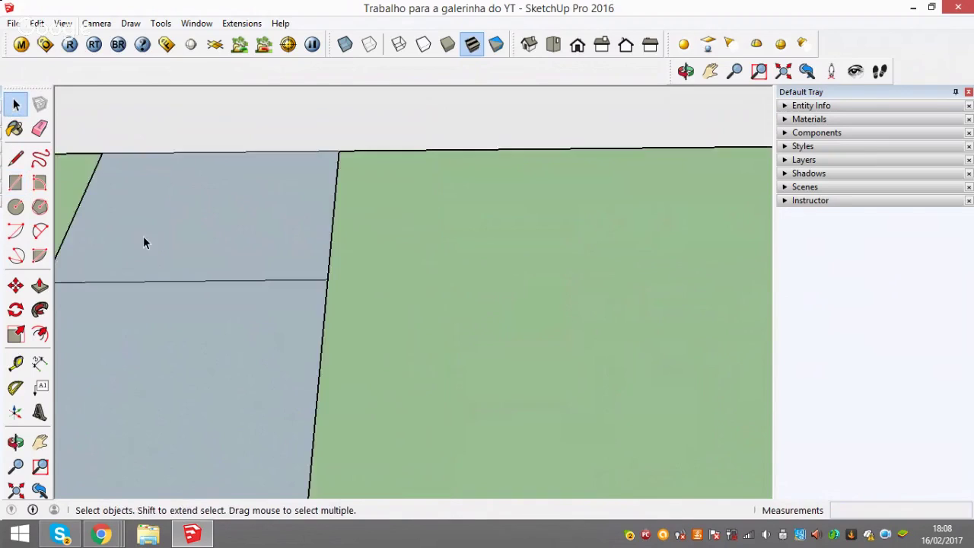
pyautogui.scroll(-2, 147, 236)
pyautogui.moveTo(146, 236)
pyautogui.mouseDown(button='middle')
pyautogui.moveTo(260, 263)
pyautogui.moveTo(422, 268)
pyautogui.mouseUp(button='middle')
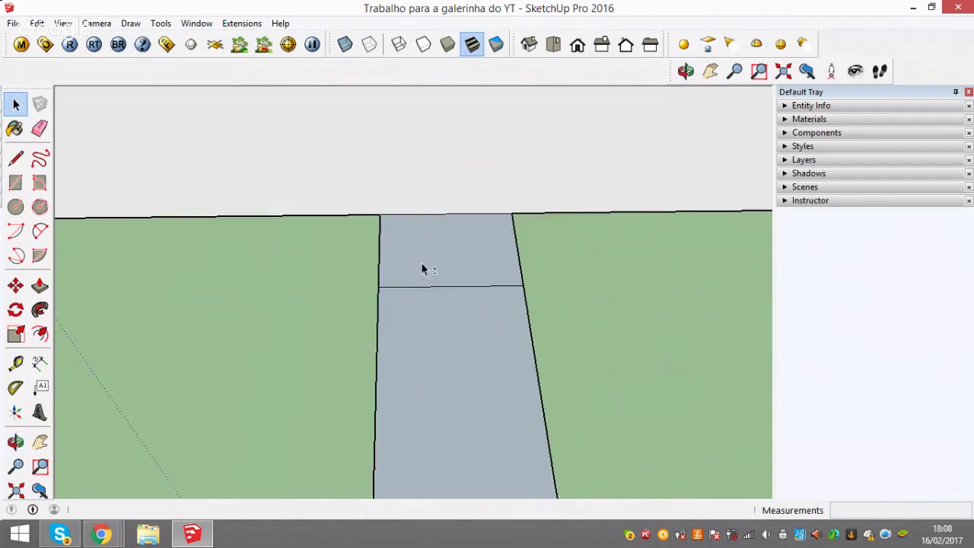
pyautogui.scroll(-2, 417, 266)
pyautogui.scroll(-1, 409, 255)
pyautogui.scroll(-2, 407, 248)
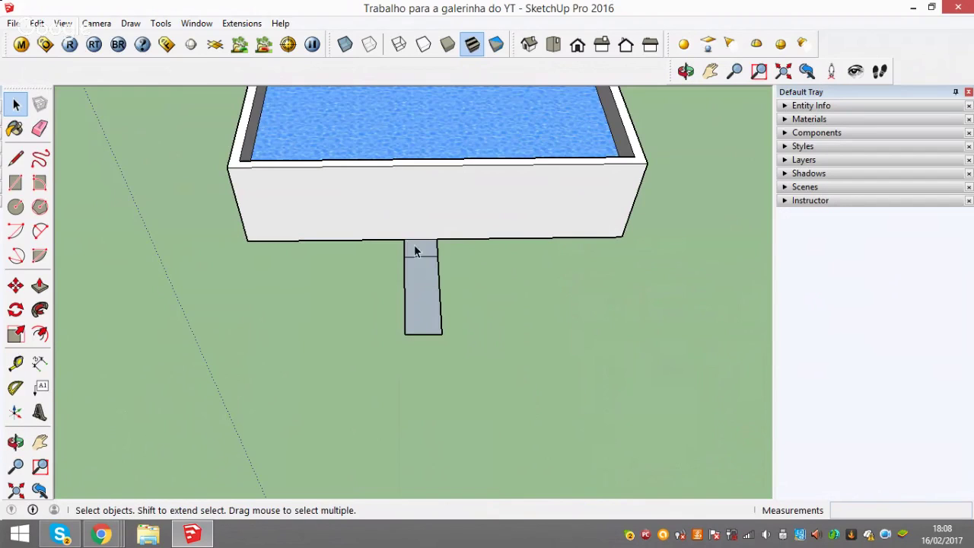
# Push/pull the small path rectangle up 2,00 m into a column against the pool wall
pyautogui.click(40, 286)
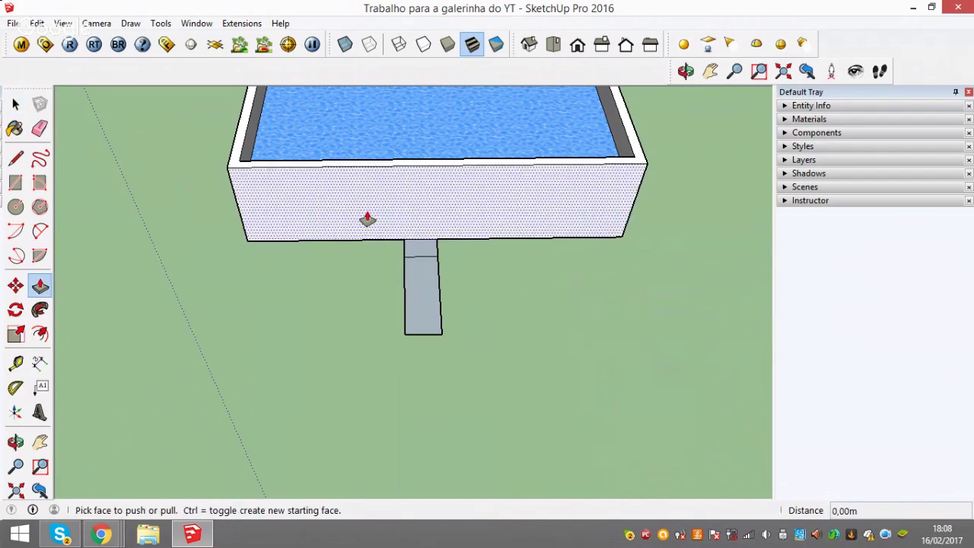
pyautogui.click(414, 249)
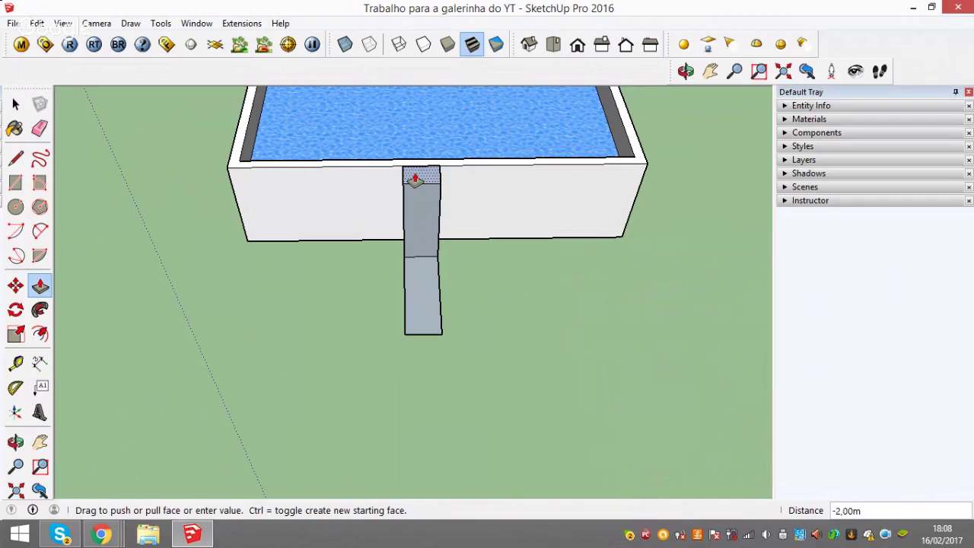
pyautogui.click(415, 179)
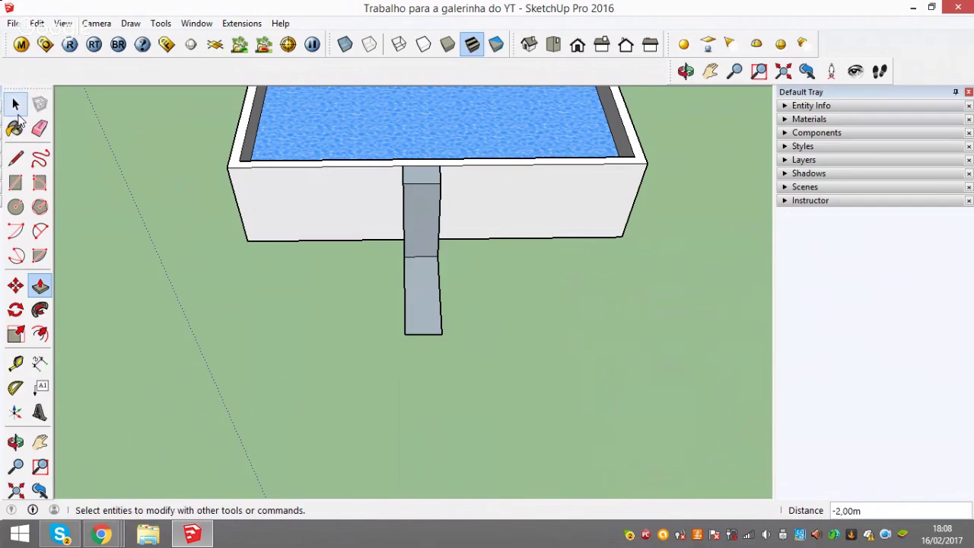
pyautogui.click(16, 105)
pyautogui.press('o')
pyautogui.moveTo(513, 209)
pyautogui.mouseDown()
pyautogui.moveTo(502, 322)
pyautogui.moveTo(518, 185)
pyautogui.mouseUp()
pyautogui.press('space')
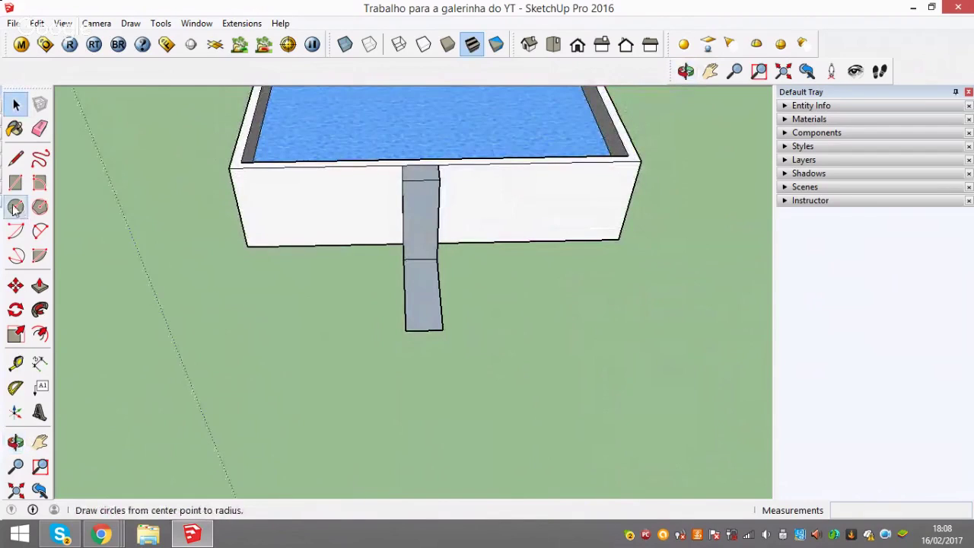
# Draw a 0,7 × 0,5 rectangle on the path from the column edge
pyautogui.click(15, 183)
pyautogui.click(404, 260)
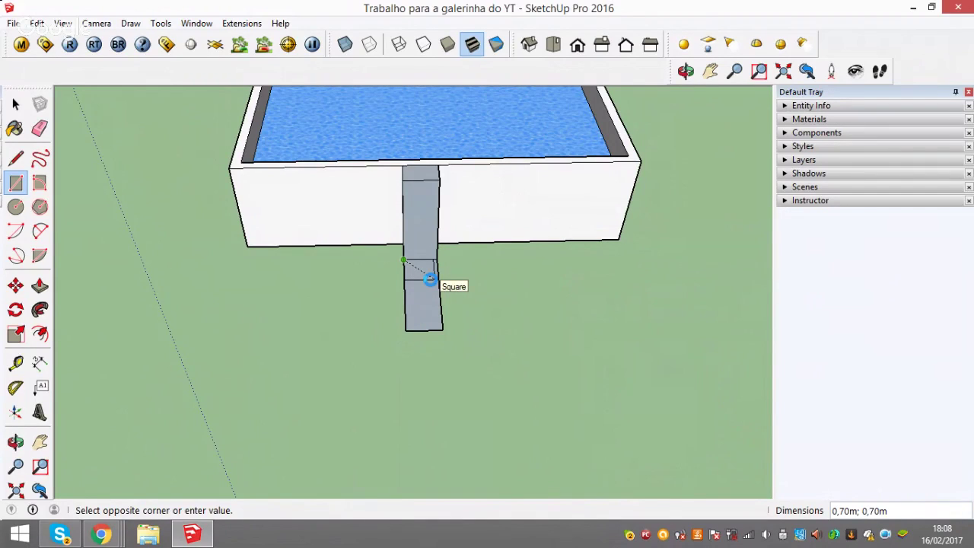
pyautogui.write('0,7;0')
pyautogui.write(',')
pyautogui.press('Return')
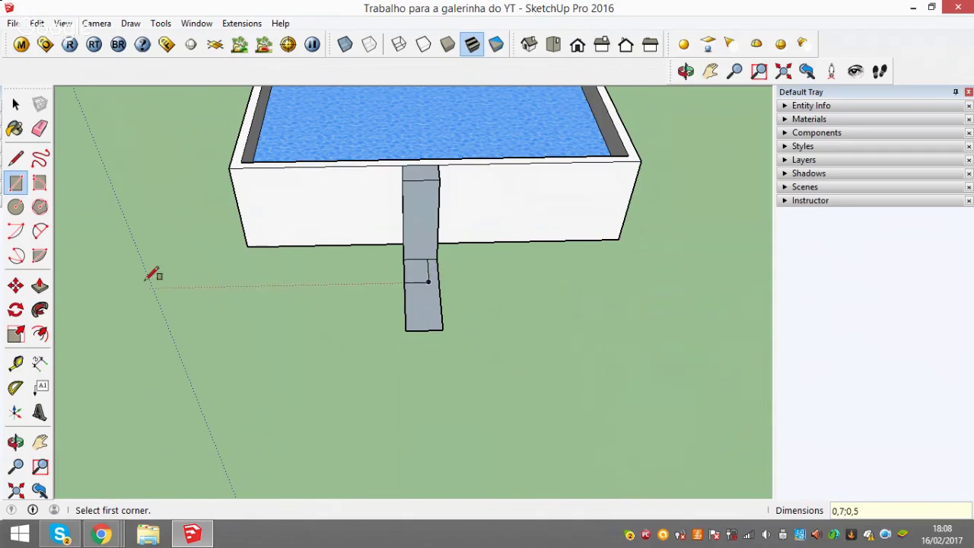
pyautogui.scroll(3, 434, 320)
pyautogui.scroll(2, 448, 270)
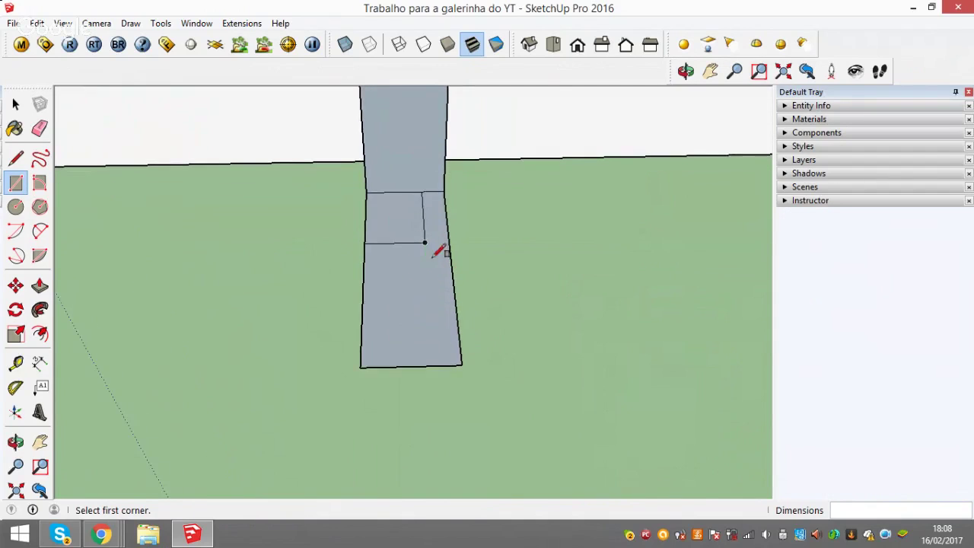
# Check distances from the path's left edge with the Tape Measure, then inspect the rectangle
pyautogui.click(16, 363)
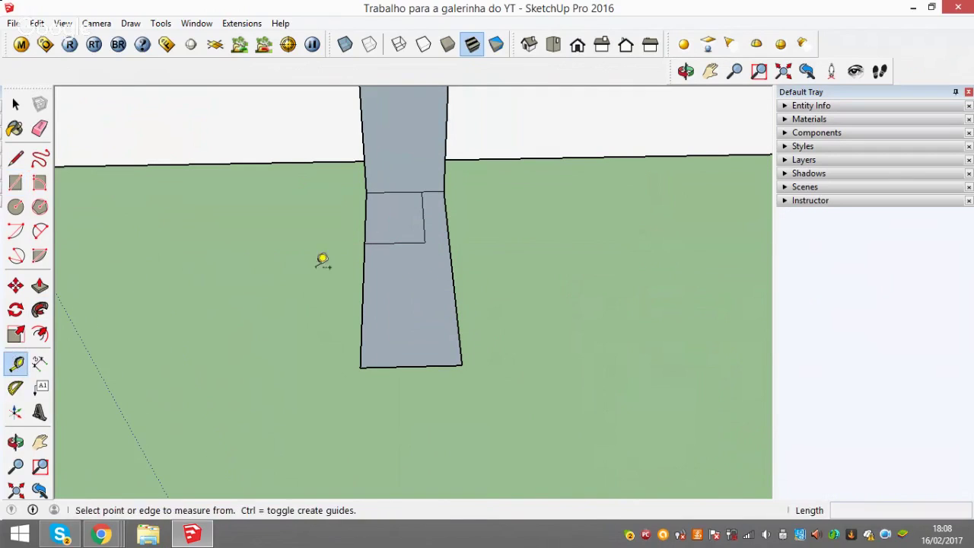
pyautogui.click(364, 216)
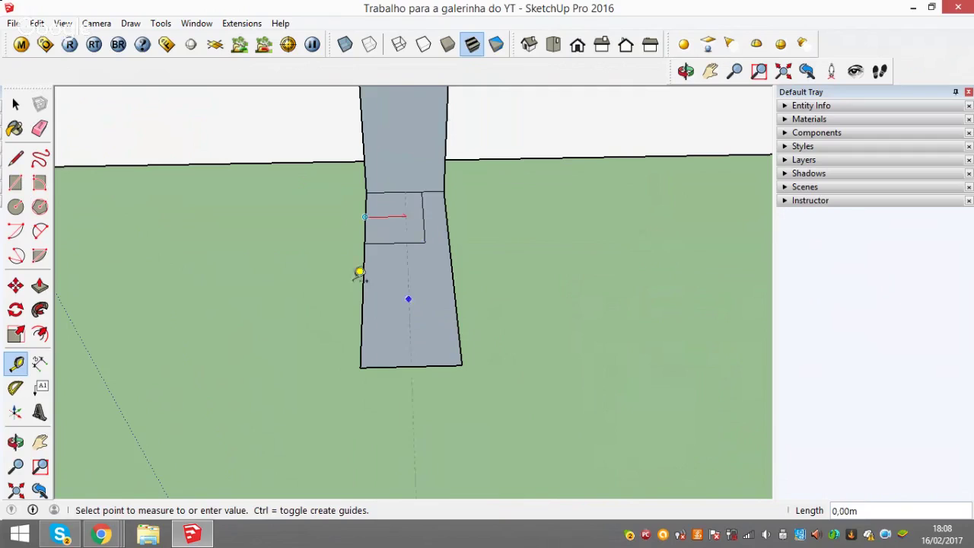
pyautogui.click(17, 105)
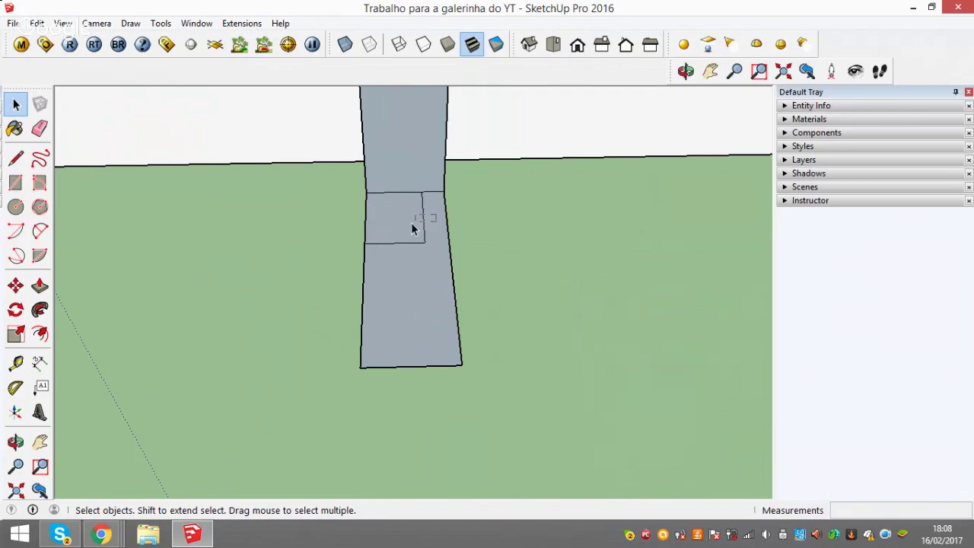
pyautogui.click(389, 239)
pyautogui.click(297, 223)
# Draw a 0,70 × 0,50 rectangle from the path's left edge below the column
pyautogui.click(16, 183)
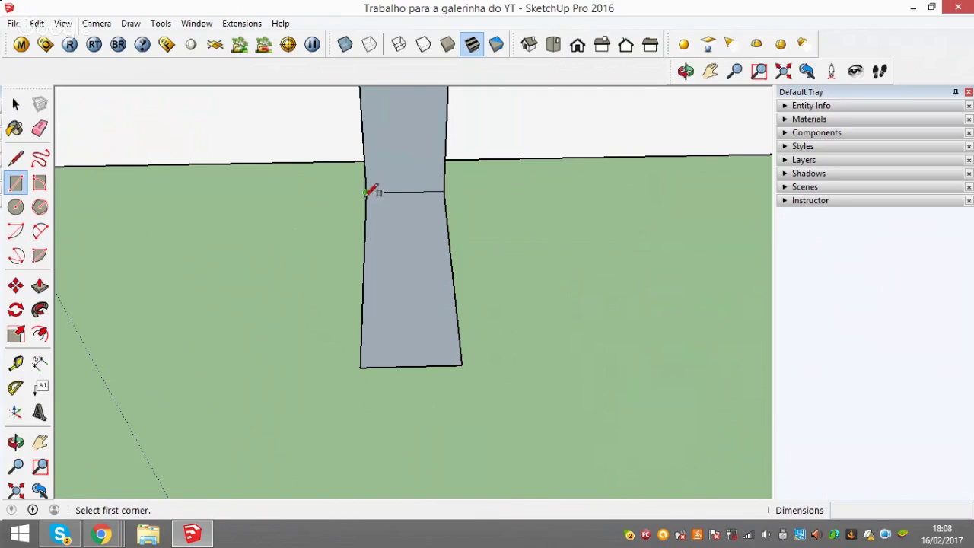
pyautogui.click(366, 192)
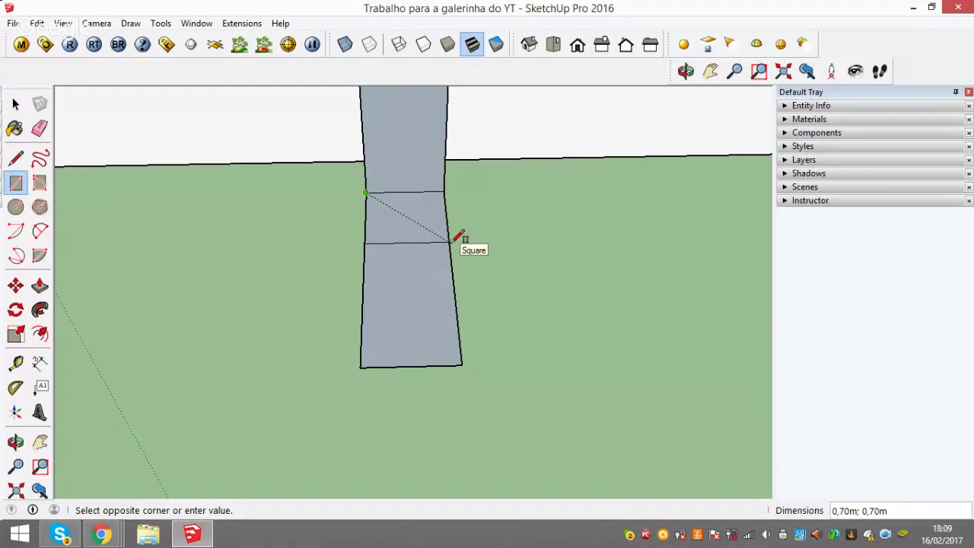
pyautogui.write('0;')
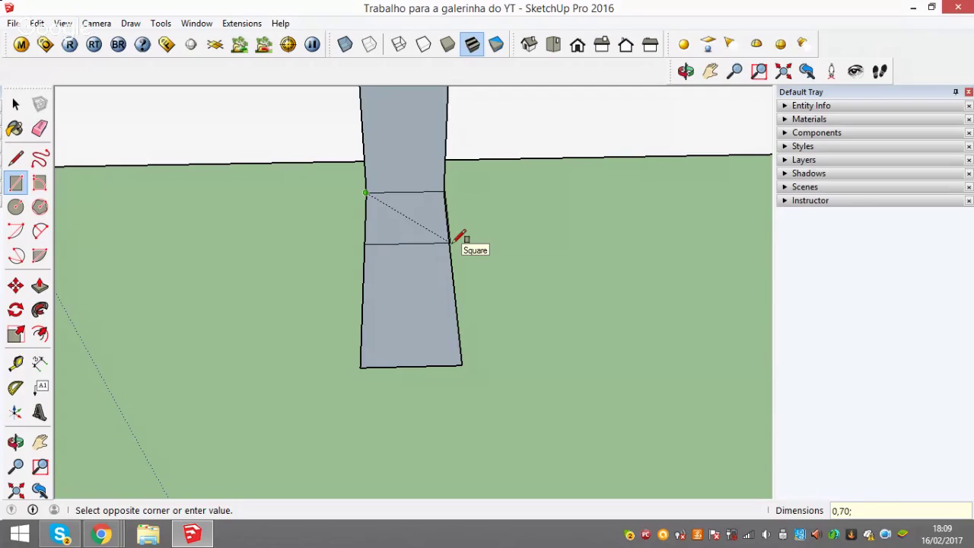
pyautogui.write('0,50')
pyautogui.press('Return')
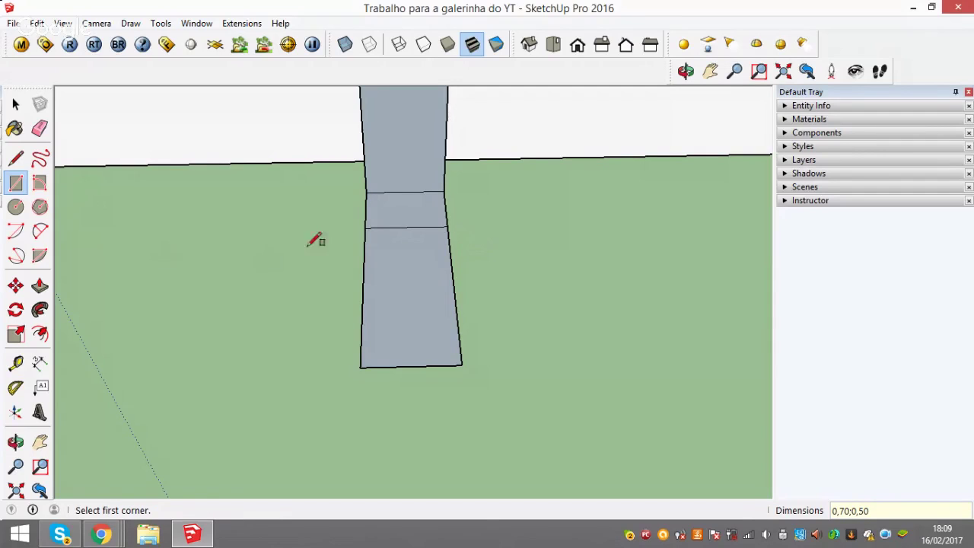
pyautogui.moveTo(315, 236)
pyautogui.mouseDown(button='middle')
pyautogui.moveTo(318, 330)
pyautogui.moveTo(307, 332)
pyautogui.mouseUp(button='middle')
pyautogui.scroll(-3, 307, 332)
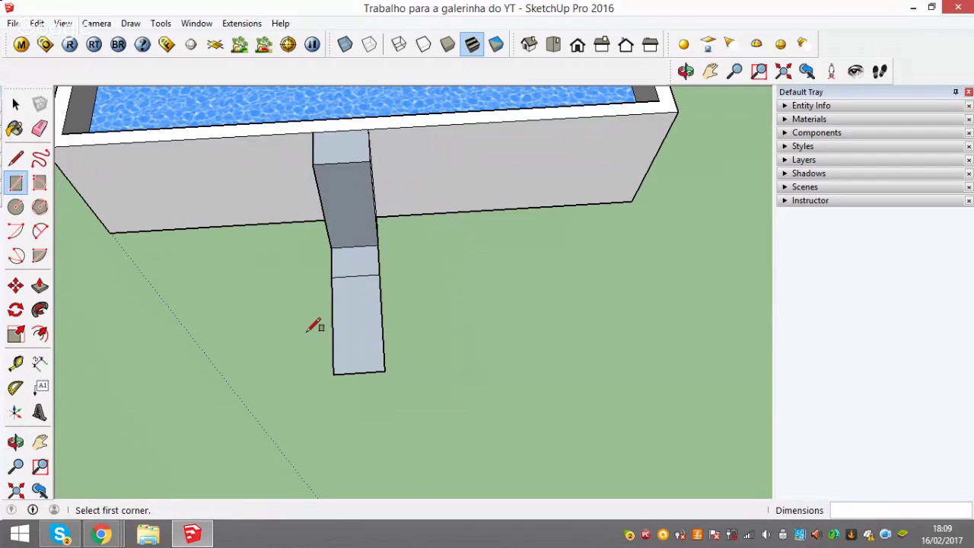
pyautogui.scroll(-2, 314, 325)
pyautogui.press('p')
pyautogui.rightClick(352, 234)
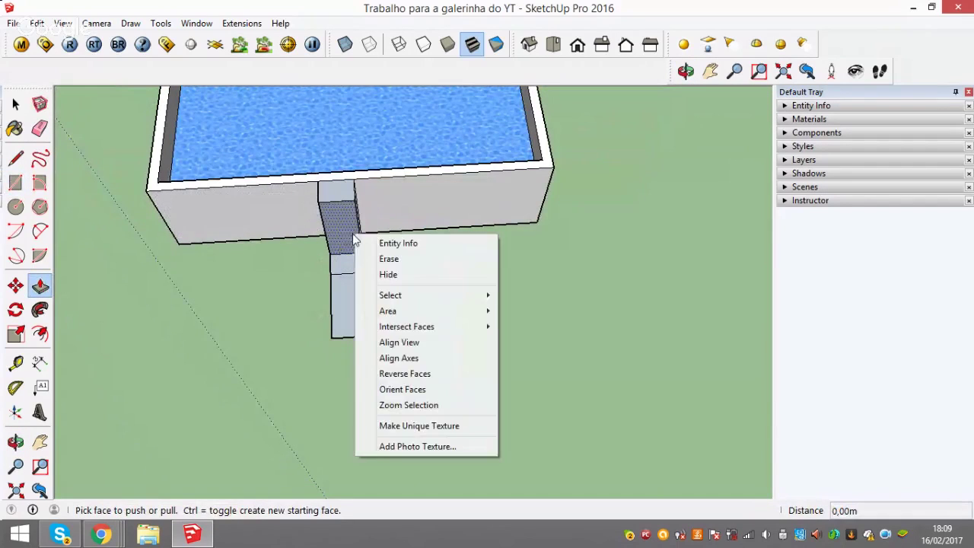
pyautogui.click(153, 140)
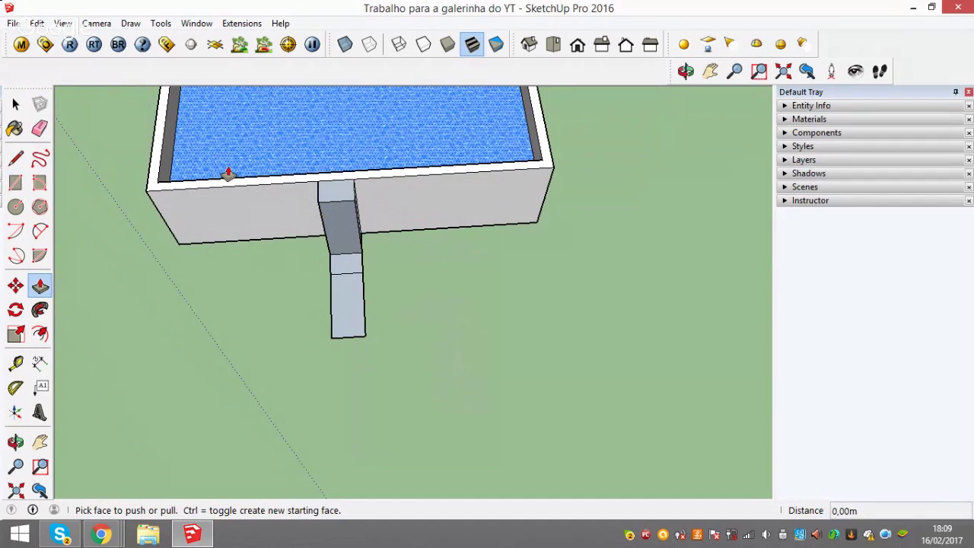
pyautogui.moveTo(228, 173); pyautogui.dragTo(352, 211, button='middle')
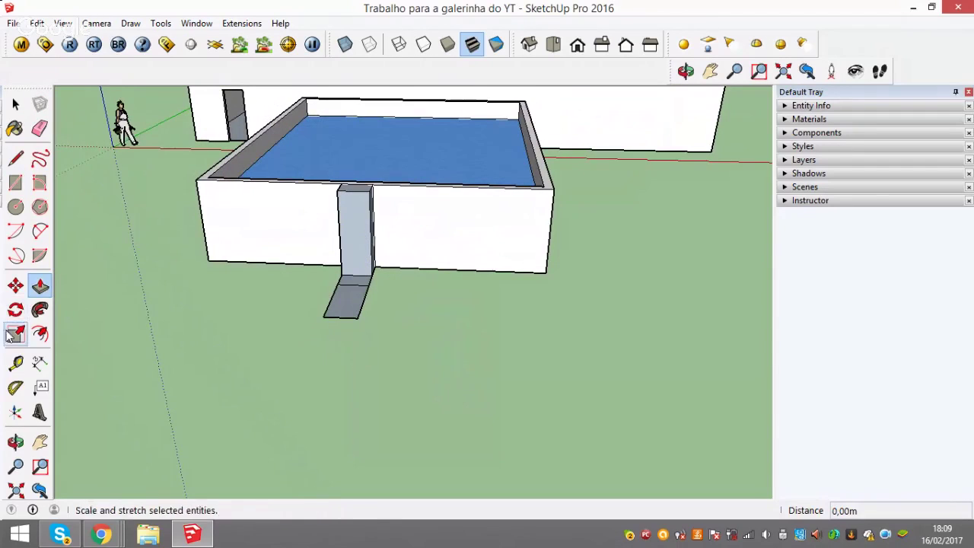
pyautogui.click(15, 363)
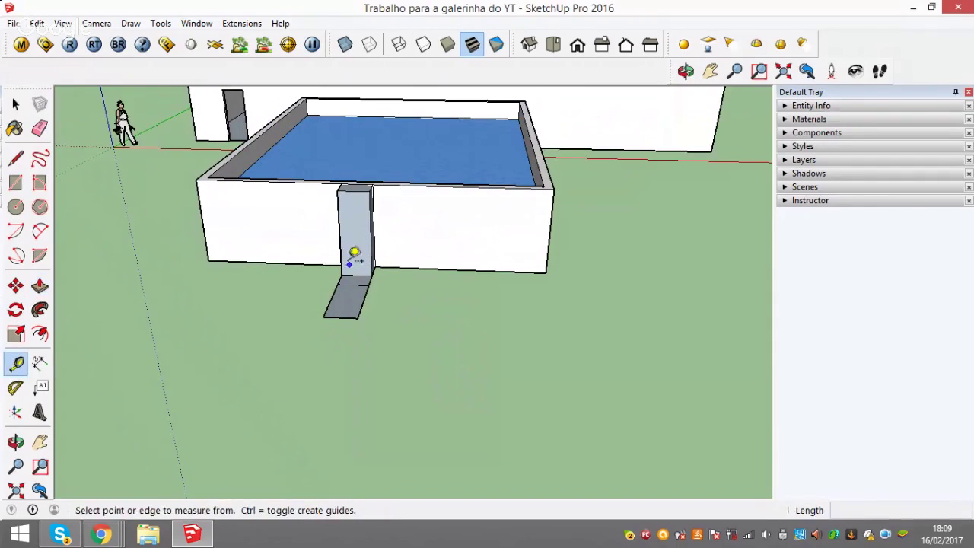
pyautogui.click(353, 188)
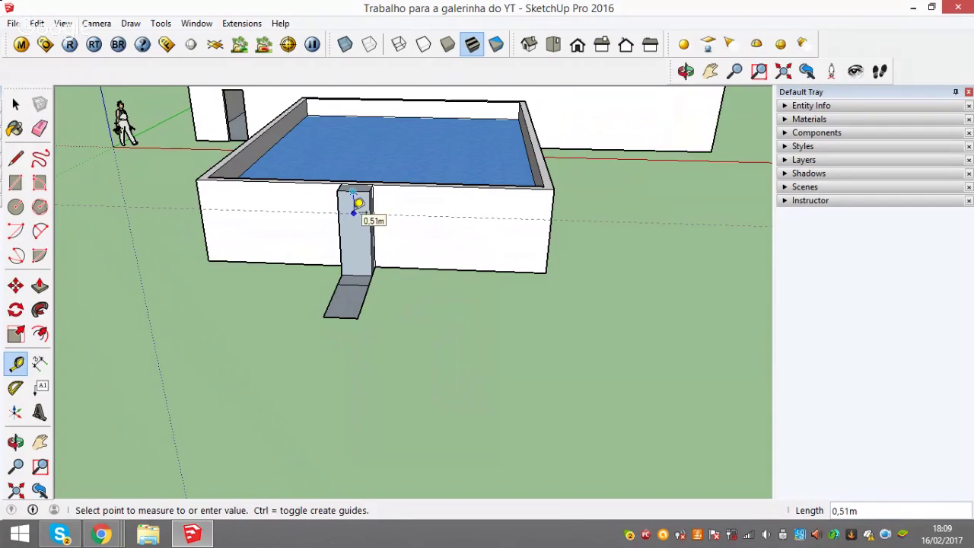
pyautogui.click(356, 189)
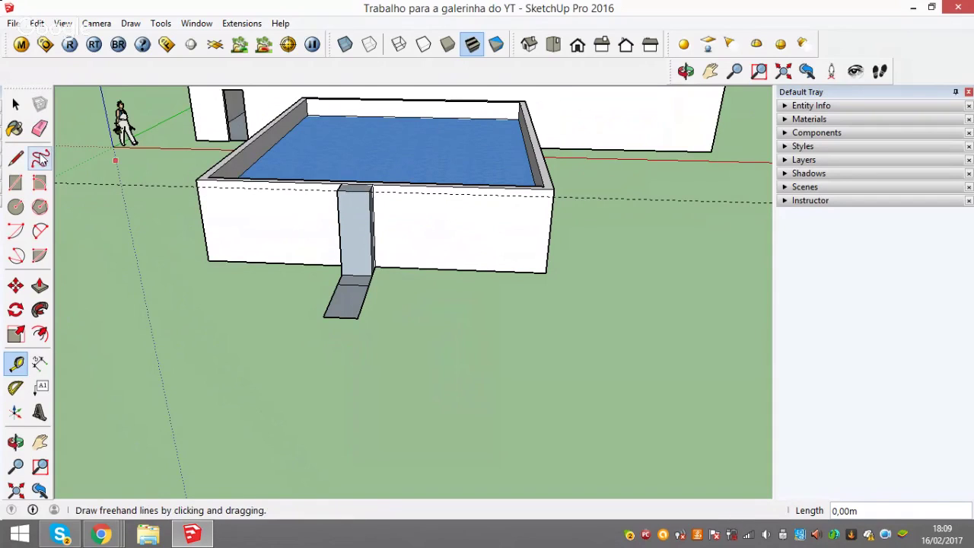
pyautogui.hotkey('ctrl', 'z')
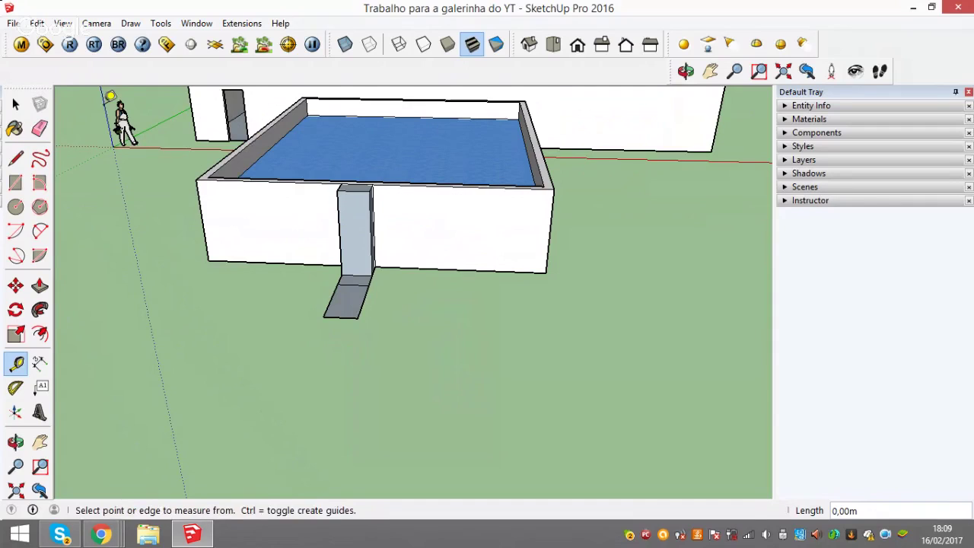
pyautogui.press('space')
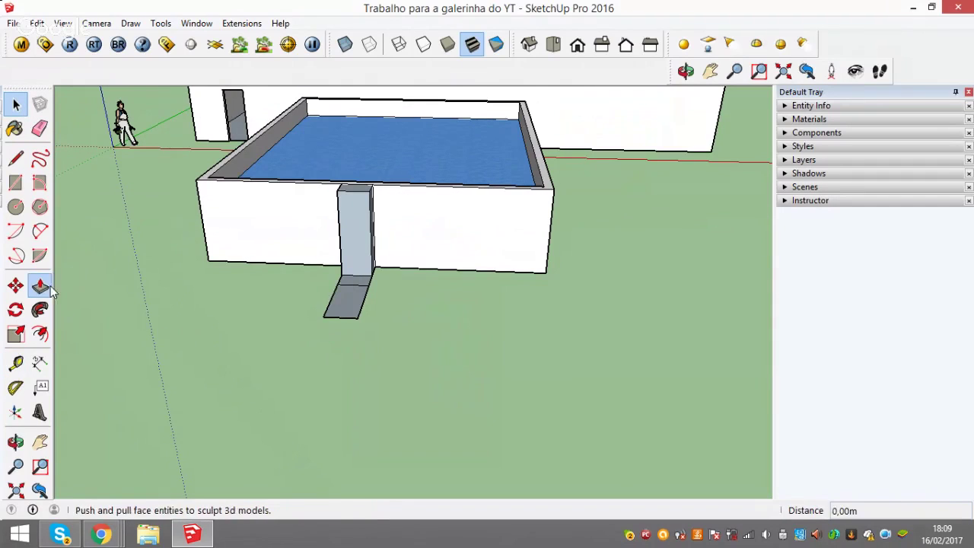
pyautogui.click(41, 285)
# Raise the stair block to 1,90 m and push its top down 0,10 m
pyautogui.moveTo(360, 283); pyautogui.dragTo(361, 209)
pyautogui.write('1,9')
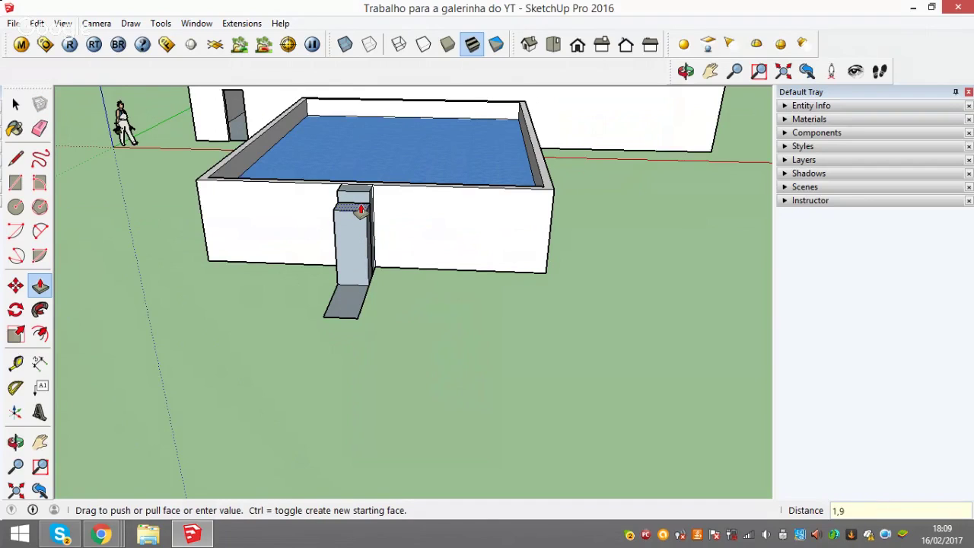
pyautogui.write('0m')
pyautogui.press('Return')
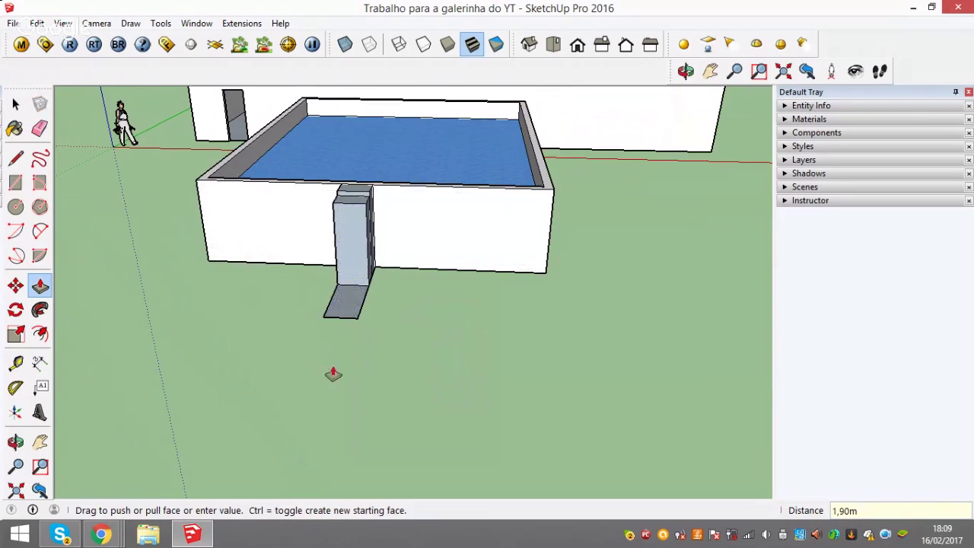
pyautogui.click(359, 204)
pyautogui.write('0,1')
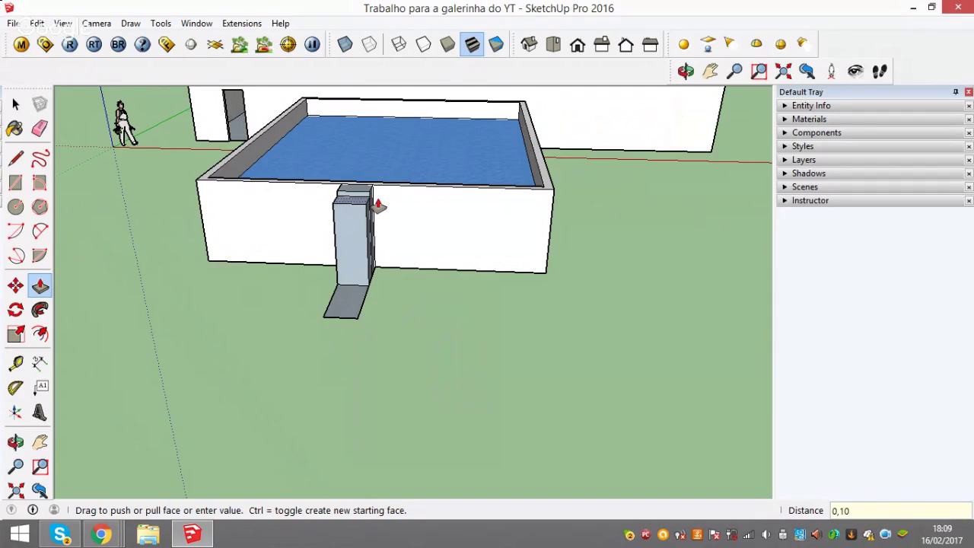
pyautogui.press('Return')
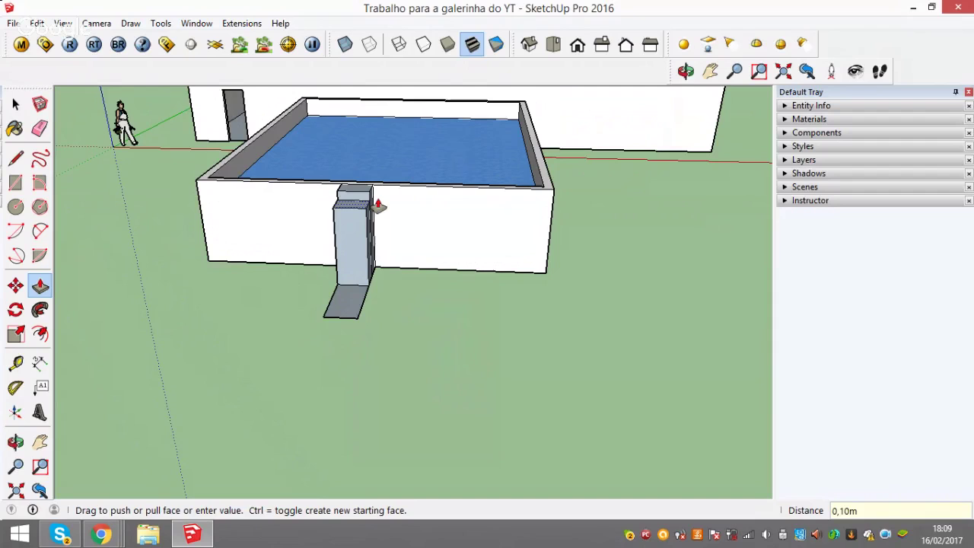
# Start a Tape Measure measurement from the column's bottom corner
pyautogui.click(15, 107)
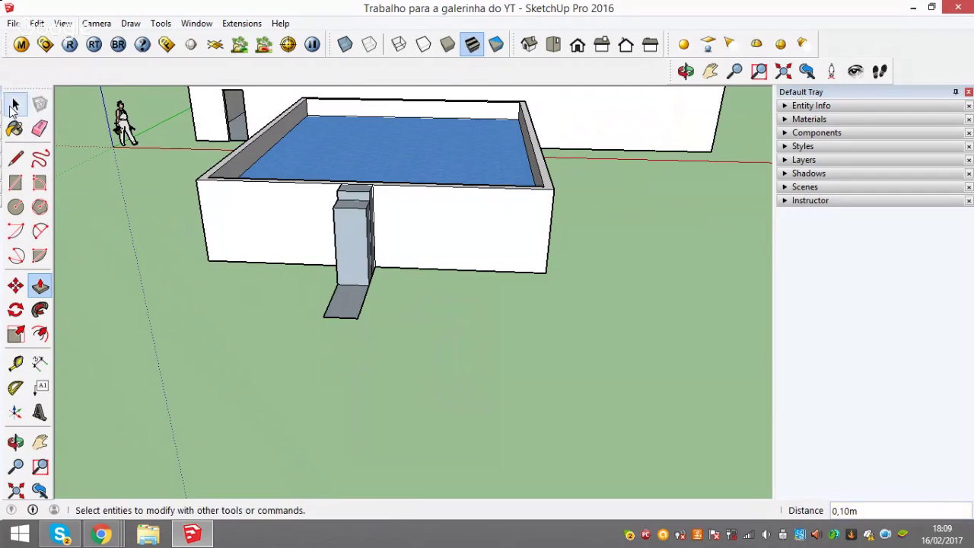
pyautogui.click(17, 364)
pyautogui.click(353, 285)
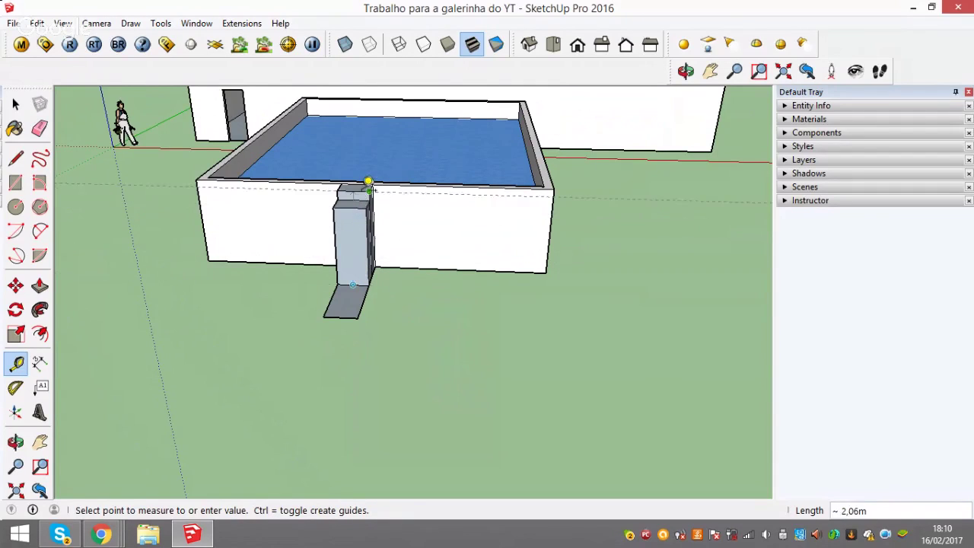
pyautogui.click(359, 183)
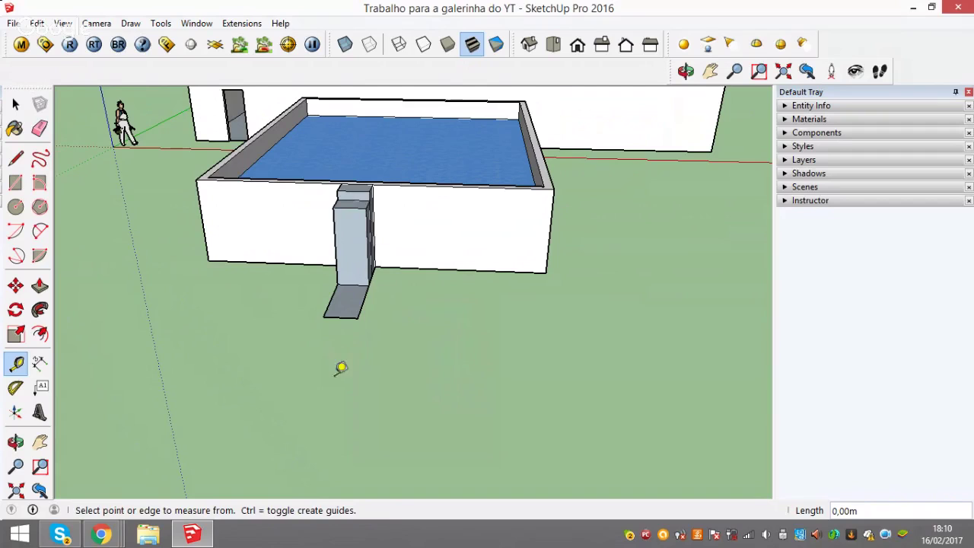
pyautogui.scroll(5, 374, 279)
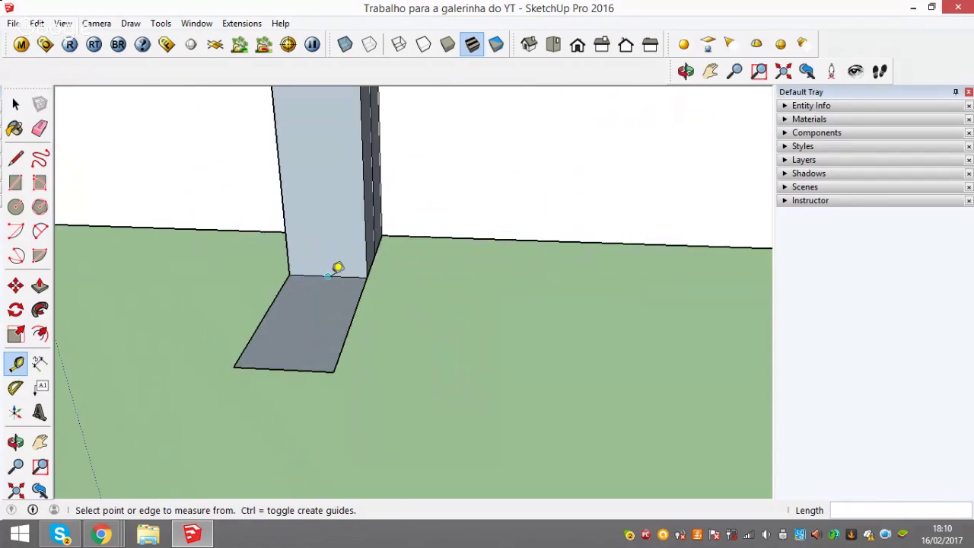
pyautogui.click(327, 276)
pyautogui.scroll(-2, 335, 146)
pyautogui.scroll(-2, 335, 148)
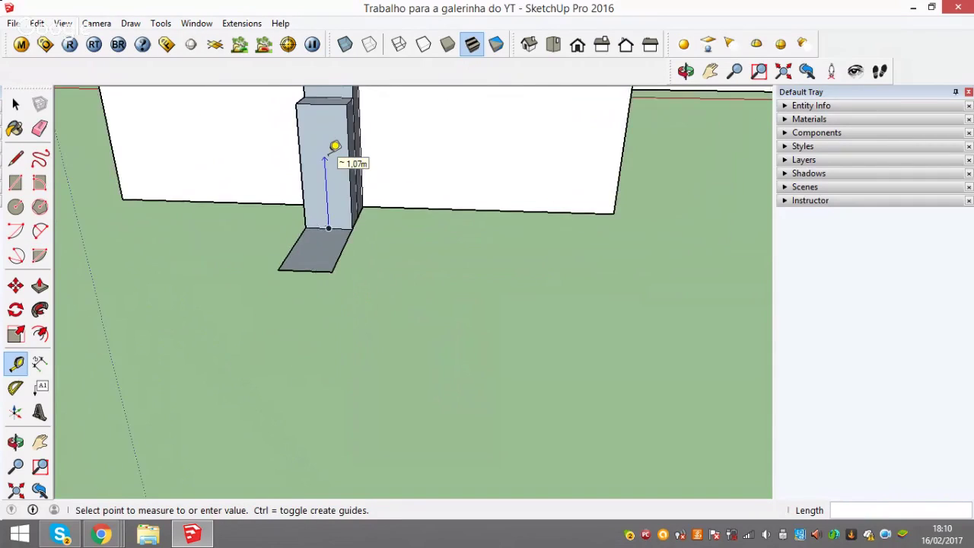
pyautogui.scroll(-2, 333, 130)
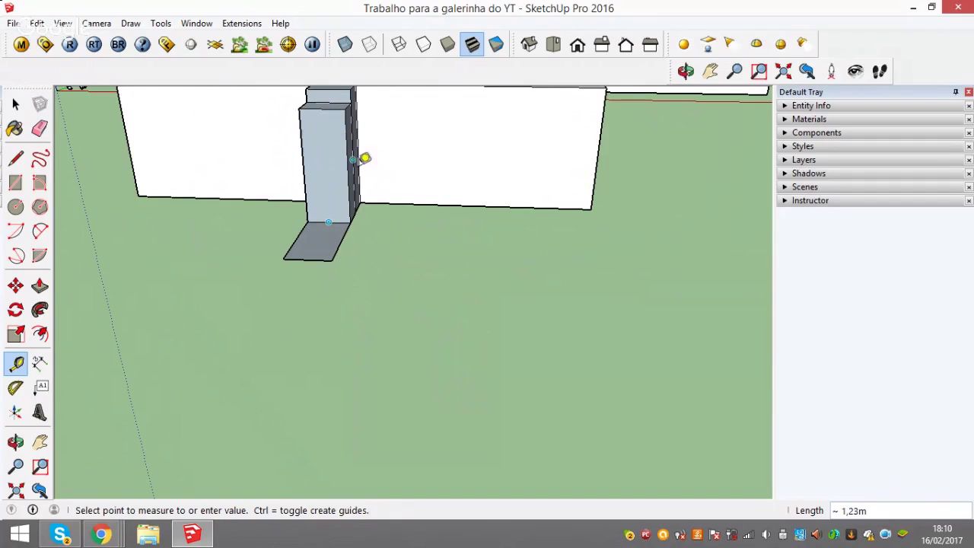
pyautogui.scroll(5, 373, 217)
pyautogui.scroll(-3, 297, 134)
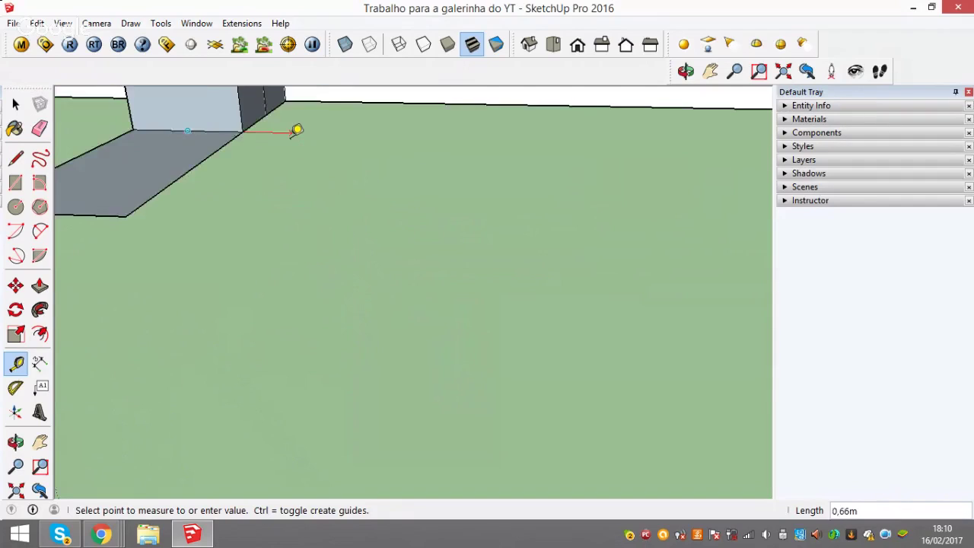
pyautogui.scroll(-2, 296, 130)
pyautogui.click(16, 104)
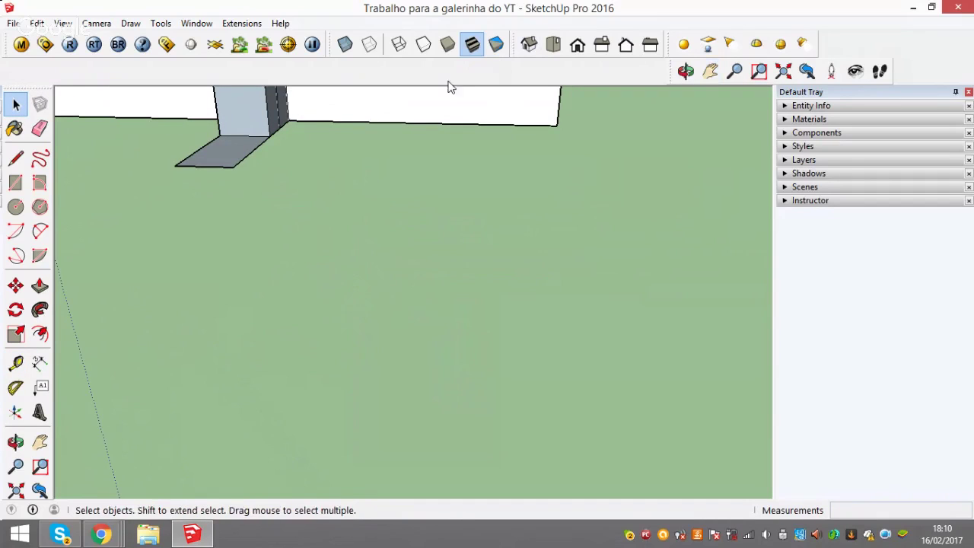
pyautogui.moveTo(353, 146)
pyautogui.mouseDown(button='middle')
pyautogui.moveTo(488, 170)
pyautogui.moveTo(430, 163)
pyautogui.moveTo(427, 240)
pyautogui.mouseUp(button='middle')
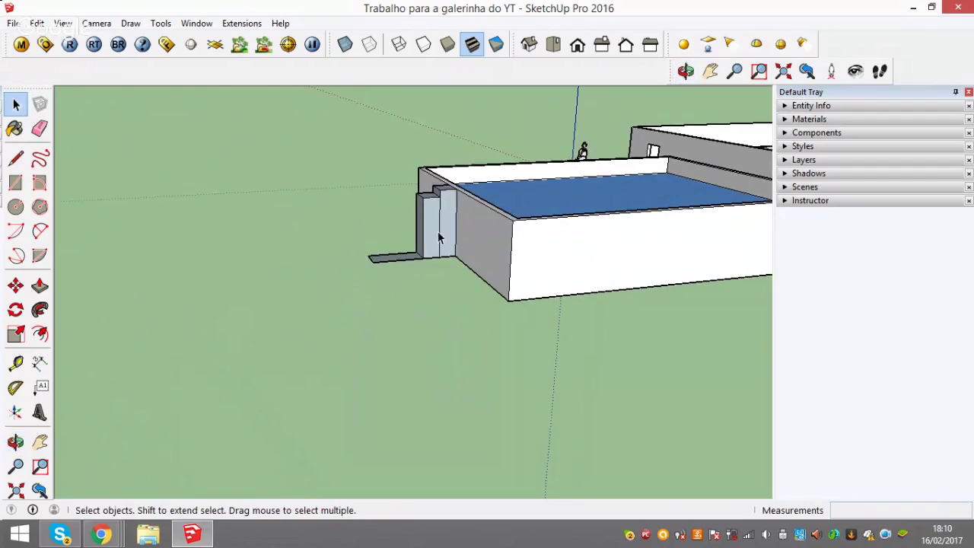
# Delete the stray vertical edge on the stair column
pyautogui.click(438, 238)
pyautogui.click(353, 210)
pyautogui.press('Delete')
# Place a guide line 0,20 m above the lower step's inner corner
pyautogui.moveTo(374, 236); pyautogui.dragTo(562, 197, button='middle')
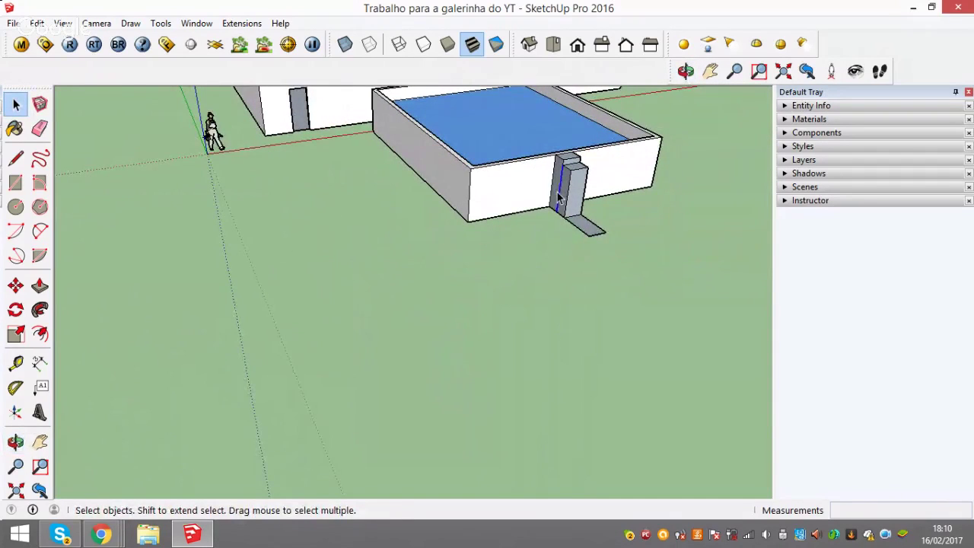
pyautogui.moveTo(559, 198)
pyautogui.mouseDown(button='middle')
pyautogui.moveTo(395, 240)
pyautogui.moveTo(290, 209)
pyautogui.moveTo(484, 223)
pyautogui.mouseUp(button='middle')
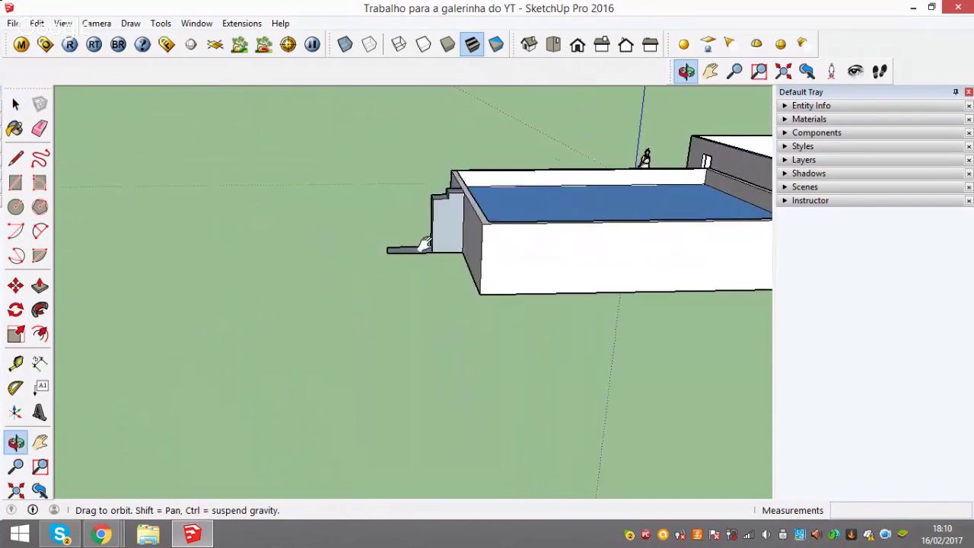
pyautogui.scroll(3, 485, 223)
pyautogui.scroll(1, 484, 223)
pyautogui.scroll(2, 476, 233)
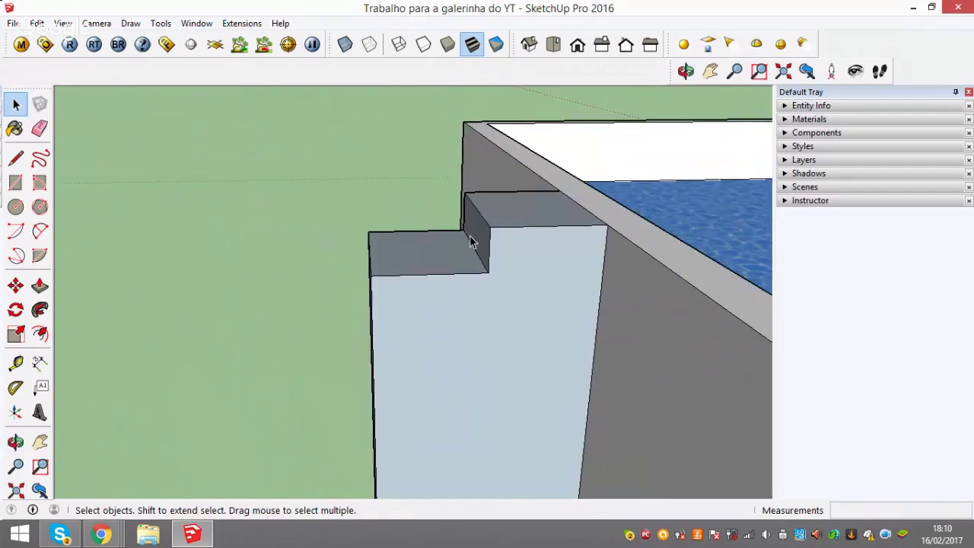
pyautogui.scroll(2, 461, 239)
pyautogui.click(15, 362)
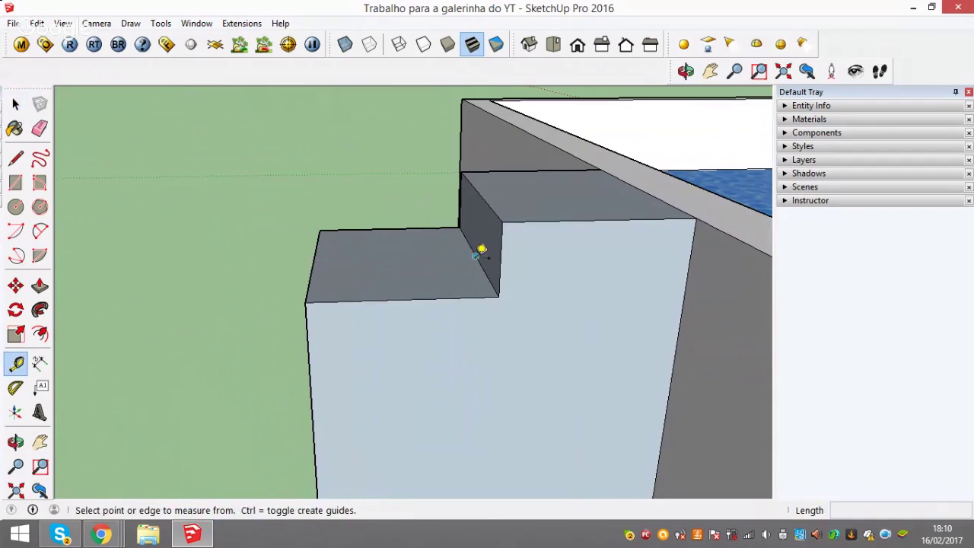
pyautogui.click(476, 257)
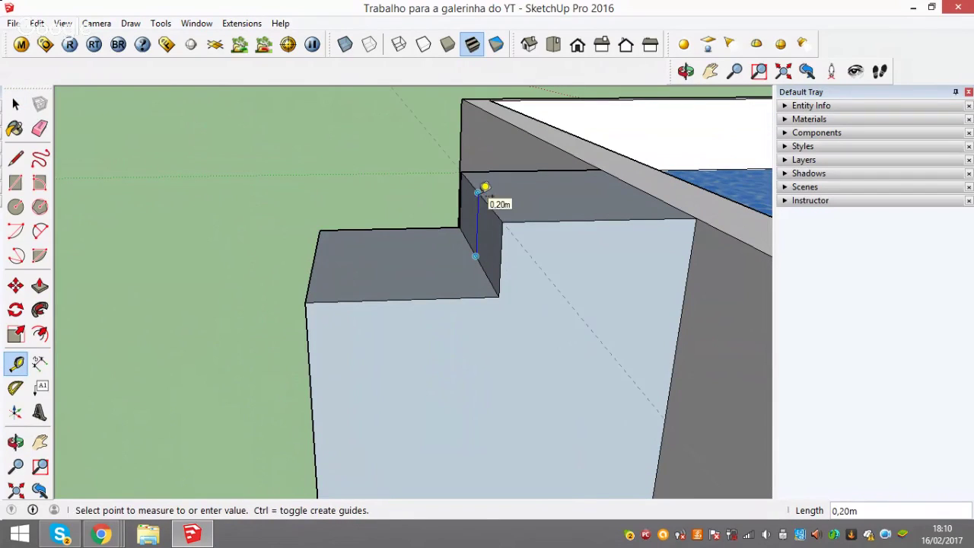
pyautogui.click(477, 248)
# Measure the 1,80 m step height from the step's base edge
pyautogui.scroll(-1, 470, 315)
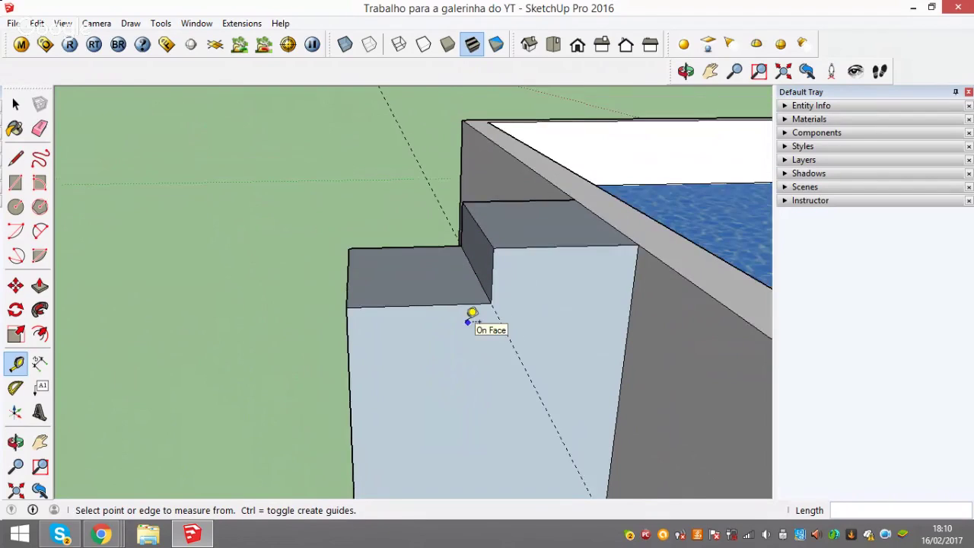
pyautogui.scroll(-1, 470, 315)
pyautogui.scroll(-1, 472, 312)
pyautogui.moveTo(457, 355)
pyautogui.mouseDown(button='middle')
pyautogui.moveTo(441, 297)
pyautogui.moveTo(434, 491)
pyautogui.moveTo(463, 272)
pyautogui.mouseUp(button='middle')
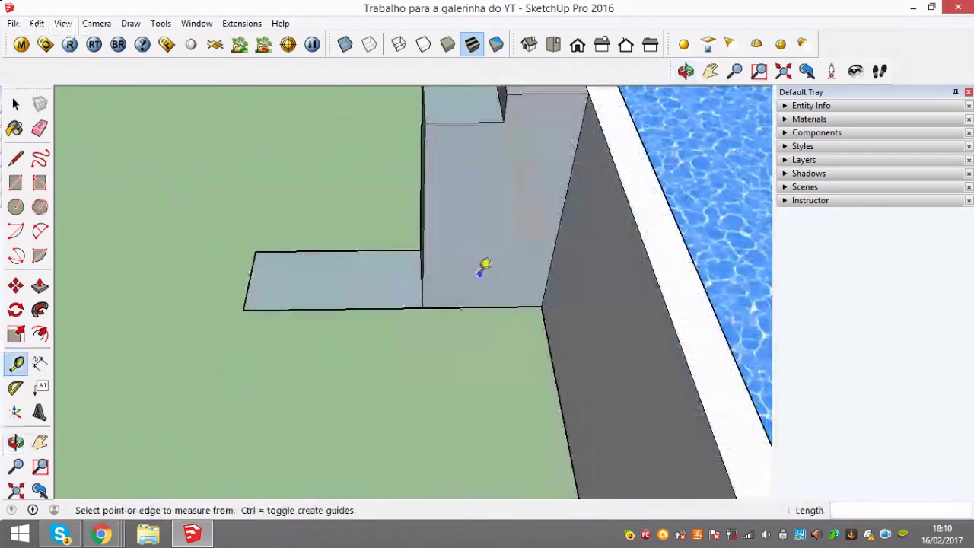
pyautogui.scroll(-2, 477, 266)
pyautogui.click(510, 297)
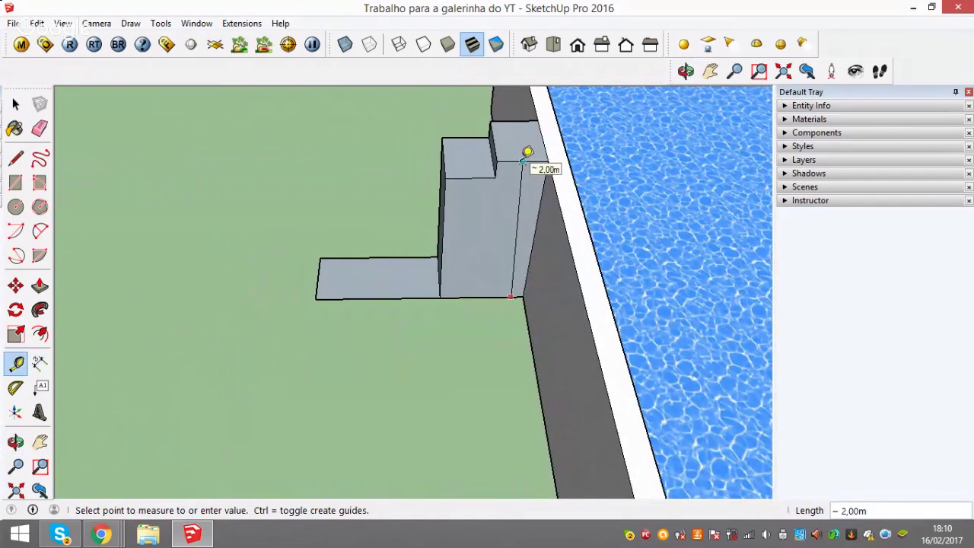
pyautogui.click(508, 286)
pyautogui.click(461, 296)
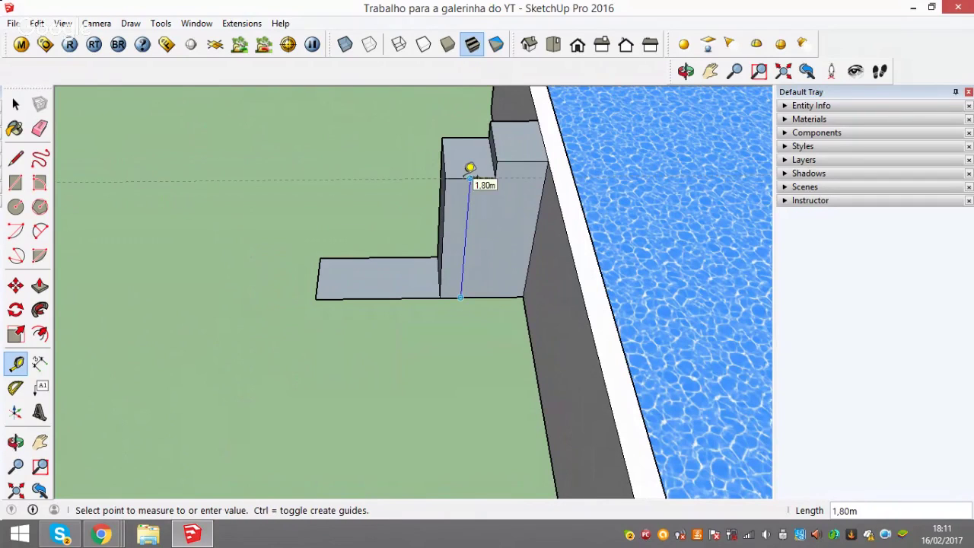
pyautogui.click(461, 295)
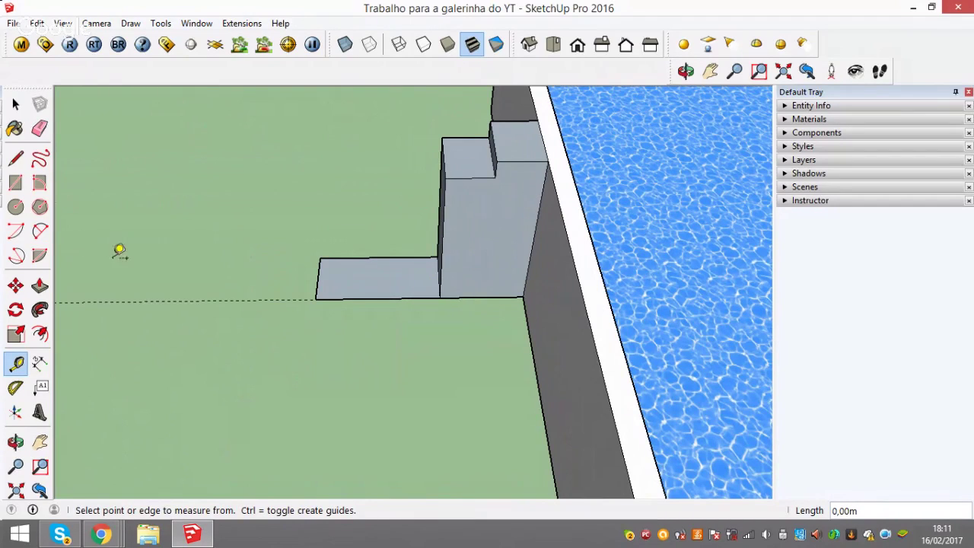
pyautogui.scroll(-2, 274, 277)
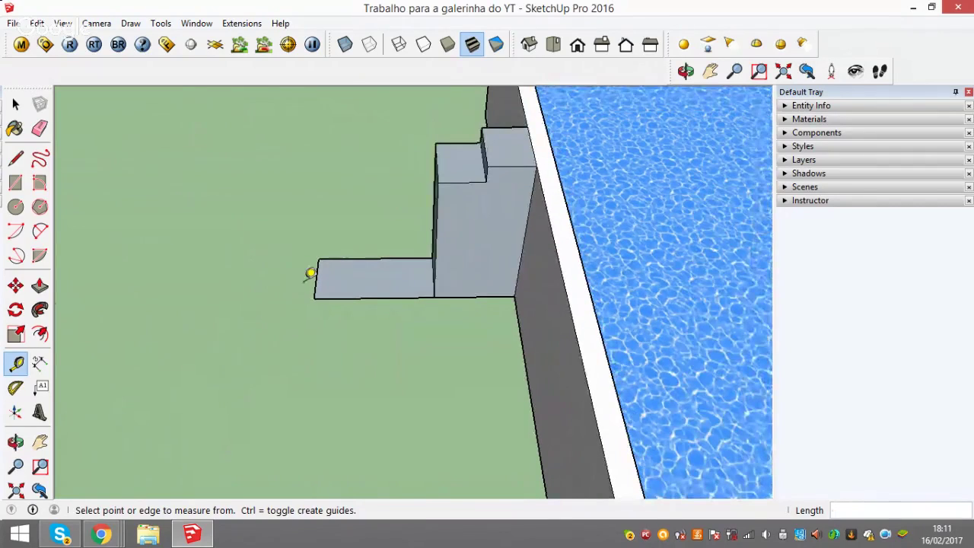
pyautogui.moveTo(310, 272); pyautogui.dragTo(663, 274, button='middle')
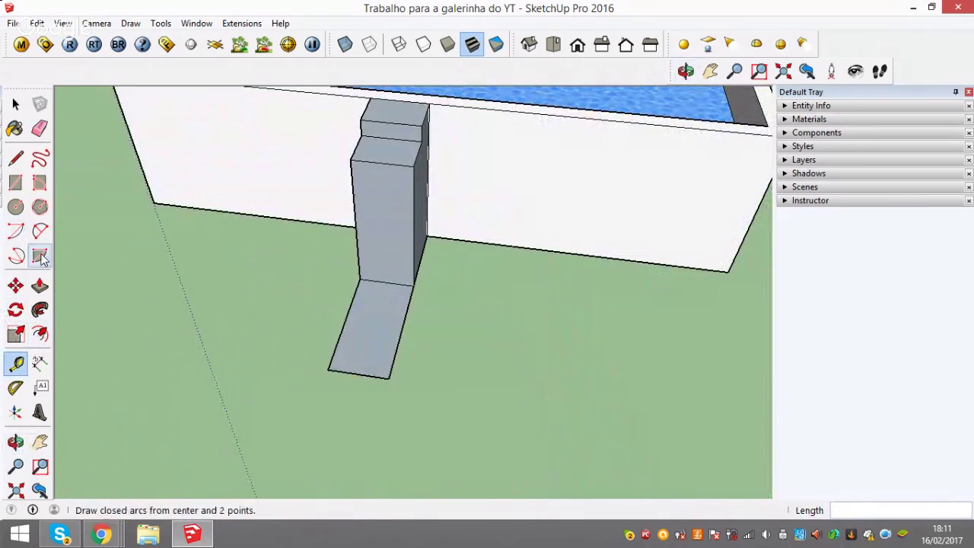
# Draw a rectangle at the column base and pull it up 1,60 m as a new step
pyautogui.click(15, 184)
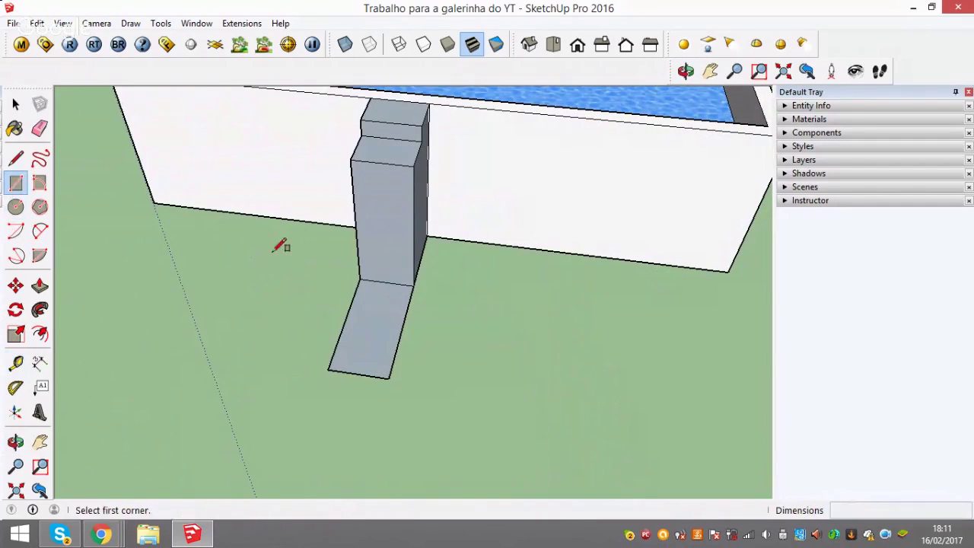
pyautogui.click(360, 279)
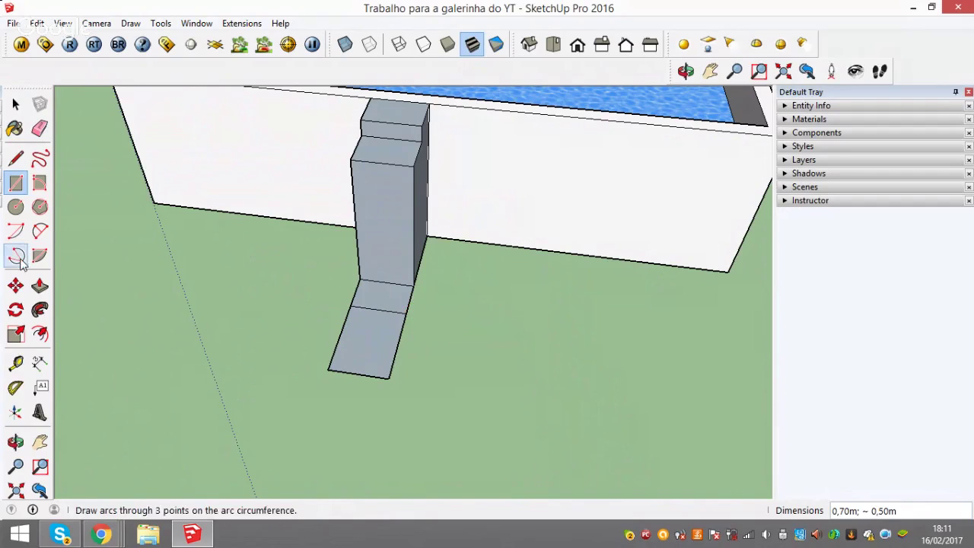
pyautogui.click(40, 285)
pyautogui.click(391, 300)
pyautogui.write('1,6')
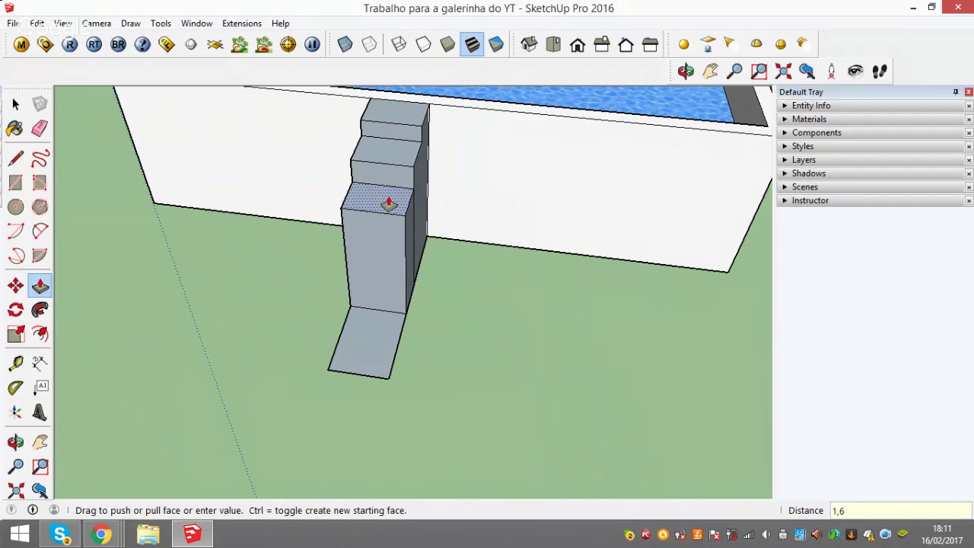
pyautogui.press('Return')
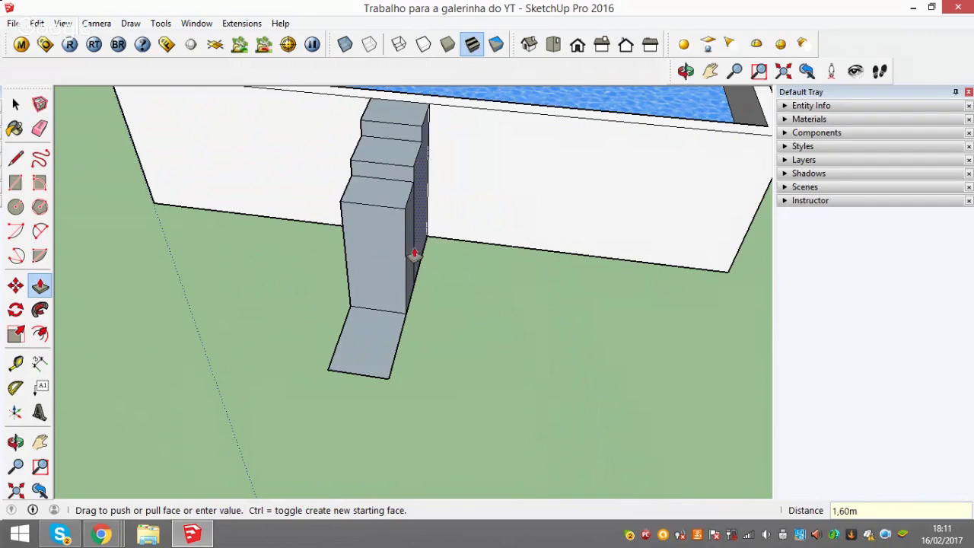
pyautogui.press('space')
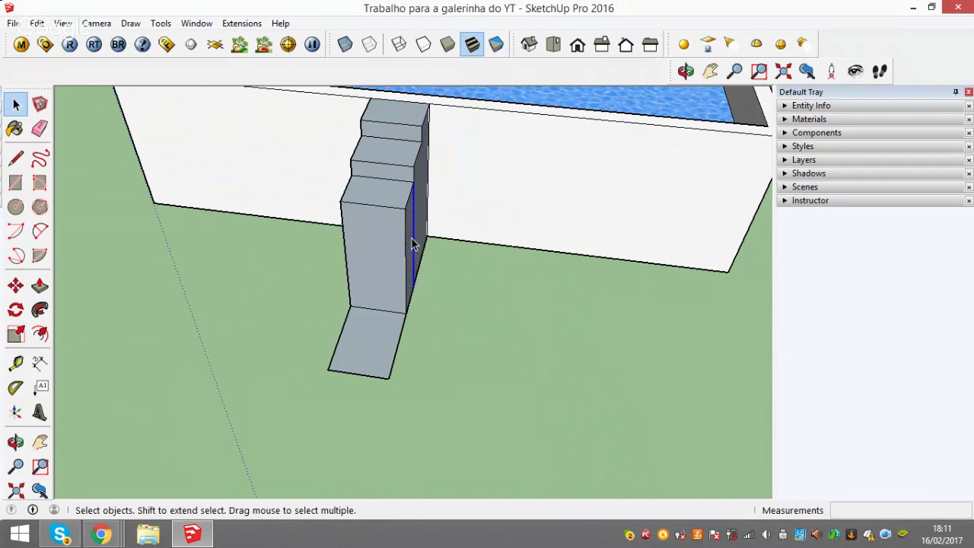
# Delete the edge splitting the column's front face, keeping the stair-foot slab intact
pyautogui.moveTo(411, 242); pyautogui.dragTo(342, 242, button='middle')
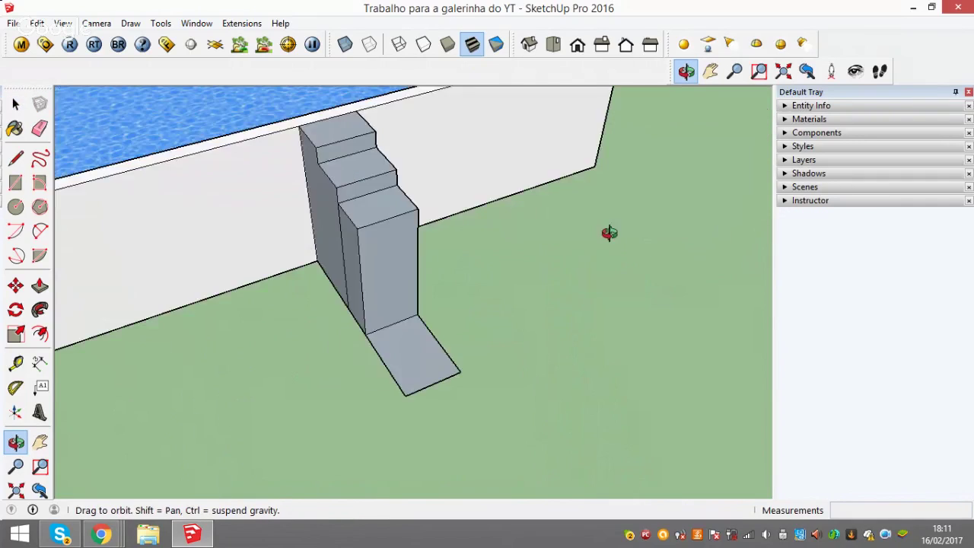
pyautogui.click(346, 251)
pyautogui.press('Delete')
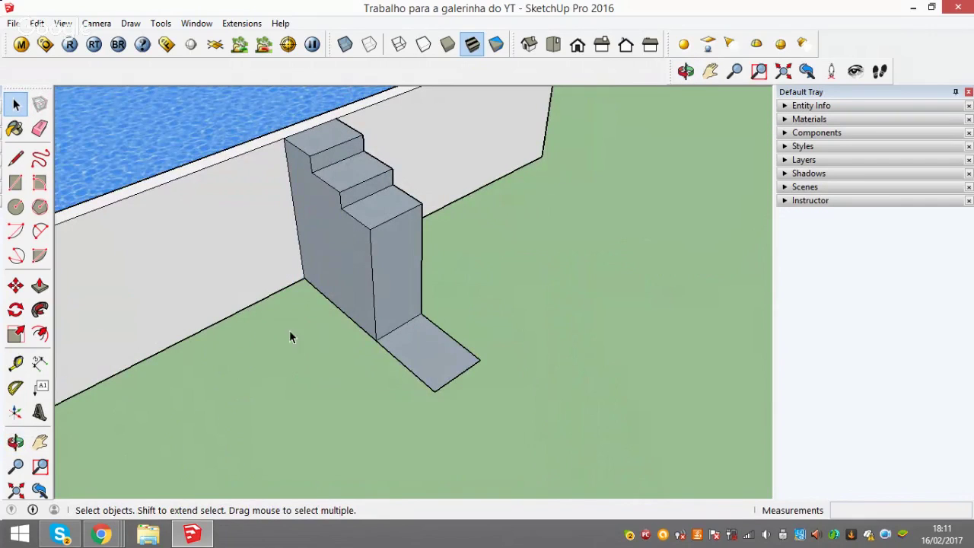
pyautogui.click(456, 383)
pyautogui.click(451, 384)
pyautogui.press('Delete')
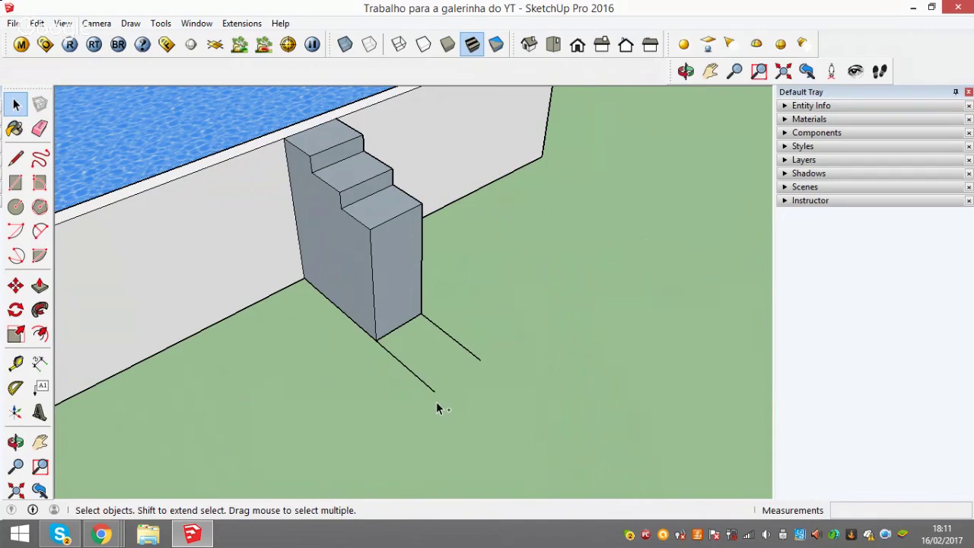
pyautogui.hotkey('ctrl', 'z')
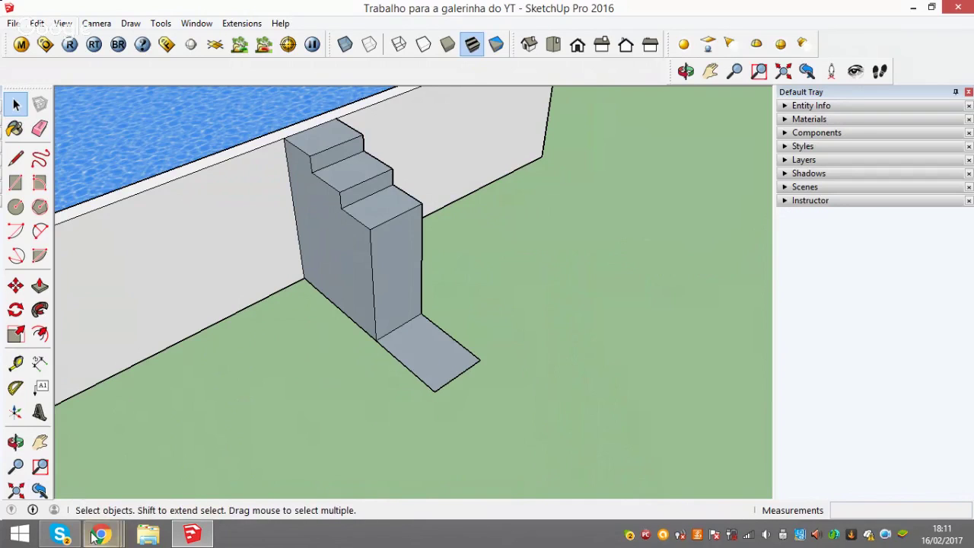
pyautogui.click(80, 454)
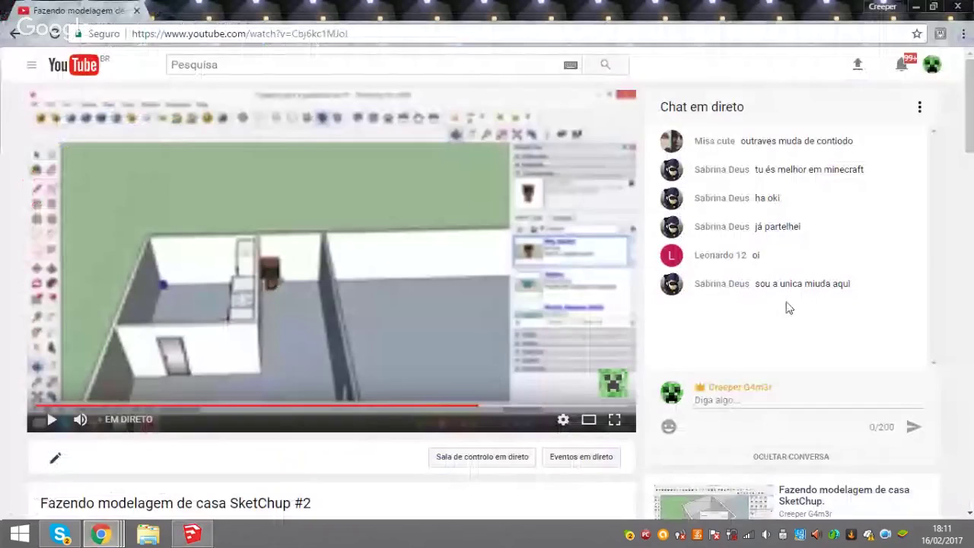
pyautogui.scroll(-2, 788, 305)
pyautogui.scroll(1, 788, 305)
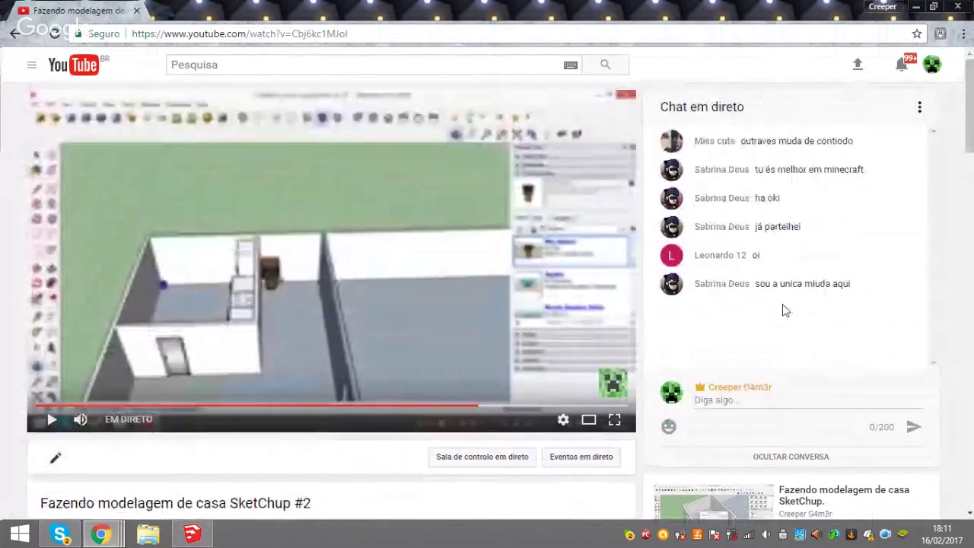
pyautogui.scroll(-1, 761, 306)
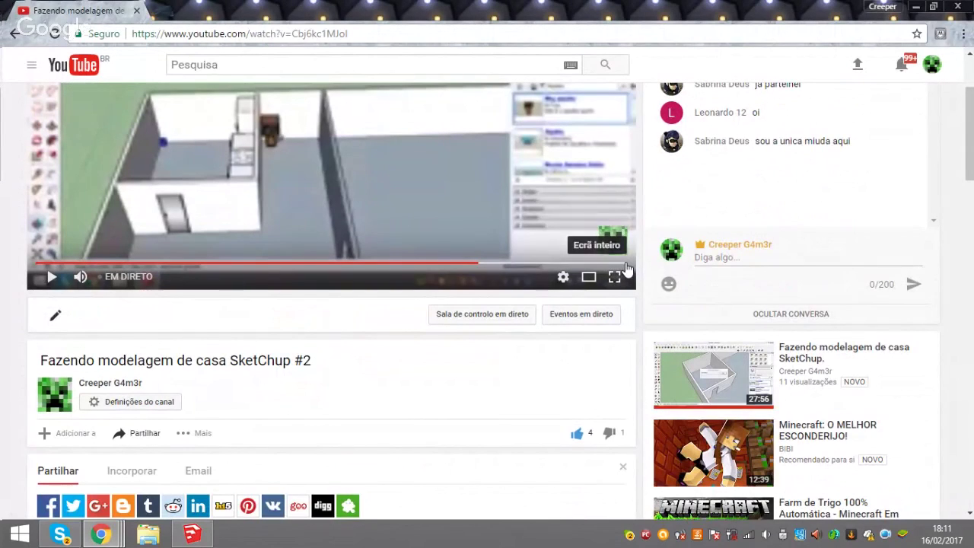
pyautogui.scroll(-3, 624, 268)
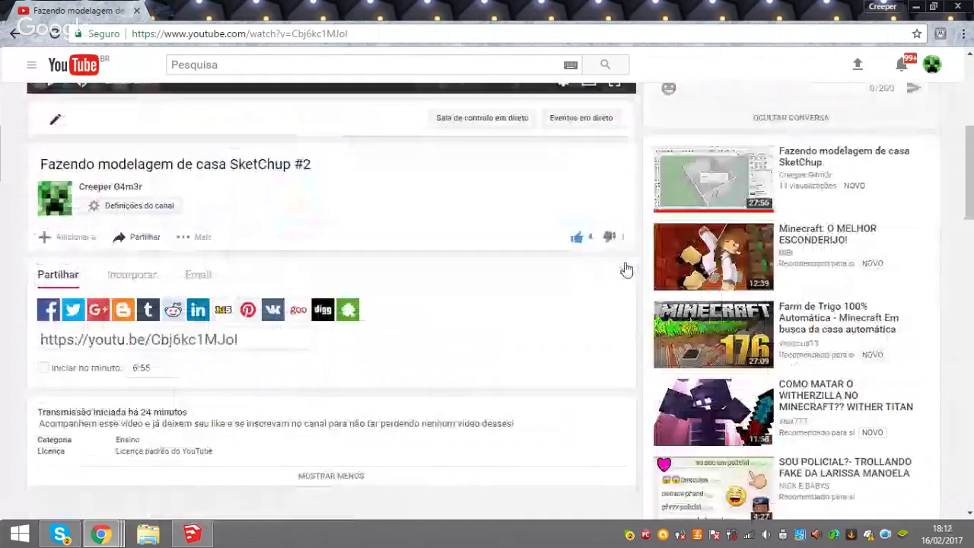
pyautogui.scroll(-1, 627, 268)
pyautogui.hotkey('alt', 'Tab')
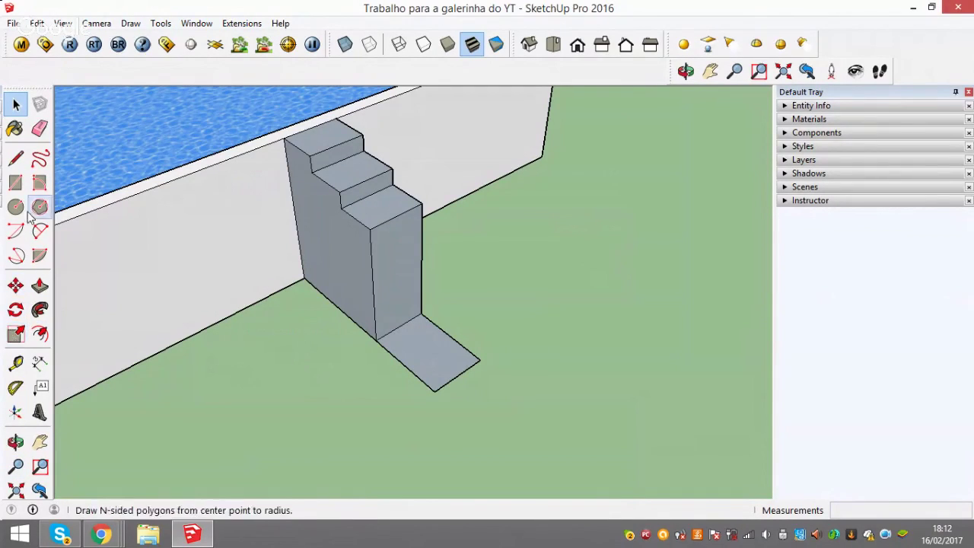
# Draw a rectangle across the slab from the stair base corner
pyautogui.click(16, 189)
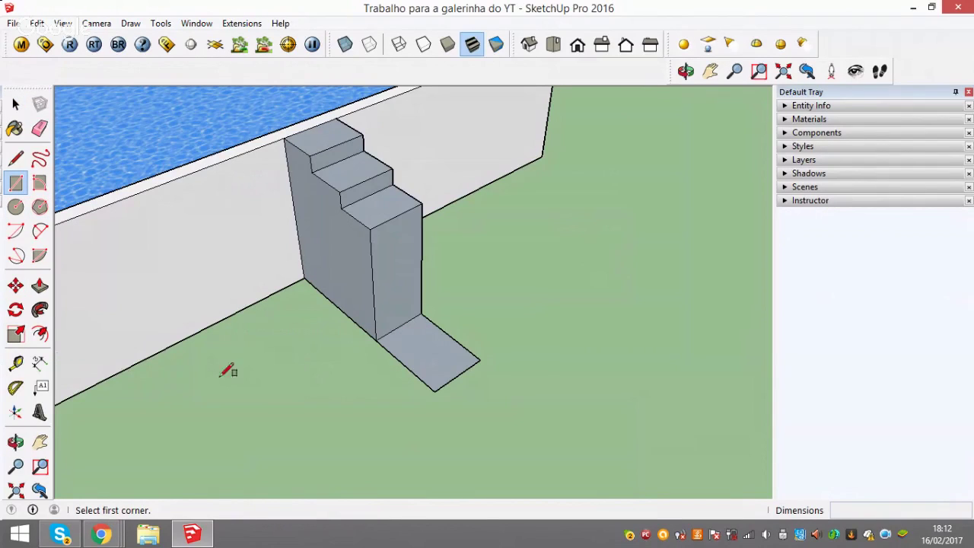
pyautogui.click(375, 340)
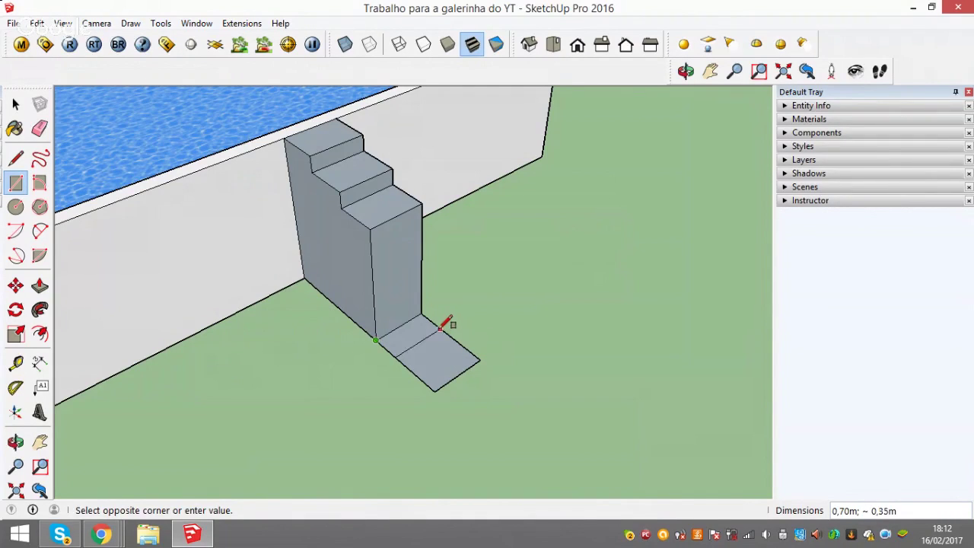
pyautogui.scroll(1, 449, 327)
pyautogui.scroll(2, 445, 328)
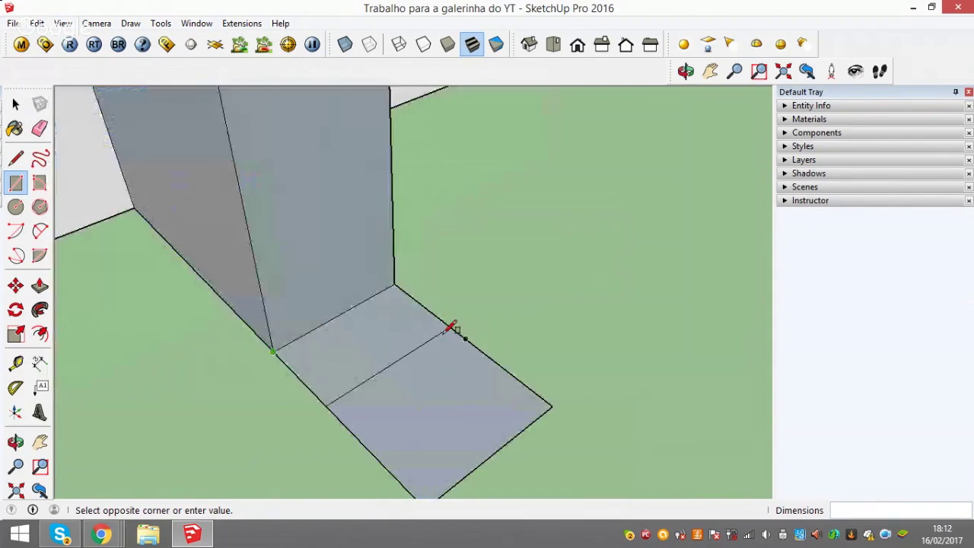
pyautogui.scroll(2, 453, 327)
pyautogui.write('0,7;0,5')
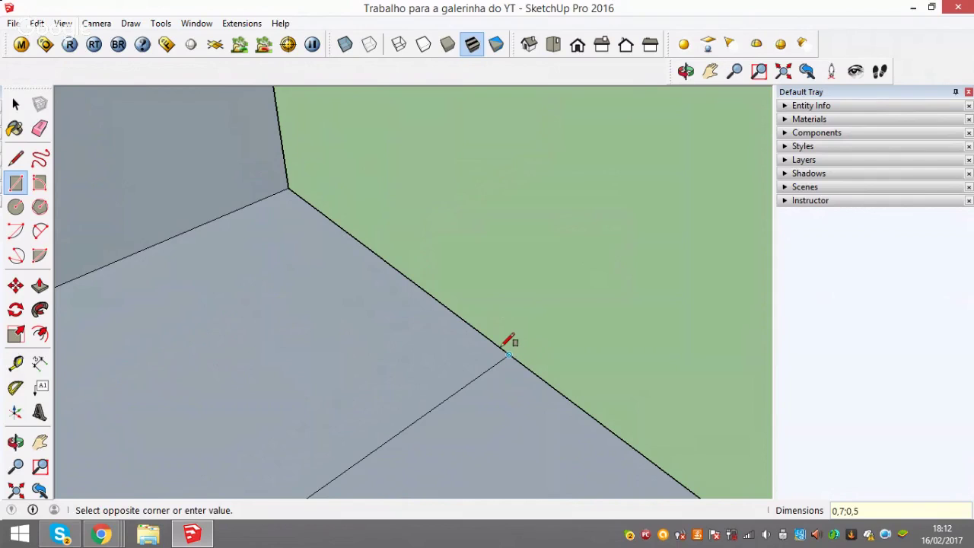
pyautogui.click(506, 347)
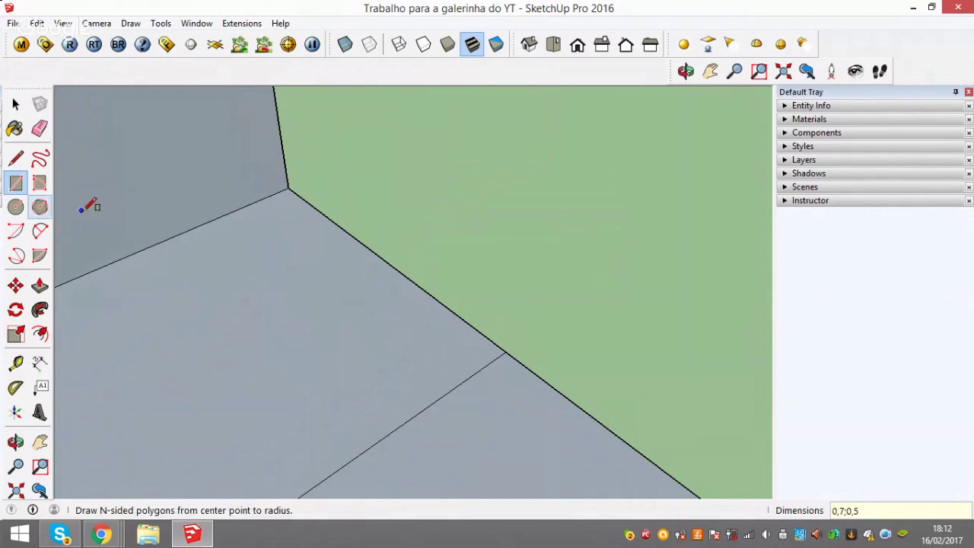
pyautogui.scroll(-3, 204, 318)
pyautogui.scroll(-2, 204, 318)
pyautogui.scroll(-2, 187, 343)
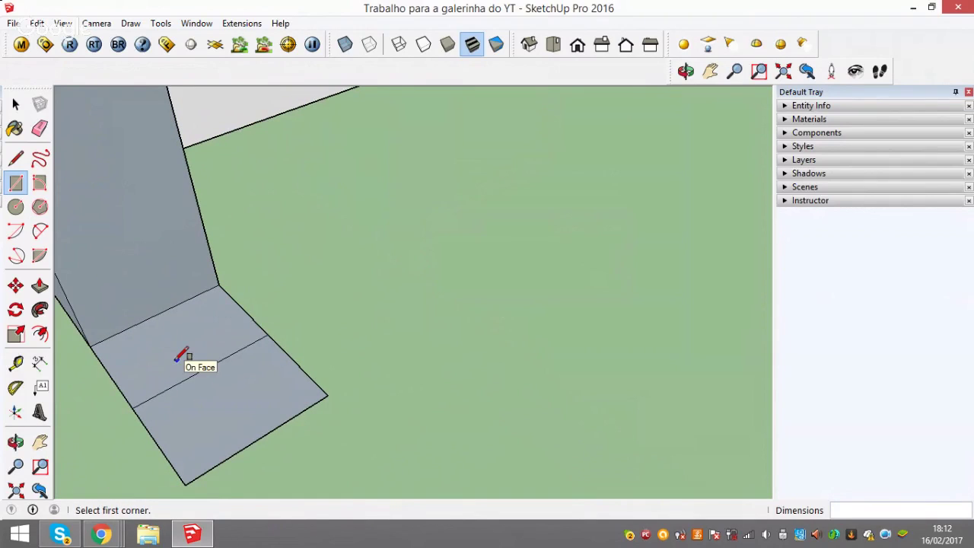
pyautogui.moveTo(182, 356); pyautogui.dragTo(102, 252, button='middle')
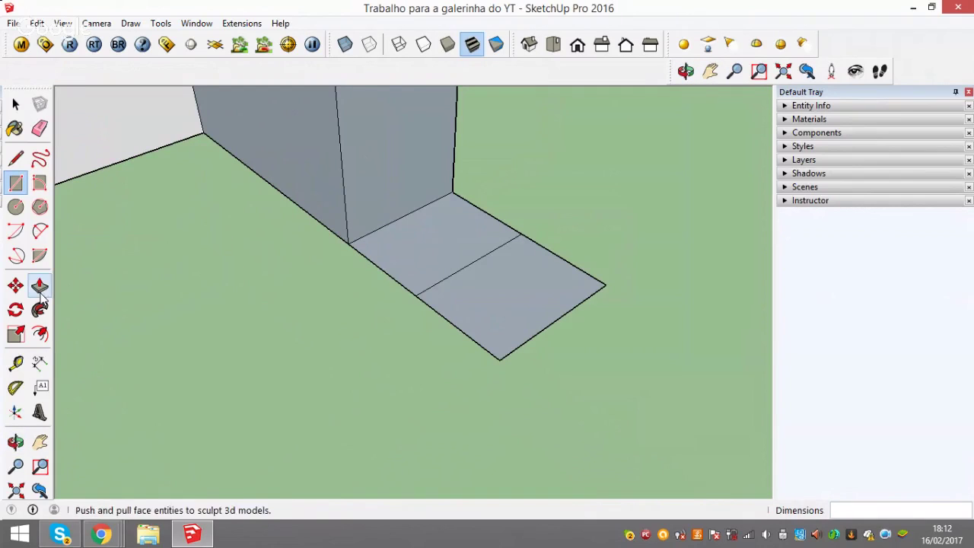
# Measure from the slab's edge out to the ground with the Tape Measure
pyautogui.click(40, 285)
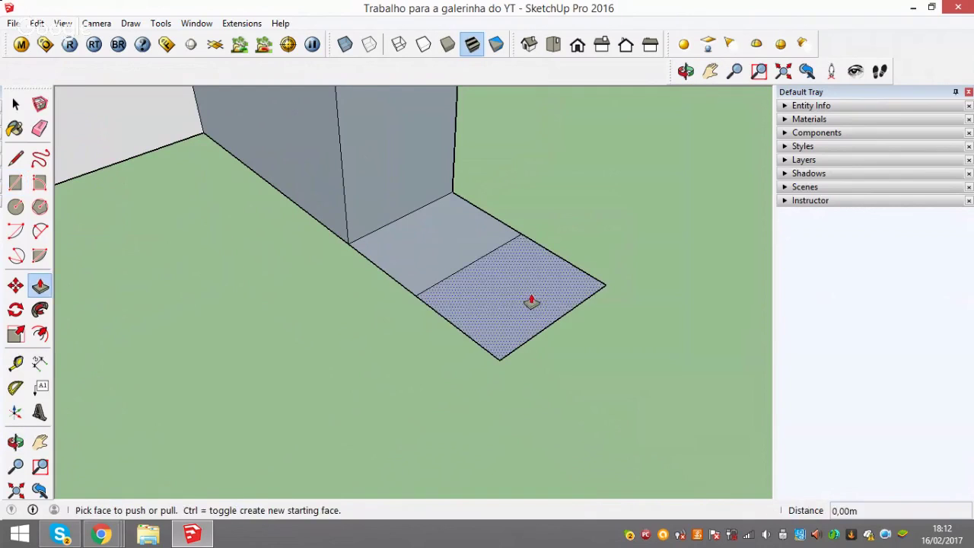
pyautogui.click(15, 363)
pyautogui.click(417, 295)
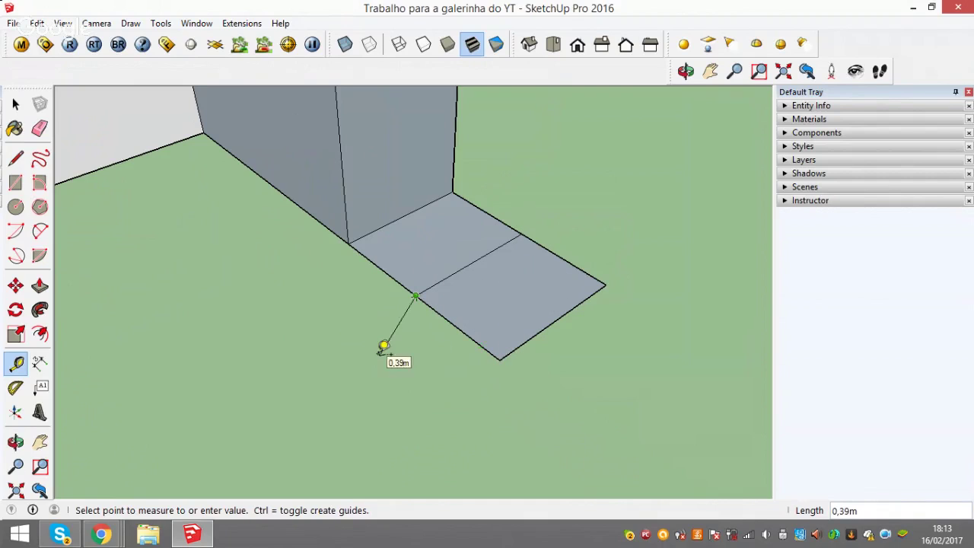
pyautogui.click(387, 385)
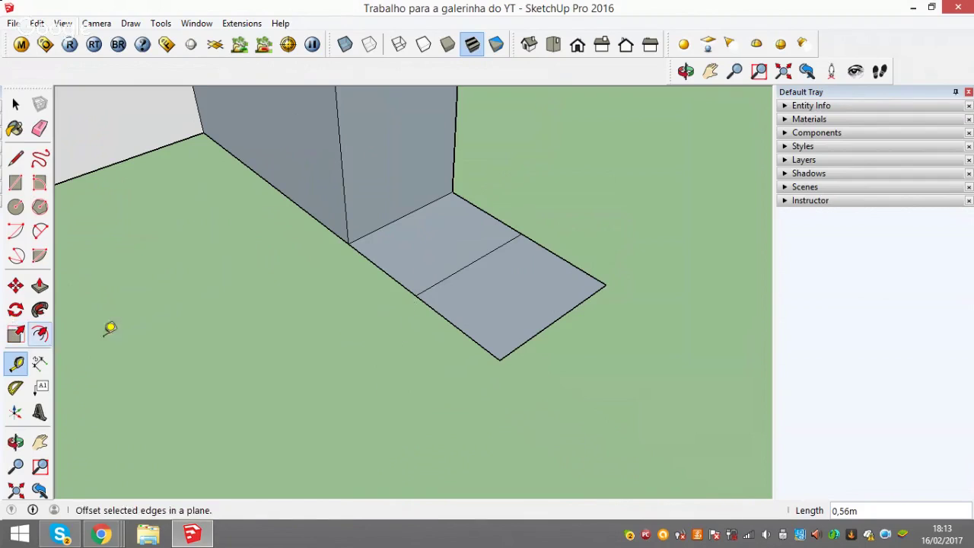
# Draw a rectangle from the slab's dividing line to its far corner
pyautogui.click(16, 181)
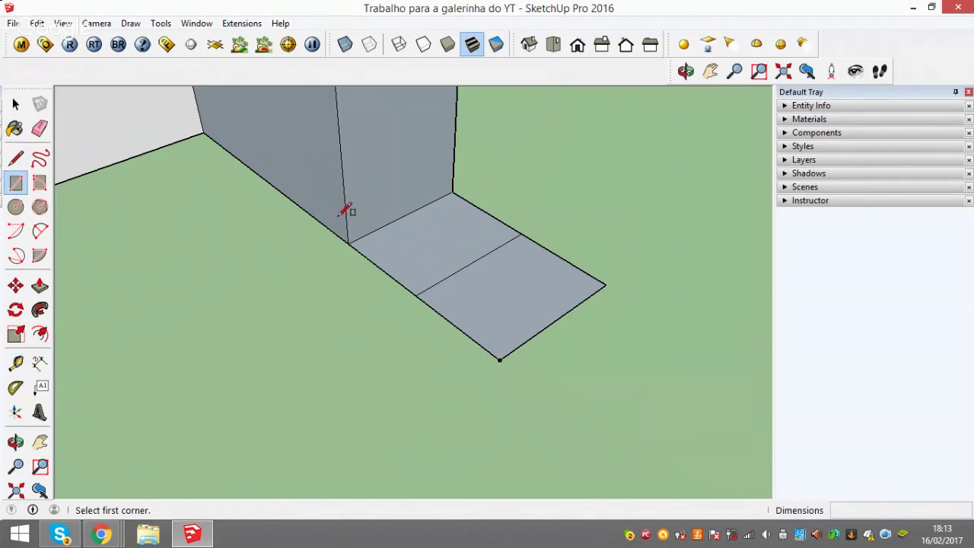
pyautogui.click(415, 296)
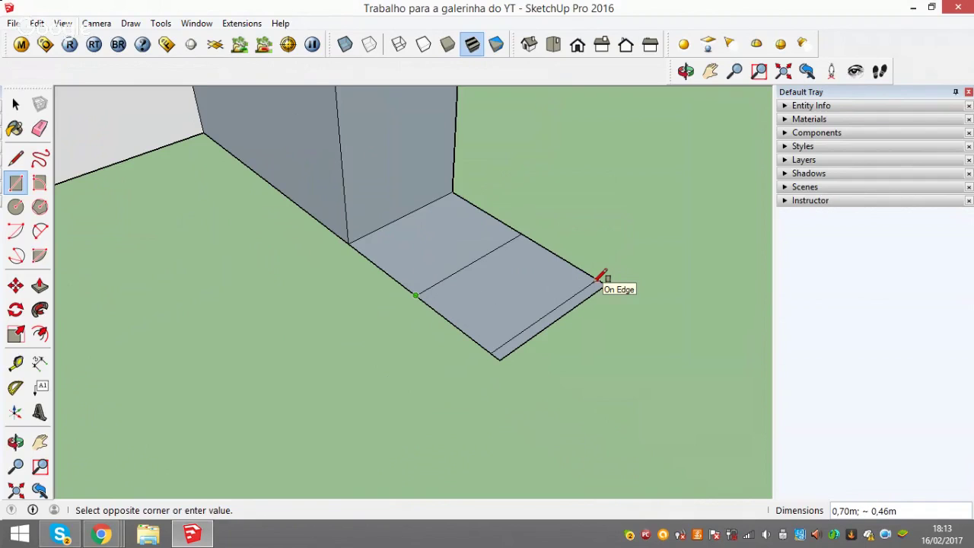
pyautogui.scroll(1, 601, 277)
pyautogui.scroll(2, 602, 279)
pyautogui.scroll(2, 601, 278)
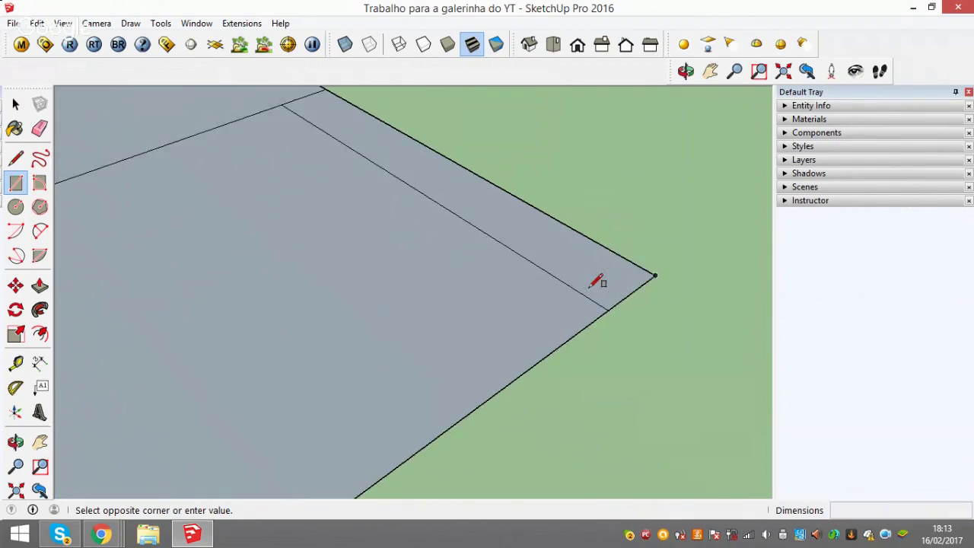
pyautogui.scroll(1, 617, 271)
pyautogui.scroll(1, 627, 266)
pyautogui.scroll(1, 635, 264)
pyautogui.scroll(1, 653, 256)
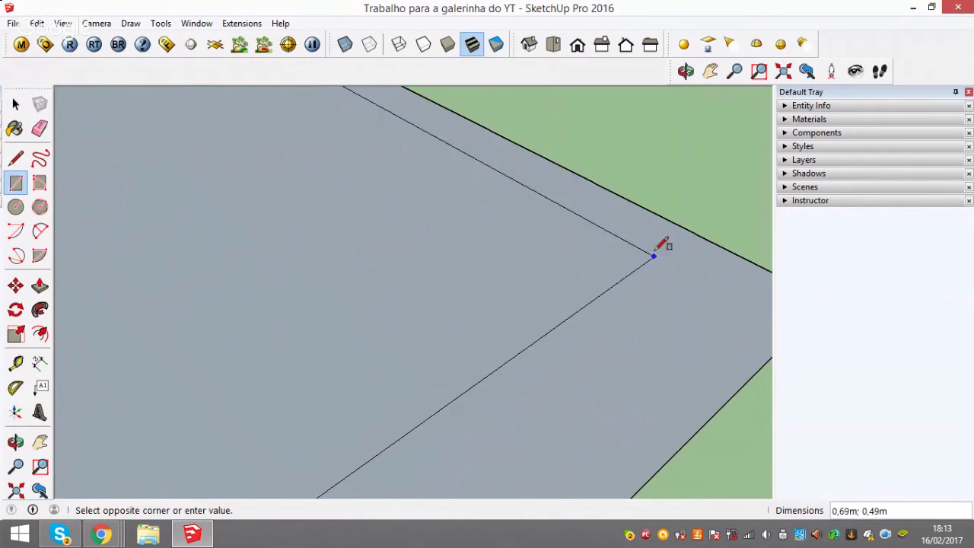
pyautogui.click(765, 270)
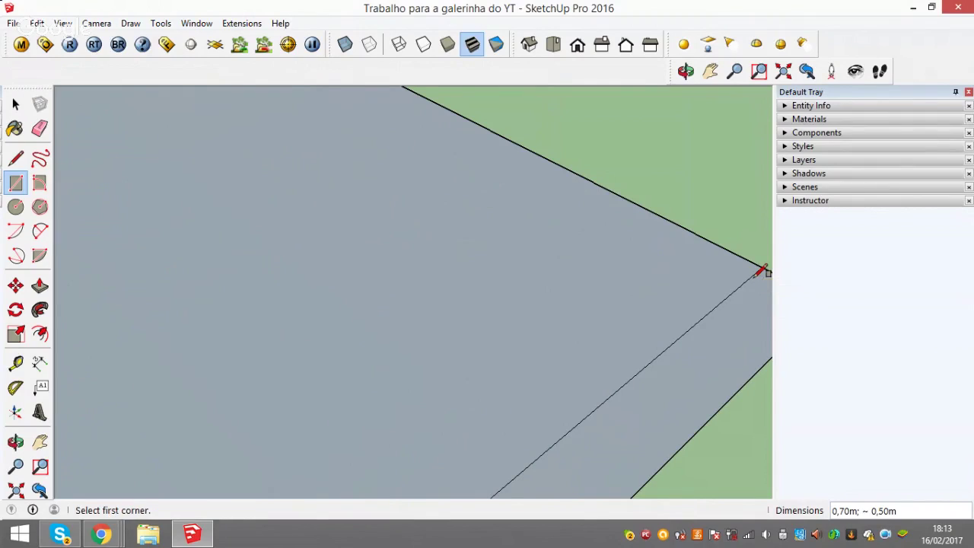
pyautogui.scroll(-1, 674, 272)
pyautogui.scroll(-1, 678, 274)
pyautogui.scroll(-1, 673, 272)
pyautogui.scroll(-1, 675, 273)
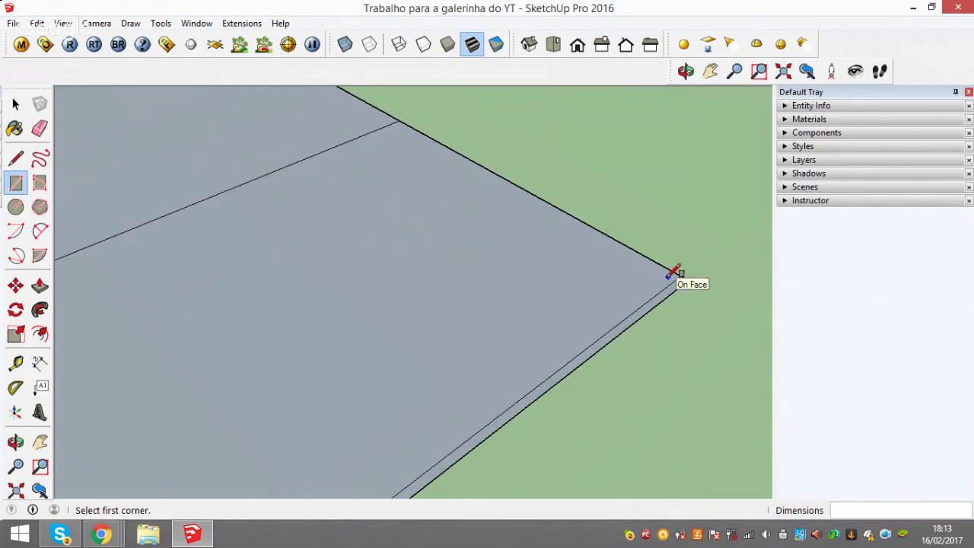
pyautogui.scroll(-3, 449, 350)
pyautogui.scroll(-1, 446, 358)
pyautogui.scroll(-1, 446, 363)
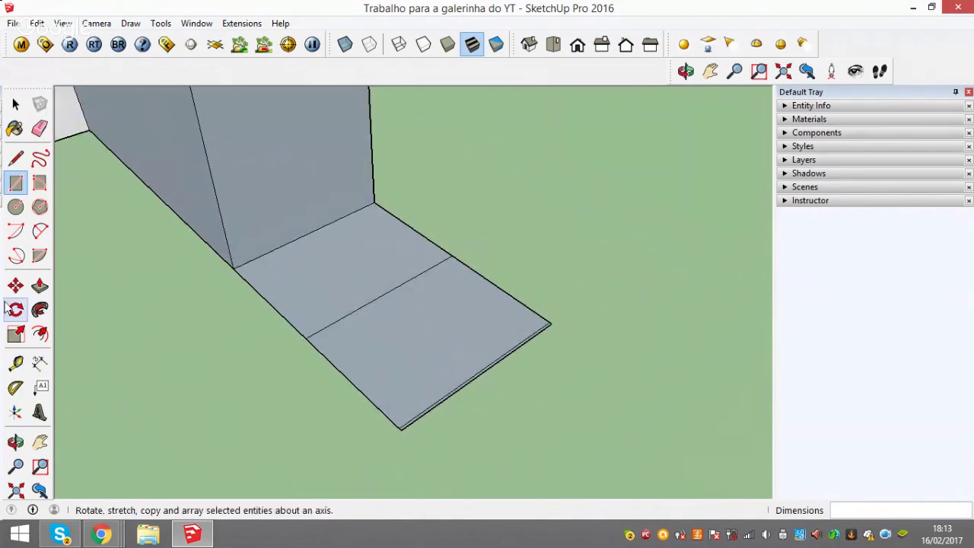
# Attempt erasing the slab's front edge, then undo the accidental delete-all to restore the model
pyautogui.click(40, 128)
pyautogui.moveTo(564, 320)
pyautogui.mouseDown()
pyautogui.moveTo(549, 326)
pyautogui.moveTo(565, 328)
pyautogui.mouseUp()
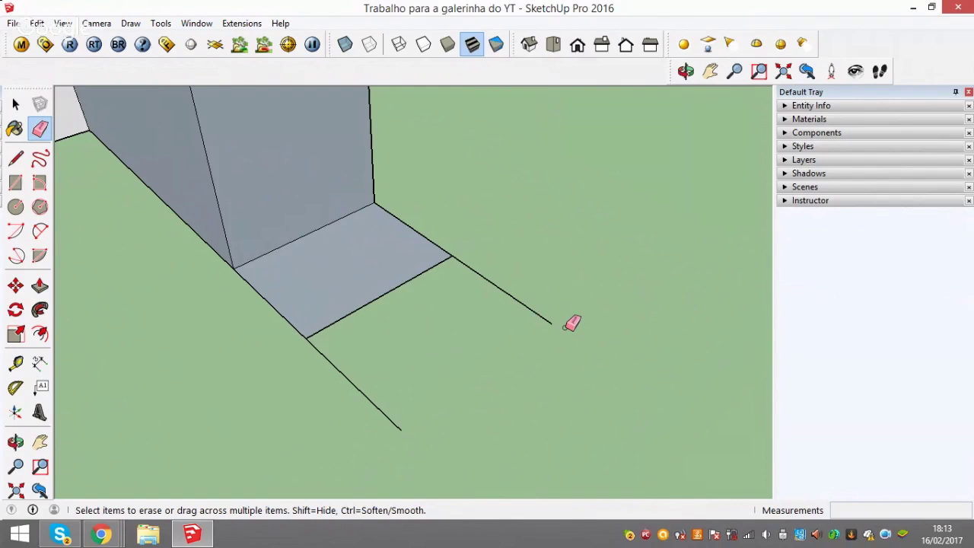
pyautogui.hotkey('ctrl', 'a')
pyautogui.press('Delete')
pyautogui.hotkey('ctrl', 'z')
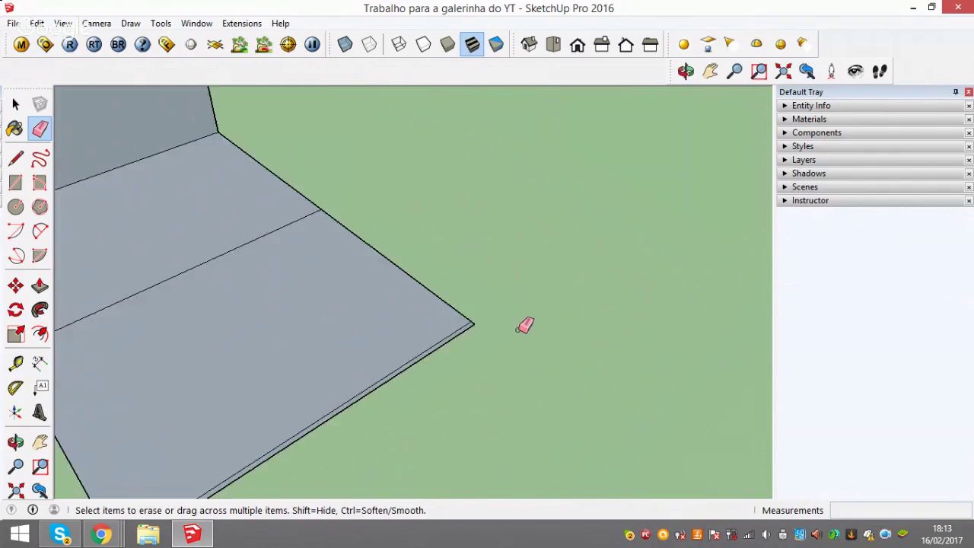
pyautogui.hotkey('ctrl', 'y')
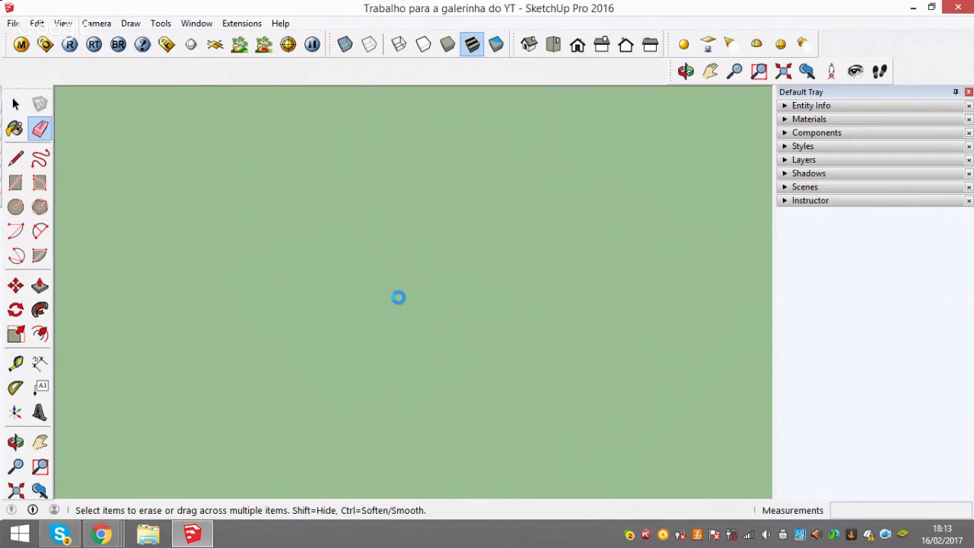
pyautogui.hotkey('ctrl', 'z')
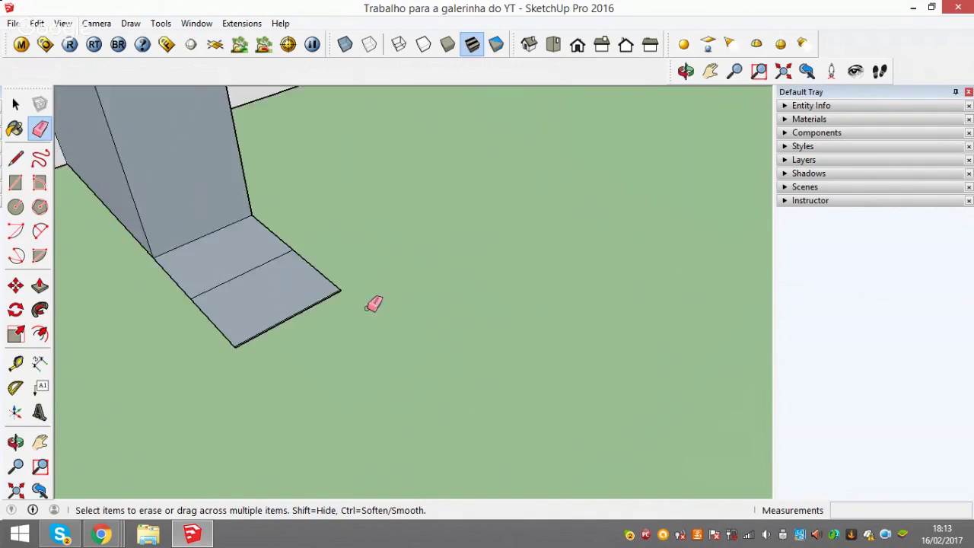
# Erase the stray doubled edge along the slab's lower-right side
pyautogui.scroll(1, 239, 305)
pyautogui.scroll(3, 259, 304)
pyautogui.scroll(2, 533, 305)
pyautogui.scroll(2, 583, 345)
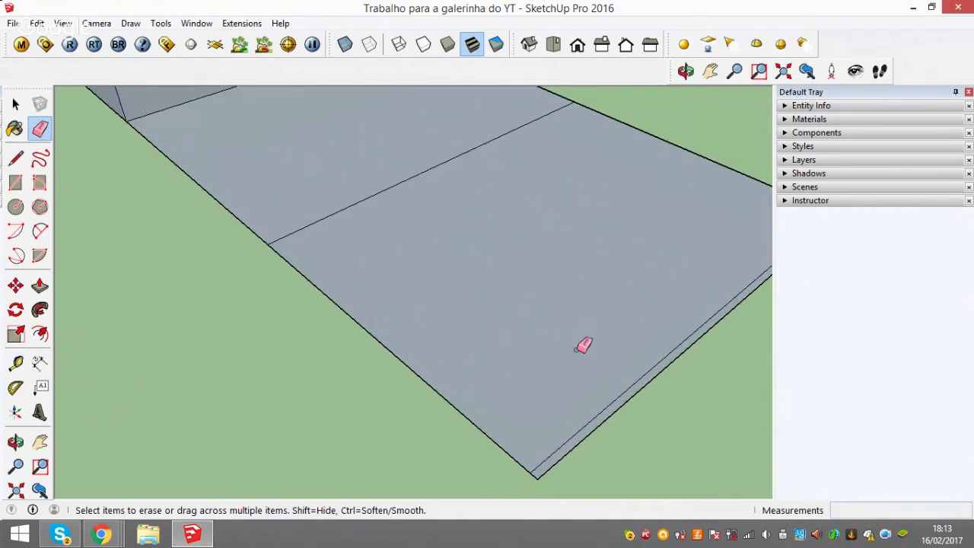
pyautogui.click(536, 475)
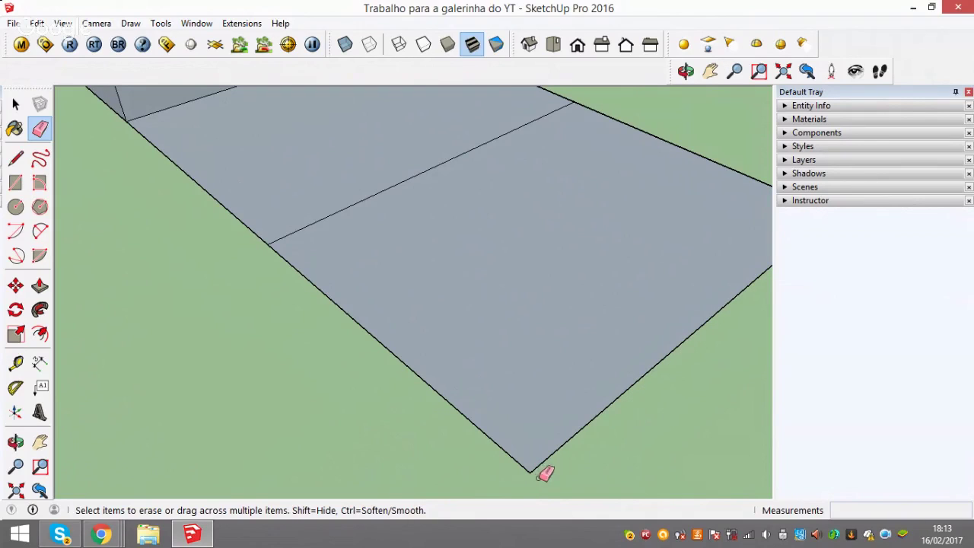
pyautogui.scroll(-2, 645, 429)
pyautogui.scroll(-1, 646, 428)
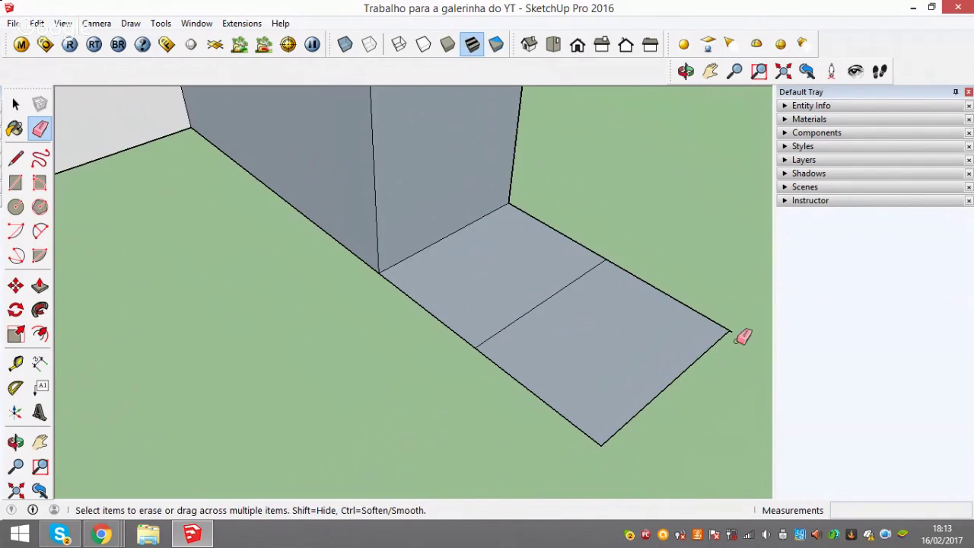
pyautogui.scroll(1, 739, 334)
pyautogui.scroll(2, 704, 331)
pyautogui.scroll(1, 578, 365)
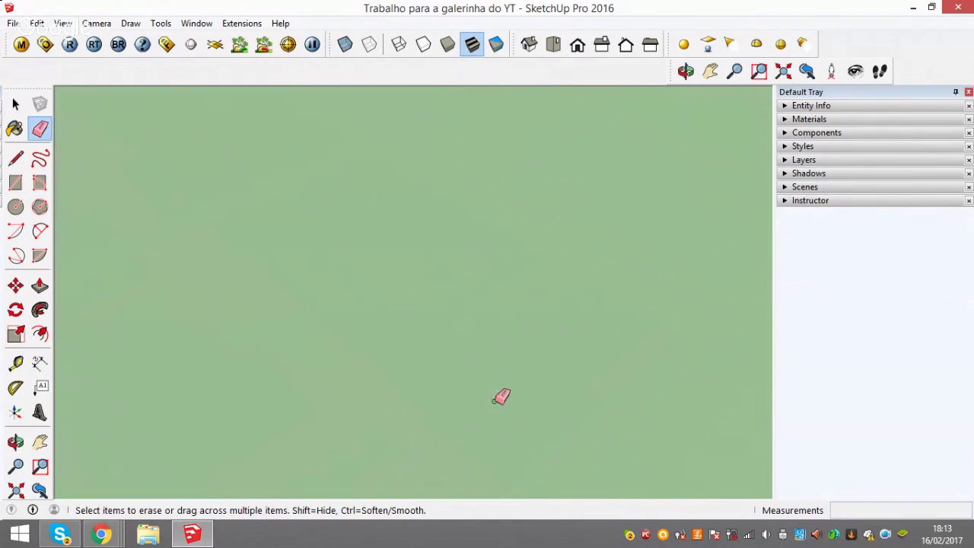
pyautogui.scroll(-2, 442, 388)
pyautogui.scroll(1, 373, 419)
pyautogui.scroll(1, 381, 420)
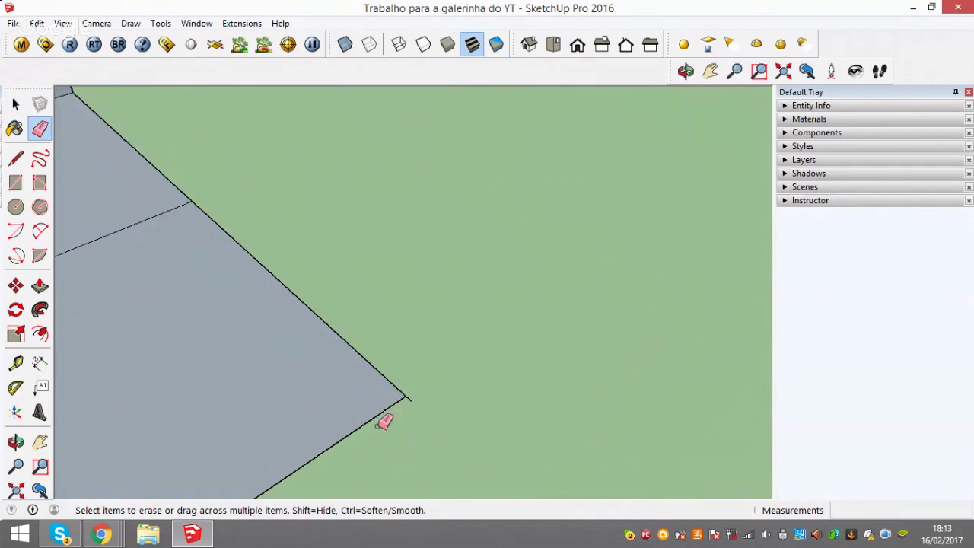
pyautogui.scroll(1, 399, 415)
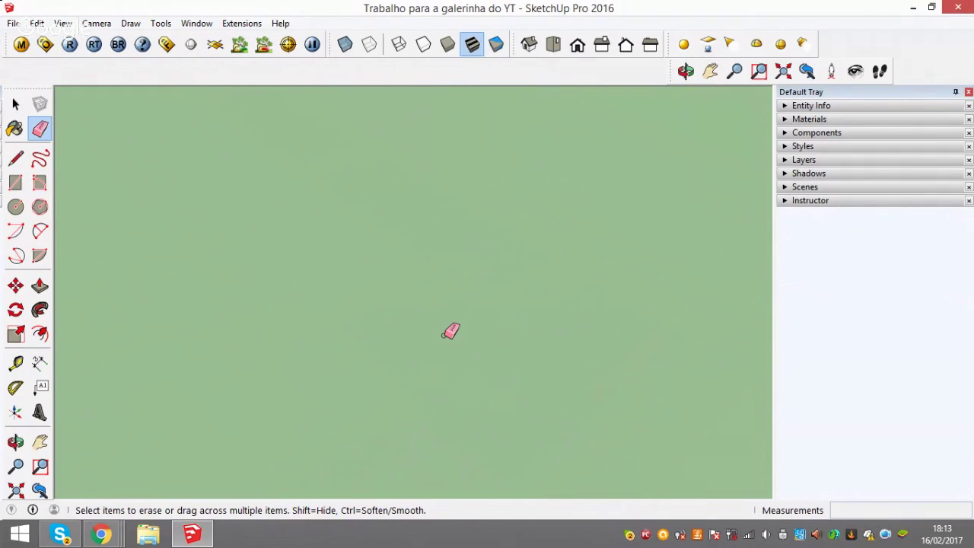
pyautogui.scroll(-2, 451, 332)
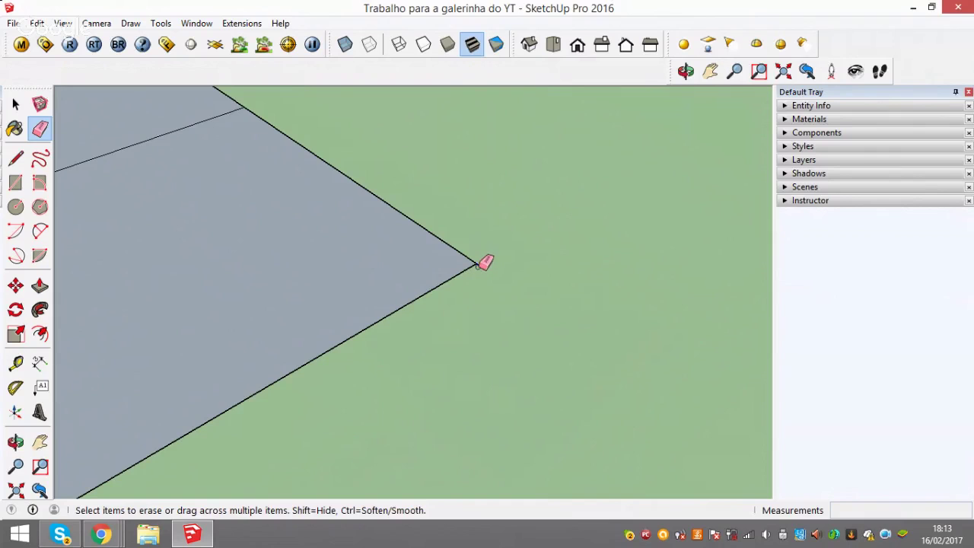
pyautogui.scroll(-3, 485, 263)
pyautogui.scroll(1, 485, 262)
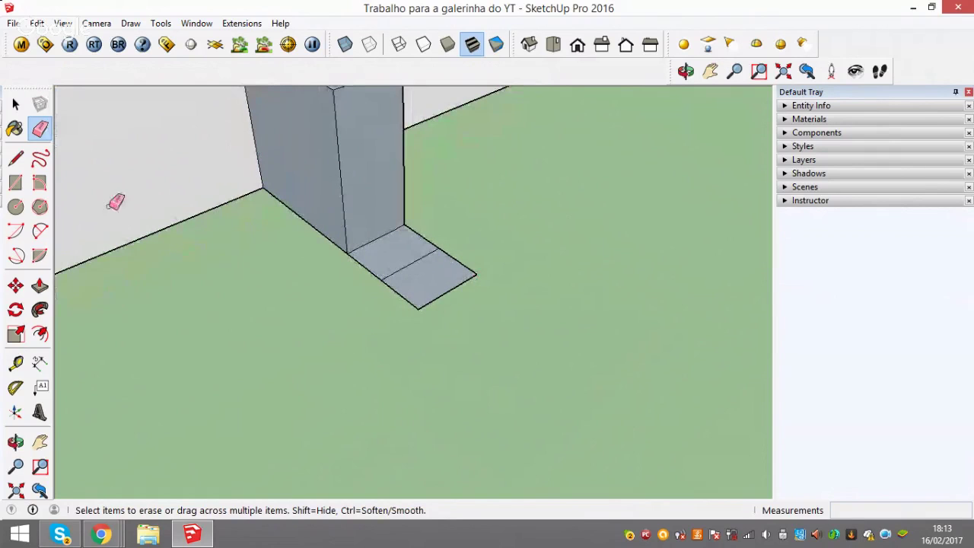
pyautogui.click(40, 285)
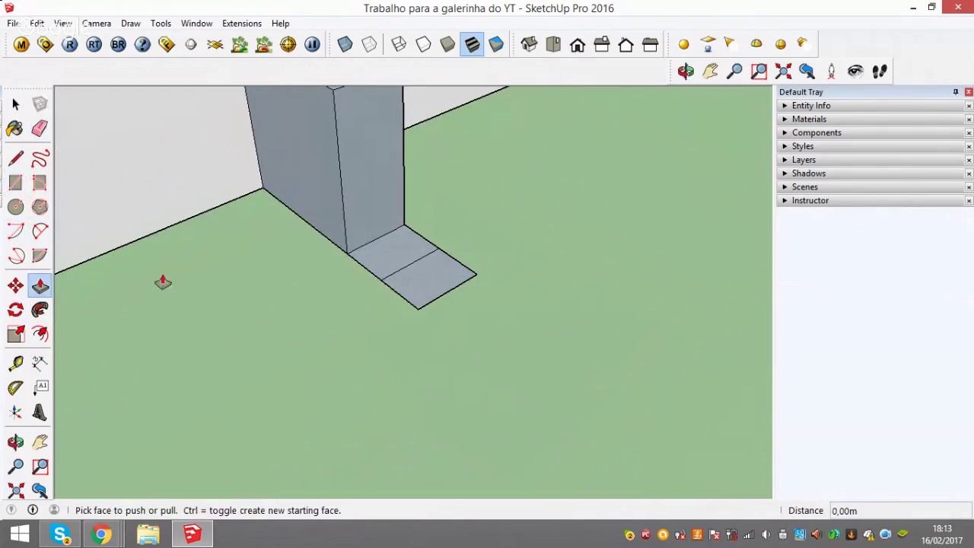
# Push/Pull the back slab piece up by 4 and the front slab piece up 1,20m into step blocks
pyautogui.click(375, 255)
pyautogui.scroll(-2, 381, 203)
pyautogui.write('1,')
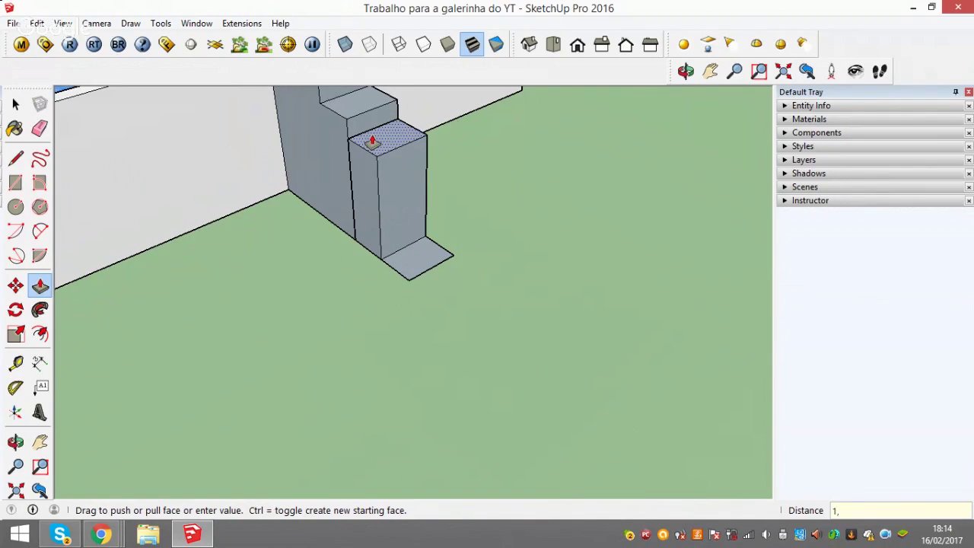
pyautogui.write('4')
pyautogui.press('Return')
pyautogui.click(372, 143)
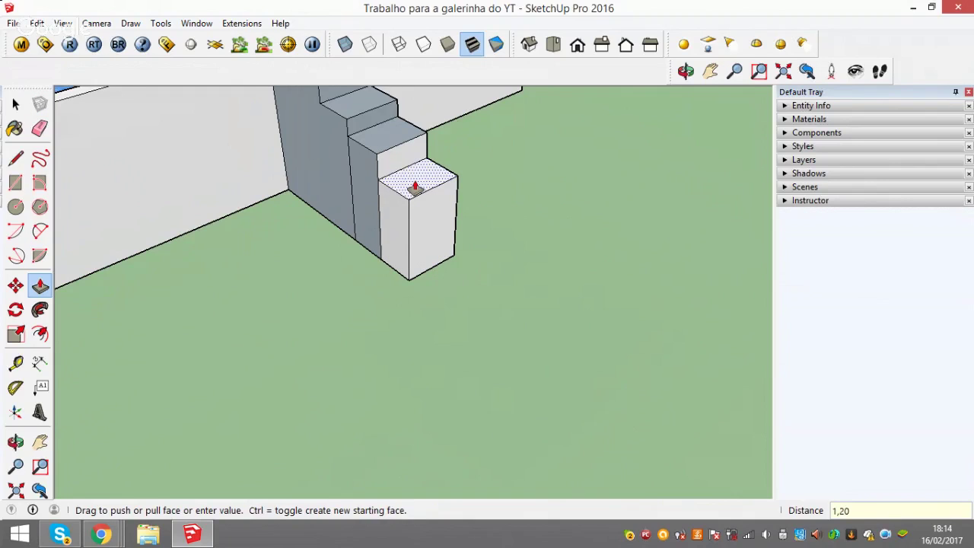
pyautogui.press('Return')
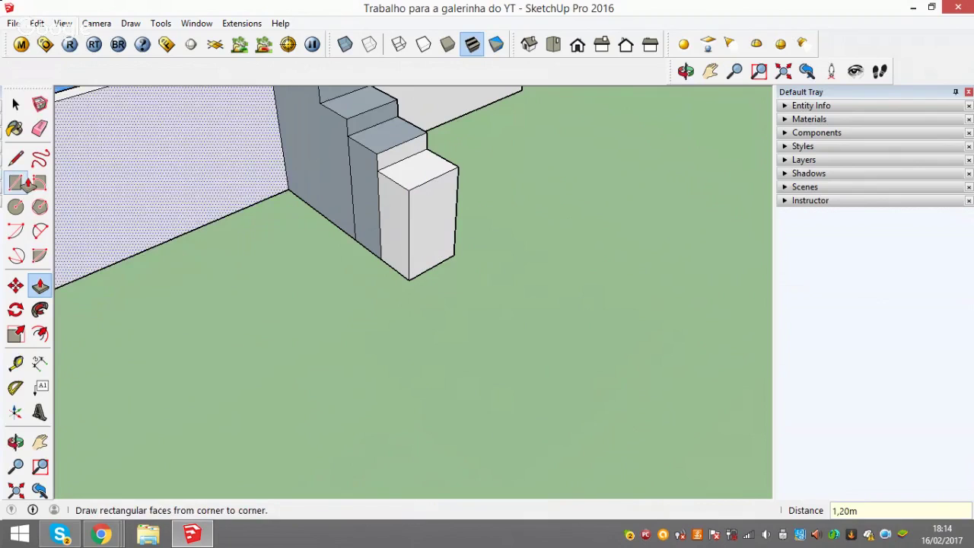
# Delete the dividing edges between the blocks so their side faces merge
pyautogui.press('space')
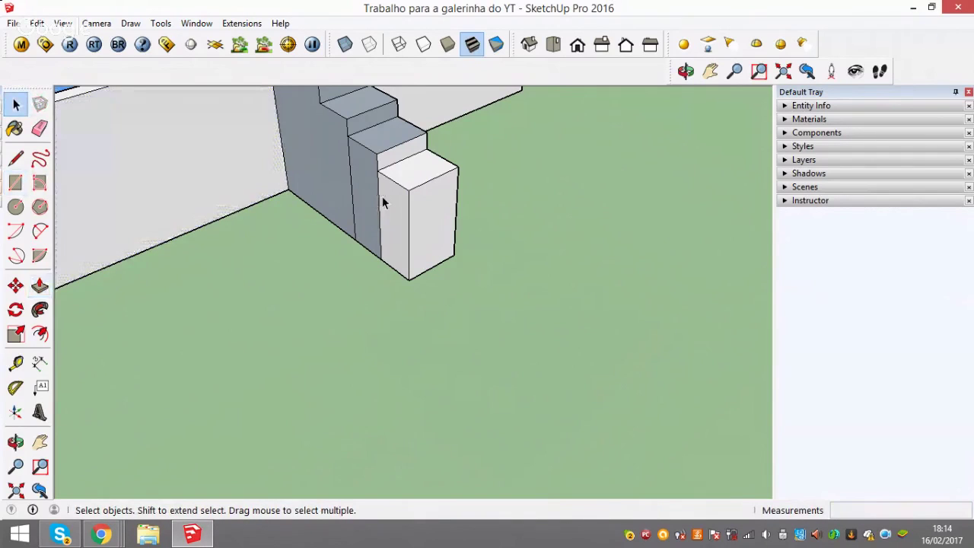
pyautogui.moveTo(389, 219); pyautogui.dragTo(387, 235)
pyautogui.scroll(2, 342, 193)
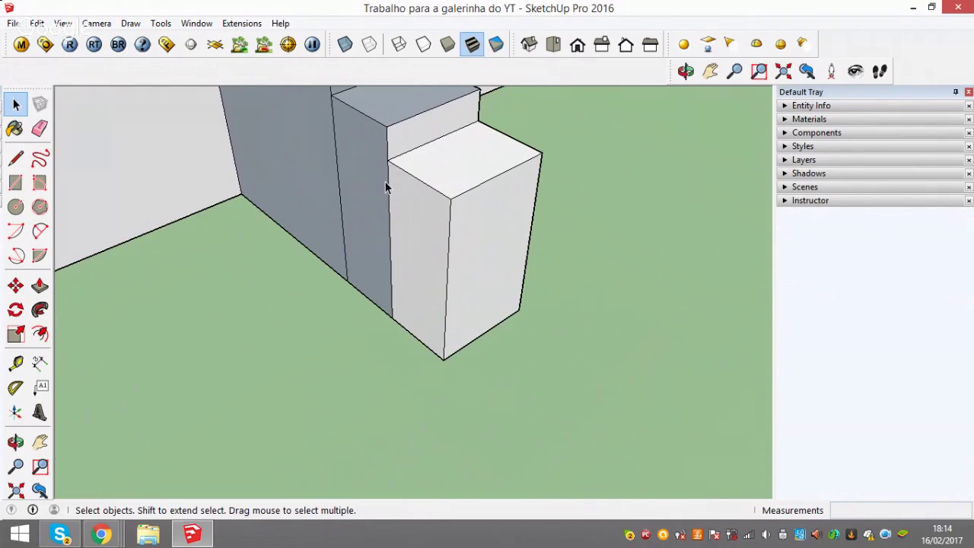
pyautogui.click(387, 183)
pyautogui.press('Delete')
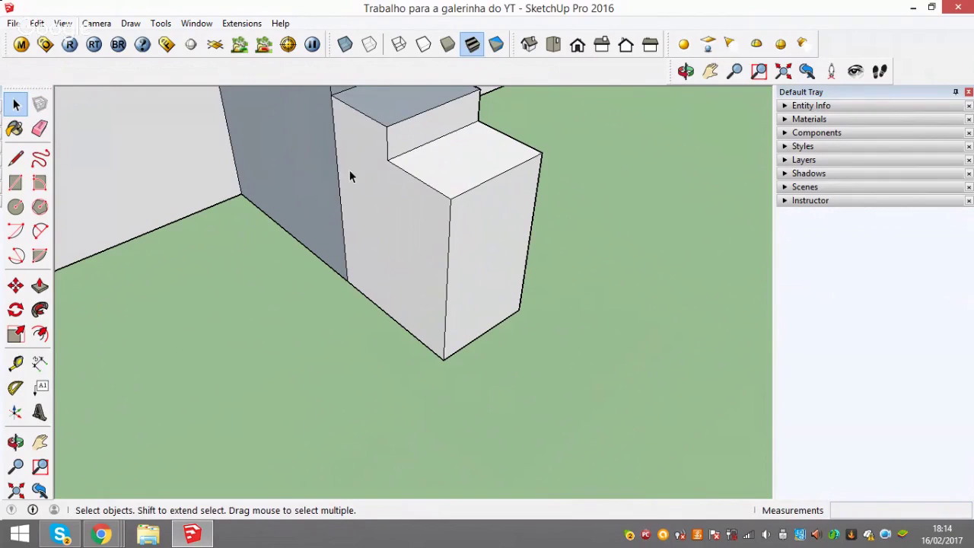
pyautogui.click(335, 174)
pyautogui.press('Delete')
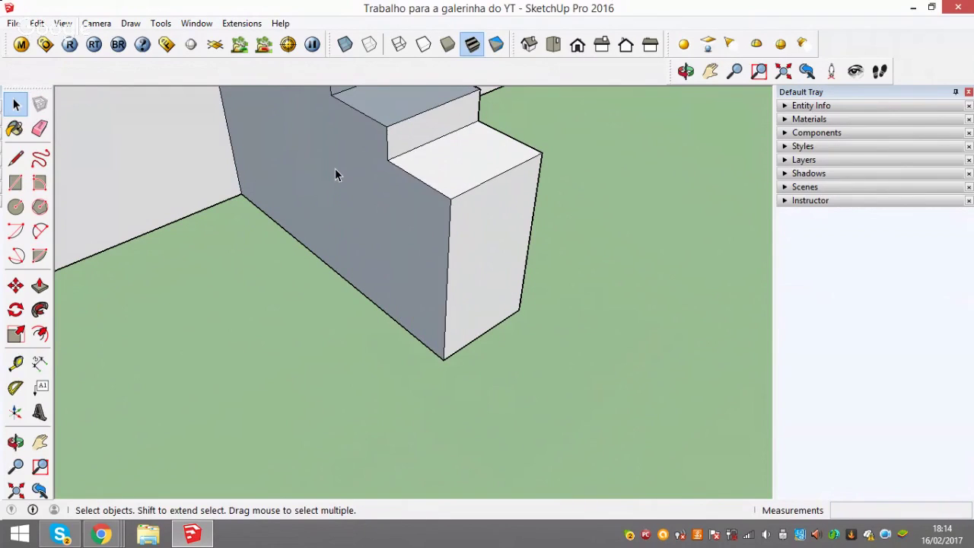
# Remove the junction edges on the other side, undoing the deletion that opened a gap
pyautogui.moveTo(527, 220); pyautogui.dragTo(246, 202, button='middle')
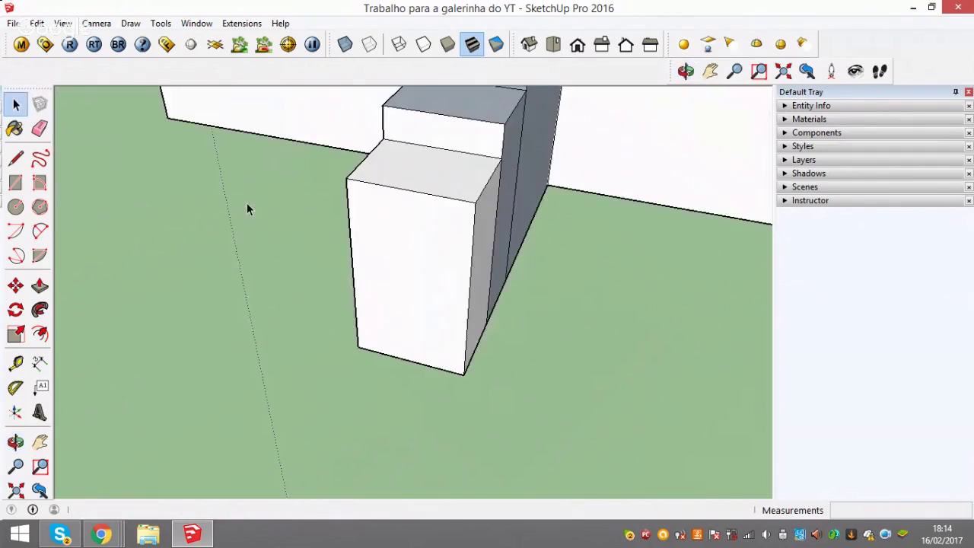
pyautogui.click(512, 210)
pyautogui.press('Delete')
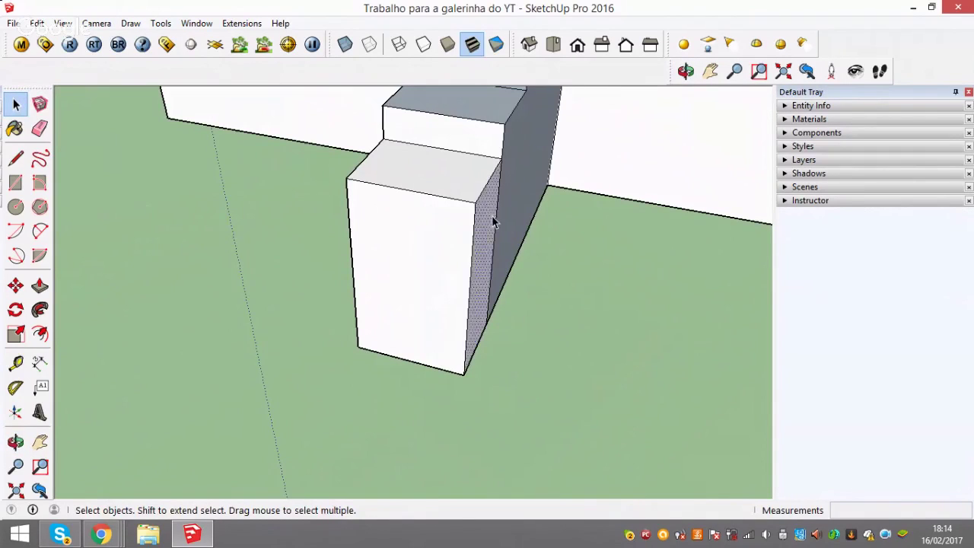
pyautogui.click(493, 220)
pyautogui.press('Delete')
pyautogui.hotkey('ctrl', 'z')
pyautogui.click(494, 222)
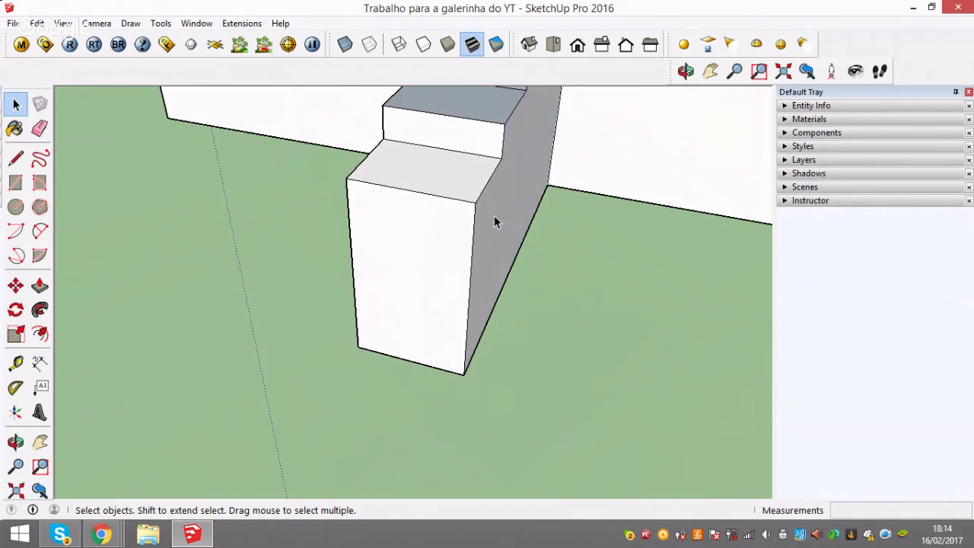
pyautogui.moveTo(494, 217)
pyautogui.mouseDown(button='middle')
pyautogui.moveTo(428, 140)
pyautogui.moveTo(637, 100)
pyautogui.moveTo(474, 198)
pyautogui.moveTo(246, 142)
pyautogui.moveTo(209, 108)
pyautogui.moveTo(646, 130)
pyautogui.moveTo(711, 37)
pyautogui.moveTo(875, 124)
pyautogui.moveTo(882, 62)
pyautogui.moveTo(495, 142)
pyautogui.moveTo(530, 152)
pyautogui.moveTo(530, 172)
pyautogui.mouseUp(button='middle')
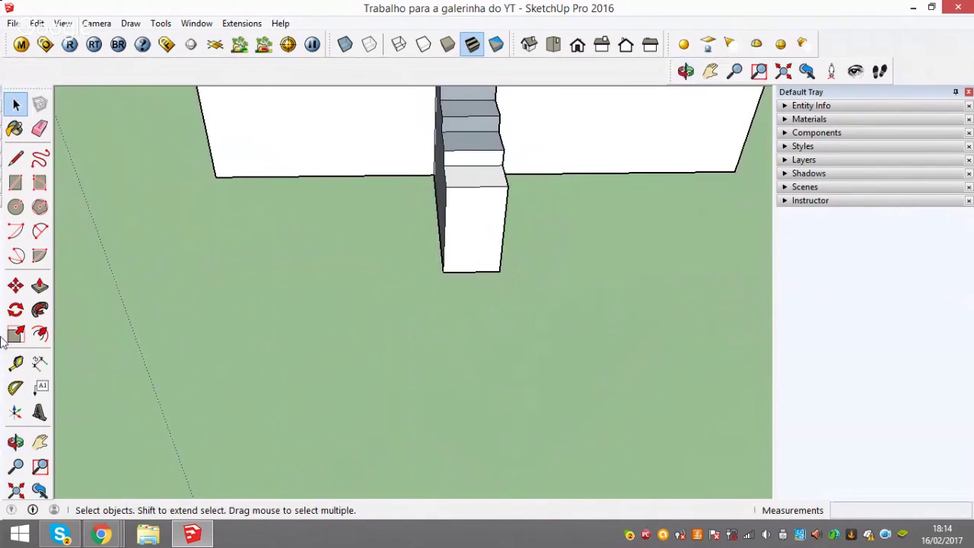
# Draw a rectangle on the ground from the stair block's bottom corner out in front of the stairs
pyautogui.click(15, 183)
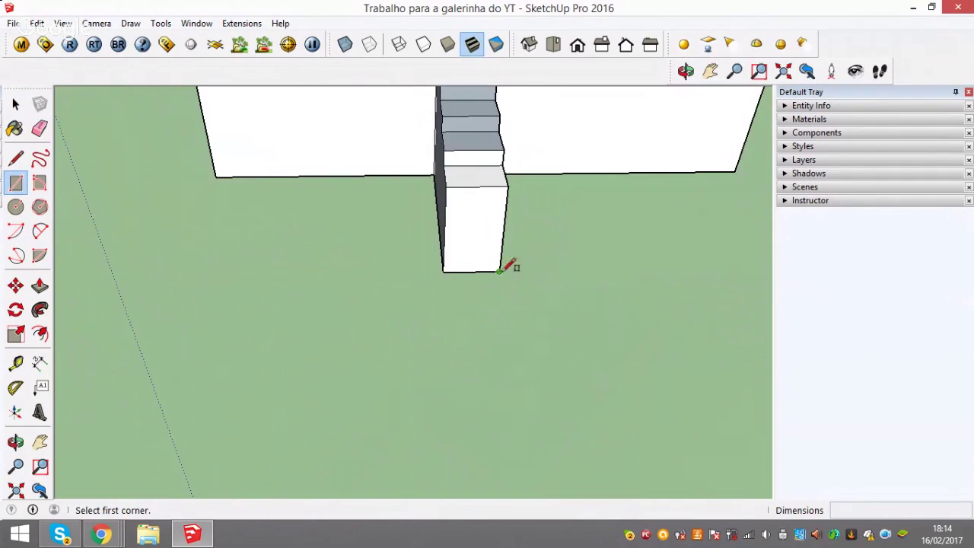
pyautogui.click(442, 272)
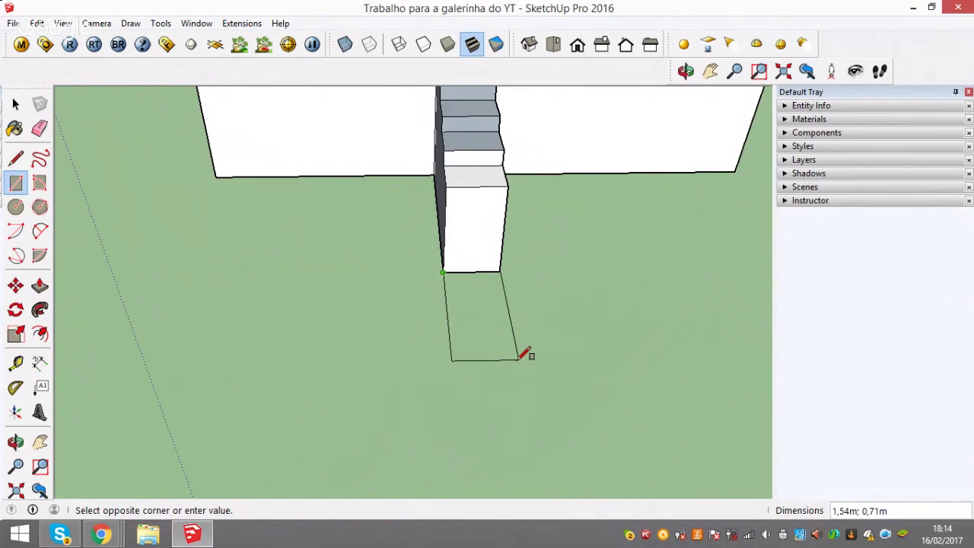
pyautogui.scroll(5, 522, 351)
pyautogui.scroll(-4, 517, 327)
pyautogui.scroll(-1, 506, 297)
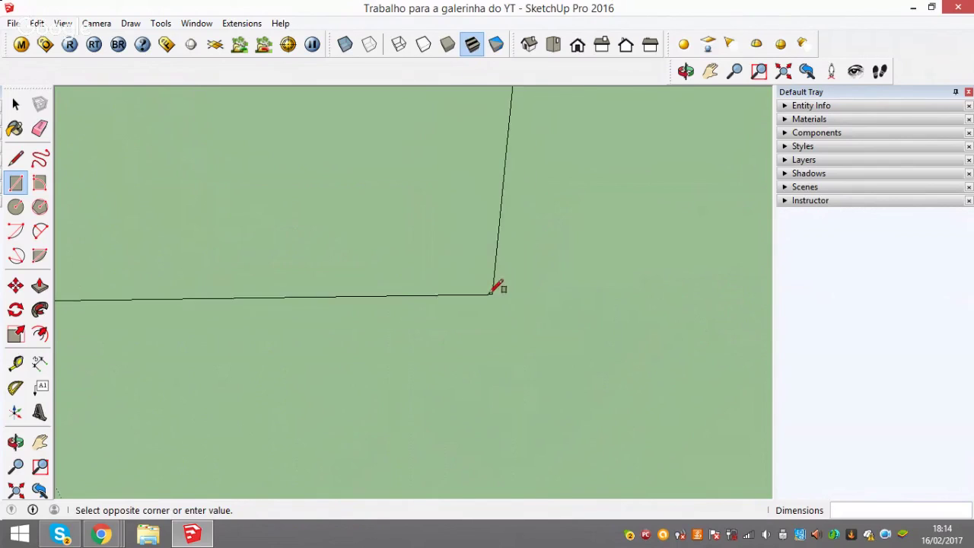
pyautogui.scroll(-2, 491, 276)
pyautogui.scroll(1, 480, 222)
pyautogui.scroll(1, 482, 219)
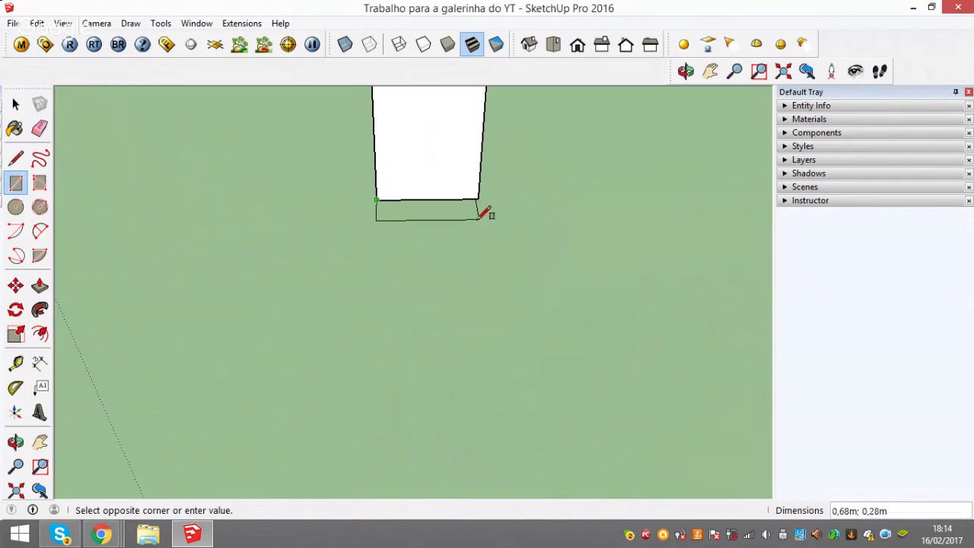
pyautogui.scroll(1, 484, 213)
pyautogui.scroll(2, 480, 218)
pyautogui.write('1;0,7')
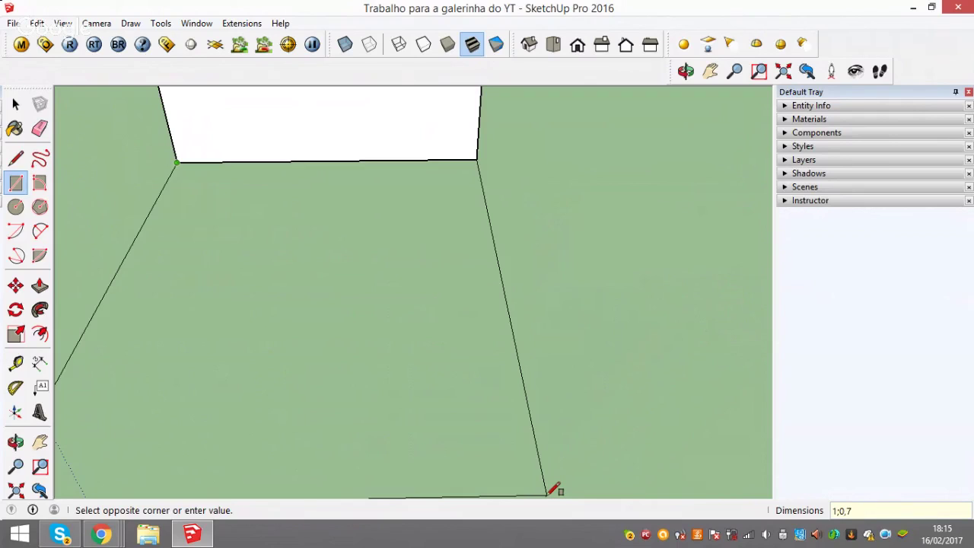
pyautogui.click(548, 494)
pyautogui.scroll(-2, 533, 472)
pyautogui.scroll(-2, 463, 433)
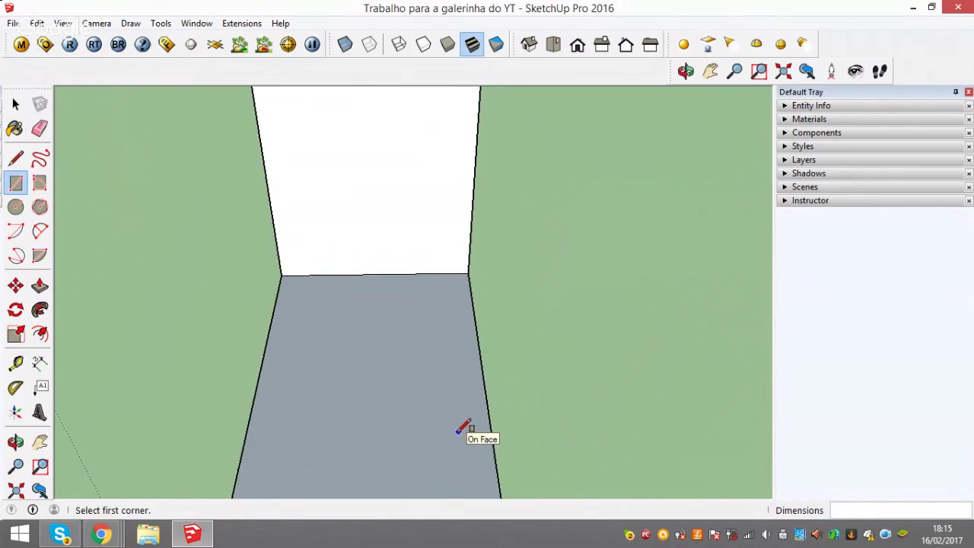
pyautogui.scroll(-2, 466, 436)
pyautogui.scroll(-1, 466, 433)
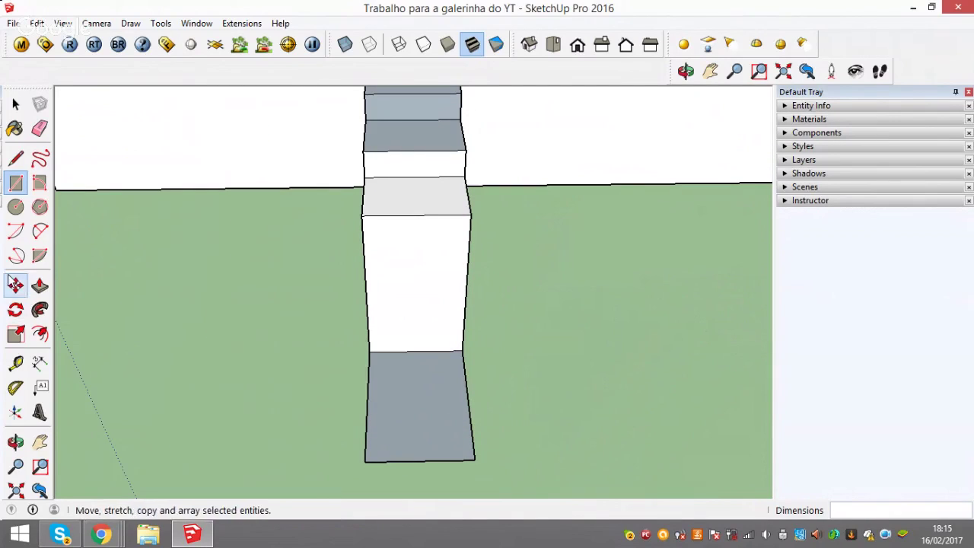
# Split the new grey face at its midpoint and set Tape Measure guides across the 0,70m-wide block
pyautogui.click(370, 352)
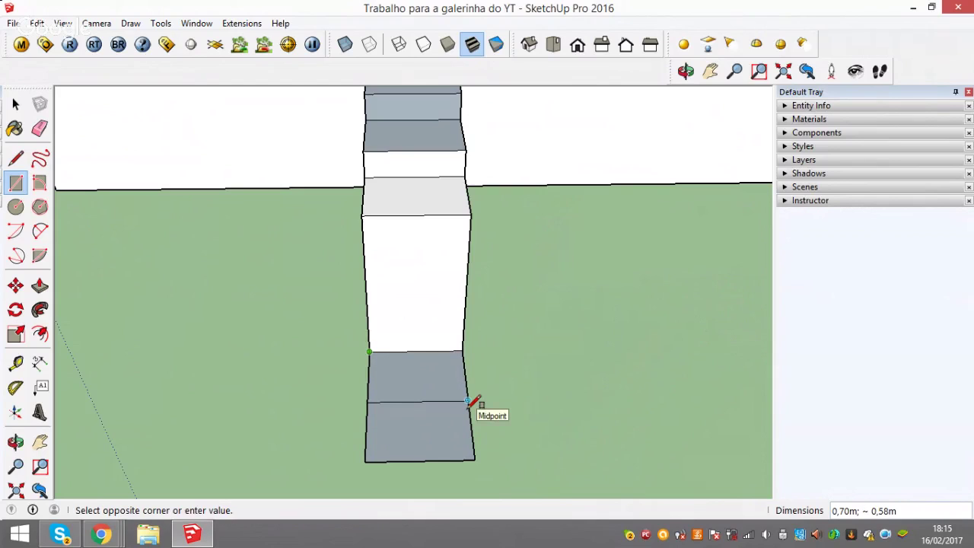
pyautogui.click(468, 402)
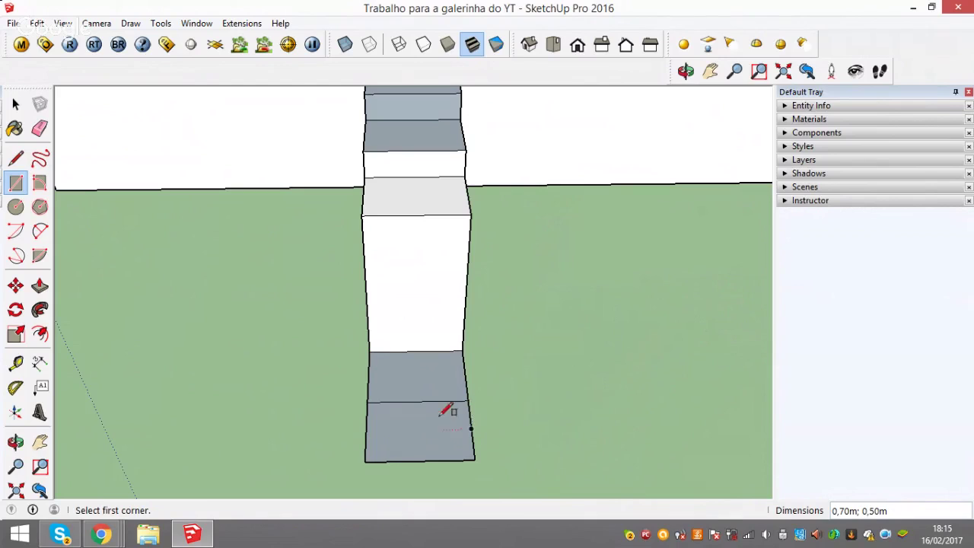
pyautogui.click(15, 364)
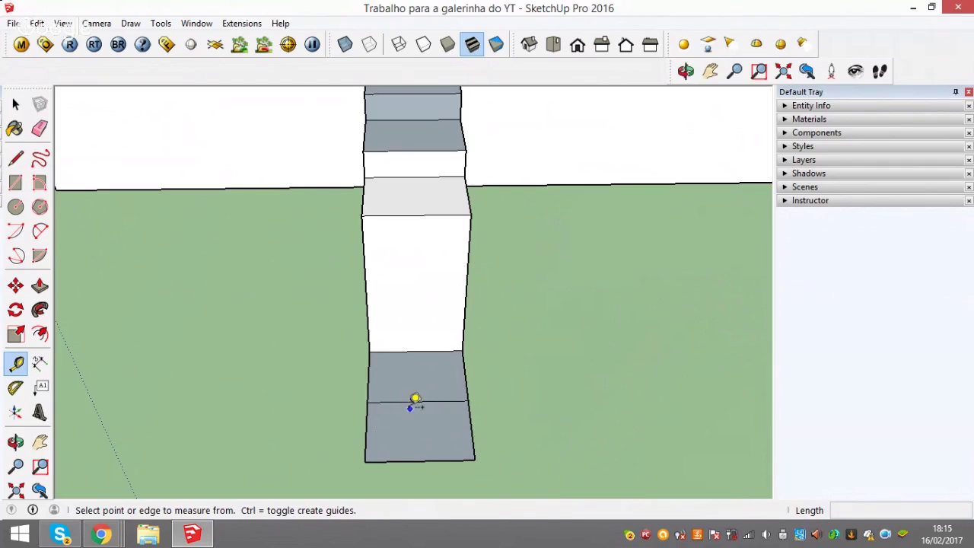
pyautogui.click(416, 401)
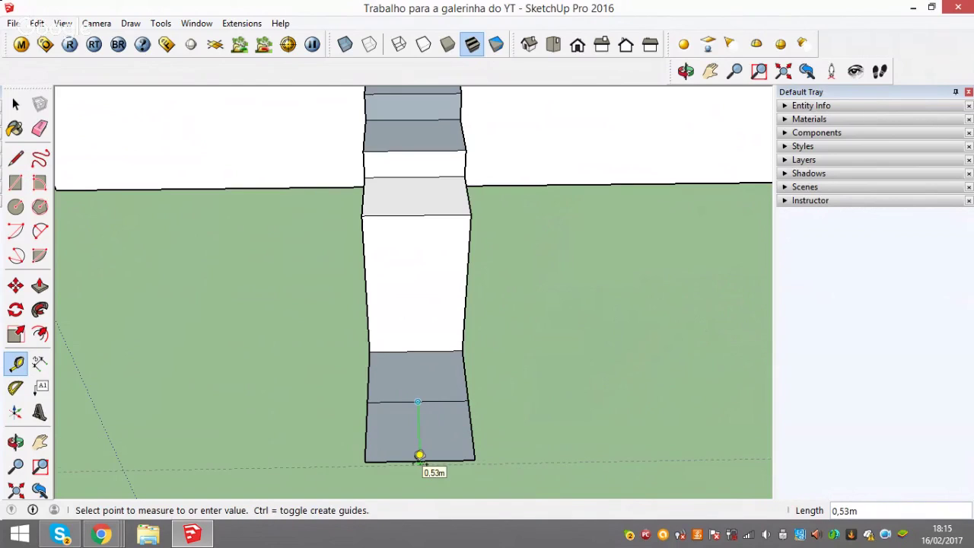
pyautogui.click(379, 428)
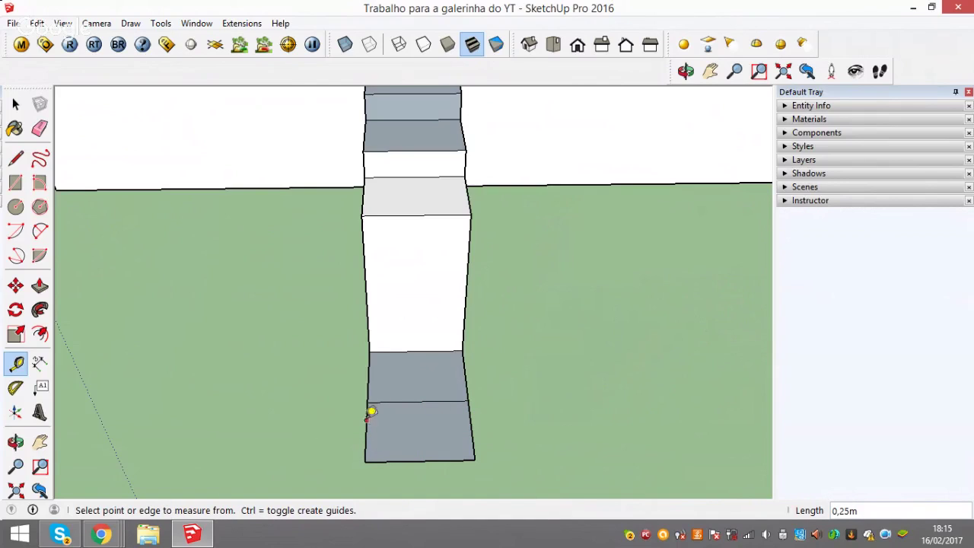
pyautogui.click(365, 431)
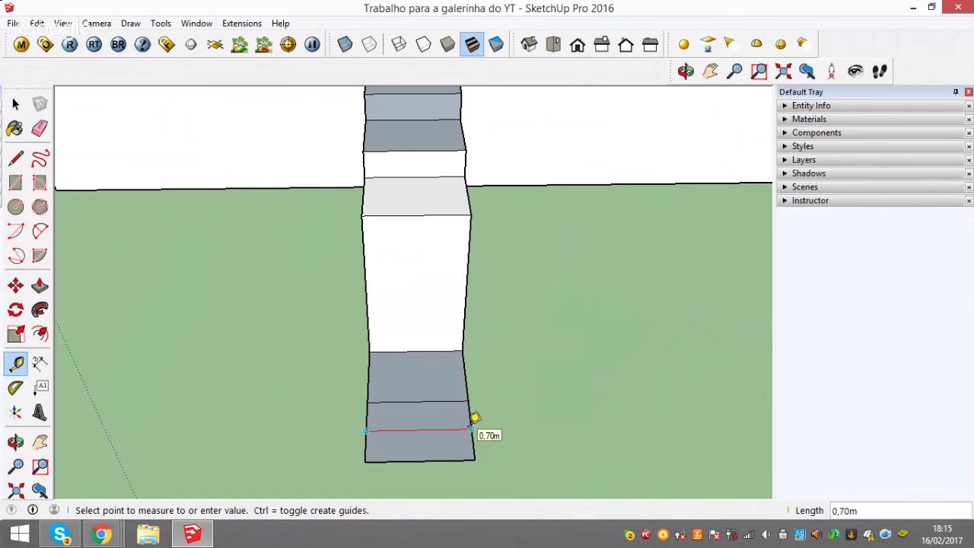
pyautogui.click(474, 418)
# Push/Pull the block's lower face out by 1 and the bottom face 0,80m to form a new step
pyautogui.click(15, 183)
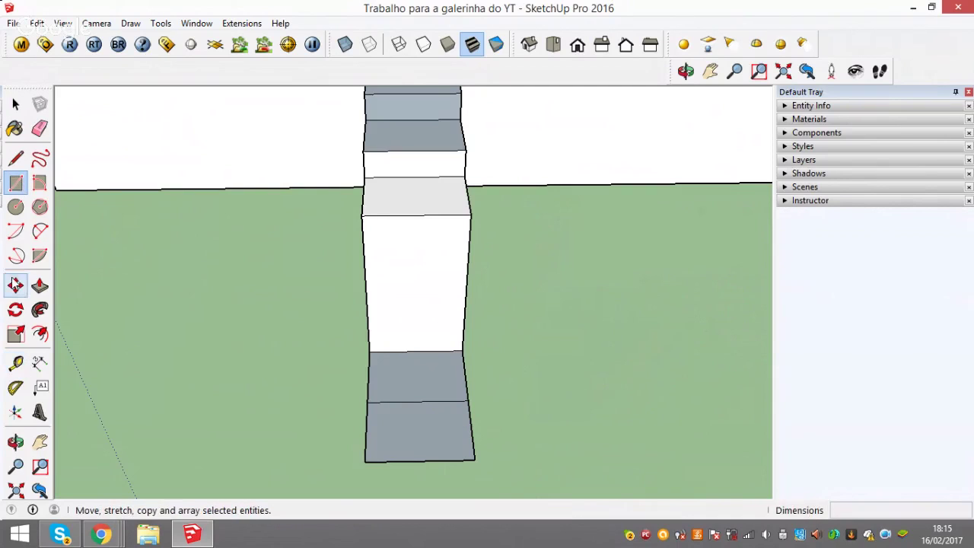
pyautogui.click(40, 285)
pyautogui.moveTo(401, 386); pyautogui.dragTo(411, 261)
pyautogui.write('1')
pyautogui.press('Return')
pyautogui.moveTo(441, 418); pyautogui.dragTo(441, 344)
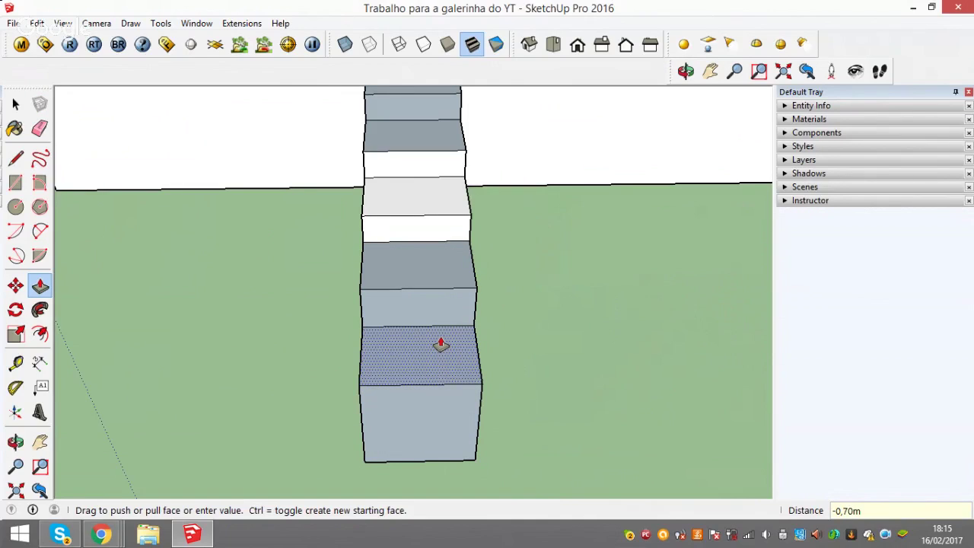
pyautogui.press('Return')
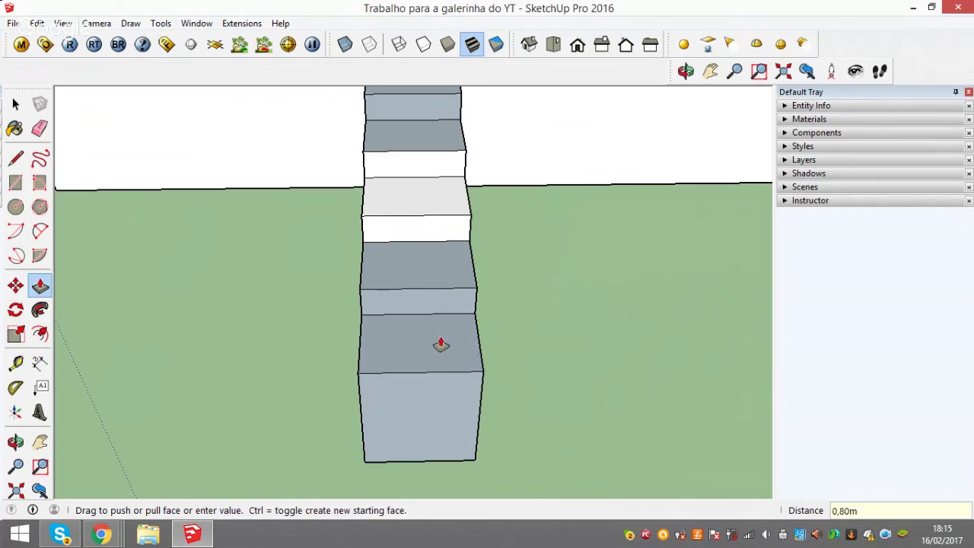
pyautogui.scroll(-3, 418, 429)
pyautogui.scroll(2, 211, 399)
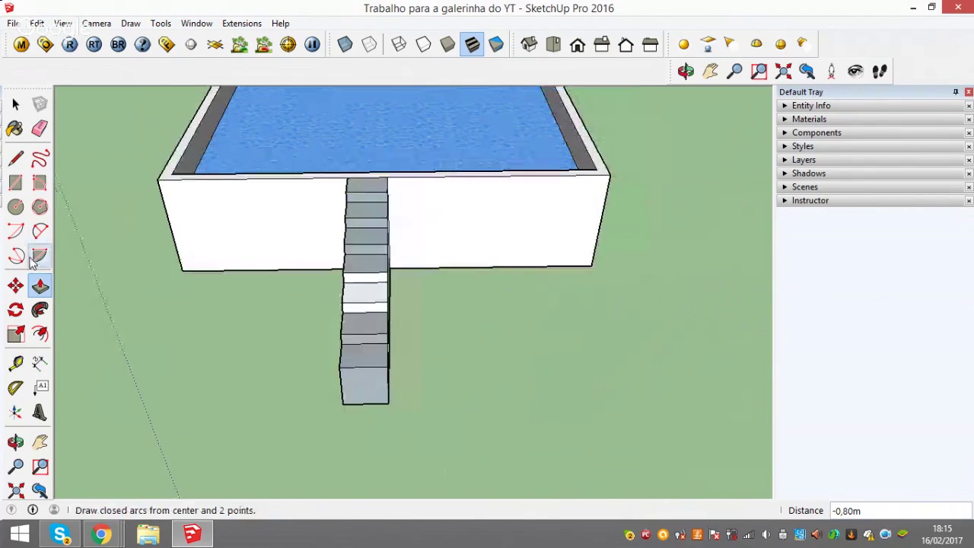
pyautogui.keyDown('shift'); pyautogui.moveTo(348, 433); pyautogui.dragTo(378, 311, button='middle'); pyautogui.keyUp('shift')
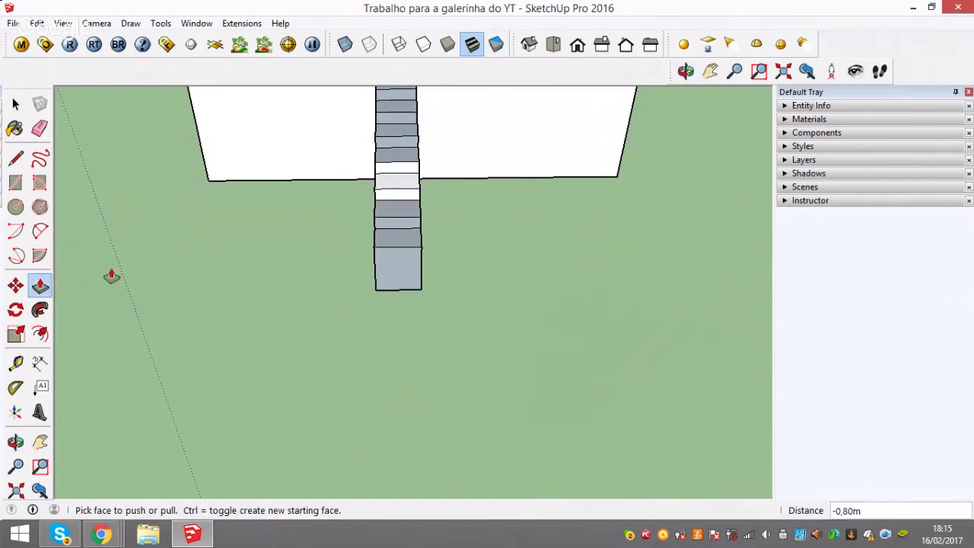
# Draw a 0,7 by 0,6 rectangle from the column's bottom-left corner
pyautogui.click(15, 183)
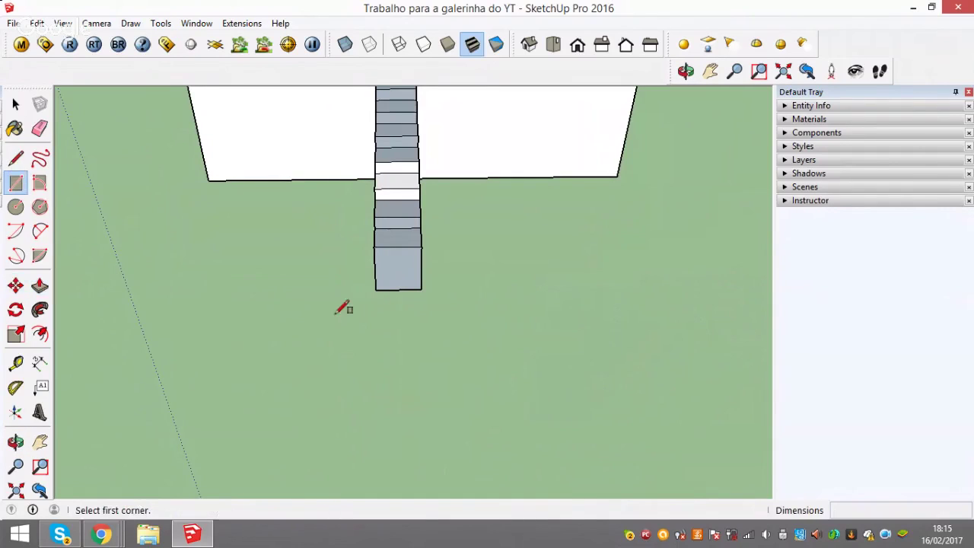
pyautogui.click(376, 289)
pyautogui.write('0,7;0,')
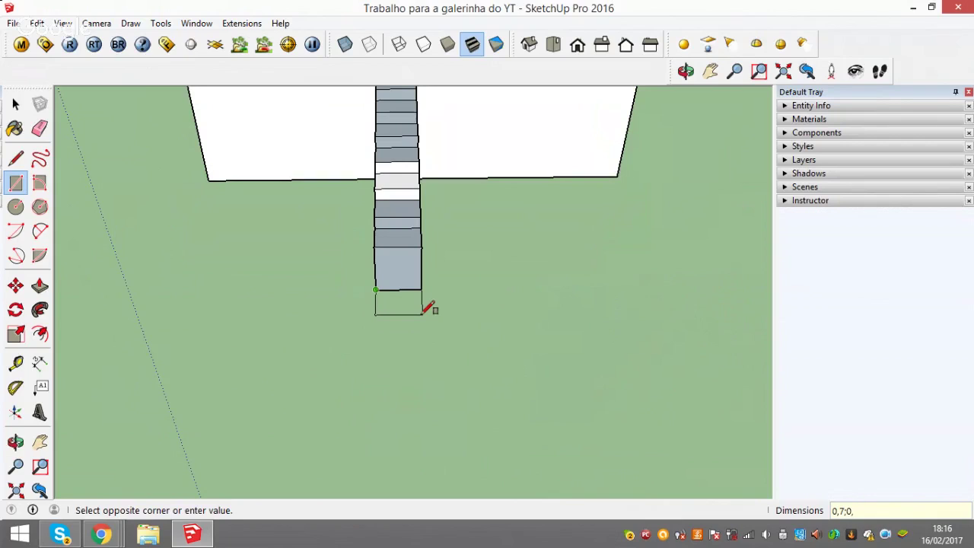
pyautogui.write('6')
pyautogui.press('Return')
pyautogui.scroll(3, 426, 308)
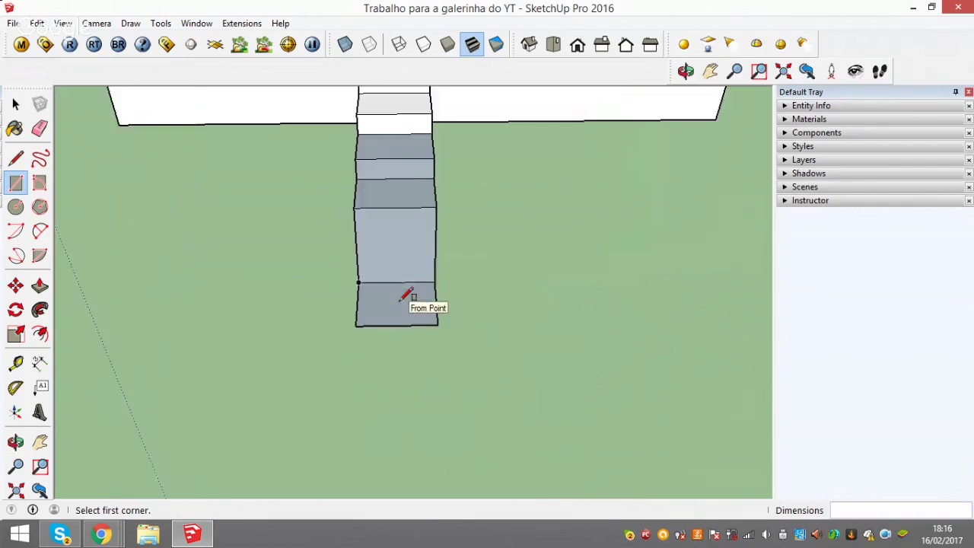
pyautogui.scroll(2, 406, 298)
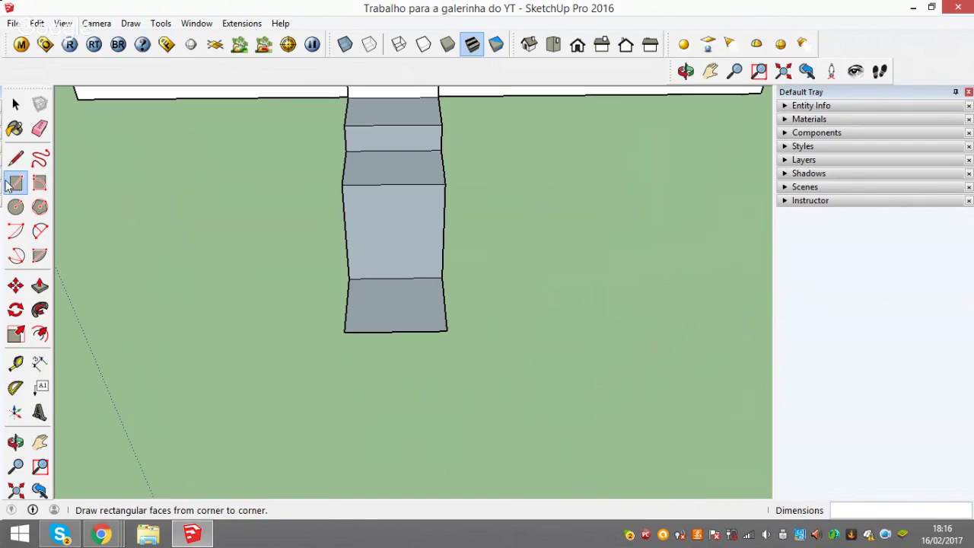
# Place a Tape Measure guide 0,30m above the block's middle edge
pyautogui.click(15, 363)
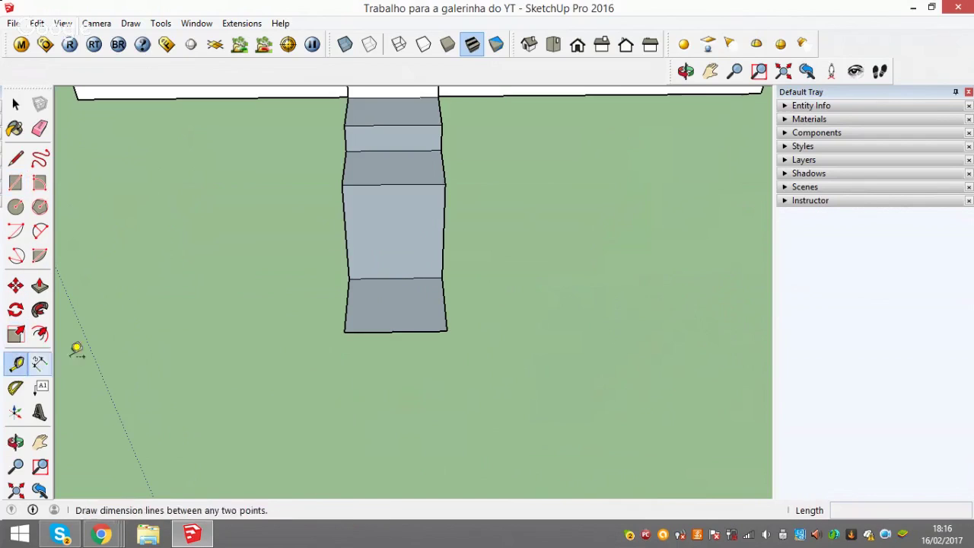
pyautogui.click(397, 279)
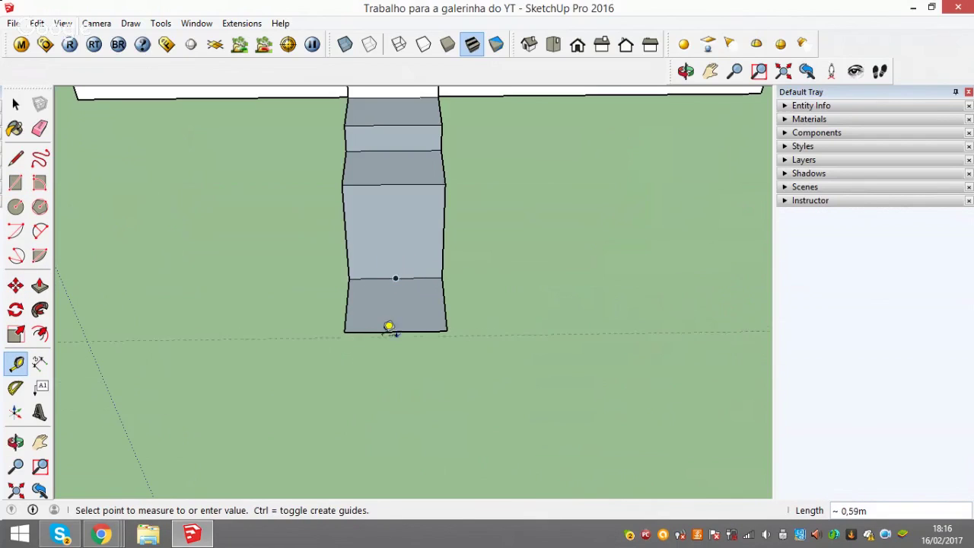
pyautogui.click(395, 331)
pyautogui.click(395, 331)
pyautogui.click(395, 278)
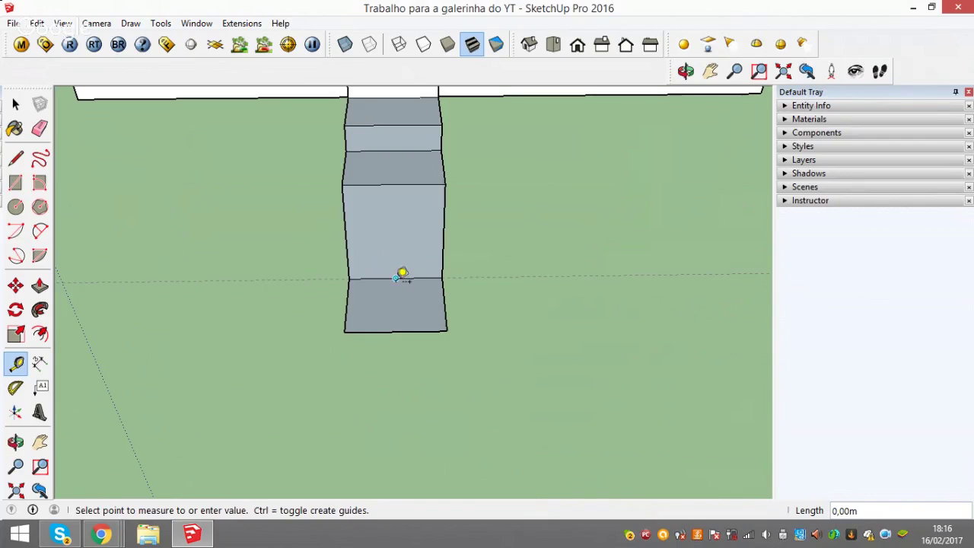
pyautogui.write('0,30')
pyautogui.press('Return')
# Draw a rectangle on the lowest block's front and begin pulling its face
pyautogui.click(15, 183)
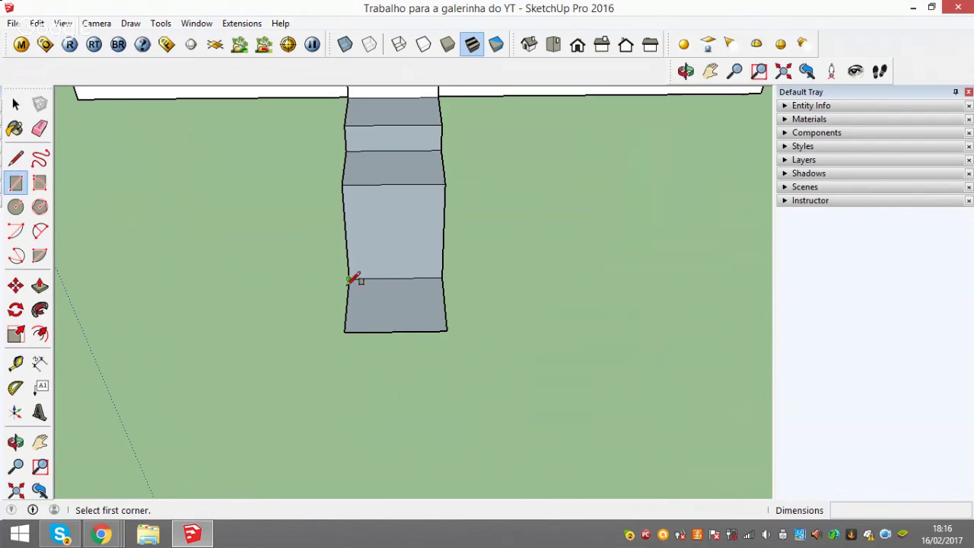
pyautogui.click(348, 279)
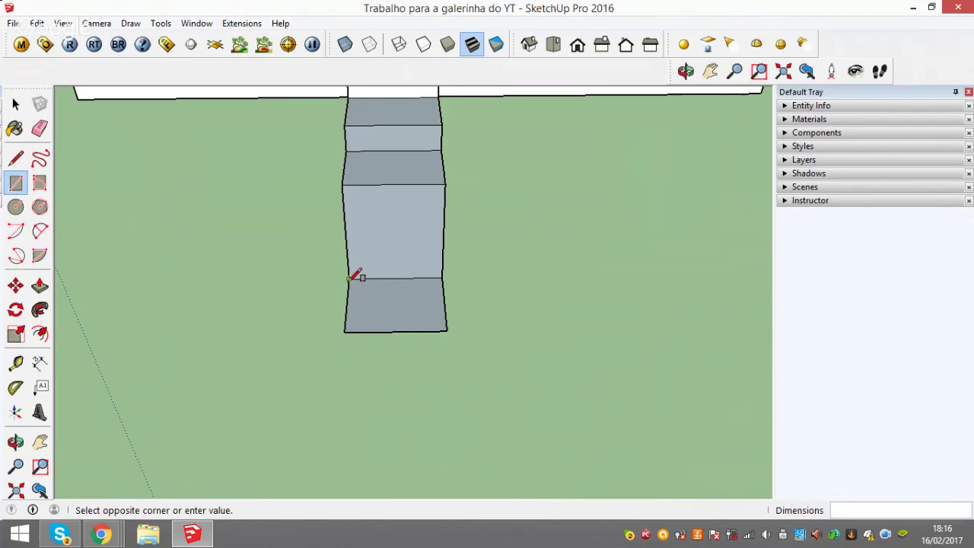
pyautogui.click(446, 320)
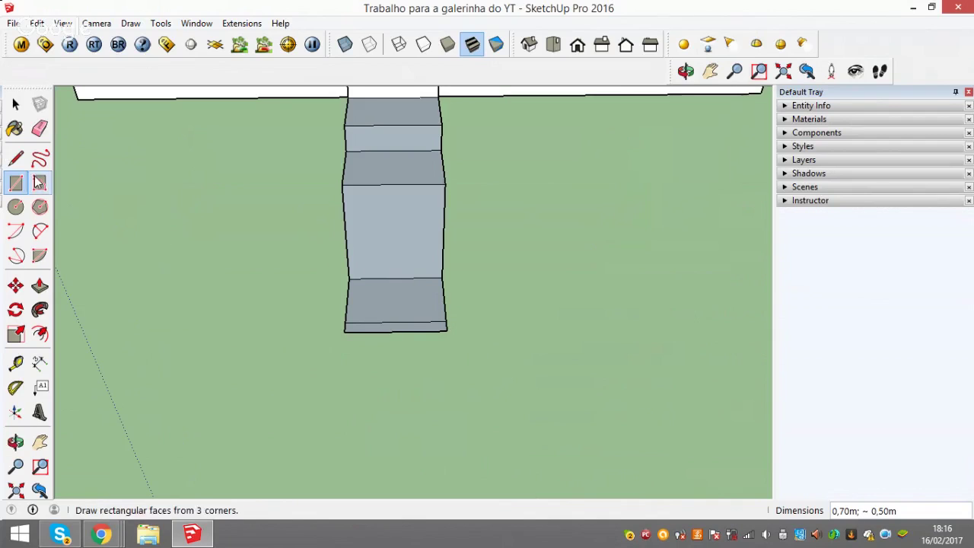
pyautogui.click(40, 286)
pyautogui.click(437, 289)
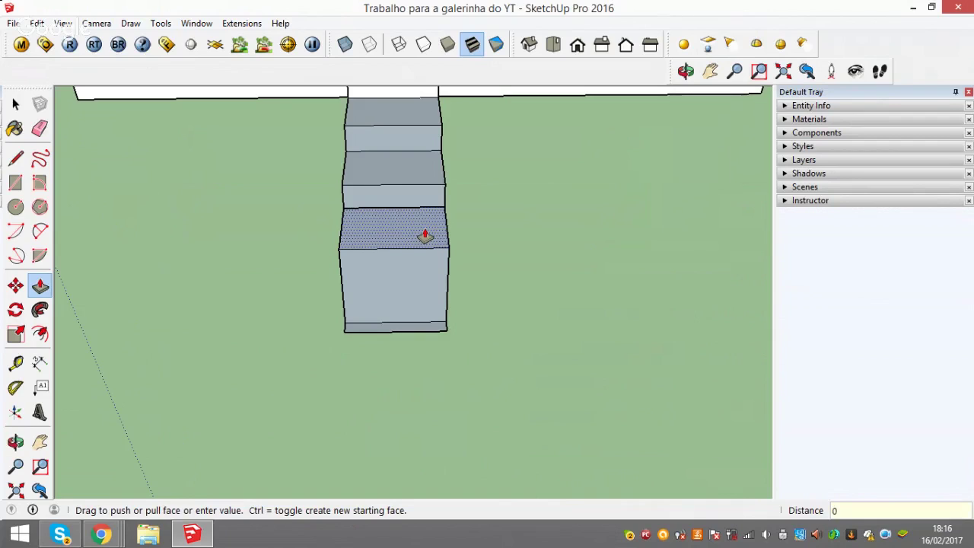
pyautogui.write(',6')
# Finish the 0,60m pull and erase the thin strip at the box's bottom
pyautogui.press('Return')
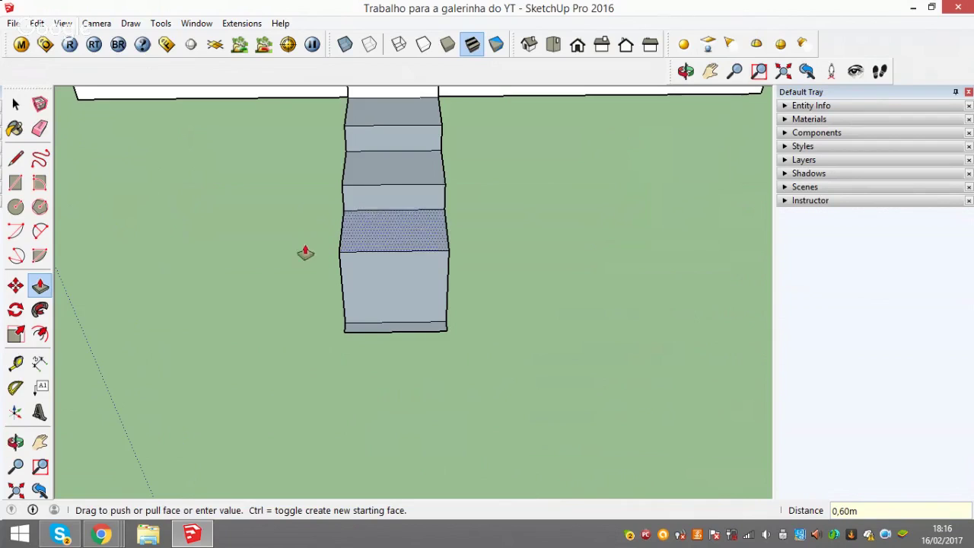
pyautogui.click(39, 128)
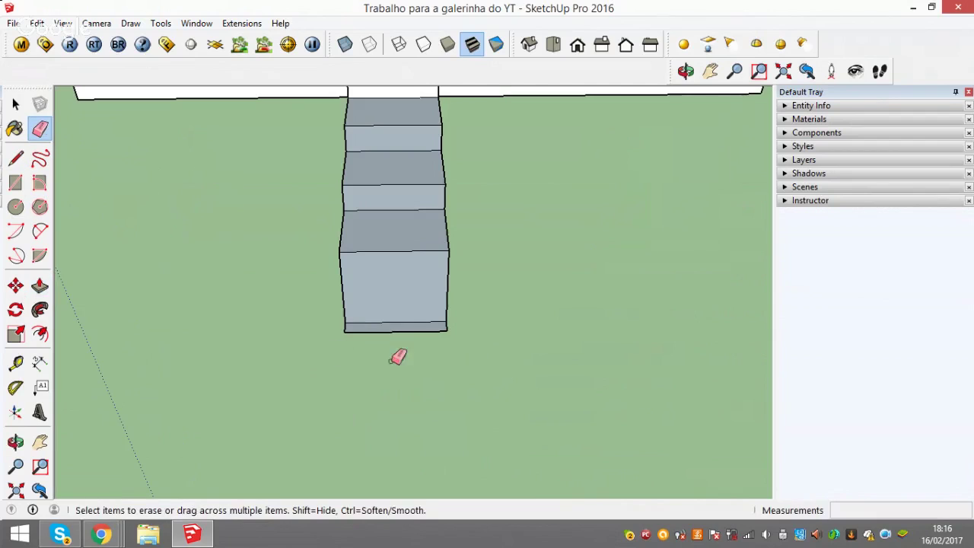
pyautogui.moveTo(358, 326); pyautogui.dragTo(396, 329)
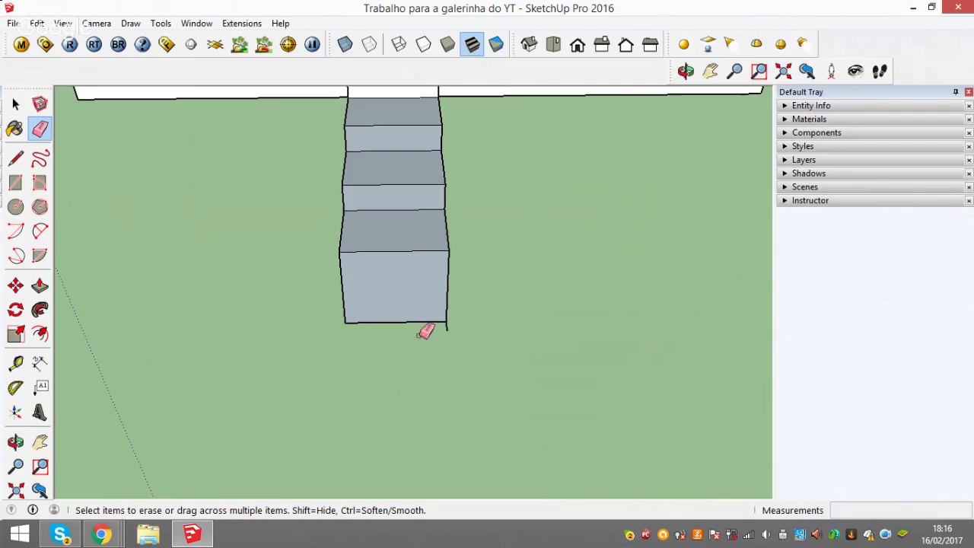
# Bring the pool and whole staircase into view and start a rectangle at the stair base
pyautogui.scroll(-3, 453, 325)
pyautogui.moveTo(431, 330)
pyautogui.mouseDown(button='middle')
pyautogui.moveTo(419, 301)
pyautogui.moveTo(674, 224)
pyautogui.moveTo(570, 233)
pyautogui.moveTo(580, 296)
pyautogui.moveTo(348, 282)
pyautogui.moveTo(294, 312)
pyautogui.moveTo(310, 309)
pyautogui.mouseUp(button='middle')
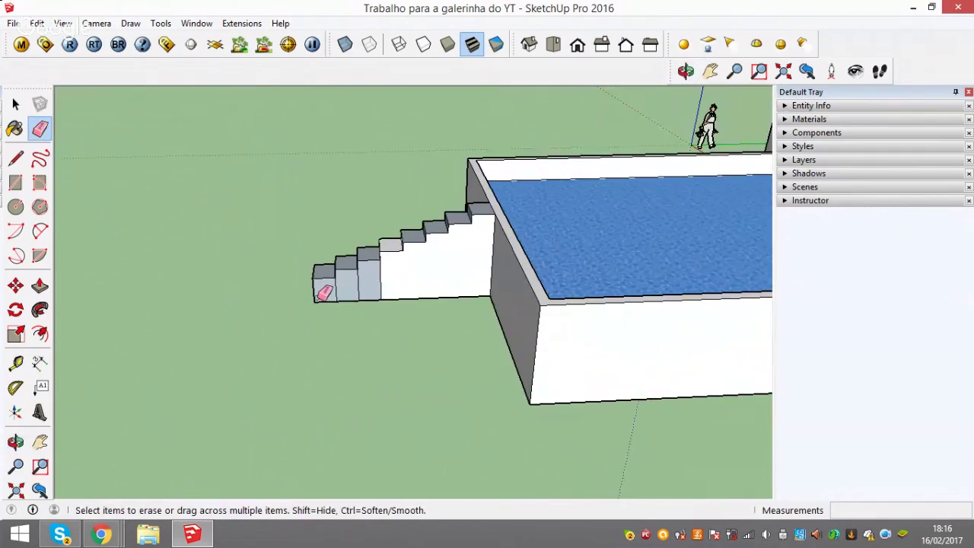
pyautogui.scroll(2, 322, 291)
pyautogui.scroll(2, 322, 292)
pyautogui.click(16, 184)
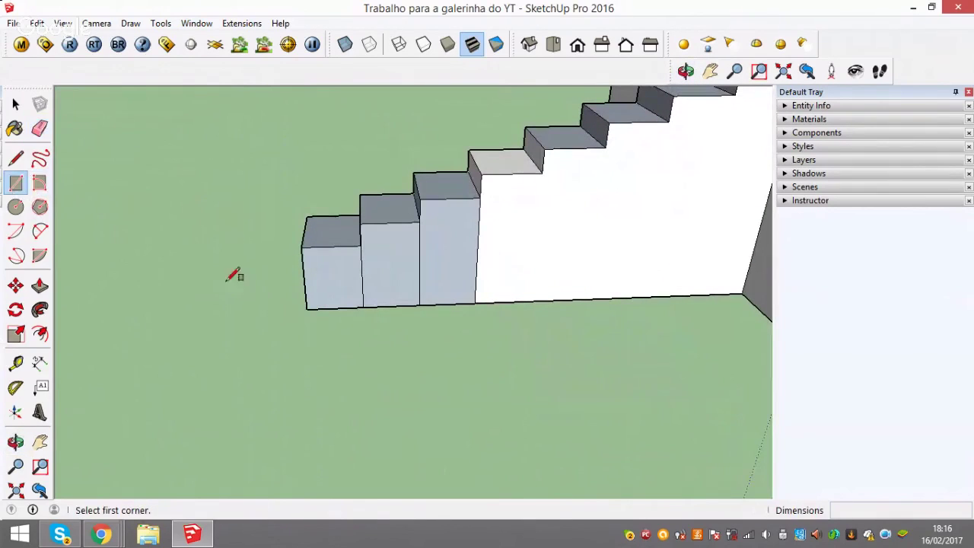
pyautogui.click(307, 309)
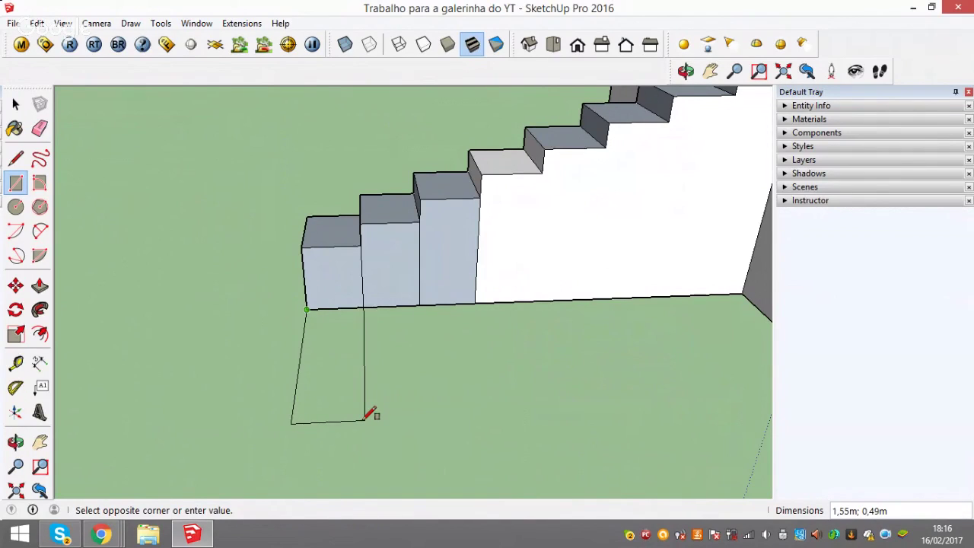
# Complete the 1,50 by 0,50m flat strip on the ground along the stairs' base
pyautogui.scroll(2, 372, 415)
pyautogui.scroll(2, 367, 404)
pyautogui.scroll(2, 370, 370)
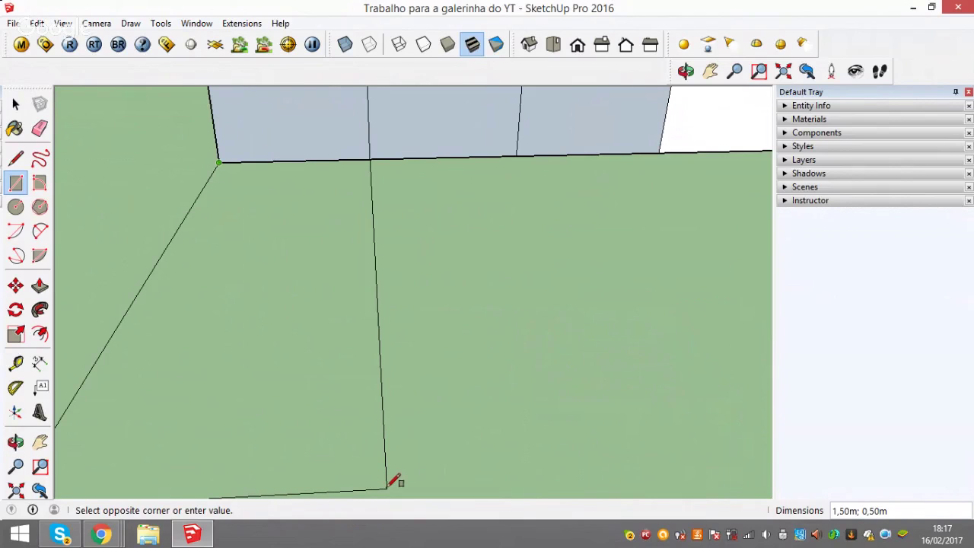
pyautogui.click(388, 485)
pyautogui.scroll(-2, 348, 399)
pyautogui.scroll(-2, 348, 398)
pyautogui.scroll(-2, 251, 316)
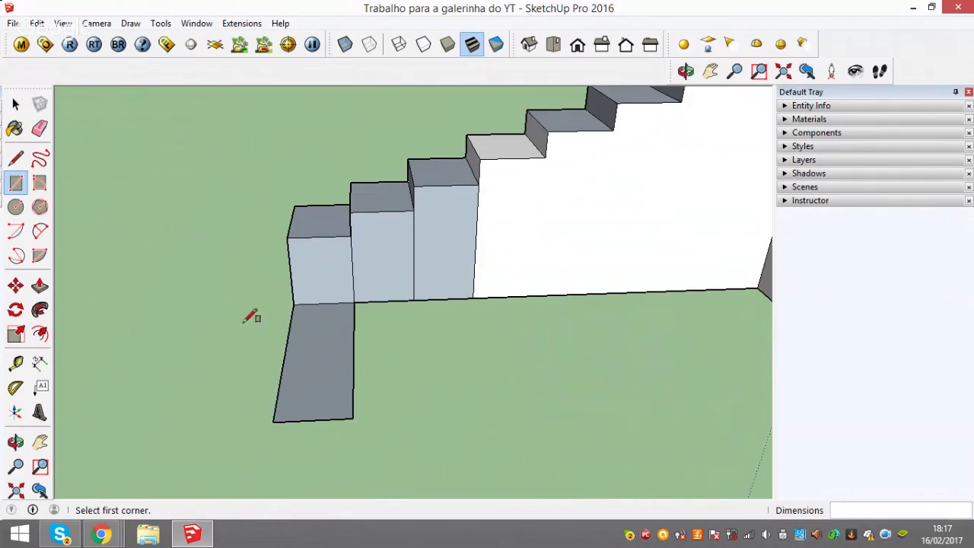
# Draw a 0,70 by 0,60 rectangle from the step's corner, then view the stairs from another angle
pyautogui.click(294, 304)
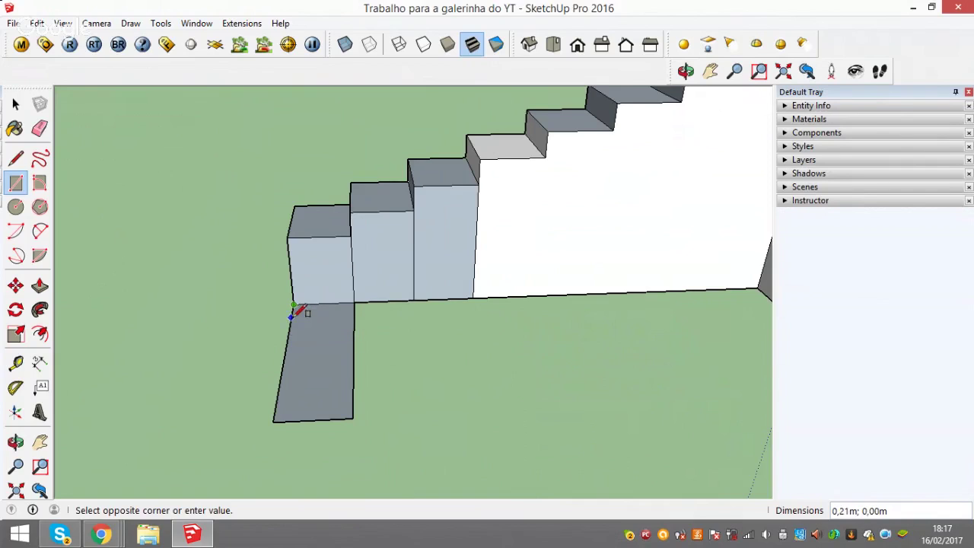
pyautogui.click(295, 205)
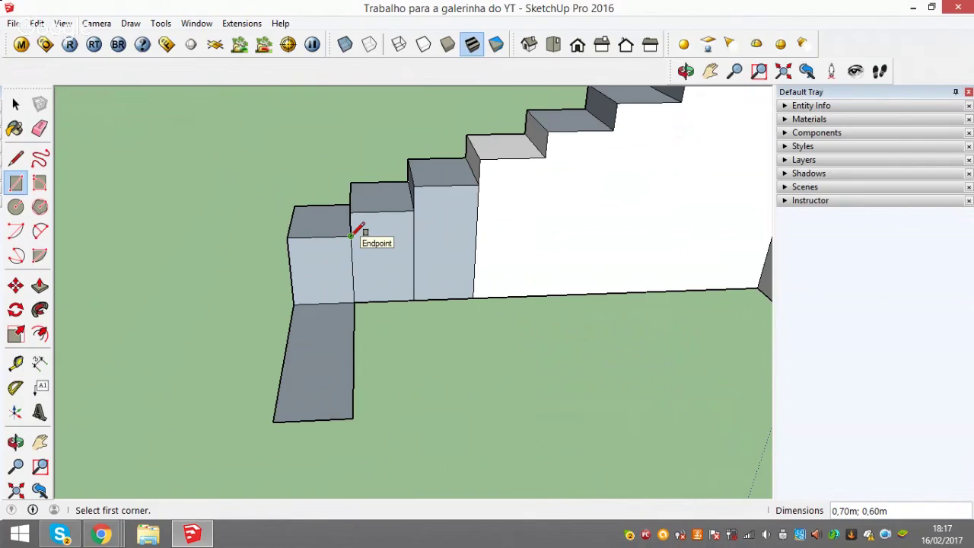
pyautogui.click(295, 304)
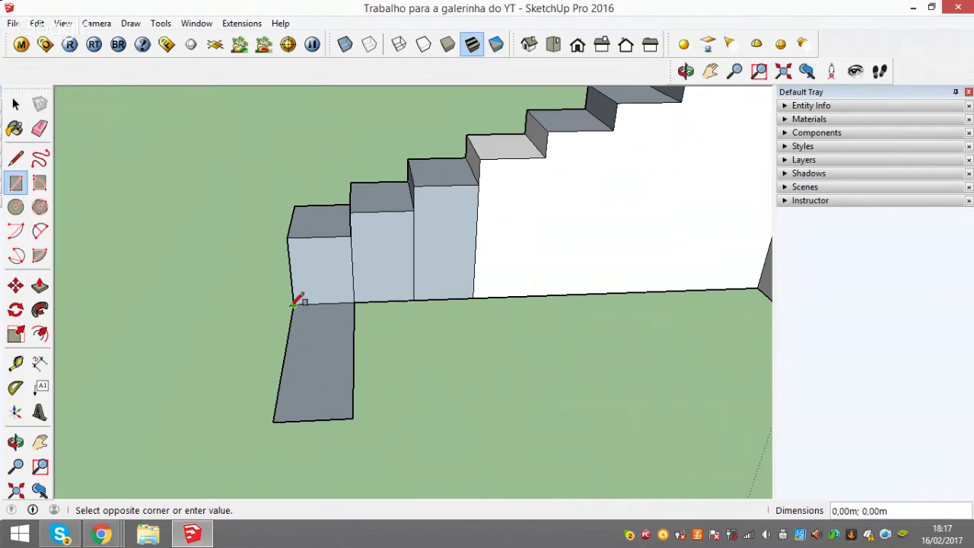
pyautogui.moveTo(372, 263)
pyautogui.mouseDown(button='middle')
pyautogui.moveTo(569, 363)
pyautogui.moveTo(431, 492)
pyautogui.mouseUp(button='middle')
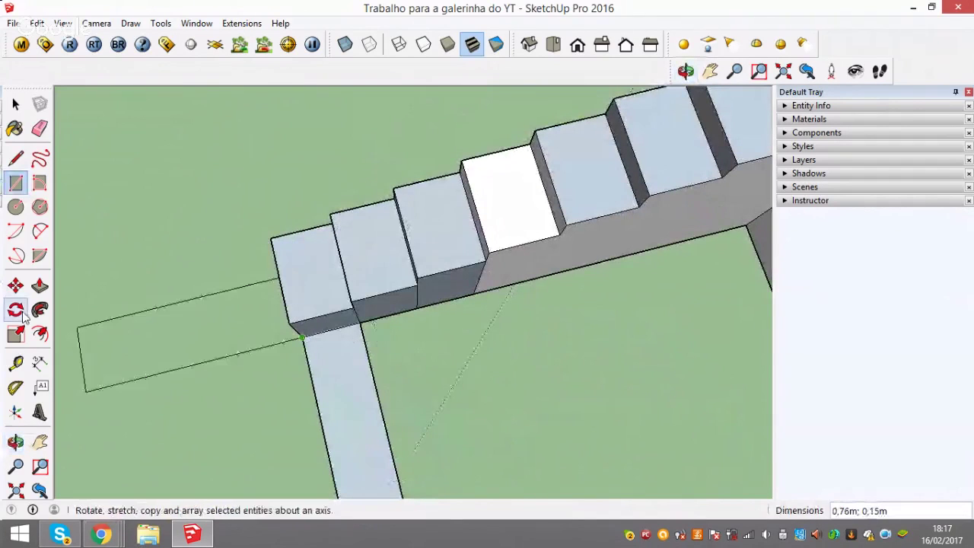
pyautogui.click(17, 363)
pyautogui.click(280, 280)
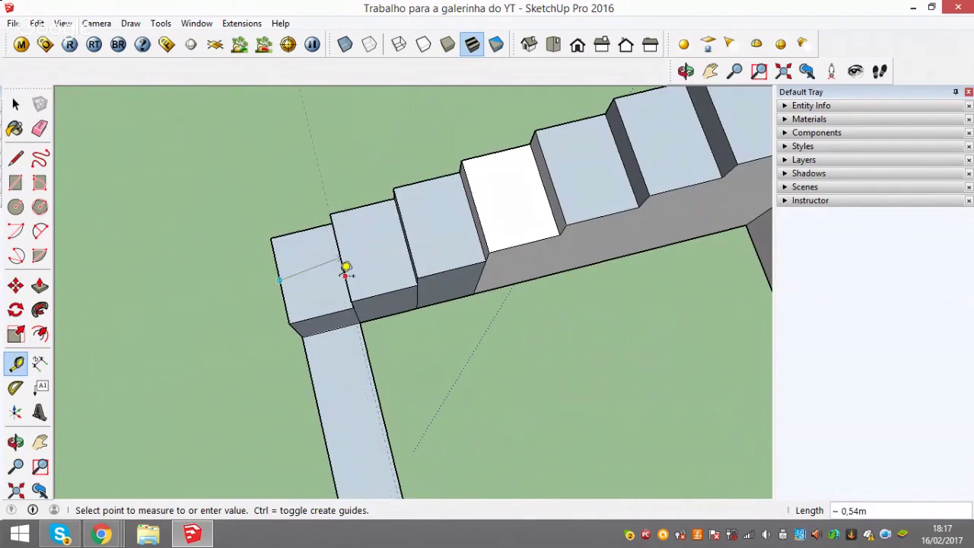
pyautogui.scroll(3, 346, 263)
pyautogui.scroll(5, 346, 267)
pyautogui.scroll(2, 282, 256)
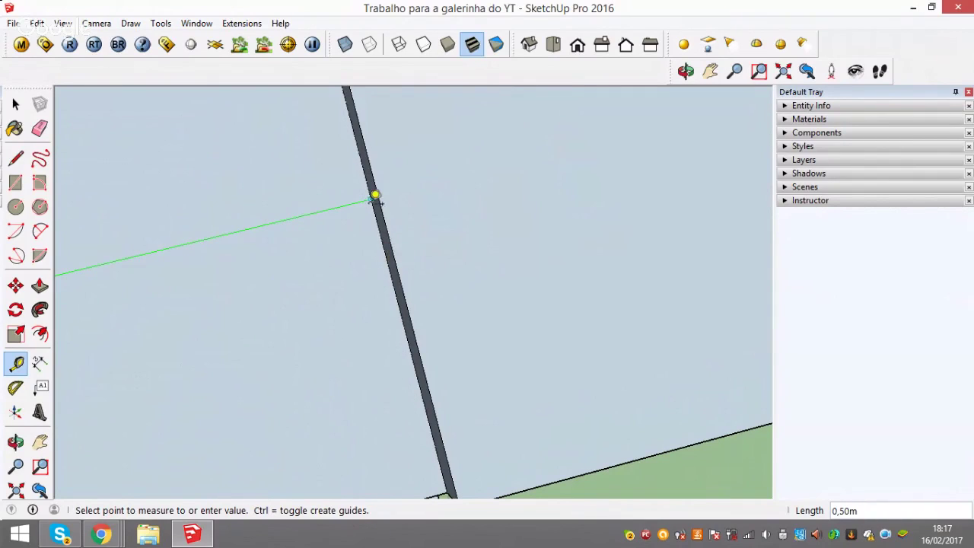
pyautogui.scroll(-3, 376, 196)
pyautogui.scroll(-3, 375, 196)
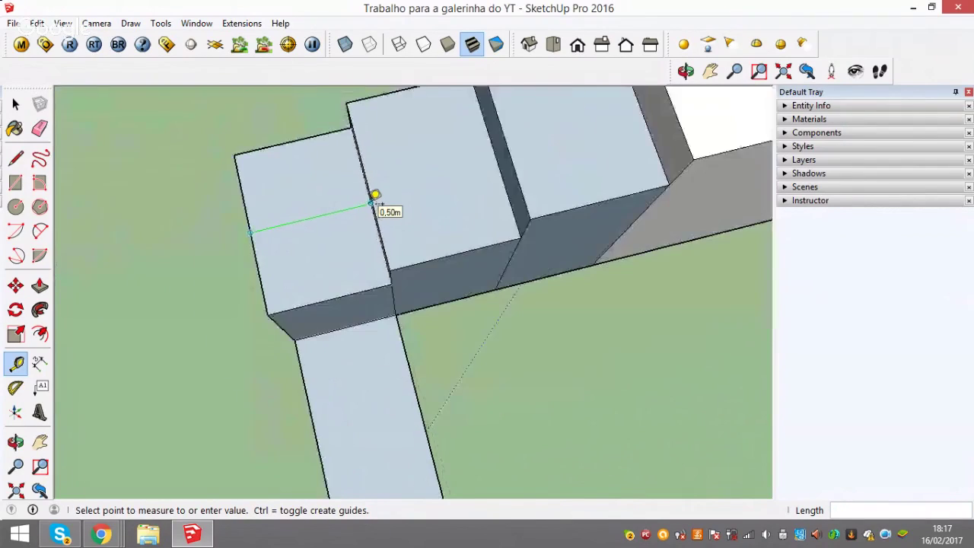
pyautogui.scroll(-2, 358, 305)
pyautogui.write('0,65m')
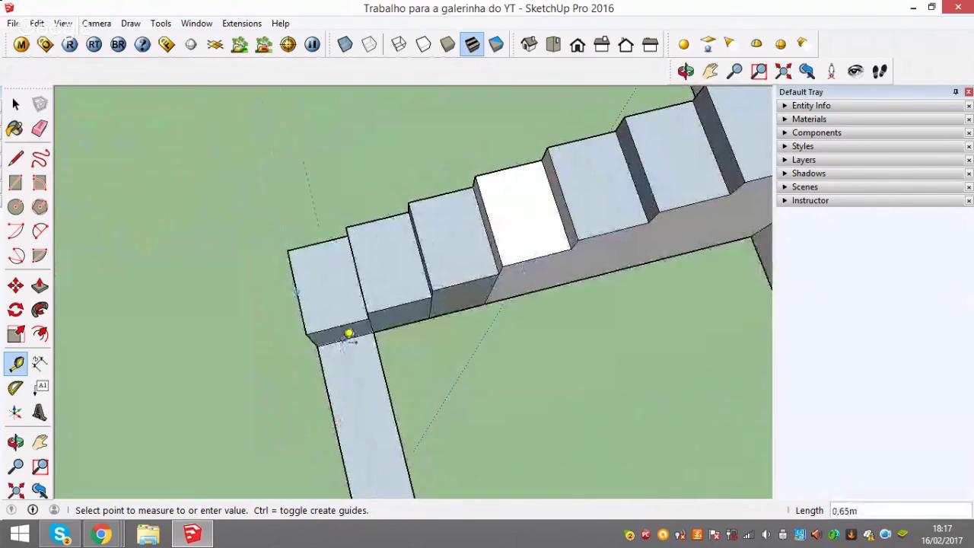
pyautogui.click(349, 338)
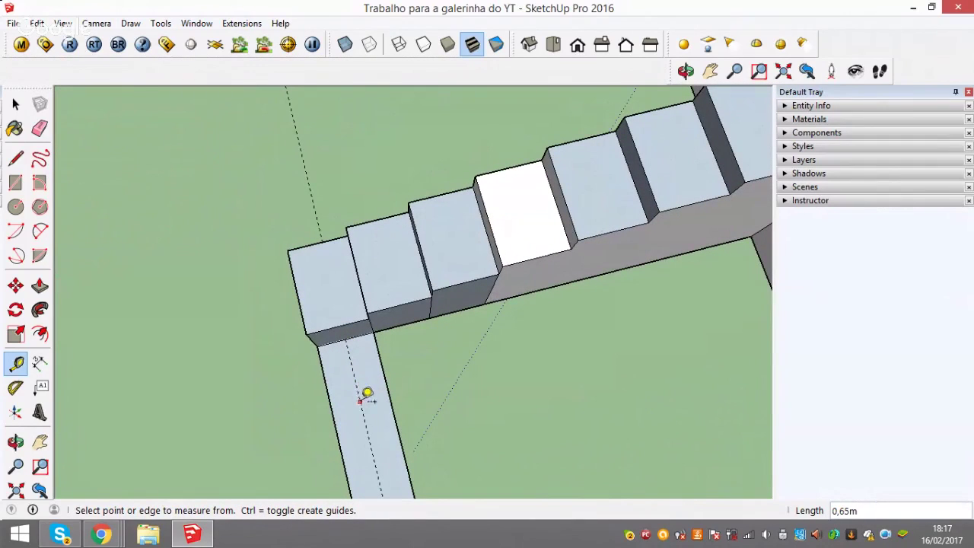
pyautogui.hotkey('ctrl', 'z')
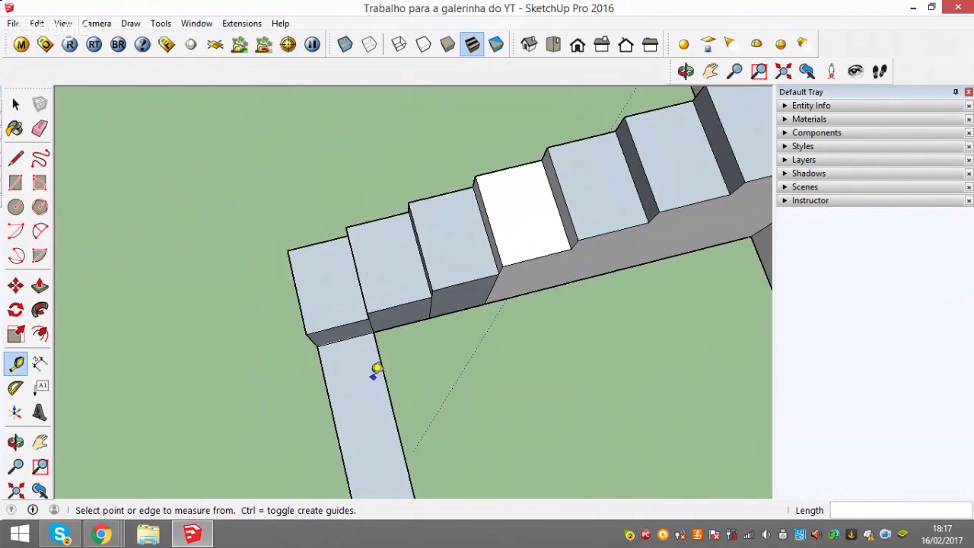
pyautogui.scroll(2, 365, 346)
pyautogui.click(347, 325)
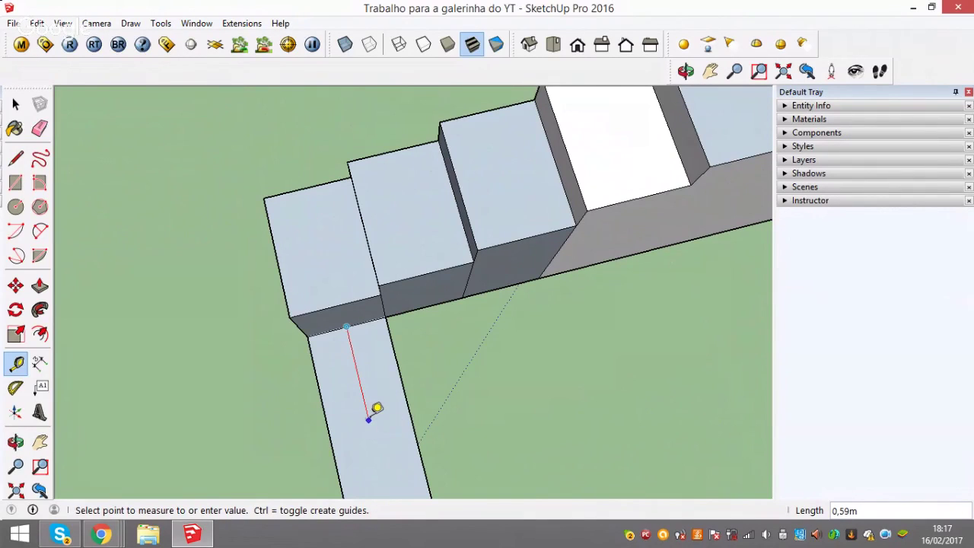
pyautogui.click(372, 417)
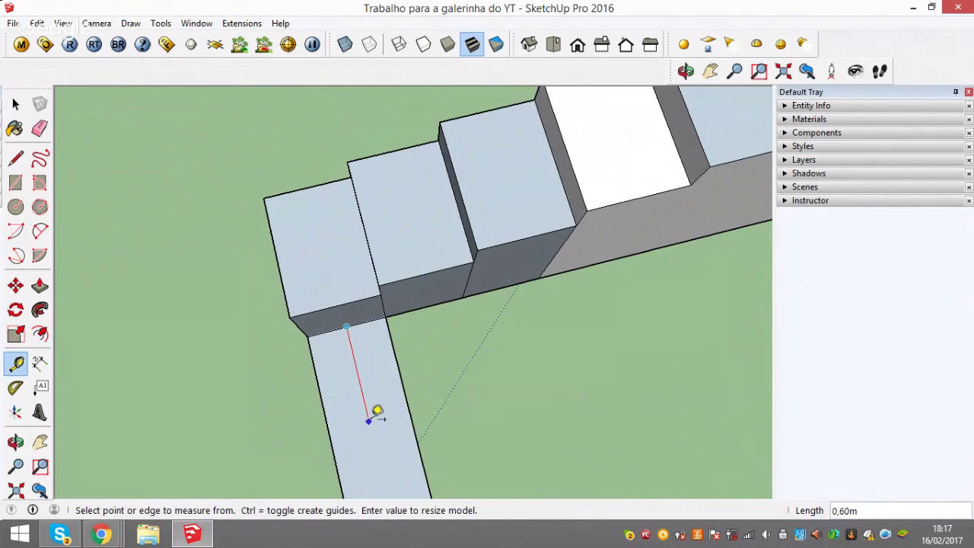
pyautogui.click(347, 327)
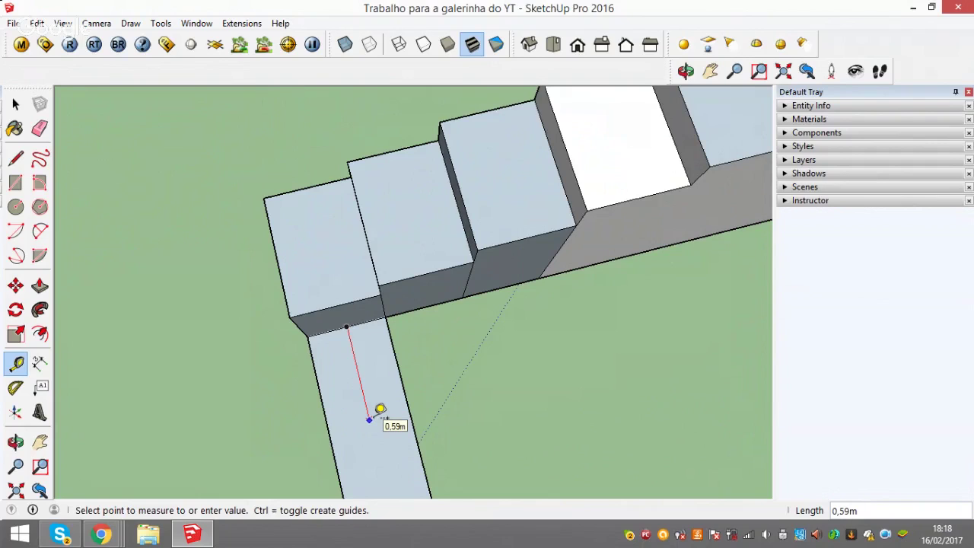
pyautogui.click(383, 413)
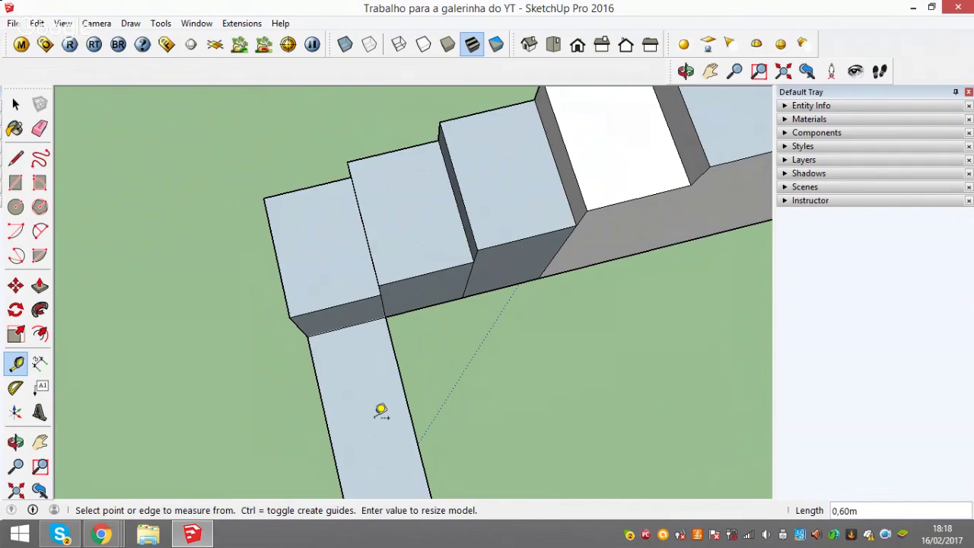
# Draw a rectangle from the beam's corner, splitting off a section of its top face
pyautogui.click(15, 183)
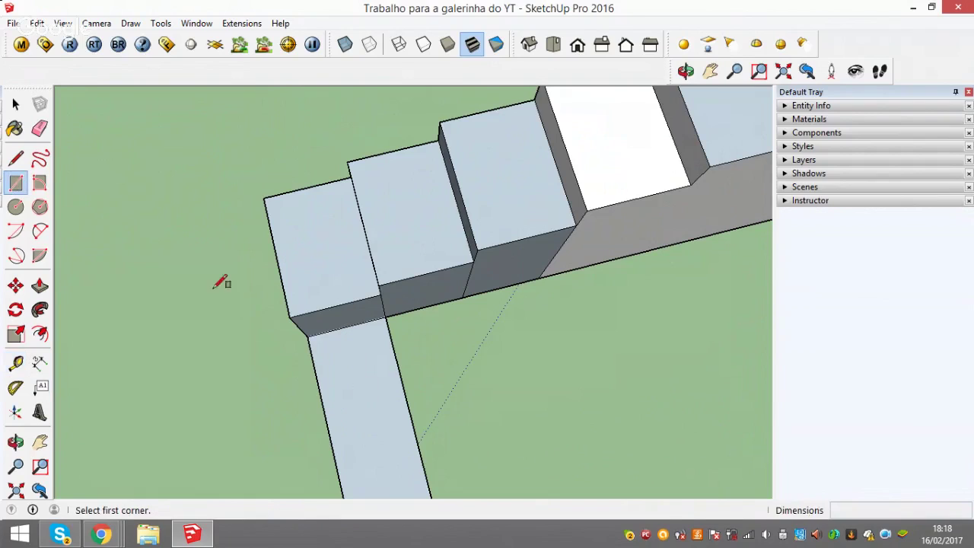
pyautogui.click(308, 336)
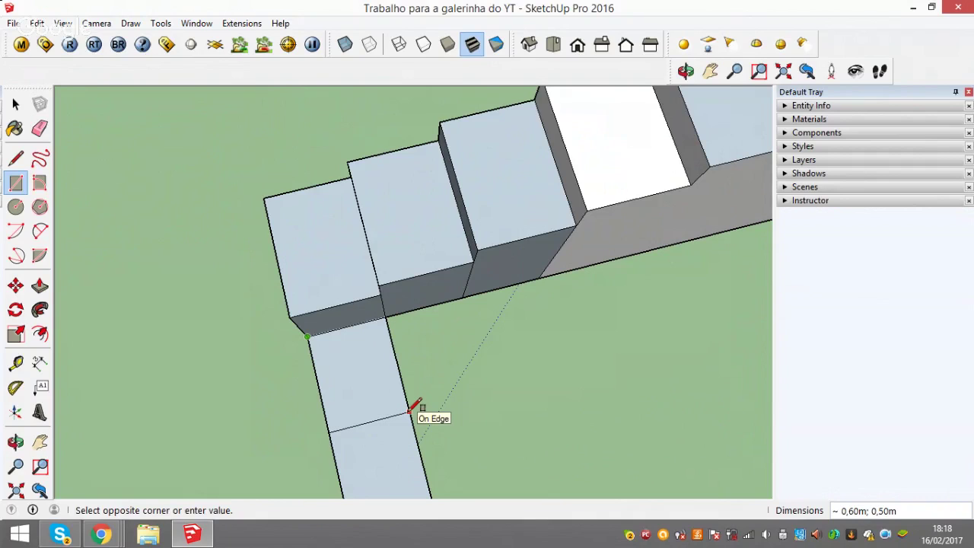
pyautogui.click(410, 412)
pyautogui.scroll(-2, 388, 362)
pyautogui.scroll(-1, 380, 356)
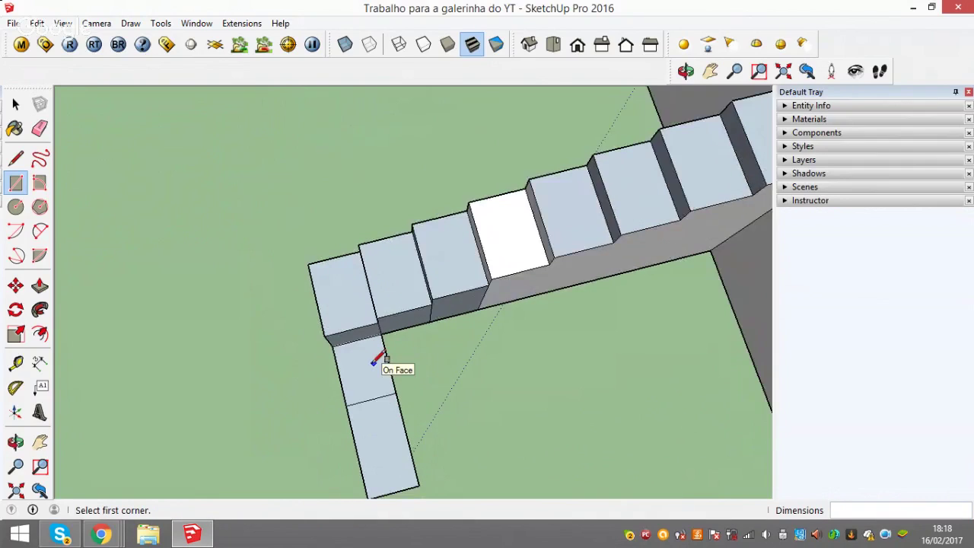
pyautogui.scroll(-1, 381, 364)
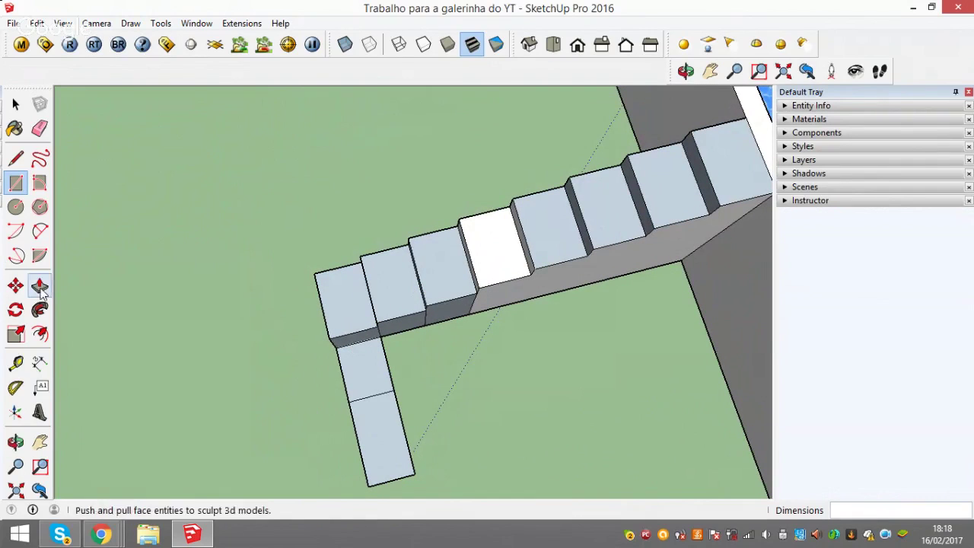
# Set a guide 0,30m in from the white step's edge and measure along the beam
pyautogui.click(15, 364)
pyautogui.click(522, 241)
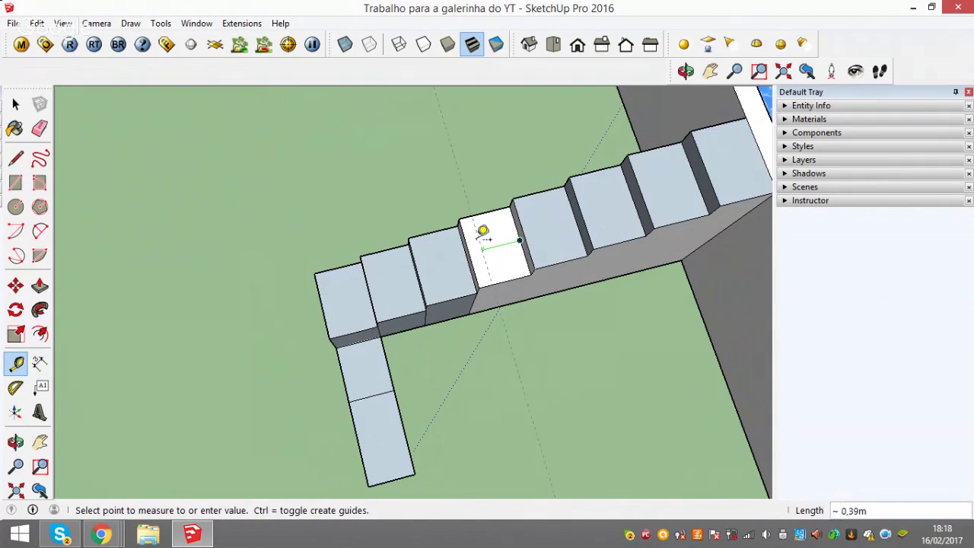
pyautogui.write('0,3')
pyautogui.press('Return')
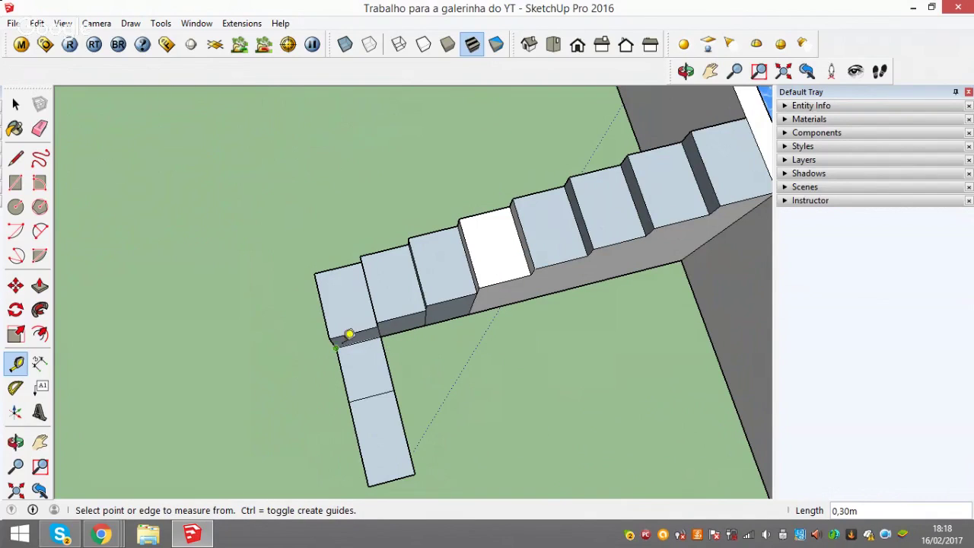
pyautogui.click(358, 343)
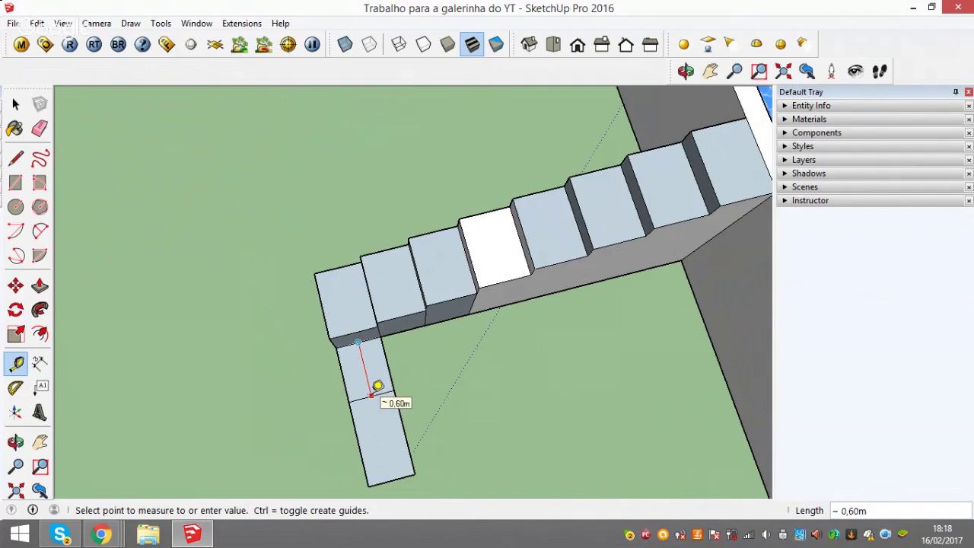
pyautogui.click(379, 386)
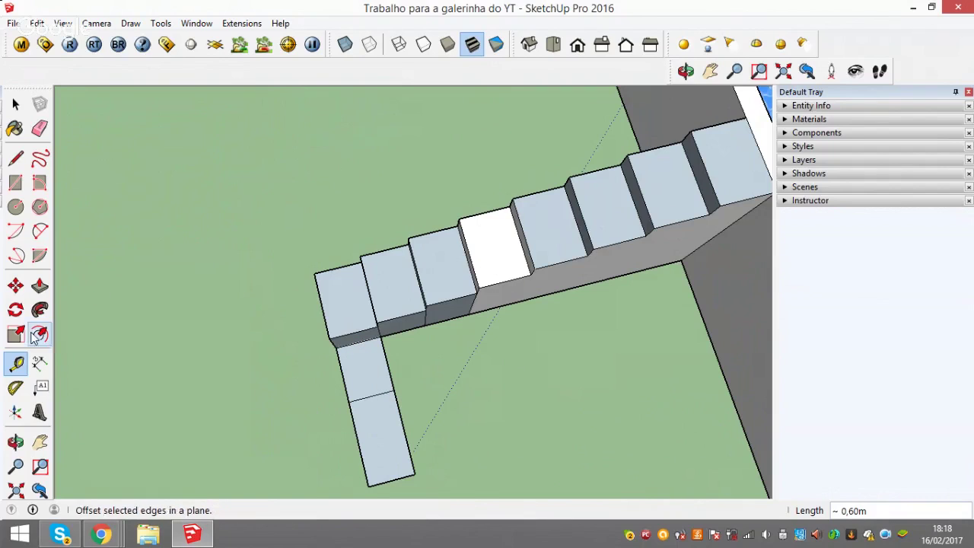
# Push the beam section into a recess as a test, then undo the recess
pyautogui.click(36, 299)
pyautogui.click(343, 367)
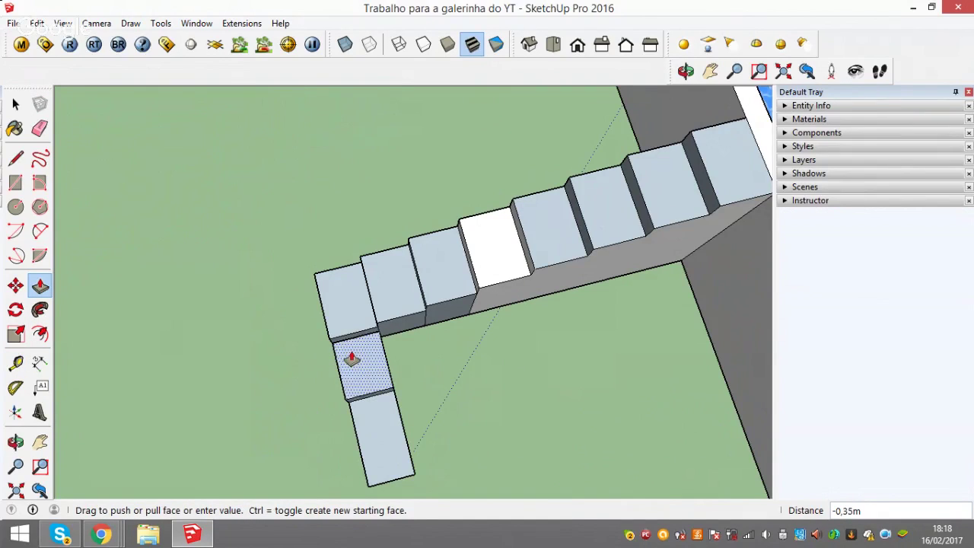
pyautogui.scroll(2, 350, 358)
pyautogui.scroll(2, 348, 358)
pyautogui.click(356, 394)
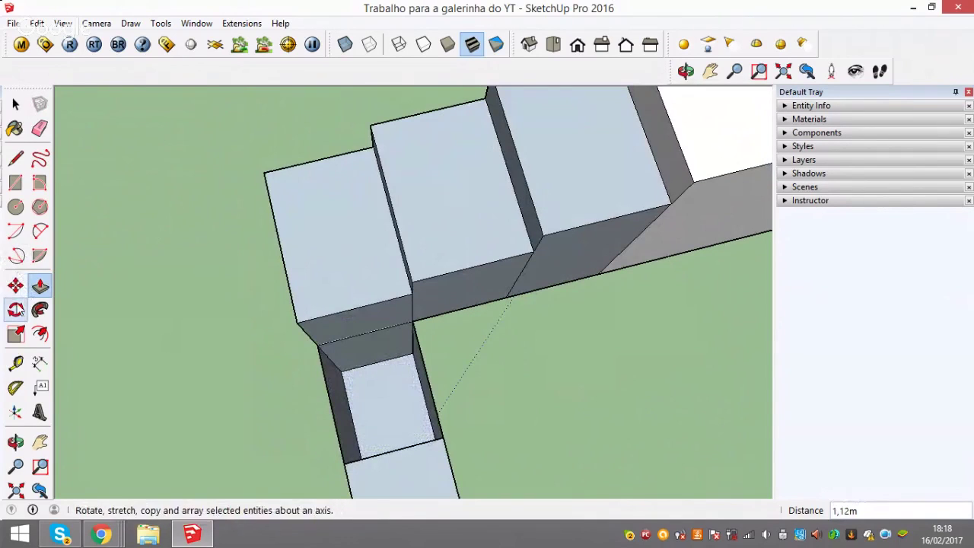
pyautogui.click(15, 364)
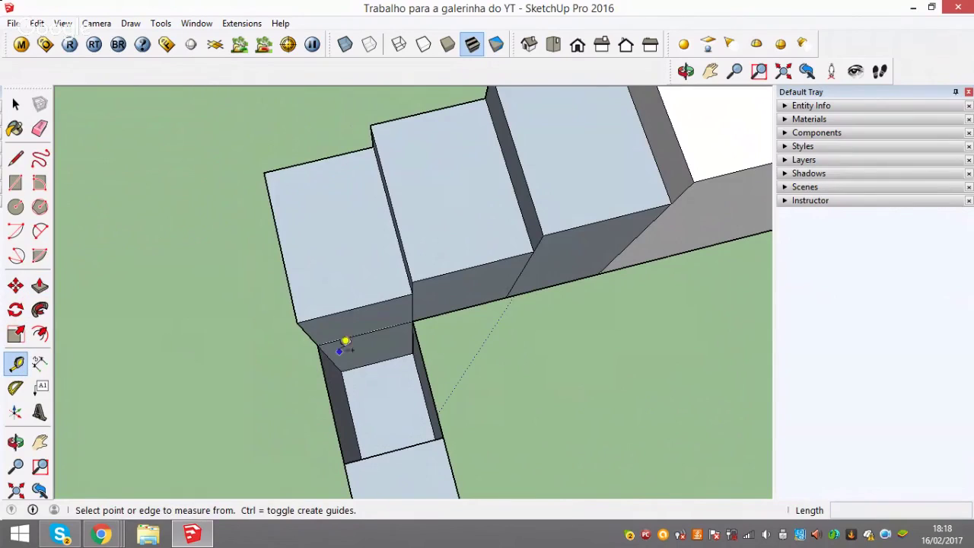
pyautogui.click(347, 336)
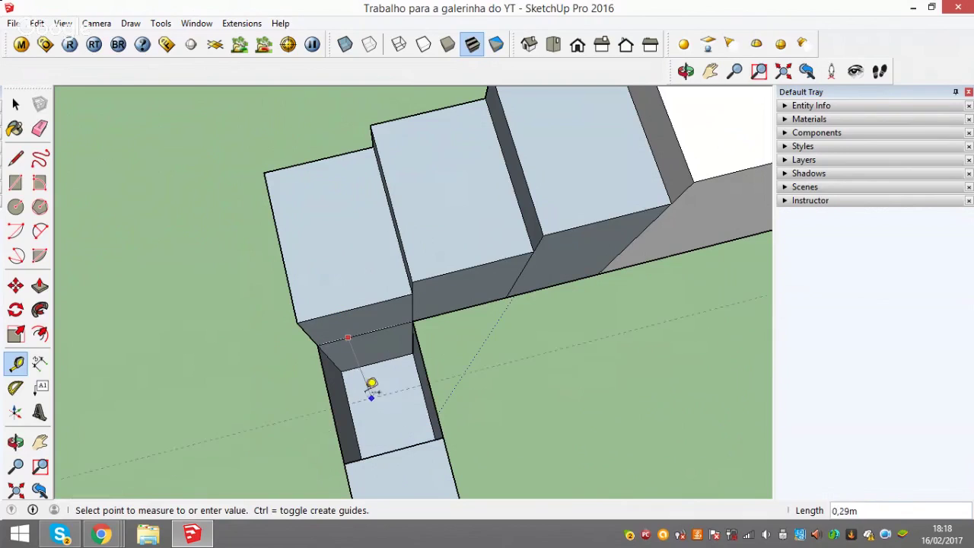
pyautogui.hotkey('ctrl', 'z')
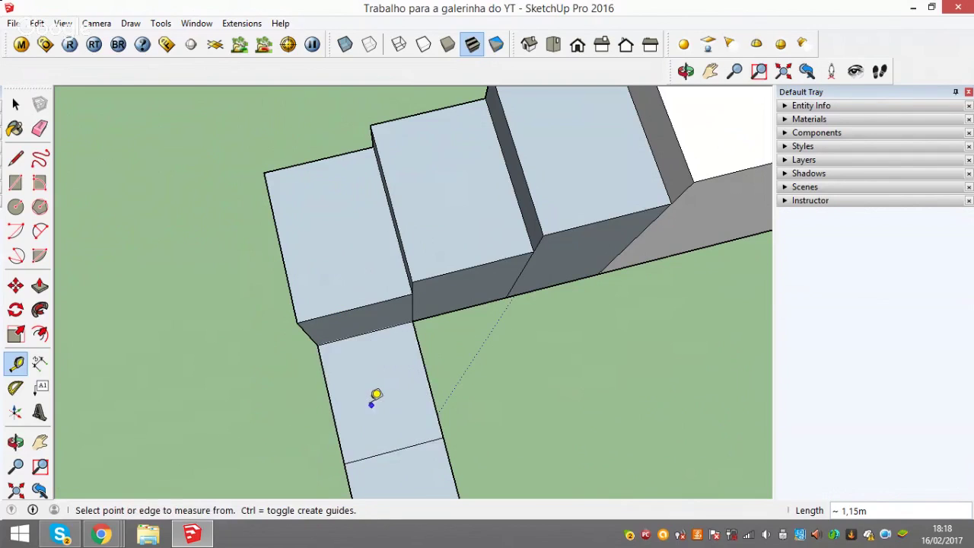
pyautogui.click(37, 287)
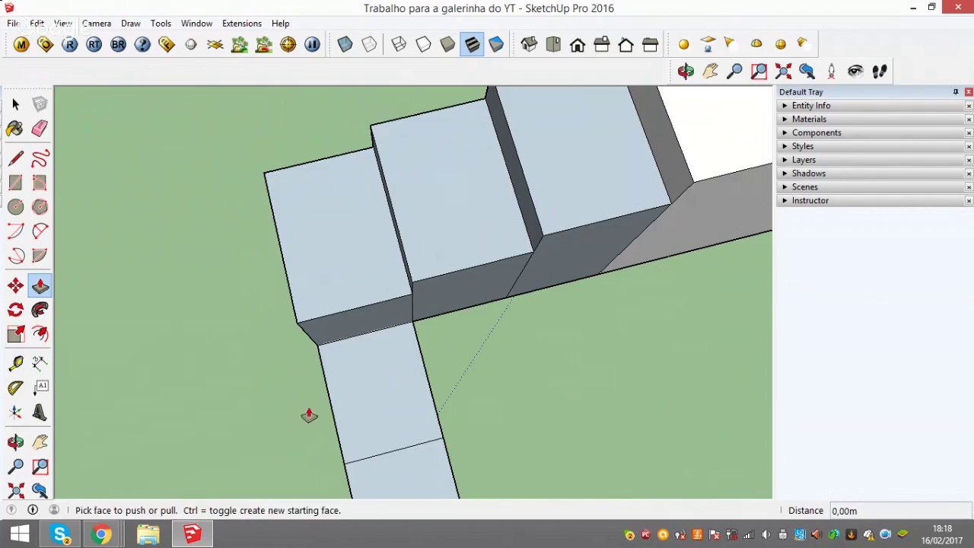
# Pull the beam section up into a new step and inspect it from the side
pyautogui.click(362, 374)
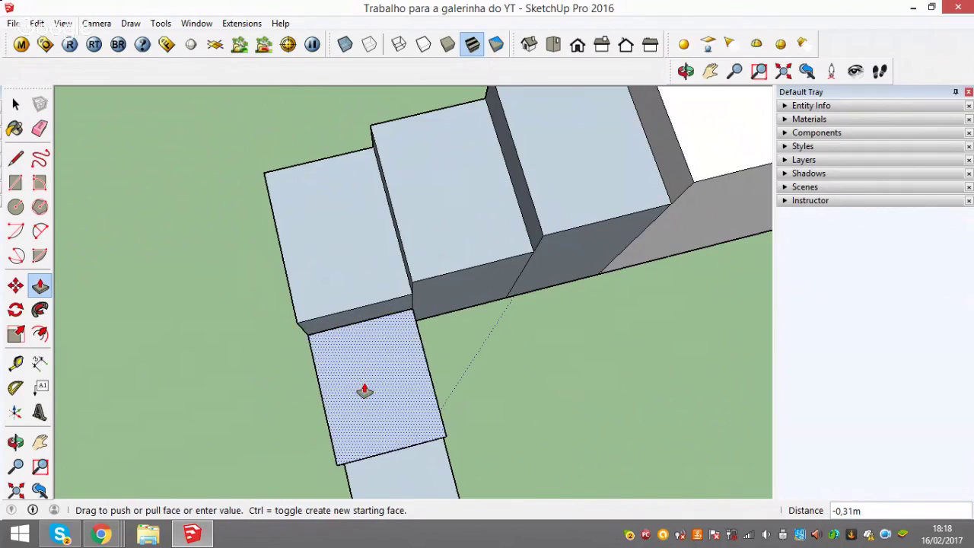
pyautogui.click(330, 333)
pyautogui.scroll(-3, 331, 333)
pyautogui.moveTo(338, 381)
pyautogui.mouseDown(button='middle')
pyautogui.moveTo(335, 209)
pyautogui.moveTo(359, 236)
pyautogui.mouseUp(button='middle')
pyautogui.moveTo(403, 422); pyautogui.dragTo(413, 293, button='middle')
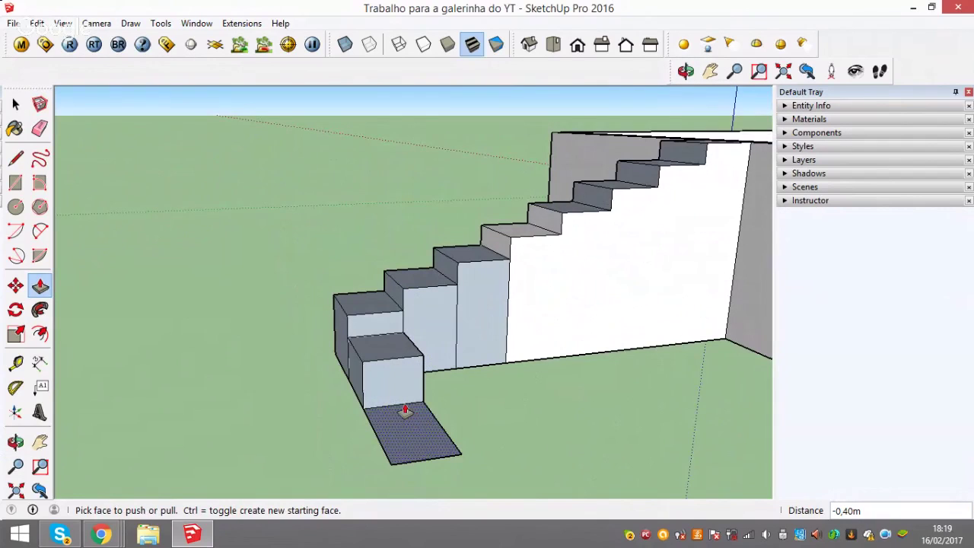
pyautogui.scroll(1, 405, 411)
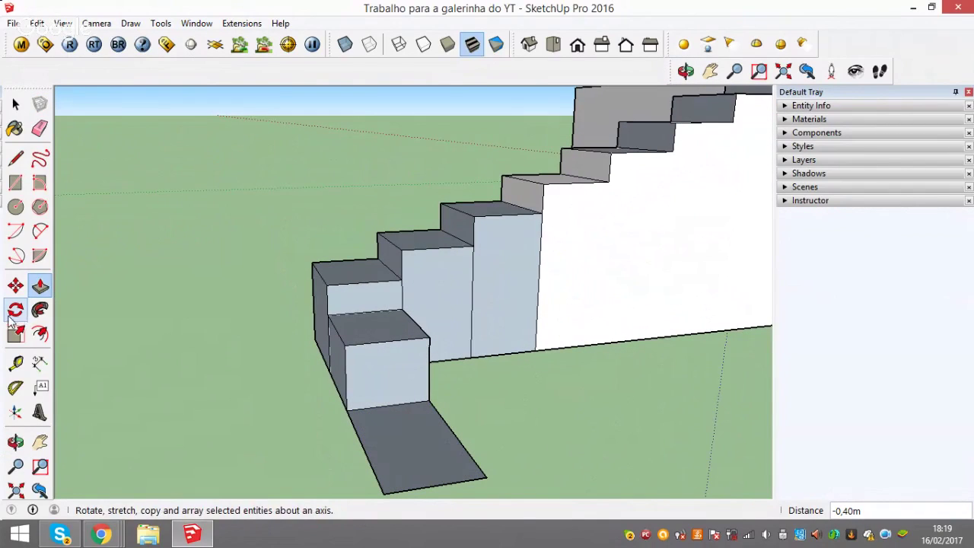
# Draw a rectangle on the bottom landing and raise it 0,20m into a new step
pyautogui.click(16, 183)
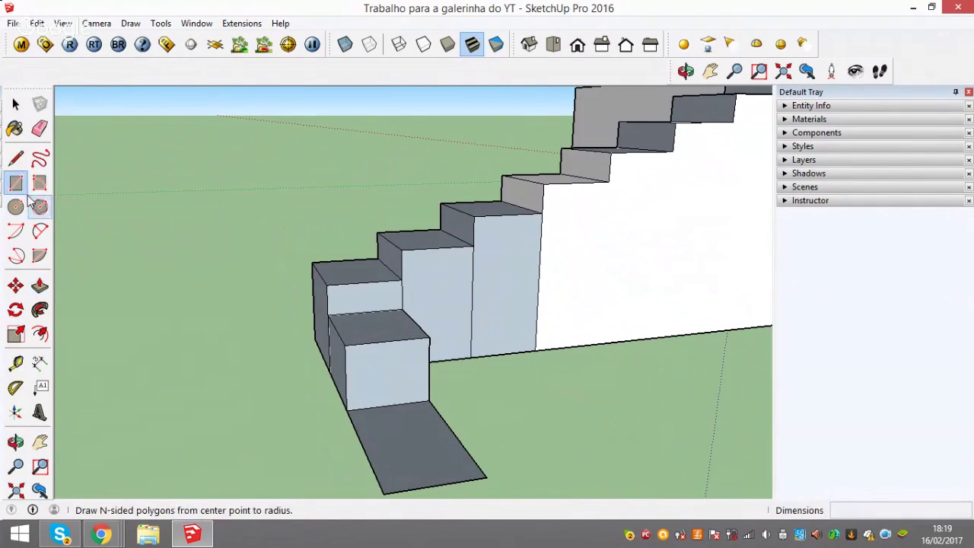
pyautogui.click(346, 411)
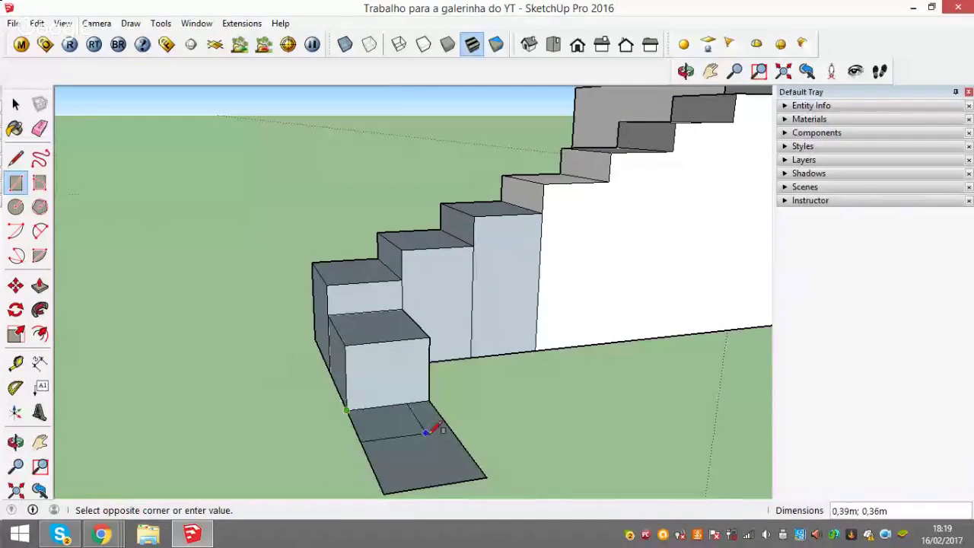
pyautogui.click(466, 445)
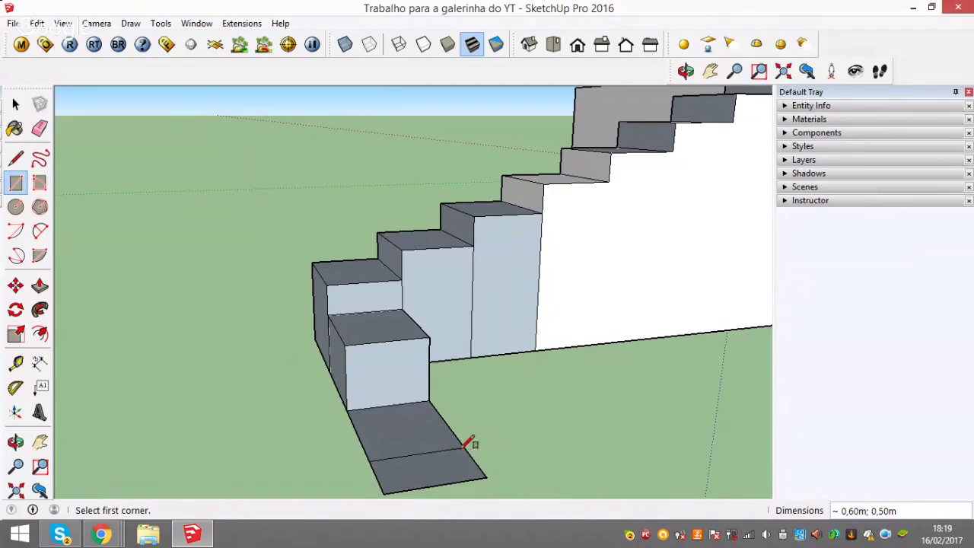
pyautogui.press('p')
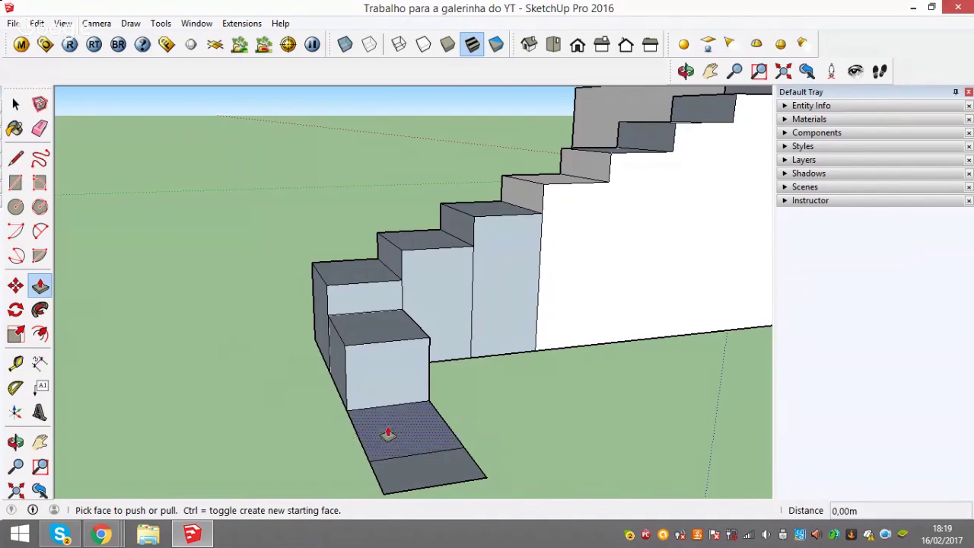
pyautogui.click(386, 428)
pyautogui.click(391, 415)
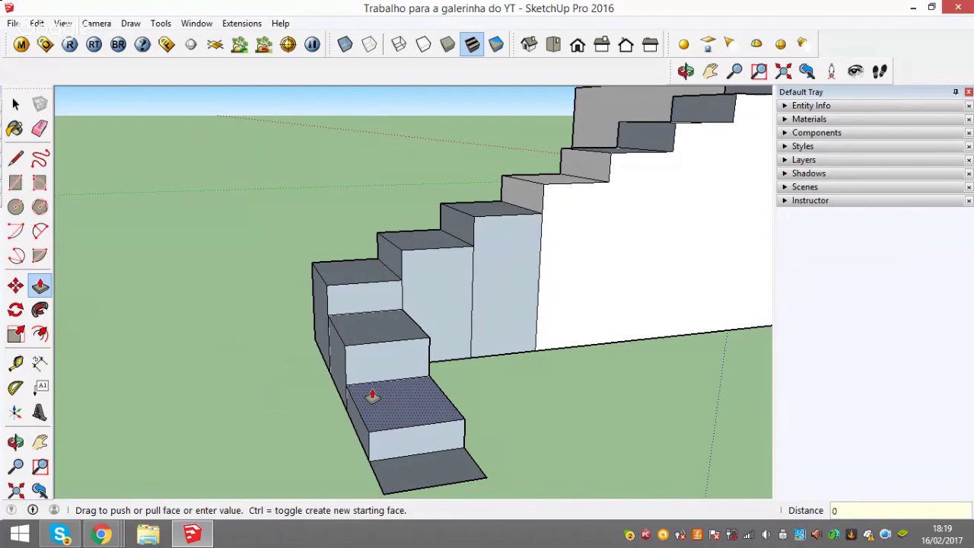
pyautogui.write(',2')
pyautogui.press('Return')
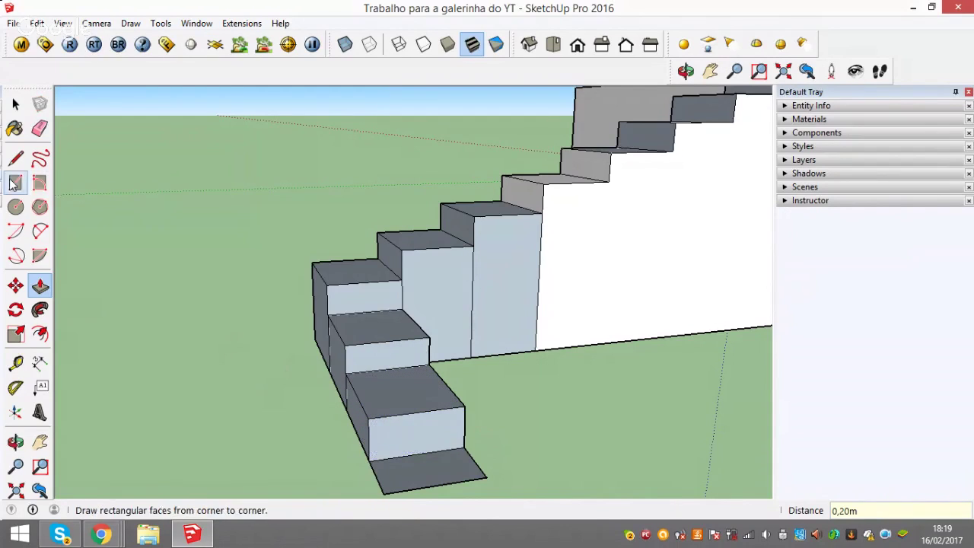
pyautogui.click(40, 131)
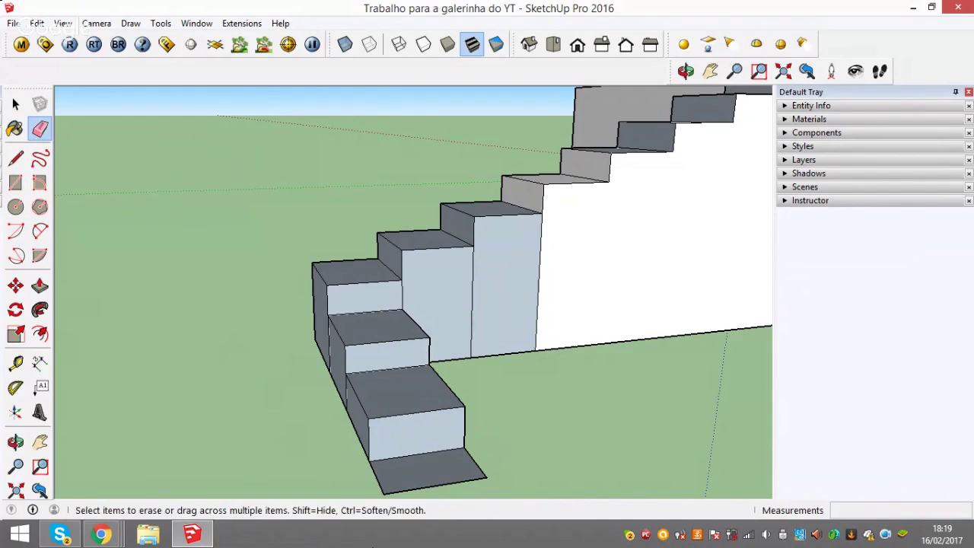
# Erase the leftover landing in front of the step and the stray line under the stairs
pyautogui.moveTo(372, 466); pyautogui.dragTo(464, 466)
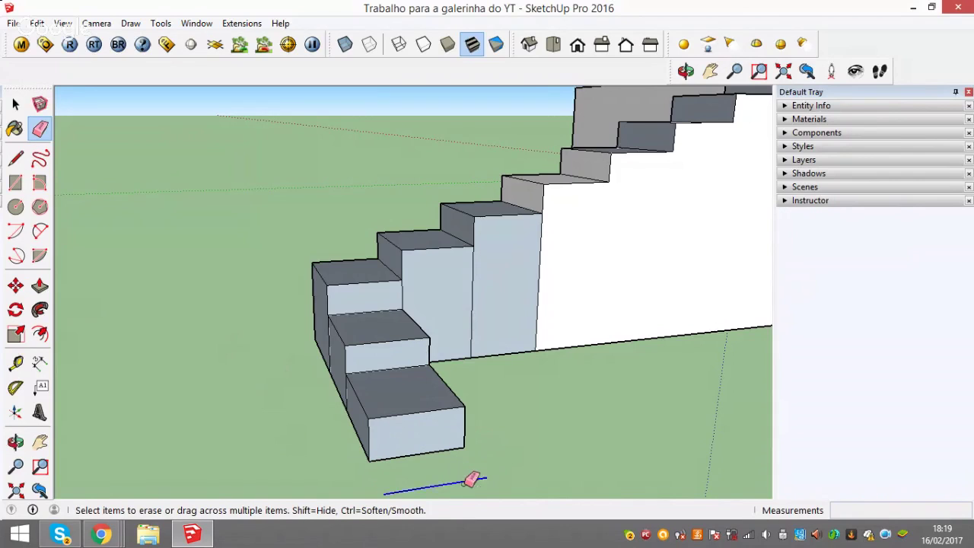
pyautogui.click(461, 480)
pyautogui.press('o')
pyautogui.moveTo(368, 401)
pyautogui.mouseDown()
pyautogui.moveTo(407, 405)
pyautogui.moveTo(435, 373)
pyautogui.mouseUp()
pyautogui.press('e')
pyautogui.moveTo(386, 342)
pyautogui.mouseDown()
pyautogui.moveTo(373, 342)
pyautogui.moveTo(590, 330)
pyautogui.mouseUp()
pyautogui.press('o')
pyautogui.press('e')
pyautogui.press('o')
pyautogui.moveTo(418, 318); pyautogui.dragTo(677, 337)
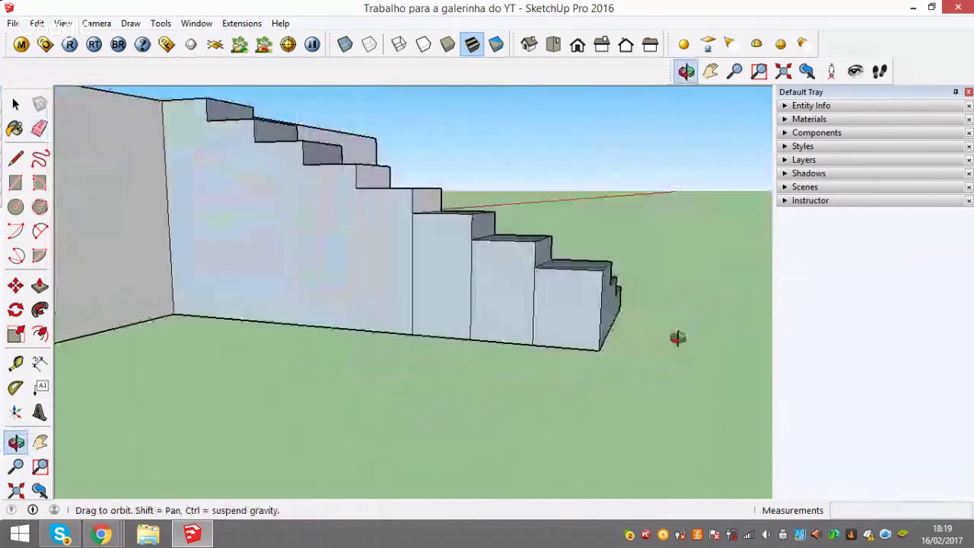
pyautogui.press('e')
# Erase the extra vertical edges along the side of the staircase
pyautogui.moveTo(531, 308); pyautogui.dragTo(561, 311)
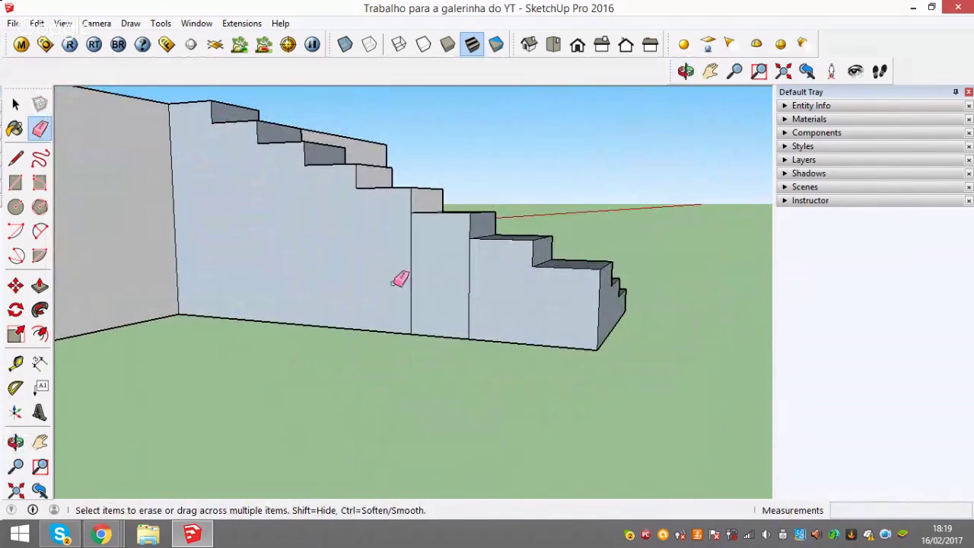
pyautogui.moveTo(399, 278); pyautogui.dragTo(518, 310)
pyautogui.moveTo(487, 279)
pyautogui.mouseDown(button='middle')
pyautogui.moveTo(358, 398)
pyautogui.moveTo(365, 281)
pyautogui.mouseUp(button='middle')
pyautogui.moveTo(459, 294); pyautogui.dragTo(341, 296)
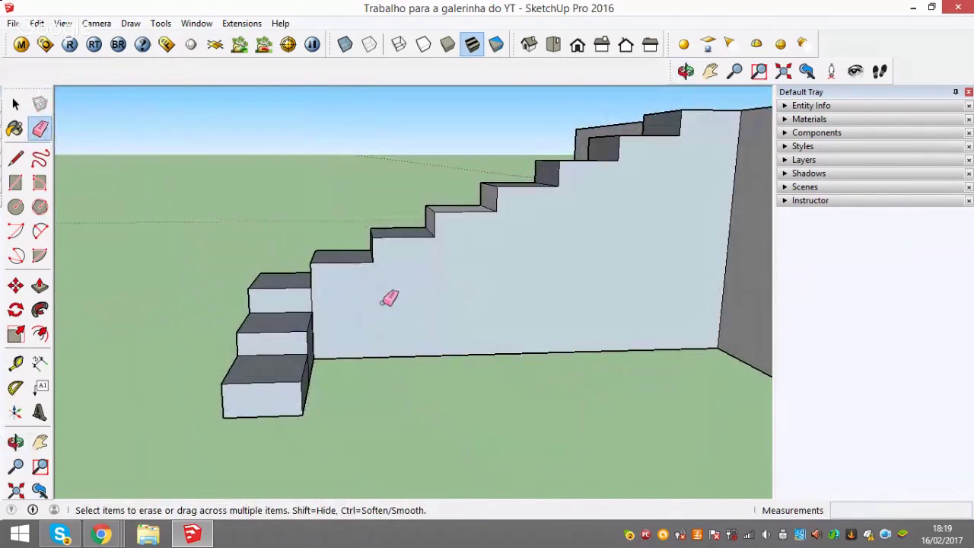
# Zoom out and orbit to a frontal view showing the whole house behind the pool
pyautogui.scroll(-3, 378, 299)
pyautogui.moveTo(374, 304)
pyautogui.mouseDown(button='middle')
pyautogui.moveTo(206, 337)
pyautogui.moveTo(324, 319)
pyautogui.moveTo(332, 330)
pyautogui.moveTo(420, 327)
pyautogui.moveTo(304, 309)
pyautogui.moveTo(767, 274)
pyautogui.moveTo(633, 317)
pyautogui.moveTo(391, 254)
pyautogui.moveTo(616, 244)
pyautogui.moveTo(383, 343)
pyautogui.moveTo(335, 259)
pyautogui.mouseUp(button='middle')
pyautogui.scroll(-3, 335, 259)
pyautogui.moveTo(277, 239)
pyautogui.mouseDown(button='middle')
pyautogui.moveTo(401, 344)
pyautogui.moveTo(381, 341)
pyautogui.moveTo(388, 337)
pyautogui.mouseUp(button='middle')
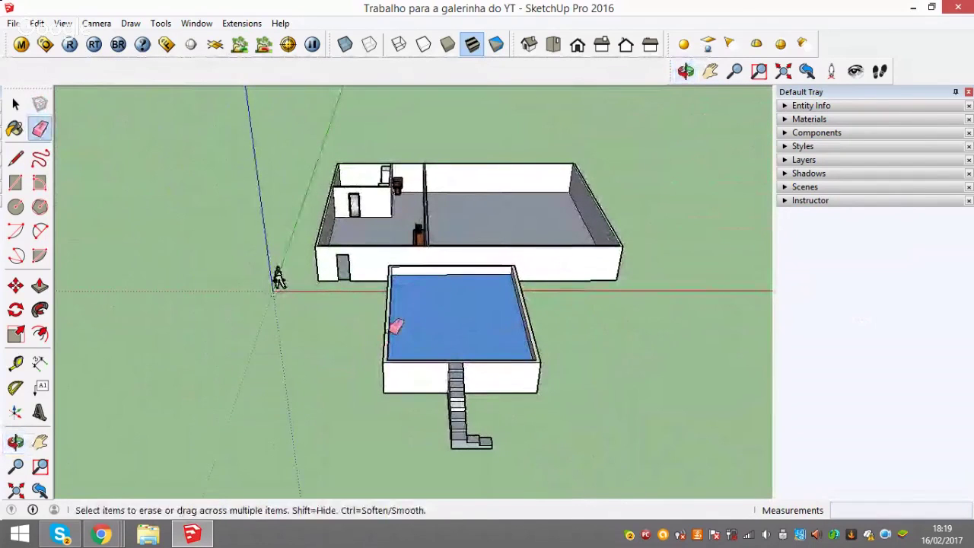
pyautogui.scroll(2, 393, 327)
pyautogui.moveTo(396, 266); pyautogui.dragTo(395, 303, button='middle')
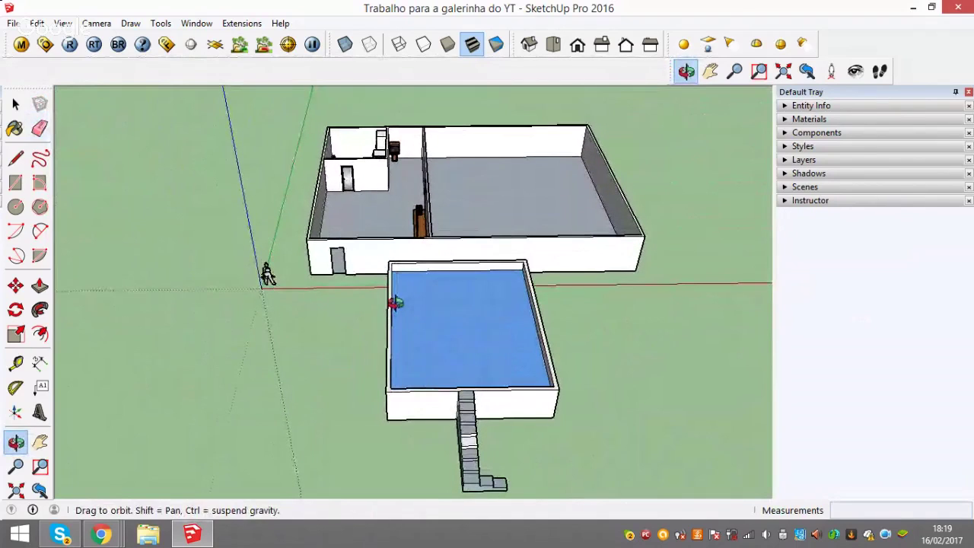
# Render the current view of the house, blue pool and staircase with V-Ray Render
pyautogui.click(70, 44)
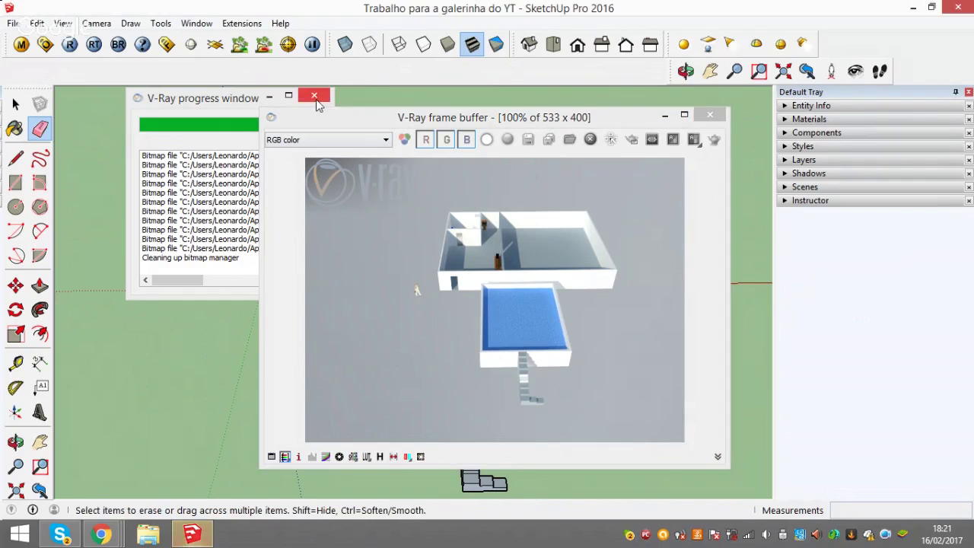
# Save the render as JPEG 'Imagem vista 1 Trabalho SketChup para a glr do YT #2' in Trabalhos sketchup
pyautogui.click(530, 142)
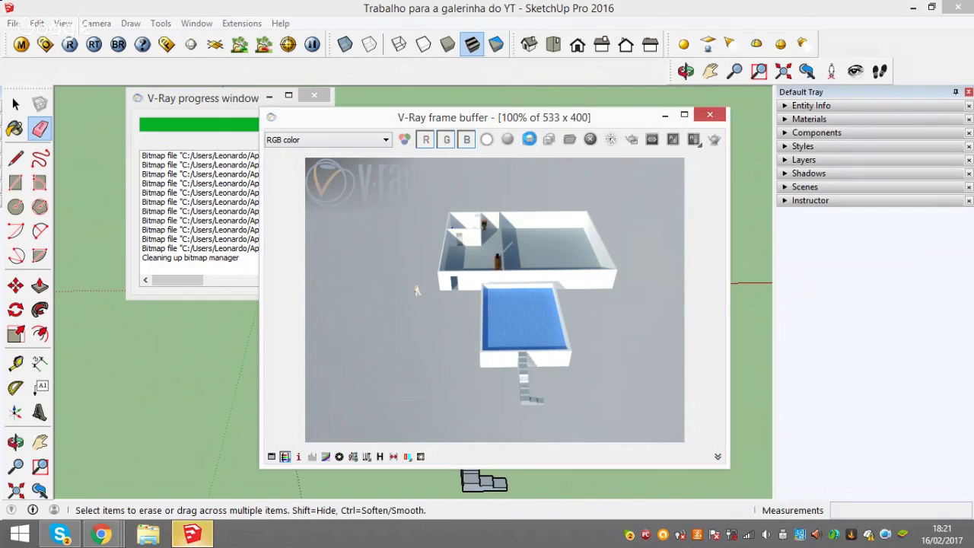
pyautogui.click(334, 205)
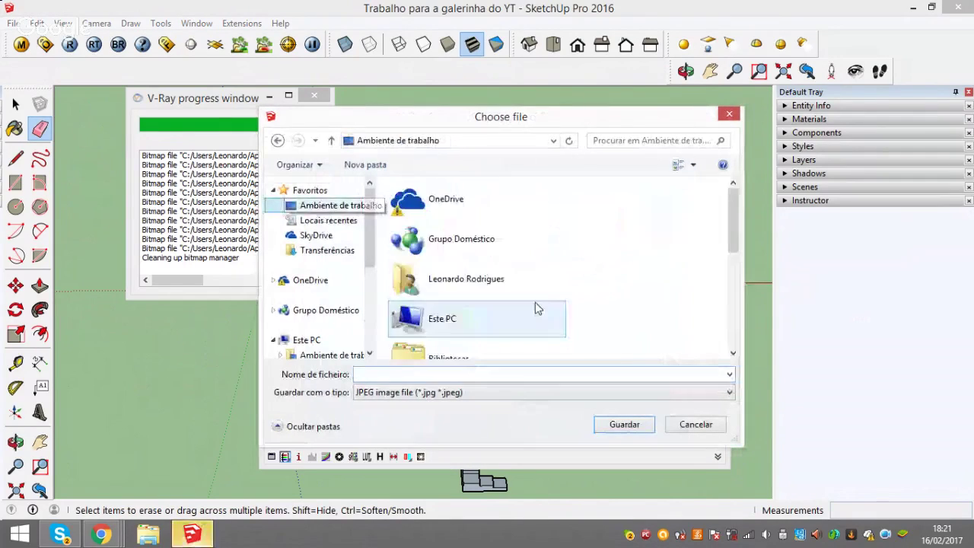
pyautogui.moveTo(733, 222); pyautogui.dragTo(738, 340)
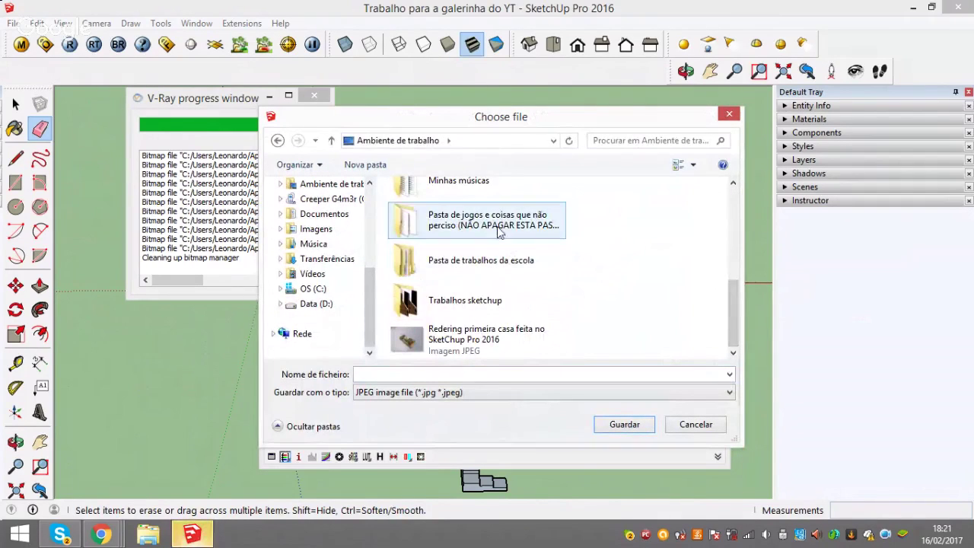
pyautogui.doubleClick(499, 300)
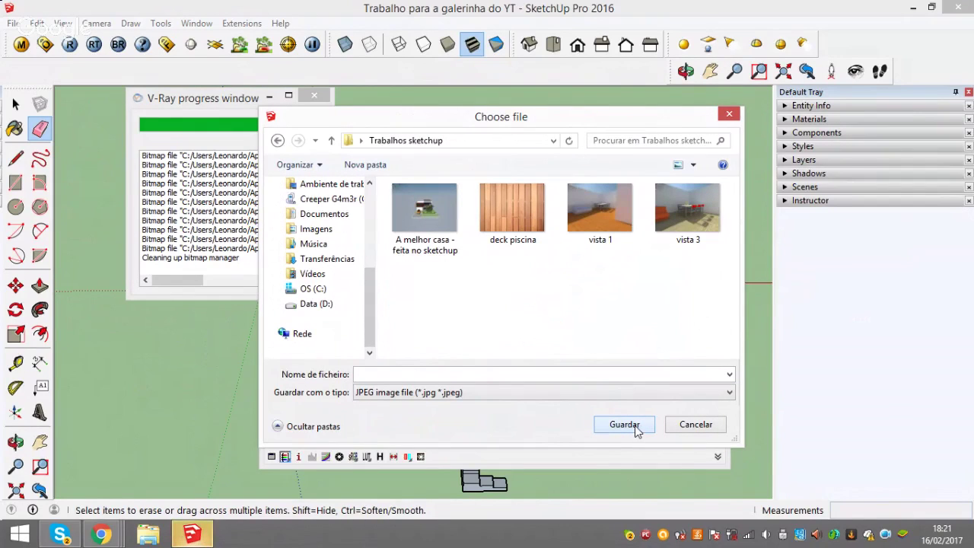
pyautogui.click(555, 374)
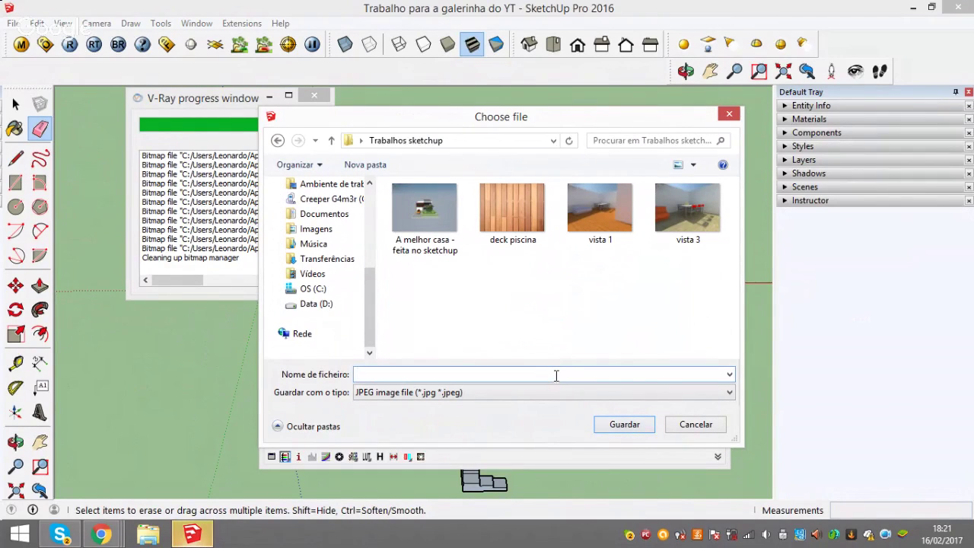
pyautogui.write('I')
pyautogui.write('magem v')
pyautogui.write('ista 1 T')
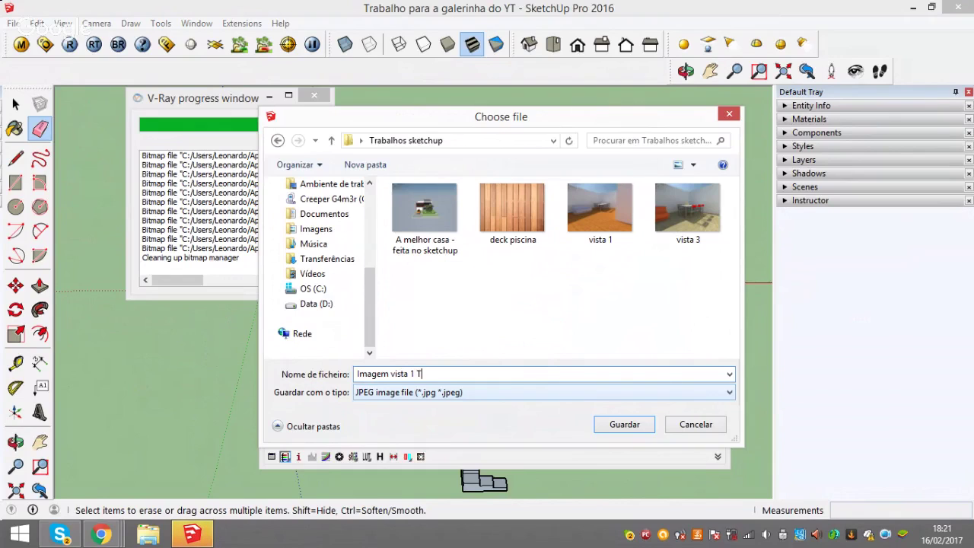
pyautogui.write('rabalho SketC')
pyautogui.write('hup para a glr do')
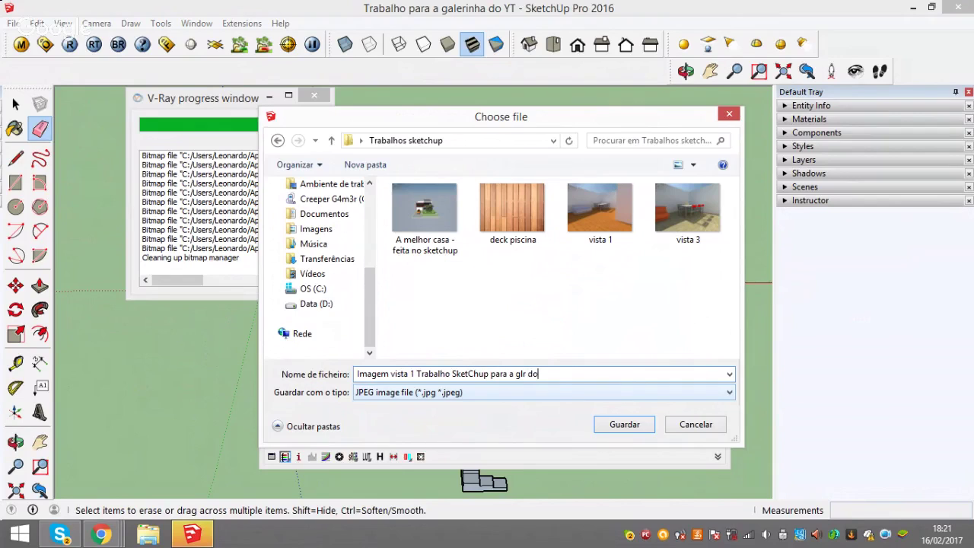
pyautogui.write('~YT')
pyautogui.write('#2')
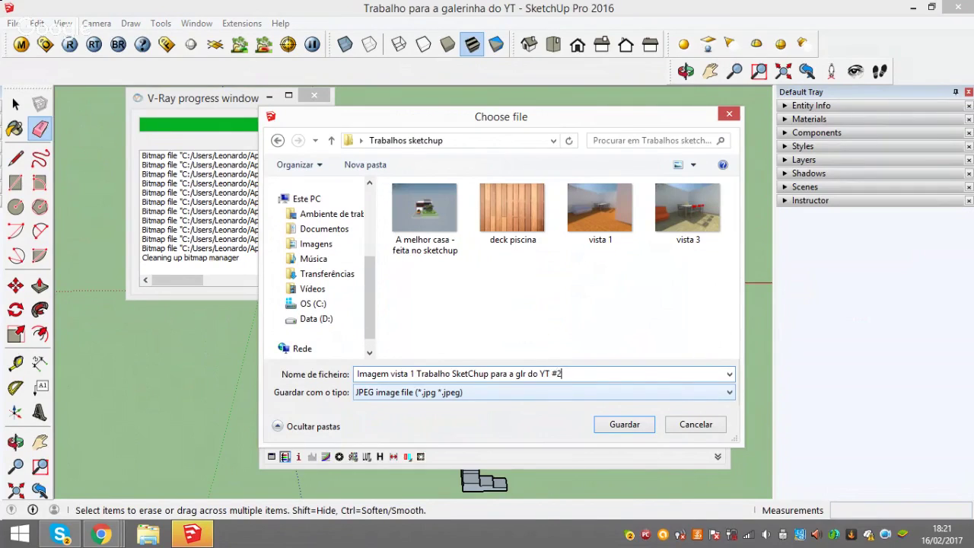
pyautogui.click(609, 431)
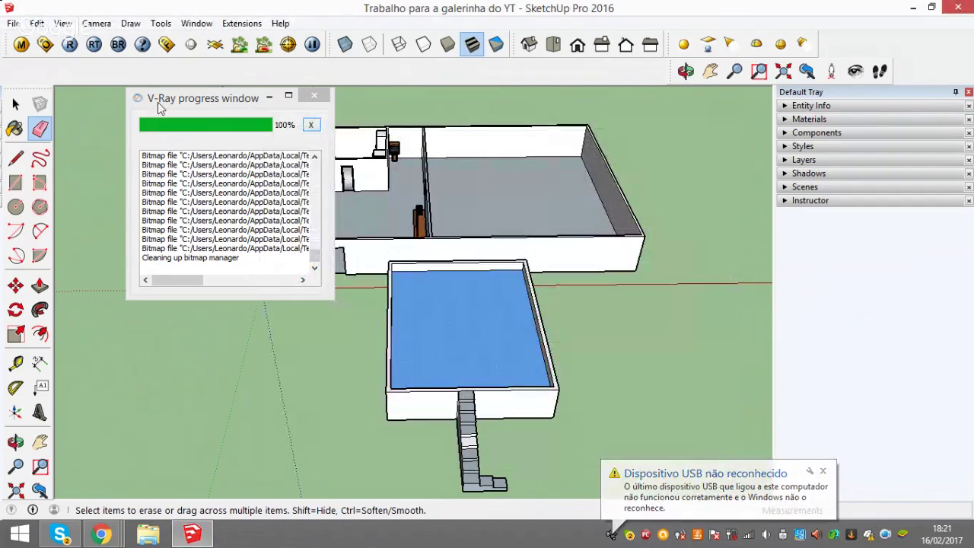
# Dismiss the V-Ray and error prompts, then resave the model, letting SketchUp repair it
pyautogui.click(315, 99)
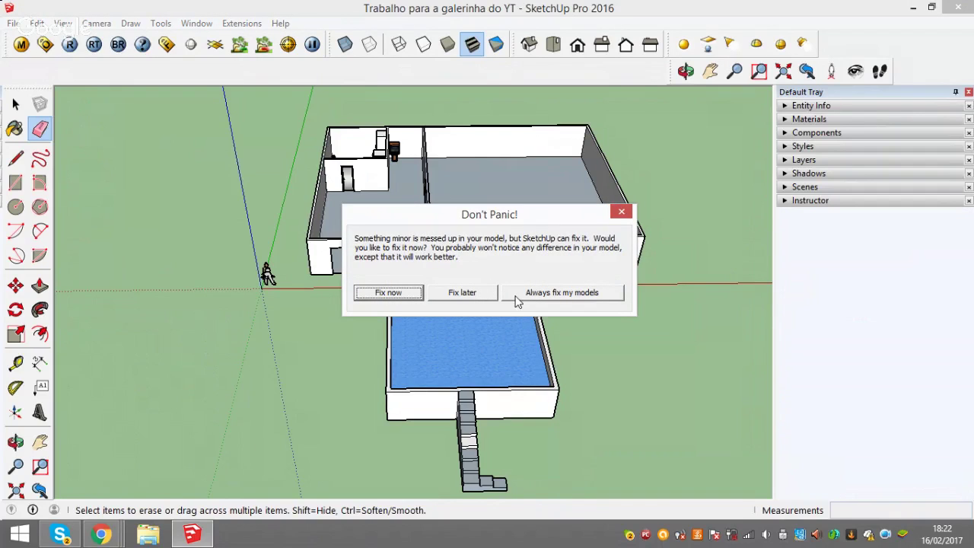
pyautogui.click(623, 213)
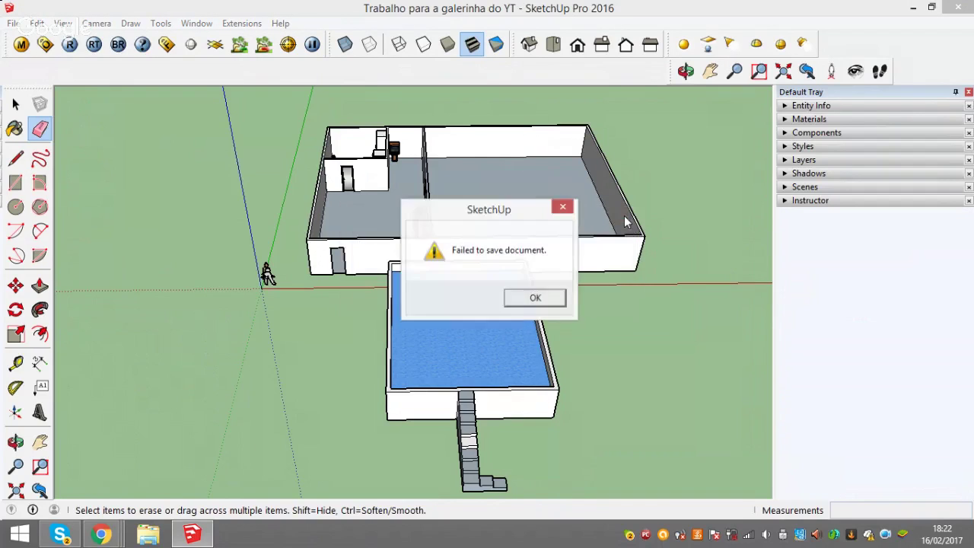
pyautogui.click(537, 299)
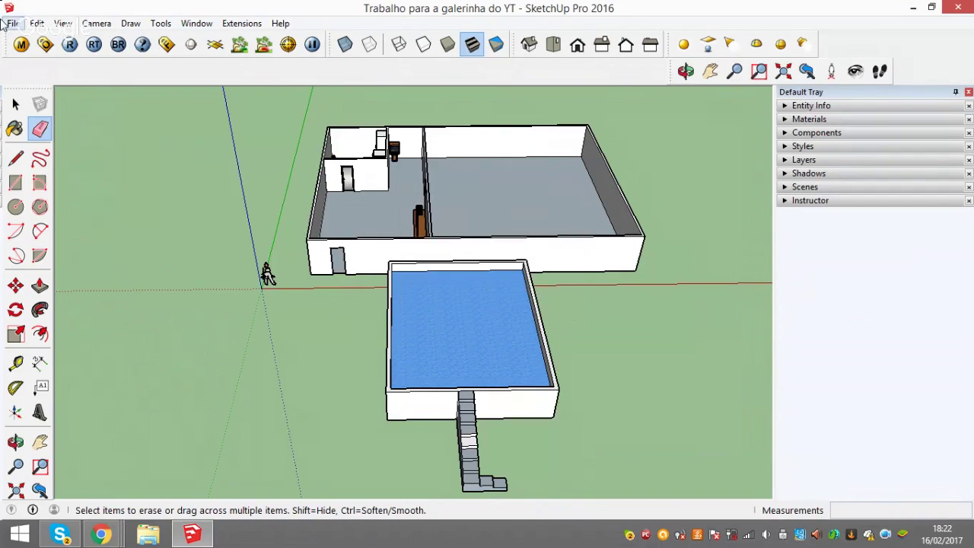
pyautogui.click(14, 24)
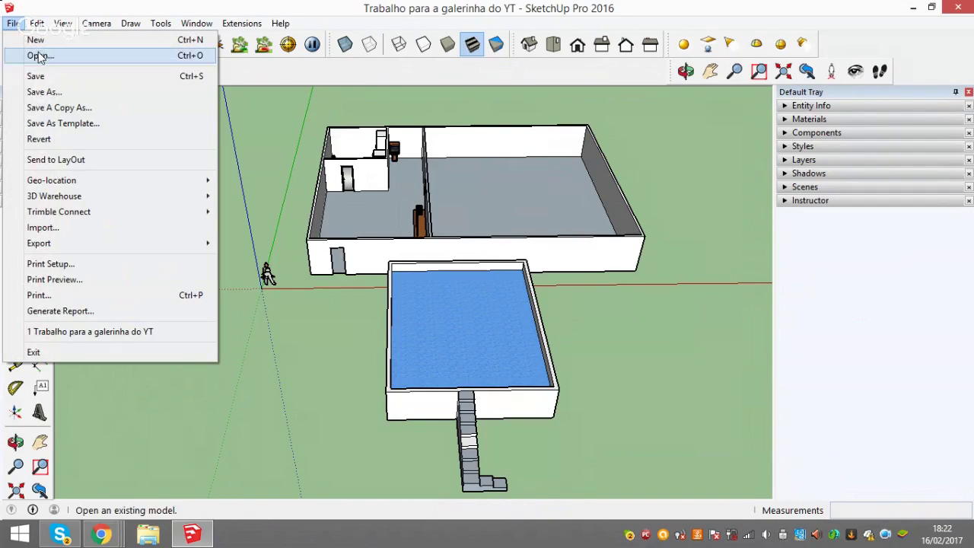
pyautogui.click(47, 78)
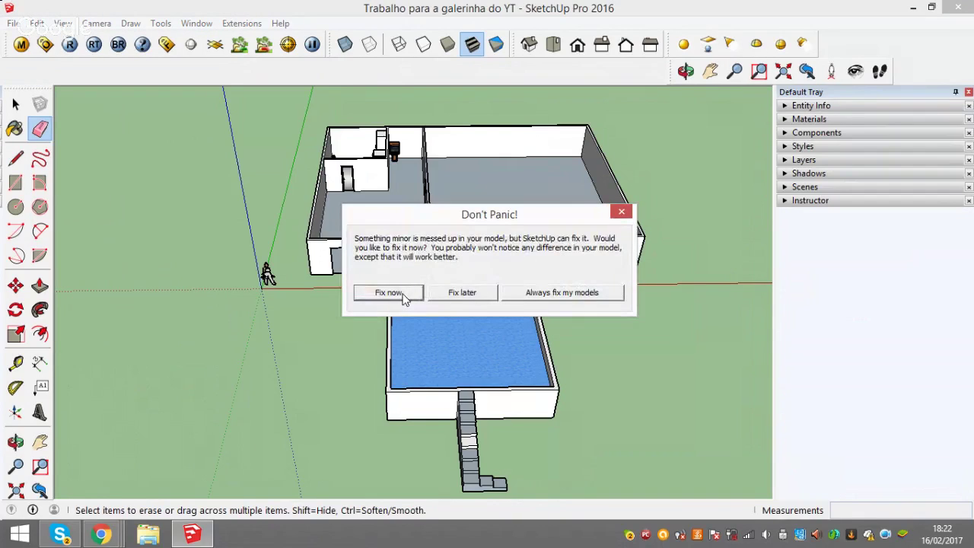
pyautogui.click(403, 296)
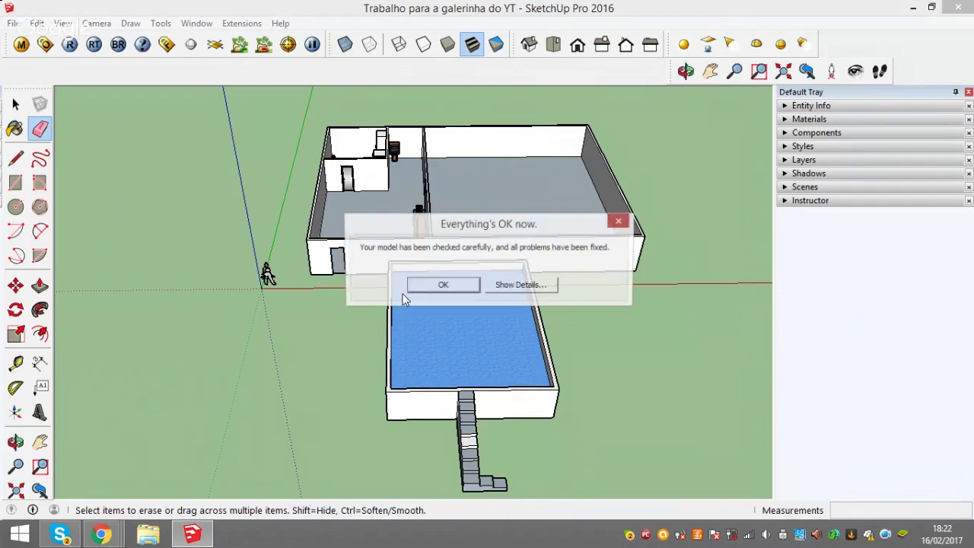
pyautogui.click(432, 287)
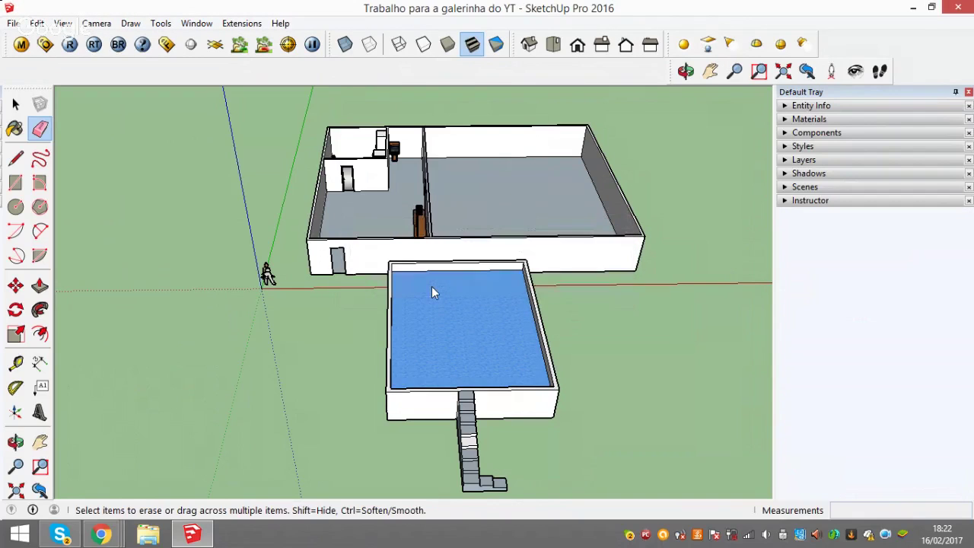
# Check the live stream video in the browser, then return to the SketchUp model
pyautogui.click(911, 7)
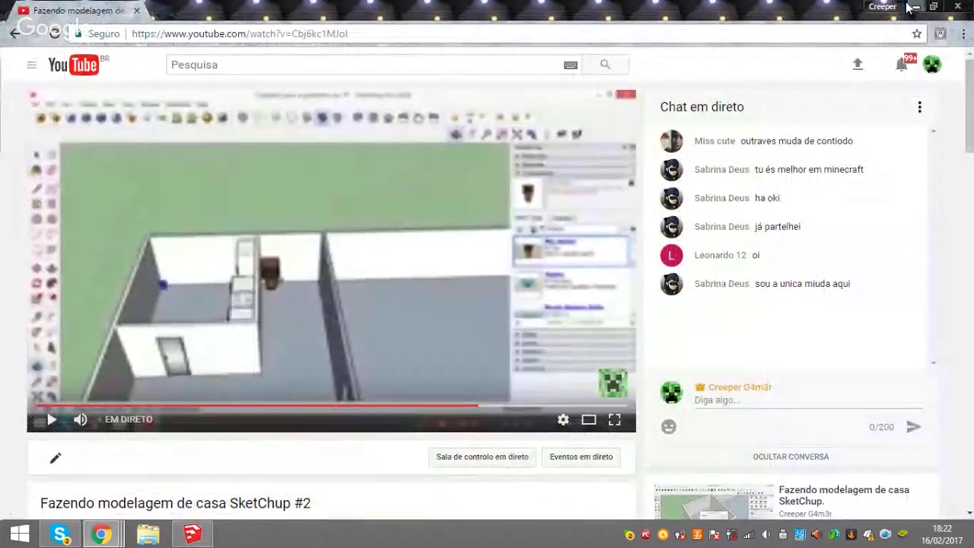
pyautogui.click(289, 284)
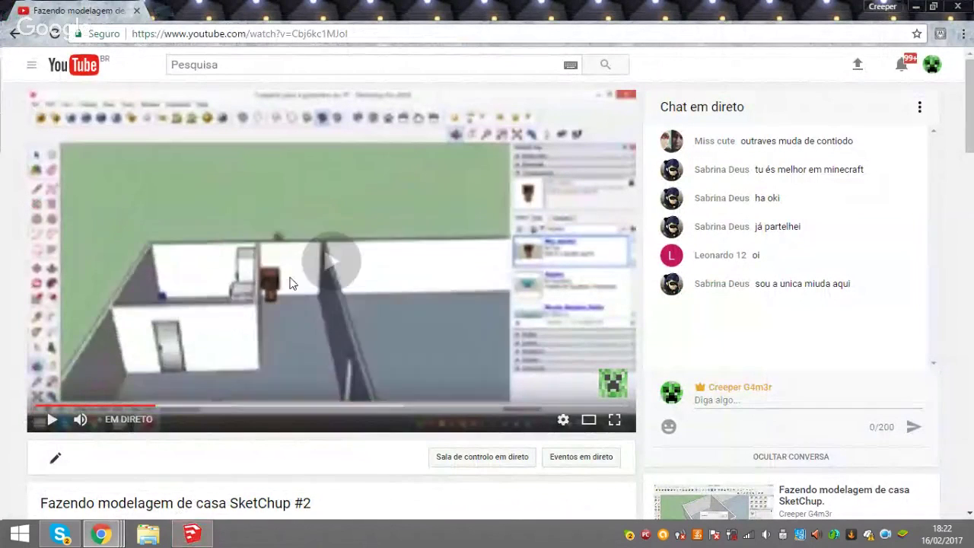
pyautogui.click(192, 534)
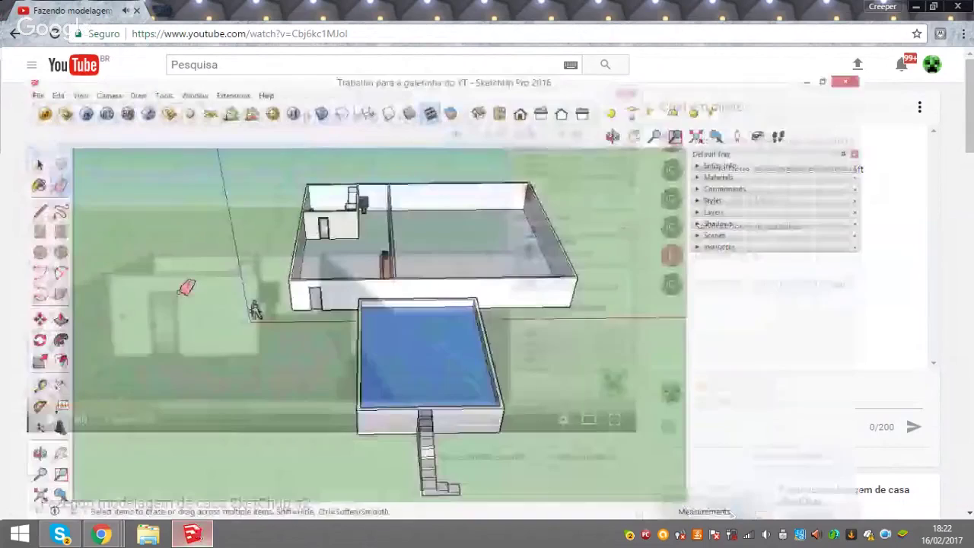
# Save the model as a new copy named 'Trabalho para a galerinha do YT 2'
pyautogui.click(12, 22)
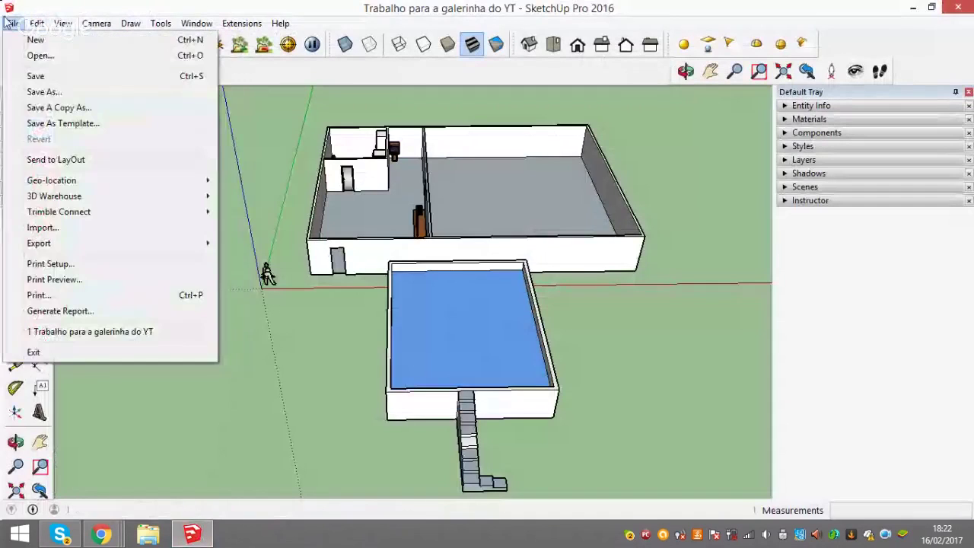
pyautogui.click(44, 92)
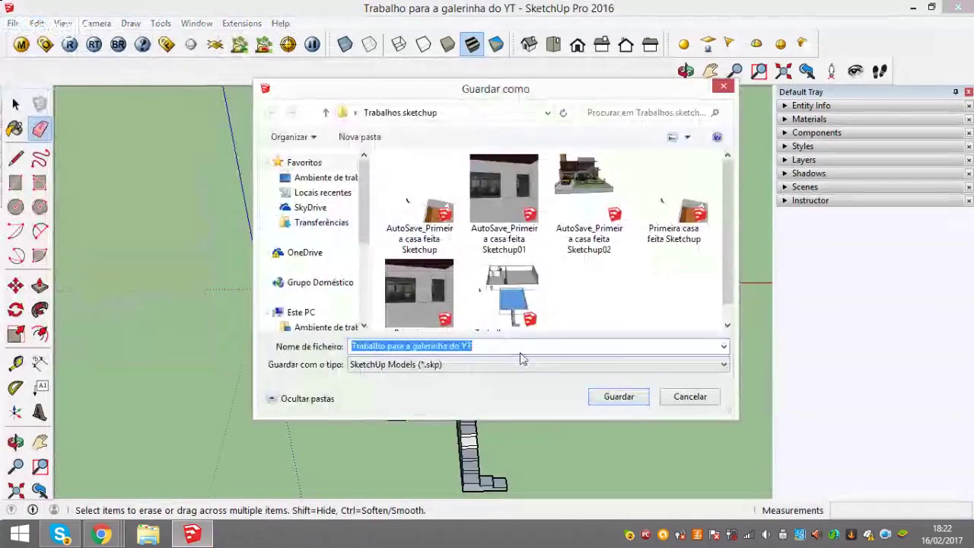
pyautogui.click(518, 347)
pyautogui.write('2')
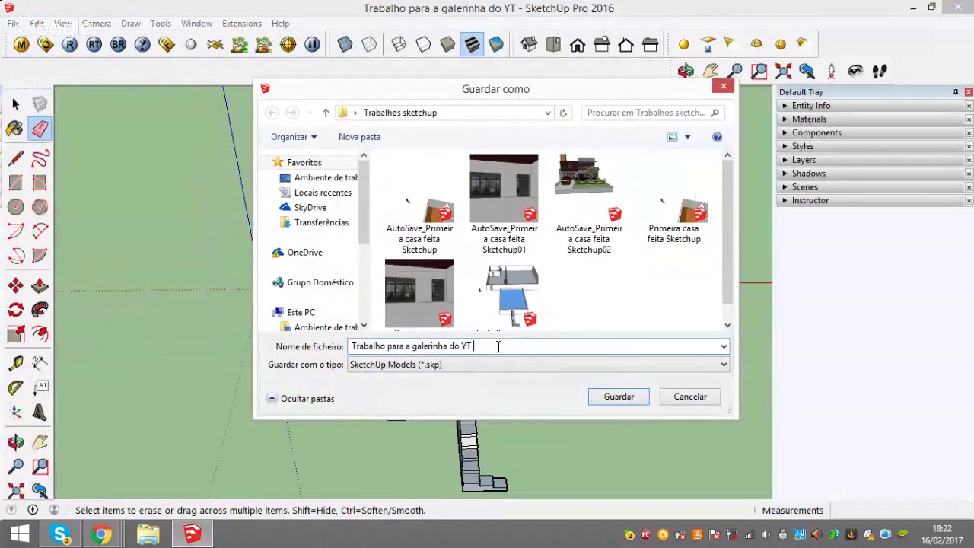
pyautogui.click(640, 398)
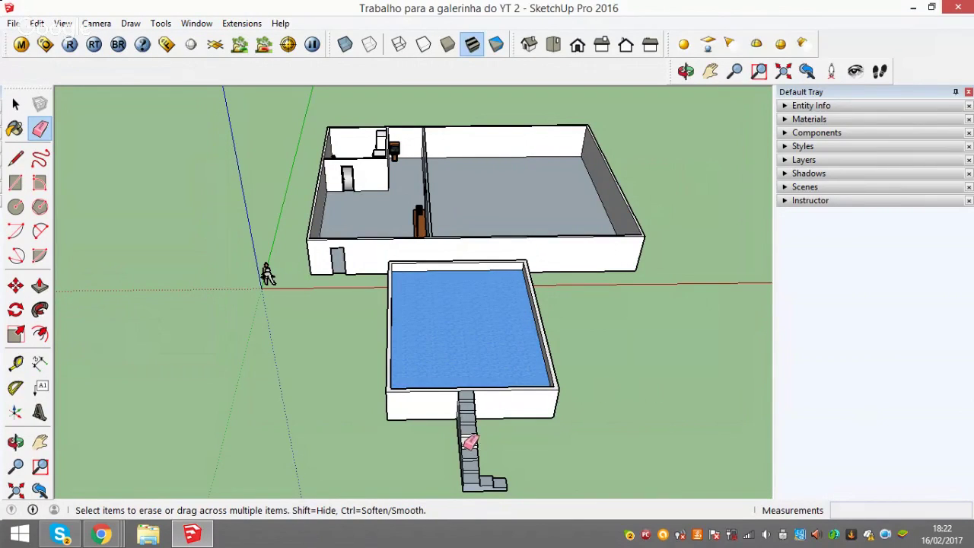
# Zoom and orbit around the stairs to inspect them, then minimize SketchUp
pyautogui.scroll(1, 475, 431)
pyautogui.scroll(1, 480, 431)
pyautogui.scroll(2, 478, 434)
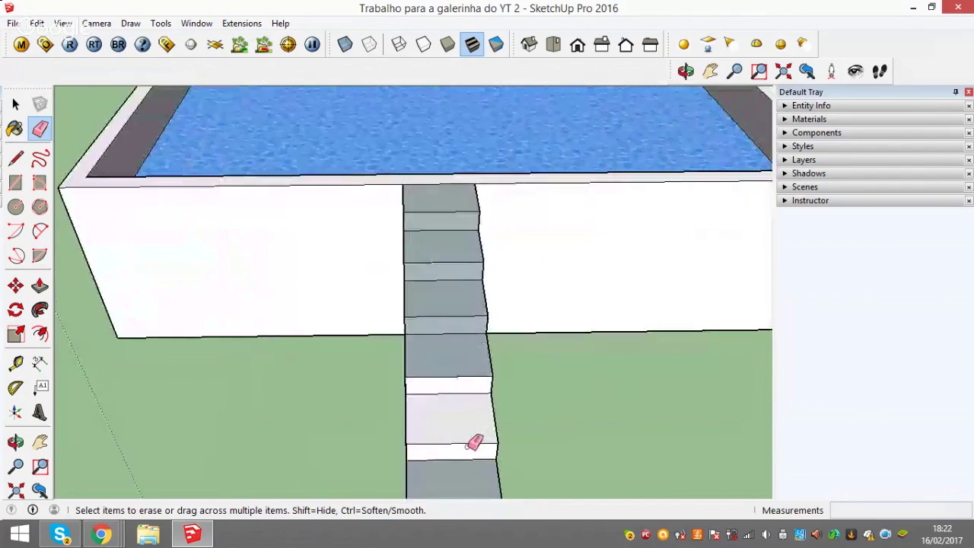
pyautogui.scroll(1, 475, 440)
pyautogui.scroll(1, 474, 440)
pyautogui.moveTo(446, 438); pyautogui.dragTo(456, 300, button='middle')
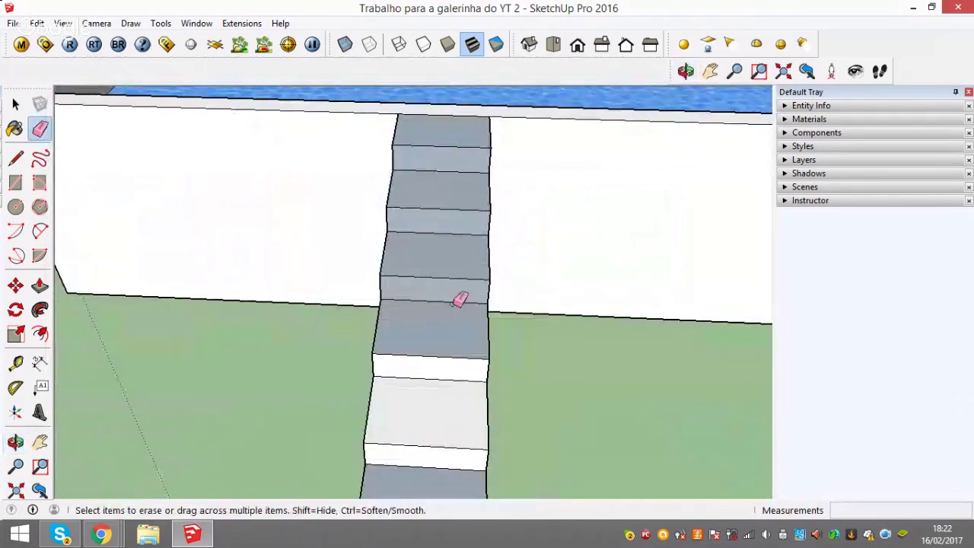
pyautogui.scroll(-2, 457, 300)
pyautogui.scroll(-2, 459, 298)
pyautogui.scroll(-2, 459, 299)
pyautogui.scroll(-2, 457, 295)
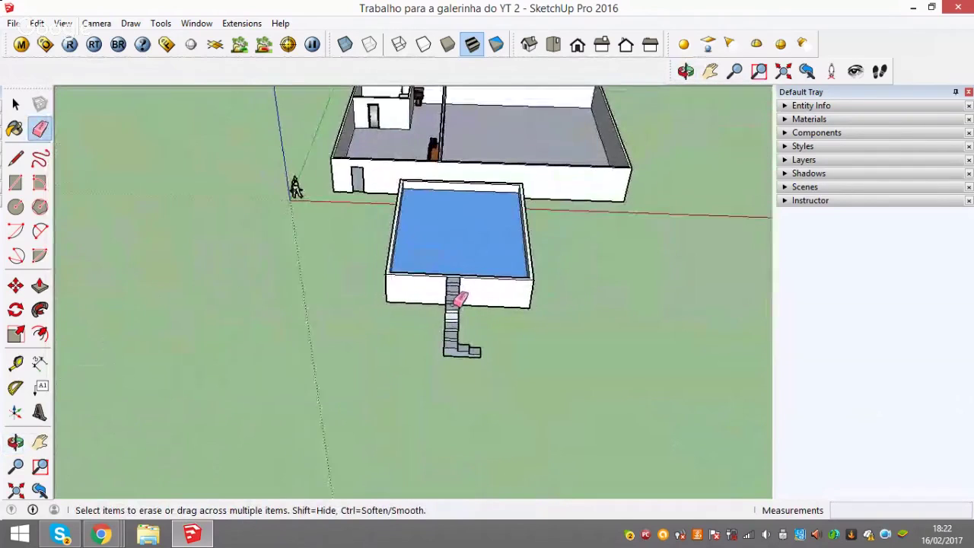
pyautogui.scroll(-2, 457, 293)
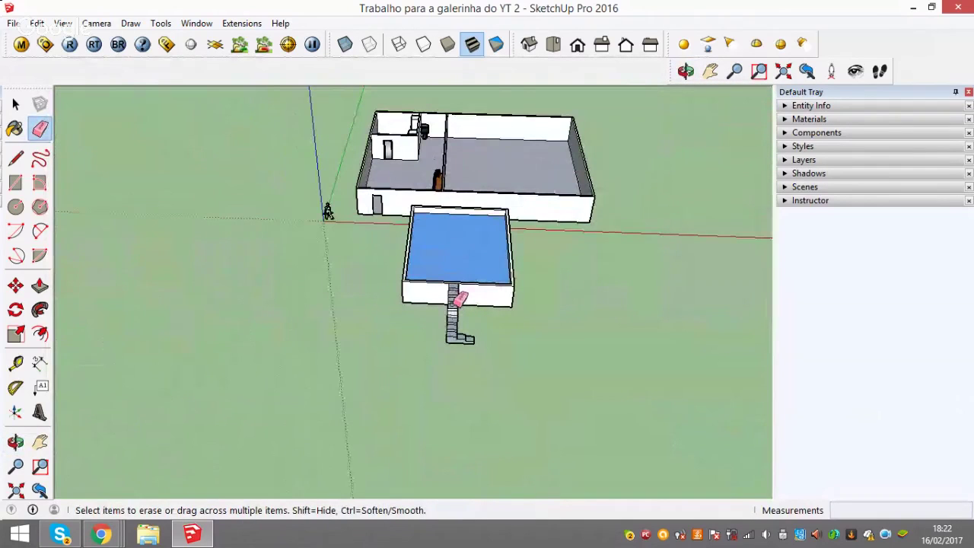
pyautogui.click(913, 7)
# Open the saved 'Imagem vista 1…' render from the Trabalhos sketchup desktop folder
pyautogui.click(916, 7)
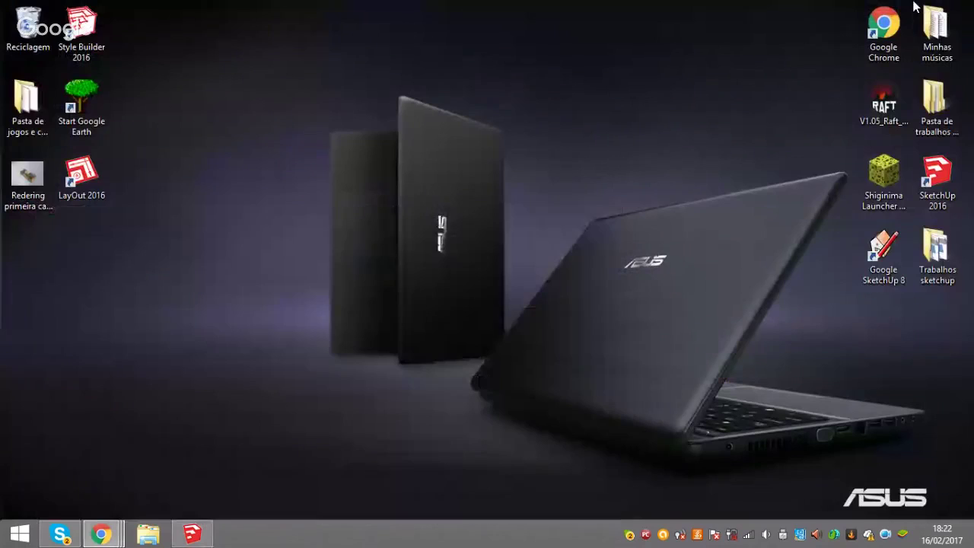
pyautogui.doubleClick(938, 245)
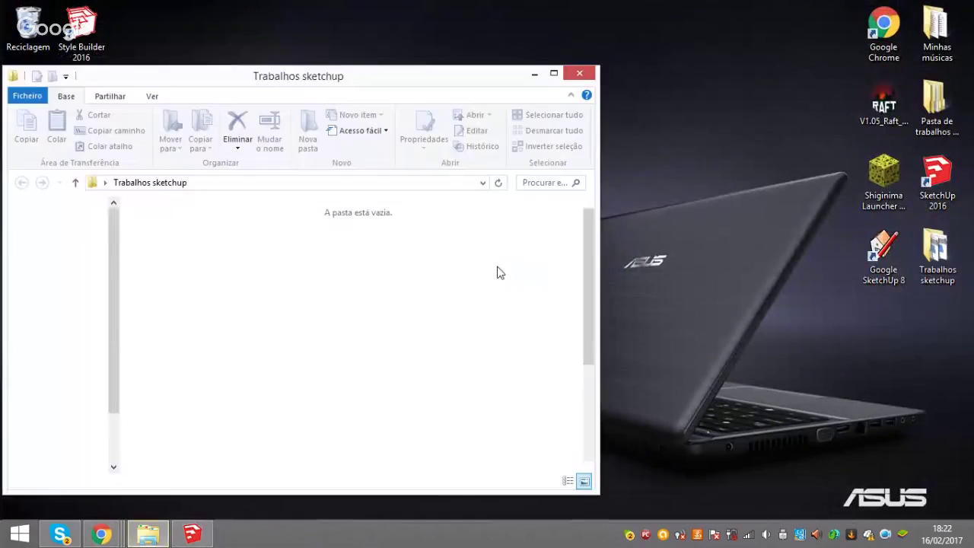
pyautogui.scroll(-1, 347, 303)
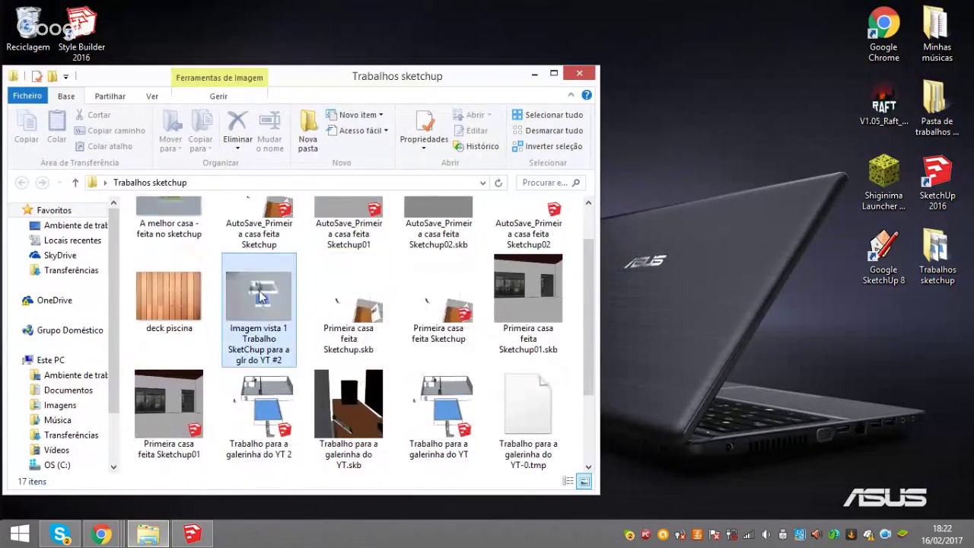
pyautogui.click(286, 315)
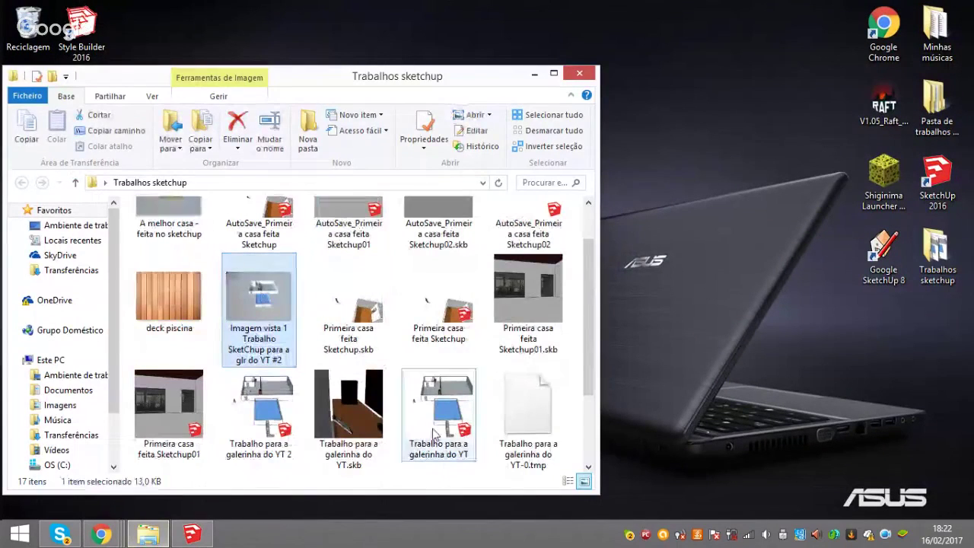
pyautogui.doubleClick(246, 294)
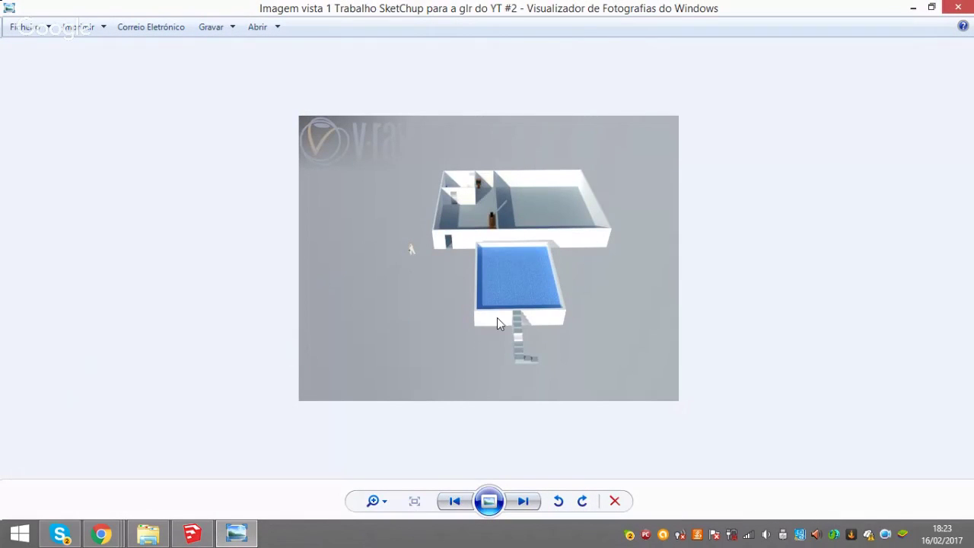
# Zoom in and out on the rendered pool house image, then close Photo Viewer
pyautogui.scroll(2, 517, 276)
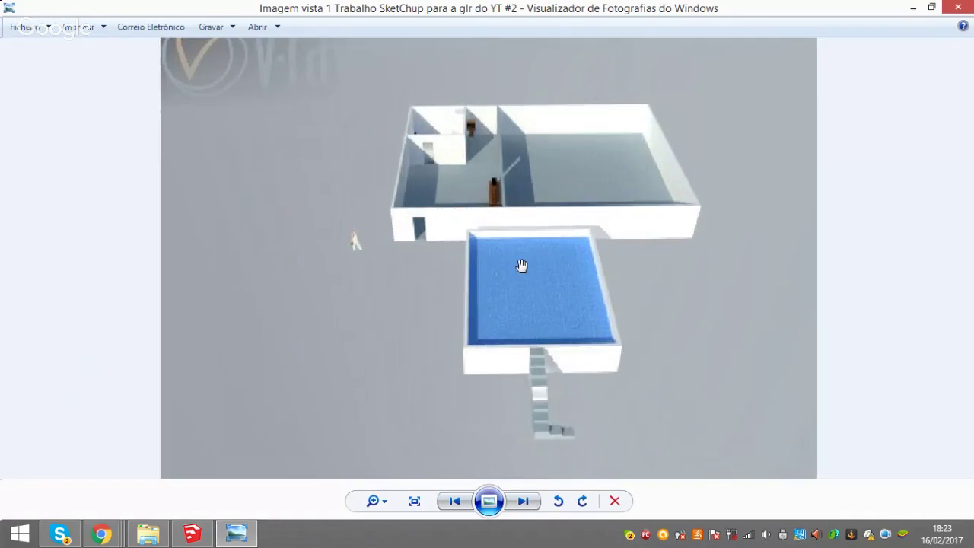
pyautogui.scroll(3, 522, 265)
pyautogui.scroll(1, 373, 148)
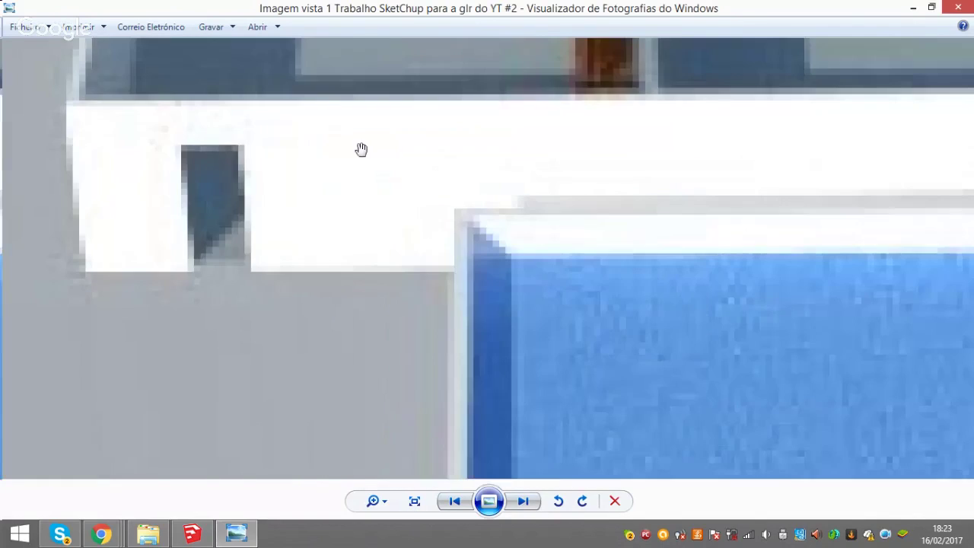
pyautogui.scroll(-2, 361, 149)
pyautogui.scroll(-1, 403, 122)
pyautogui.scroll(1, 471, 92)
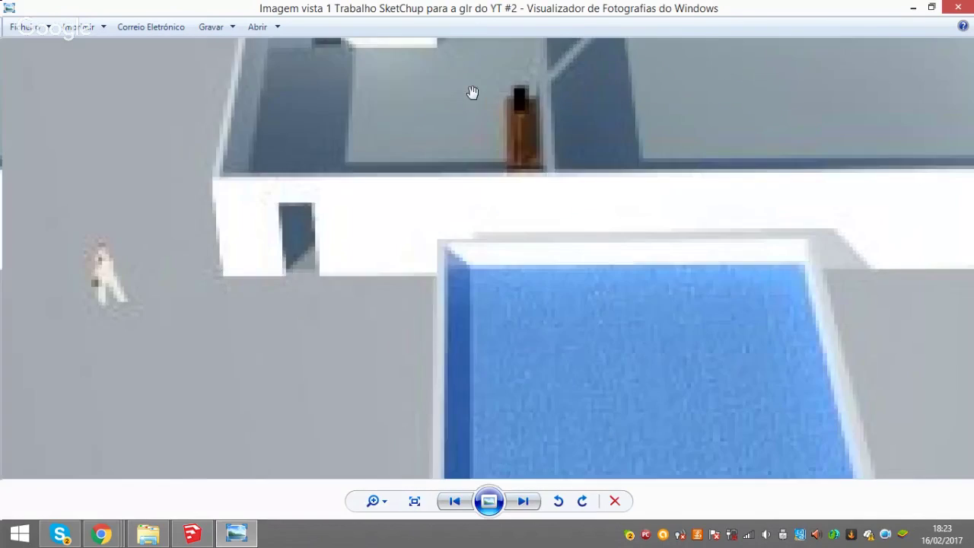
pyautogui.scroll(3, 472, 91)
pyautogui.scroll(-2, 523, 129)
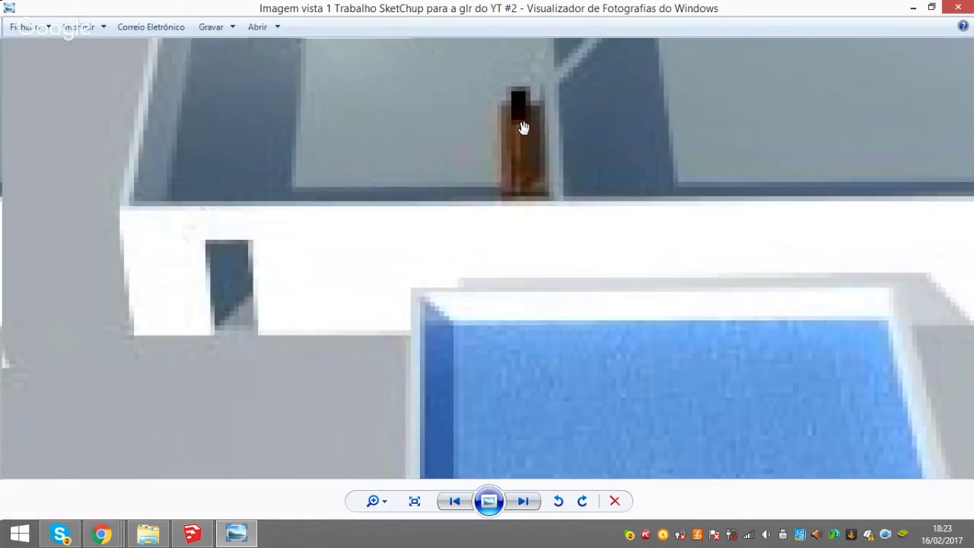
pyautogui.scroll(-3, 523, 130)
pyautogui.scroll(-1, 525, 133)
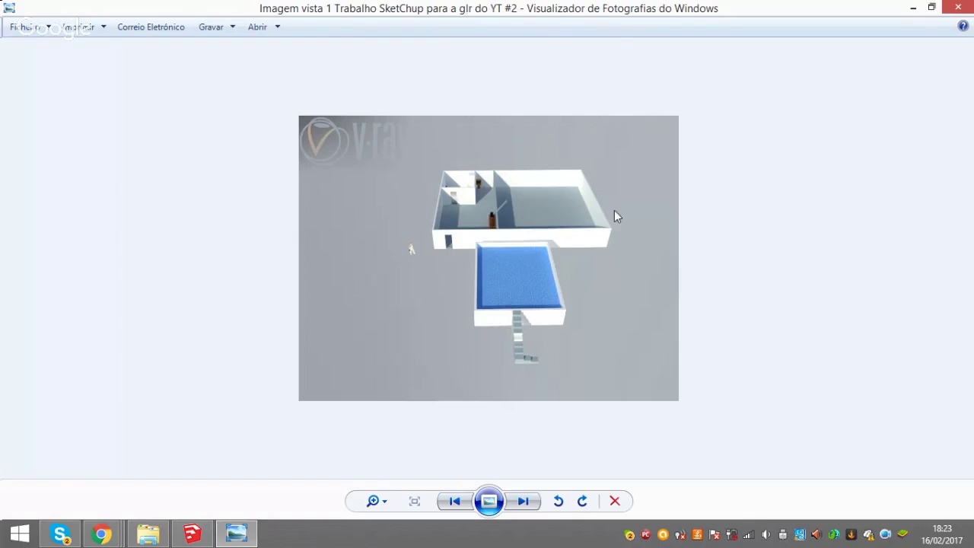
pyautogui.scroll(1, 357, 249)
pyautogui.scroll(3, 407, 182)
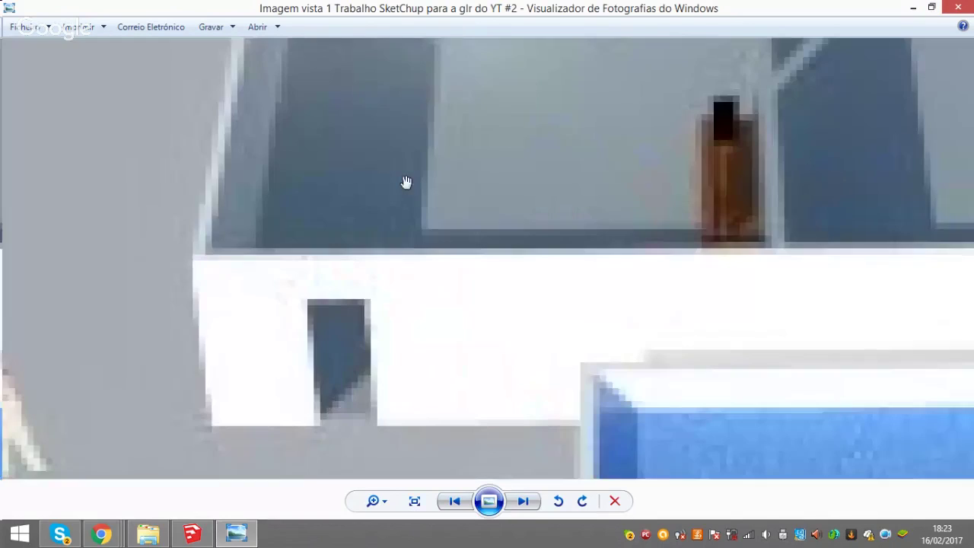
pyautogui.scroll(2, 407, 182)
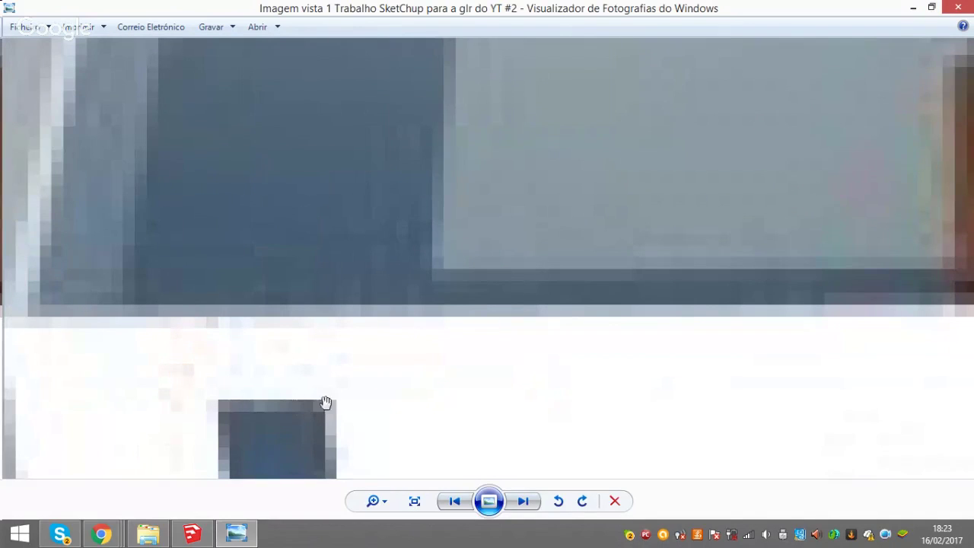
pyautogui.scroll(-3, 289, 380)
pyautogui.scroll(-2, 311, 322)
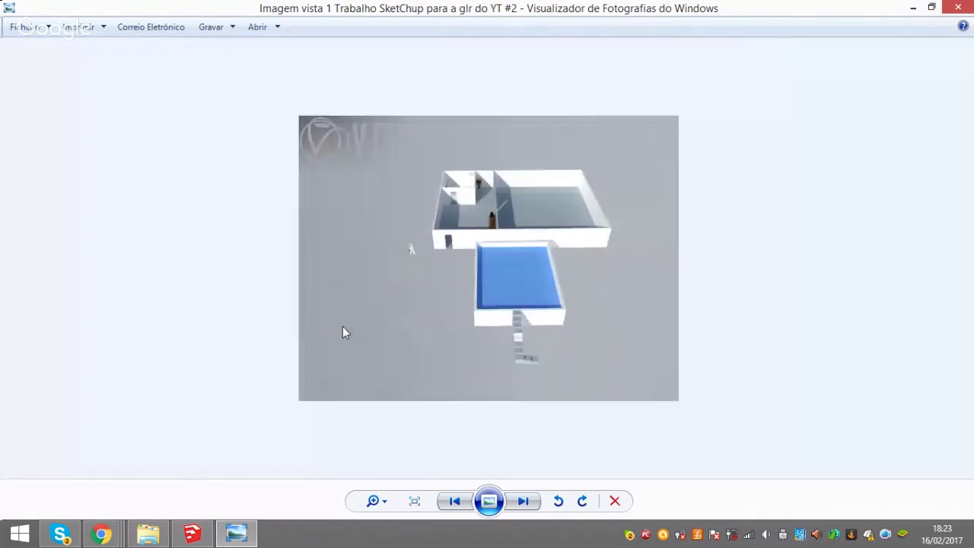
pyautogui.scroll(2, 337, 330)
pyautogui.scroll(2, 333, 208)
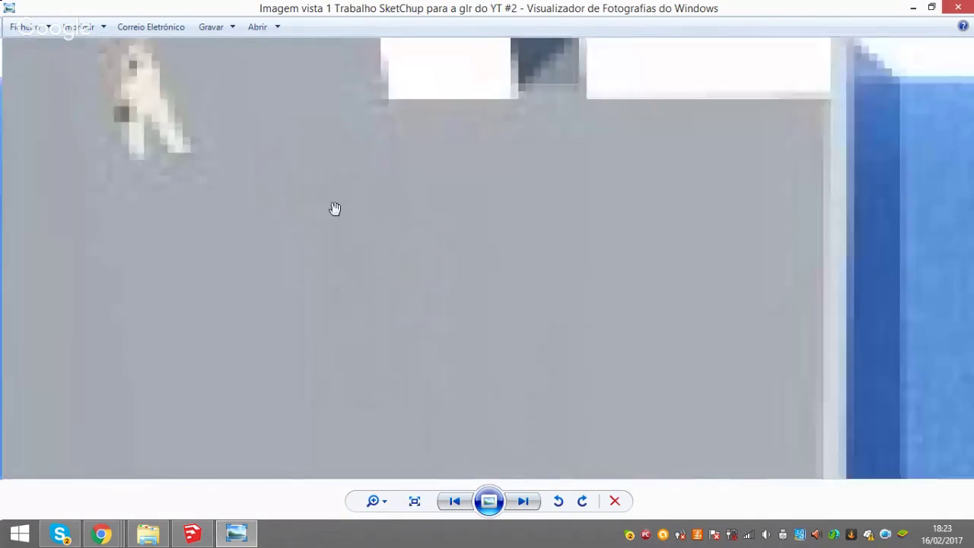
pyautogui.scroll(-1, 335, 208)
pyautogui.click(960, 8)
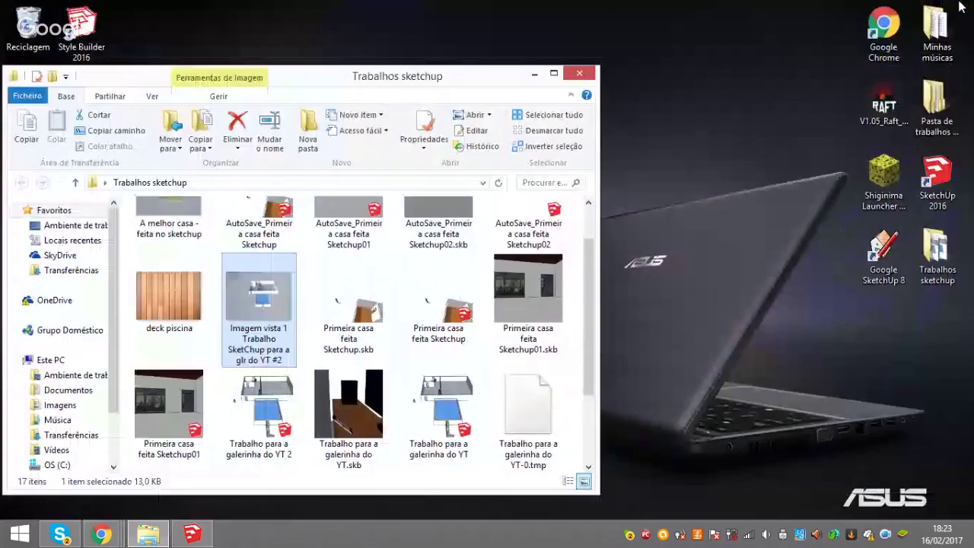
# Close both Explorer folder windows and stop the Hangouts broadcast with 'Parar transmissão'
pyautogui.click(570, 74)
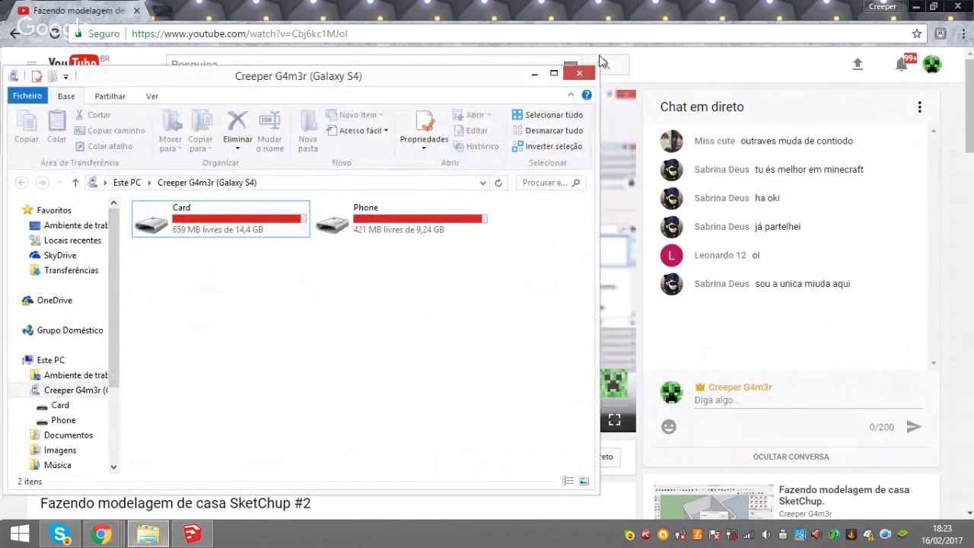
pyautogui.click(584, 79)
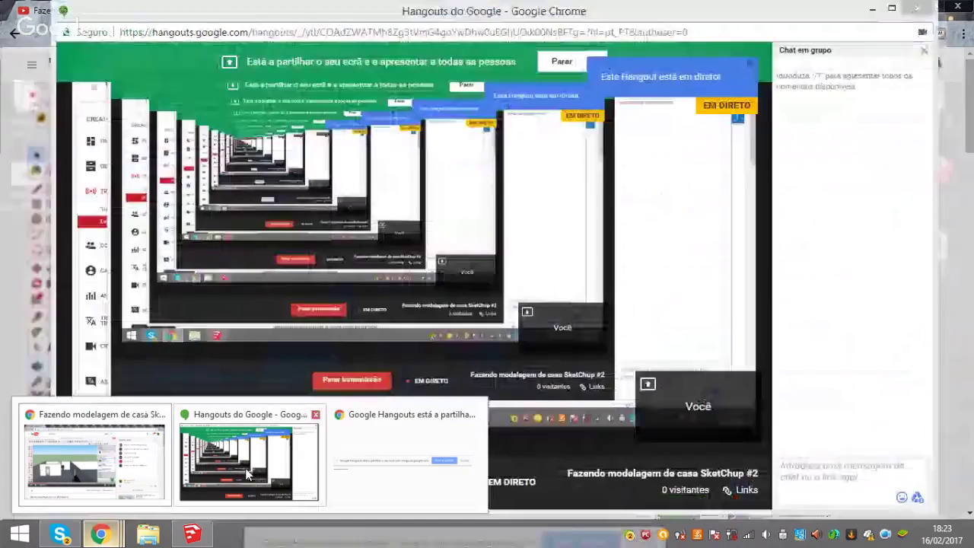
pyautogui.moveTo(101, 535)
pyautogui.click(280, 503)
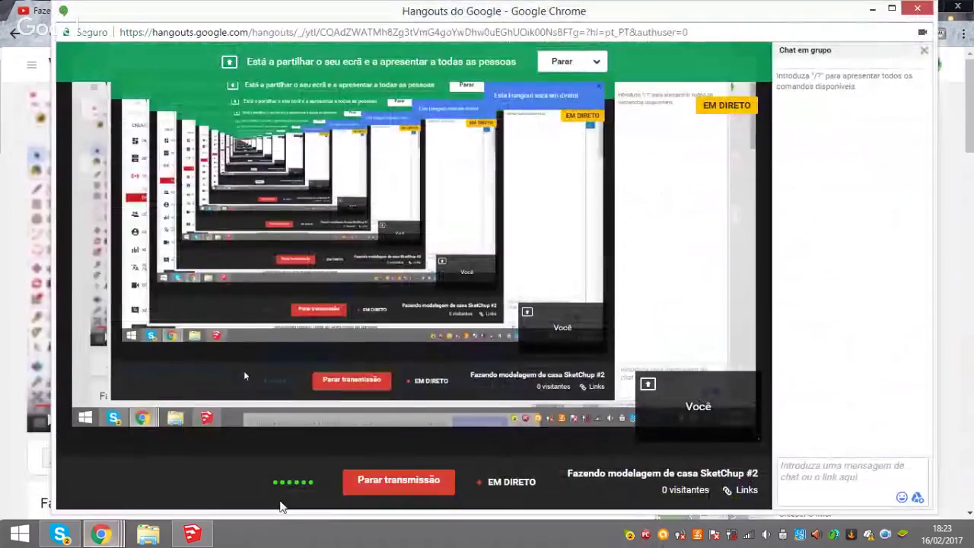
pyautogui.click(368, 476)
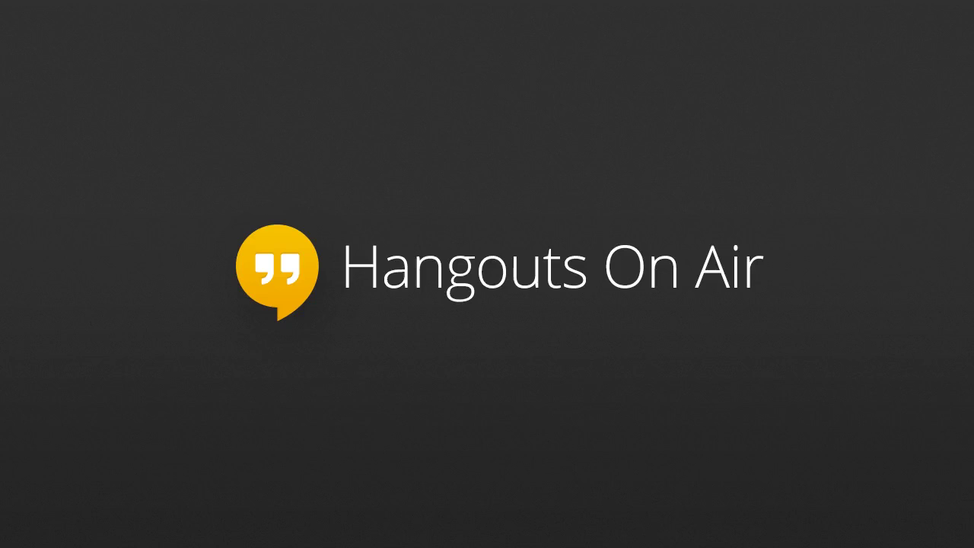